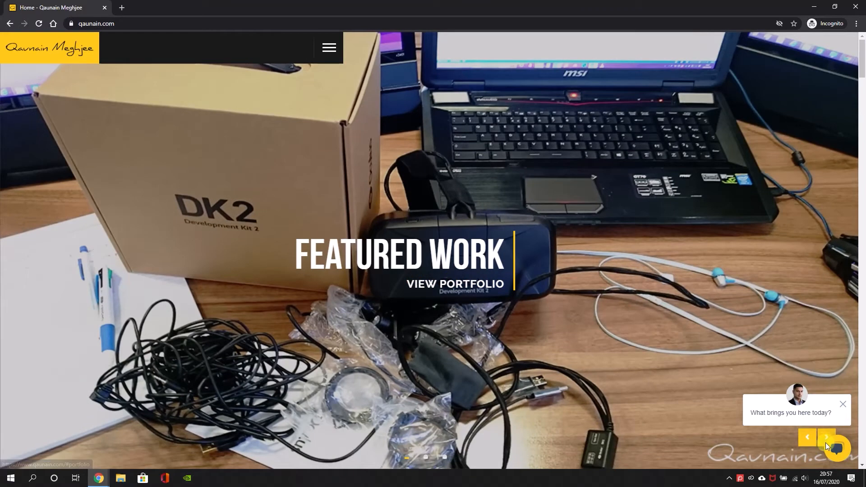
View the homepage chat's welcome options and the featured work's Portfolio section, closing the chat at the end
click(837, 448)
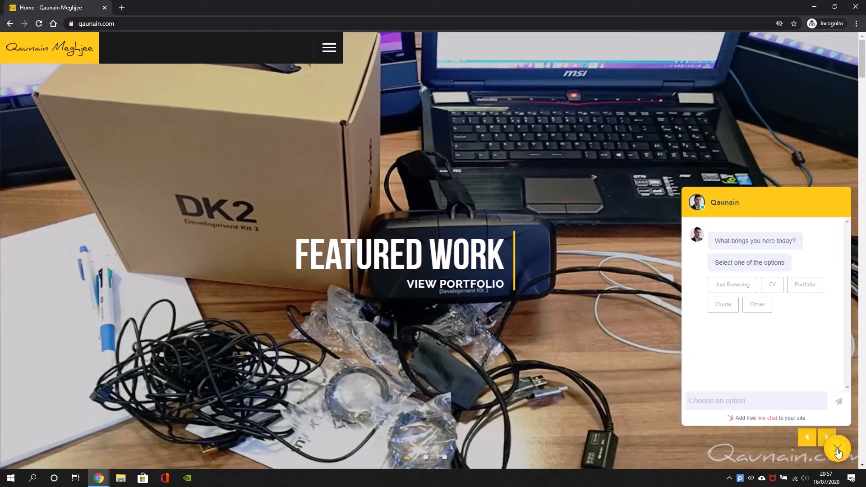
click(471, 284)
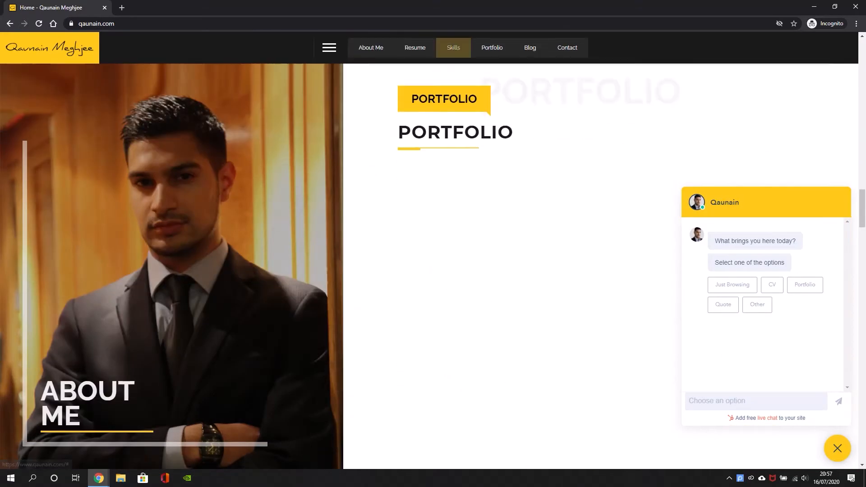
click(837, 450)
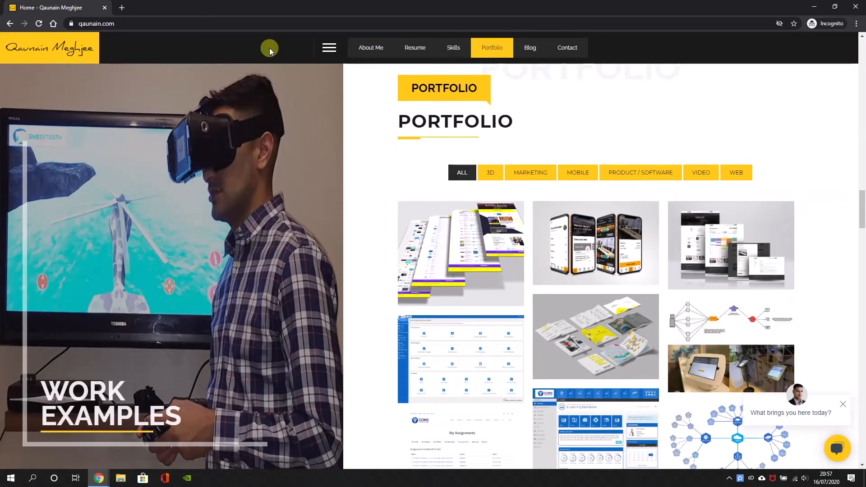
Append "/?cv" to the site's address and load that page
click(238, 20)
click(249, 23)
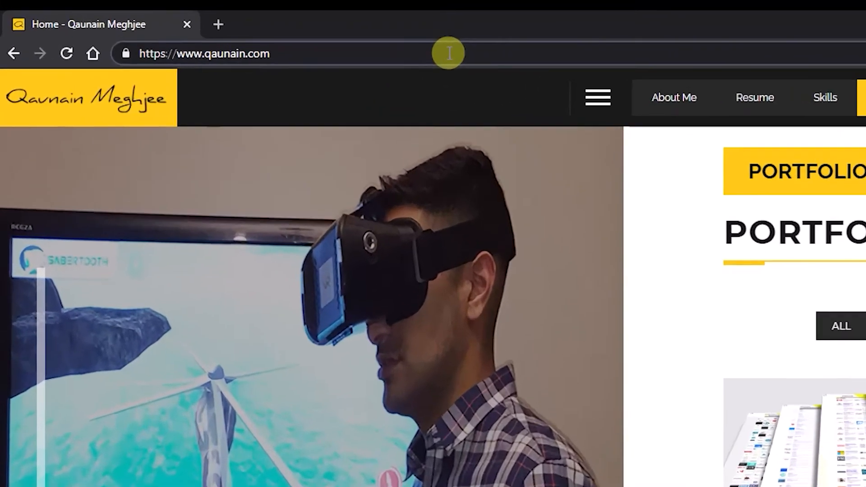
text(/?cv)
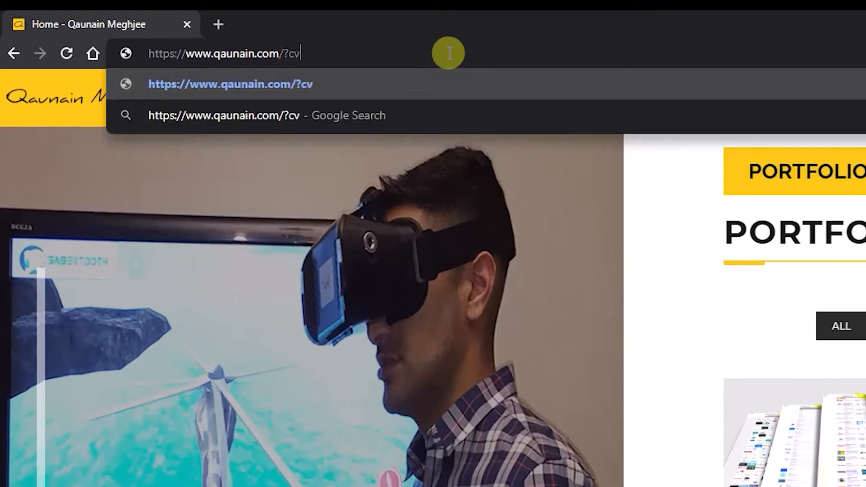
key(Return)
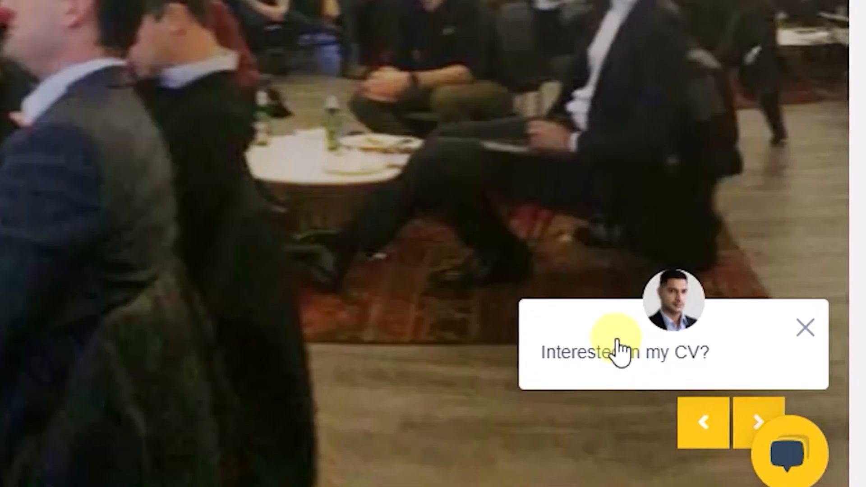
Open the "Interested in my CV?" chat, send "Hi i have a question", and activate the email address field
scroll(615, 341, down, 5)
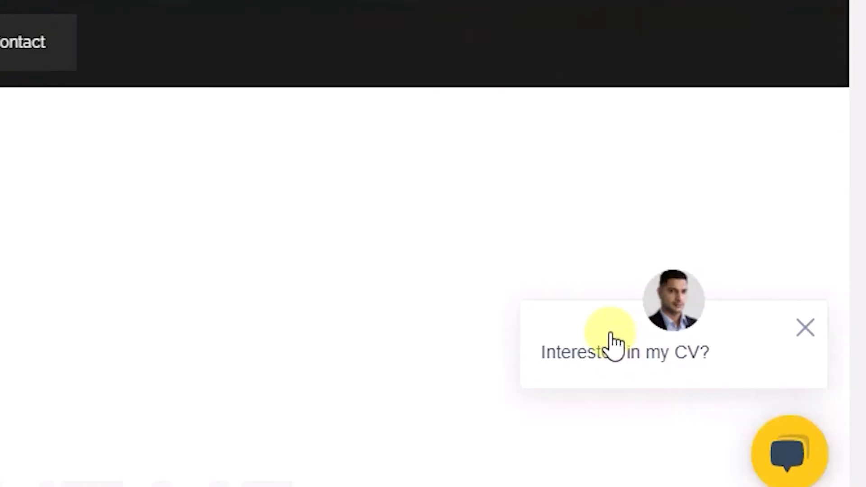
scroll(424, 244, down, 6)
scroll(239, 97, down, 10)
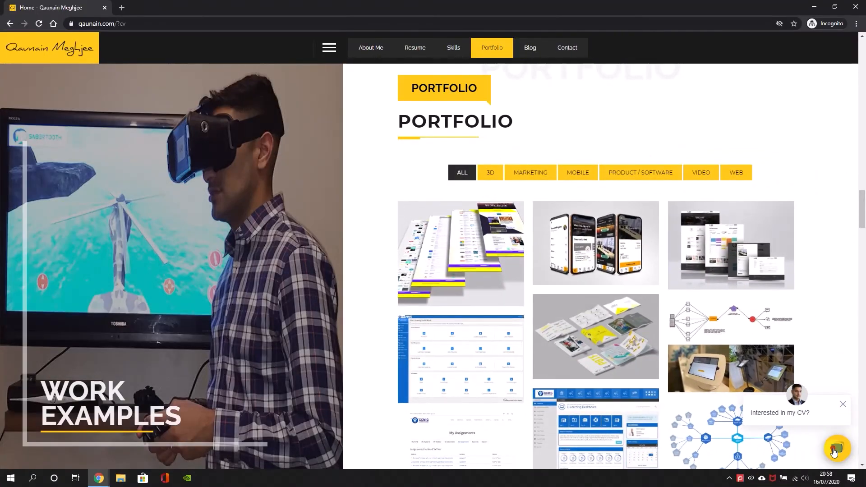
click(837, 446)
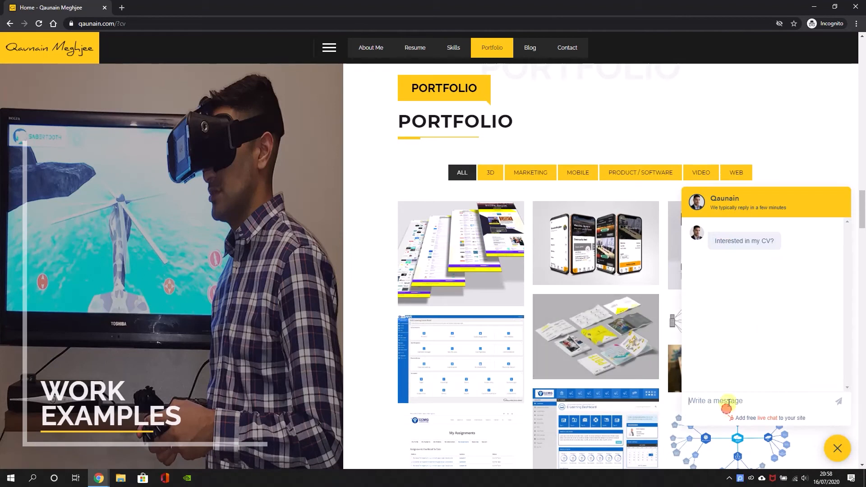
text(Hi )
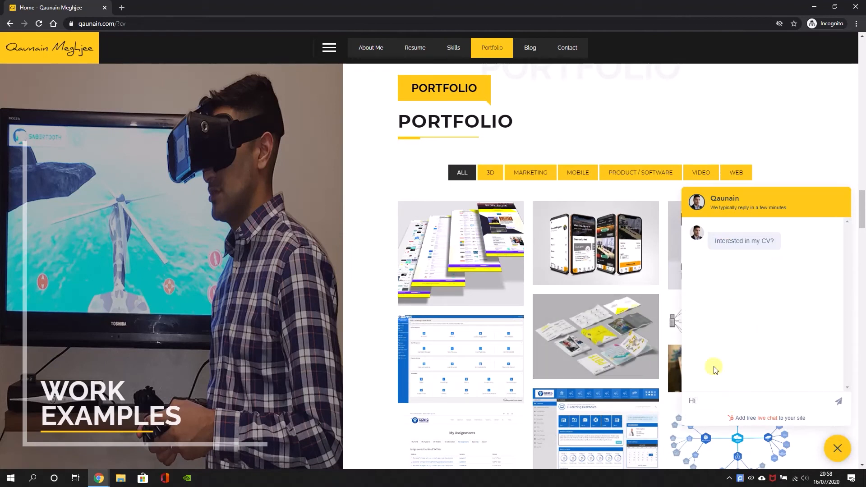
text(i have a question)
key(Return)
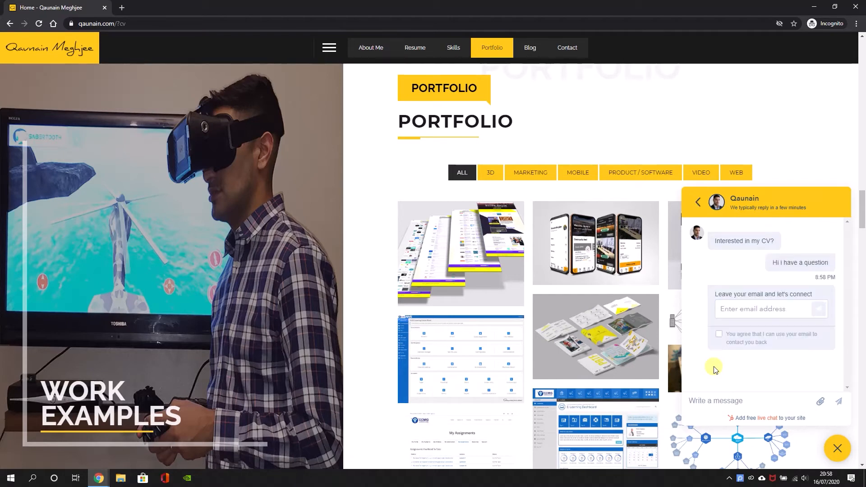
click(744, 311)
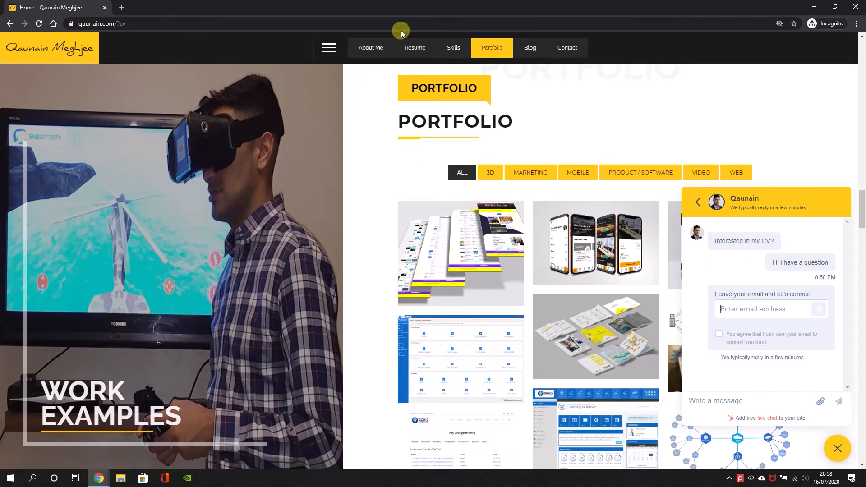
Reload the CV page, reopen its chat and send the message "hello"
key(F5)
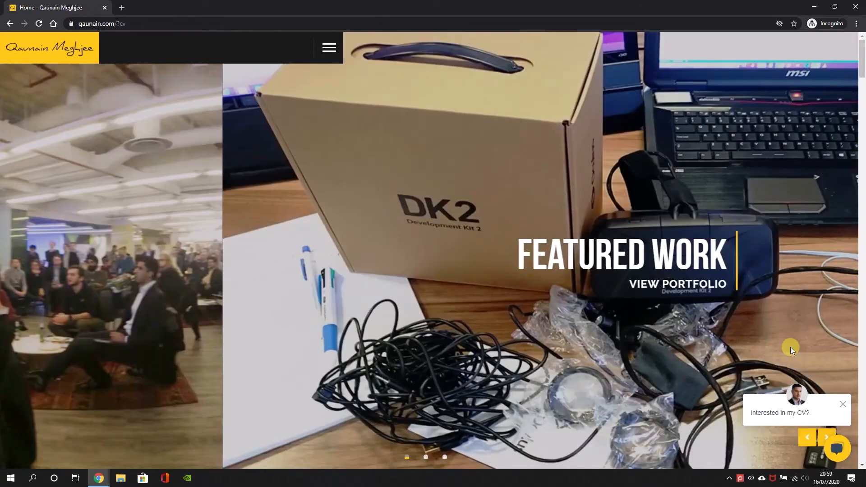
scroll(785, 348, down, 5)
scroll(713, 323, up, 3)
scroll(851, 367, down, 1)
click(815, 412)
click(756, 400)
text(hello)
key(Return)
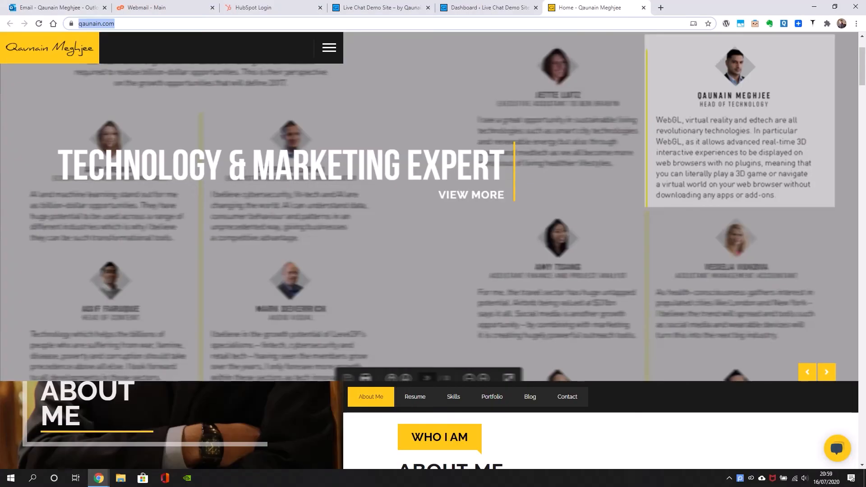
Copy the site's homepage address and load it in a new incognito window
scroll(232, 107, down, 8)
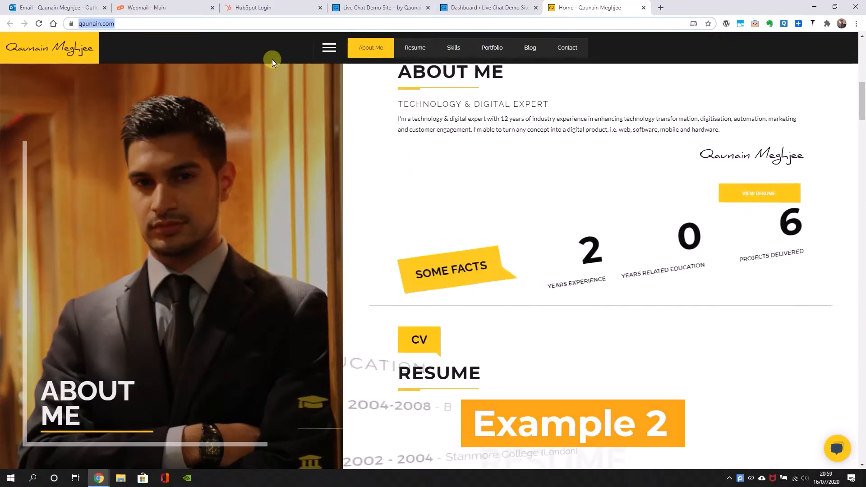
right_click(263, 23)
click(284, 86)
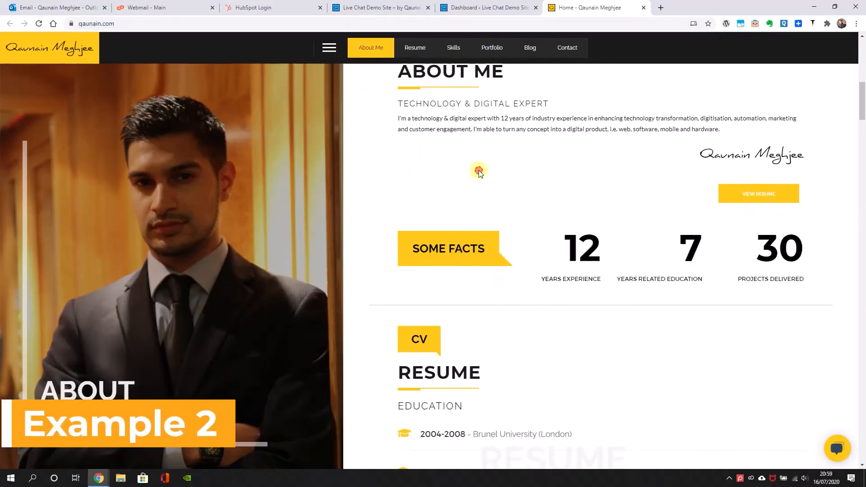
key(ctrl+shift+n)
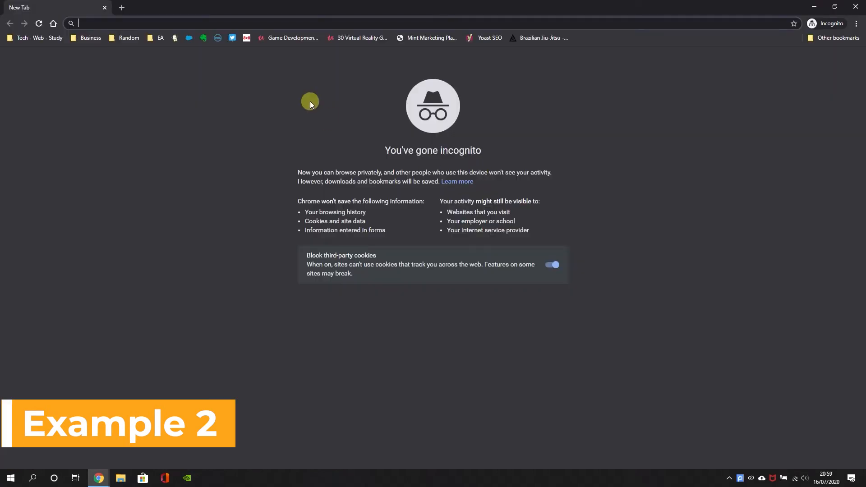
key(ctrl+v)
key(Return)
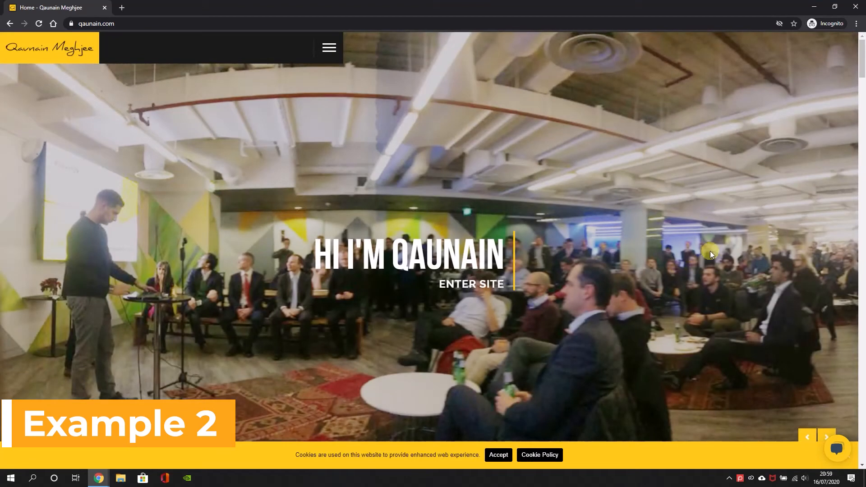
Accept the cookies and enter the site, browsing from About Me down to the Skills section
click(498, 456)
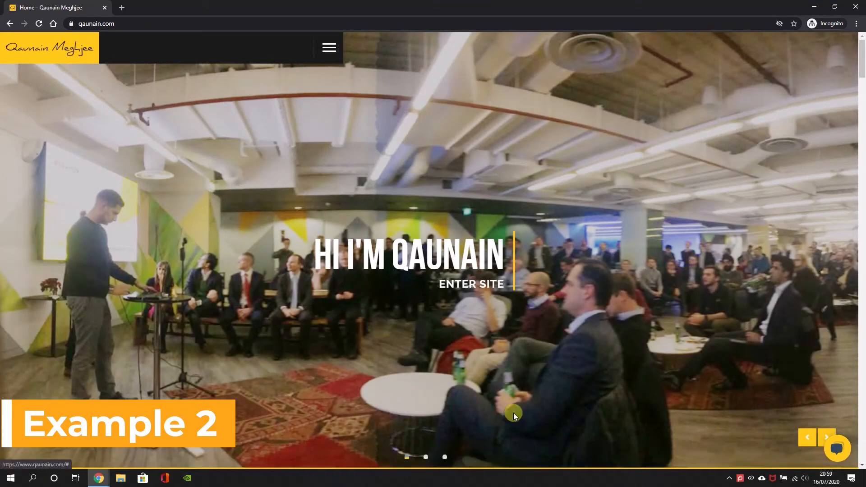
click(468, 285)
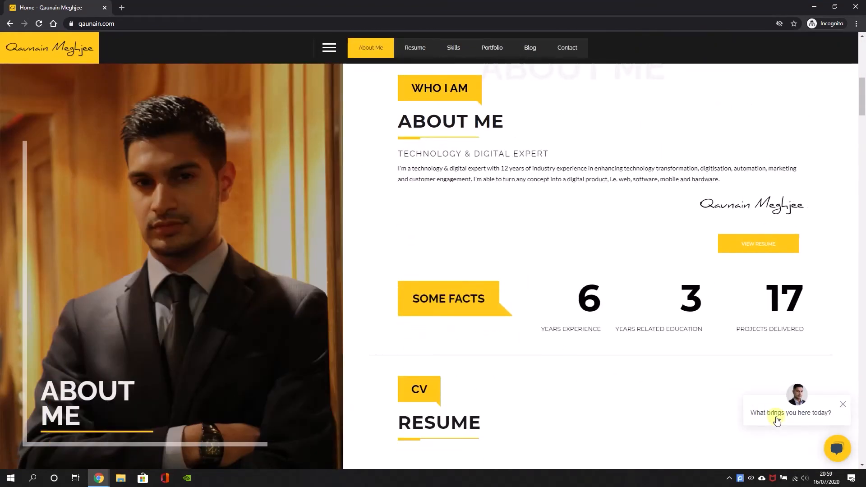
scroll(521, 300, down, 8)
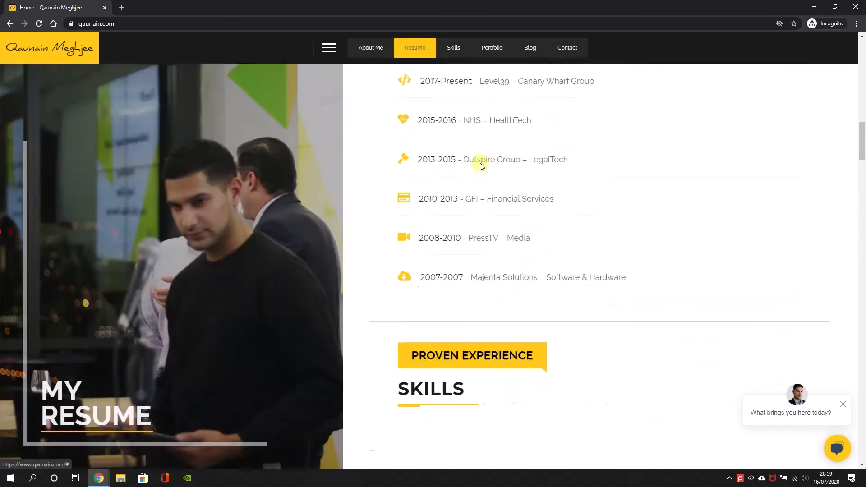
scroll(482, 184, down, 10)
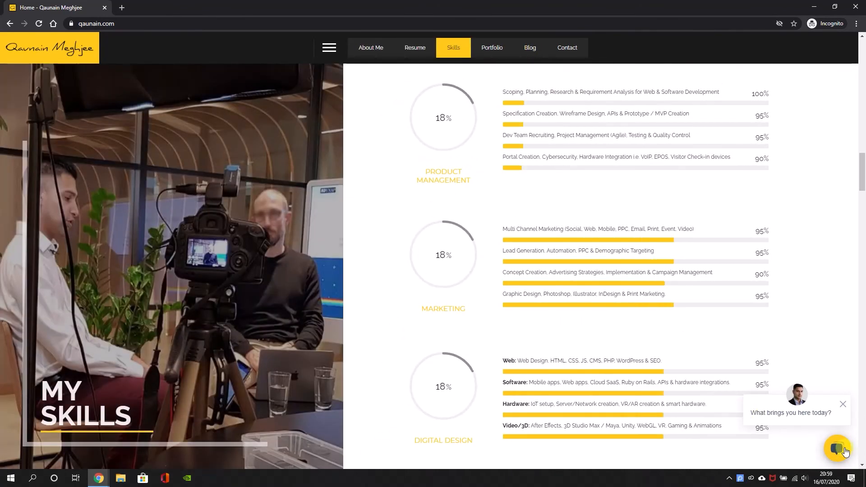
Open the chat and choose the Quote option, and bring up the site's Portfolio section
click(839, 450)
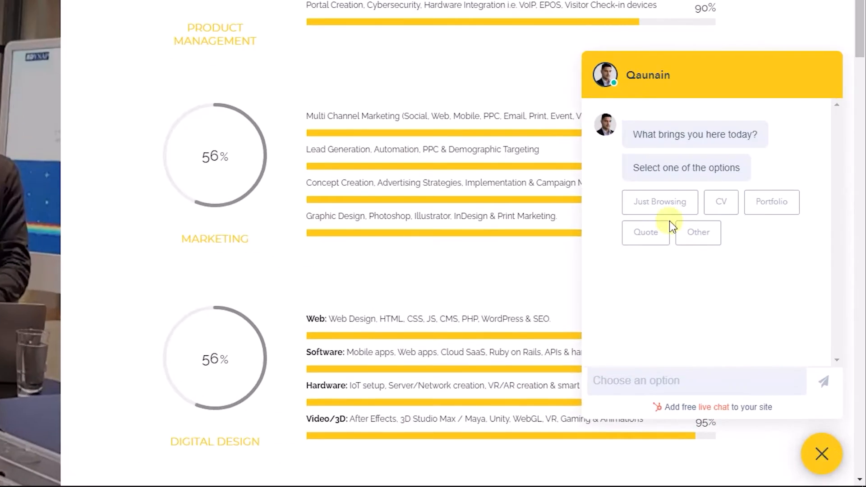
click(646, 234)
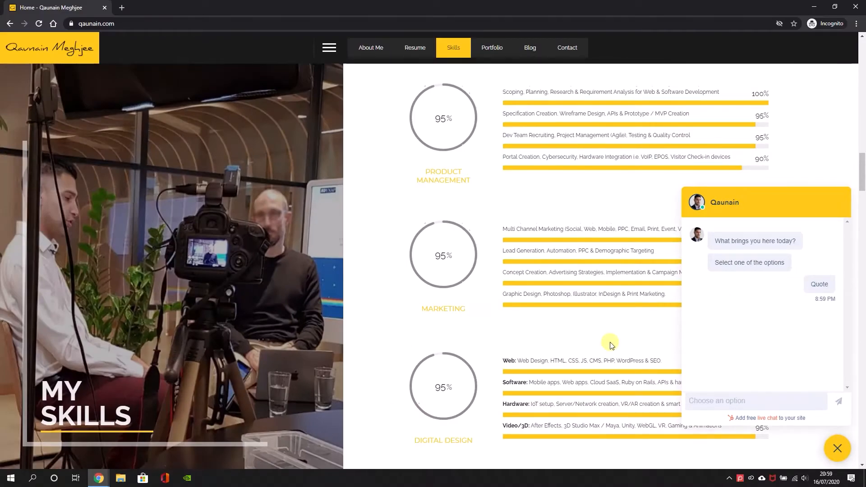
scroll(610, 344, down, 2)
scroll(610, 344, down, 4)
click(523, 52)
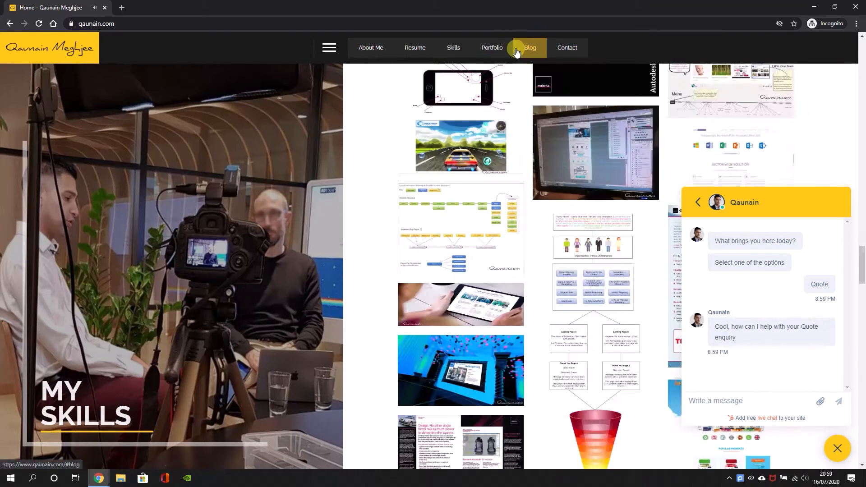
click(491, 48)
Begin the chat message "So I wanted to know the price for making an app that lets pharmaceutical patients register, upload prescriptions, converts"
click(710, 399)
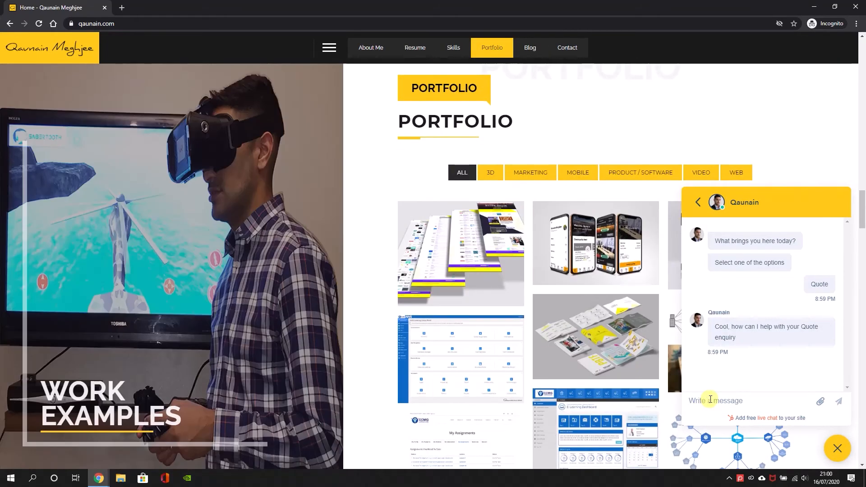
text(So I wanted to know the price for making )
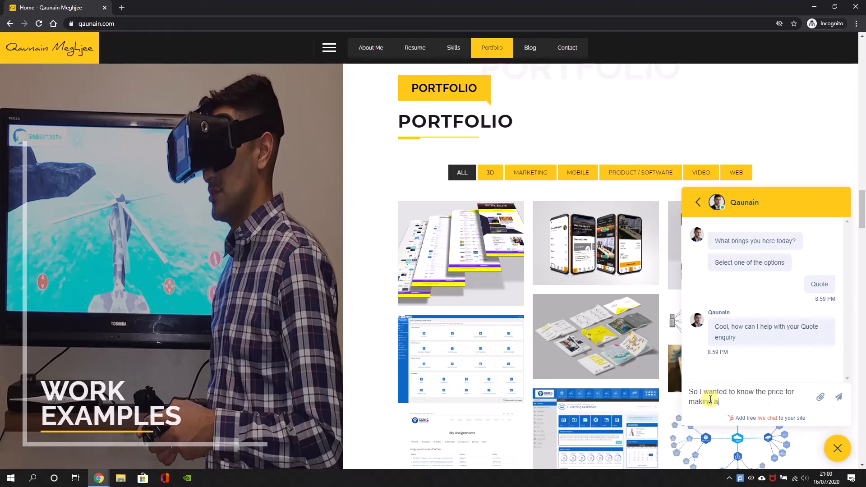
text(an app that lets phramaceutical patients register, upload prescriptions, converts t)
key(BackSpace)
Finish and send the message with "image to text, lets them pay, lets them then track their prescription product deliveries via GPS tagging and SMS"
text(image to text, lets them pay, lets them then track their)
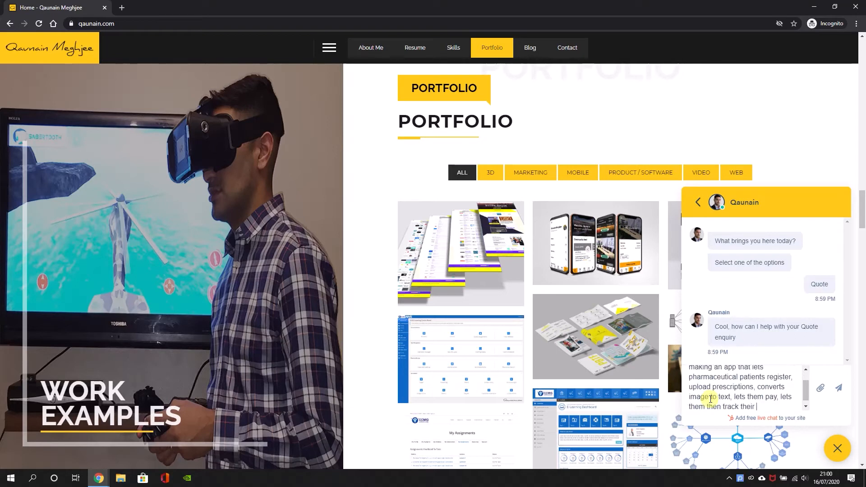
text( prescription product deliveries v)
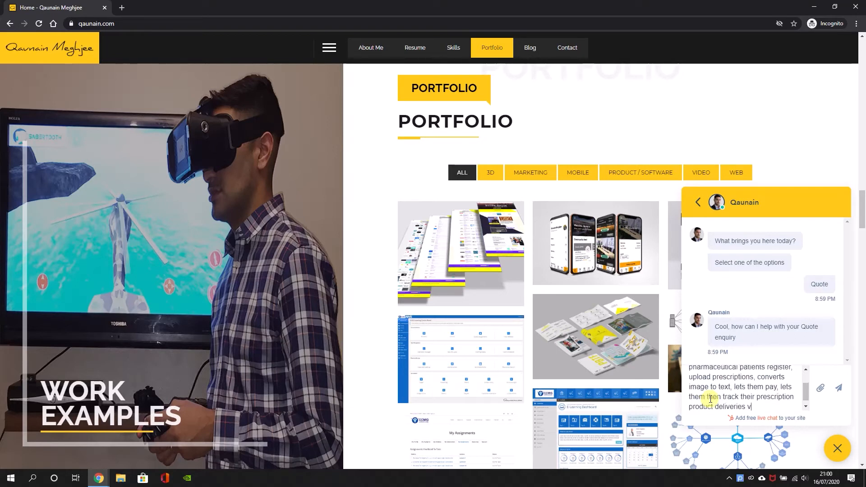
text(ia GPS tagging and SMS)
key(Return)
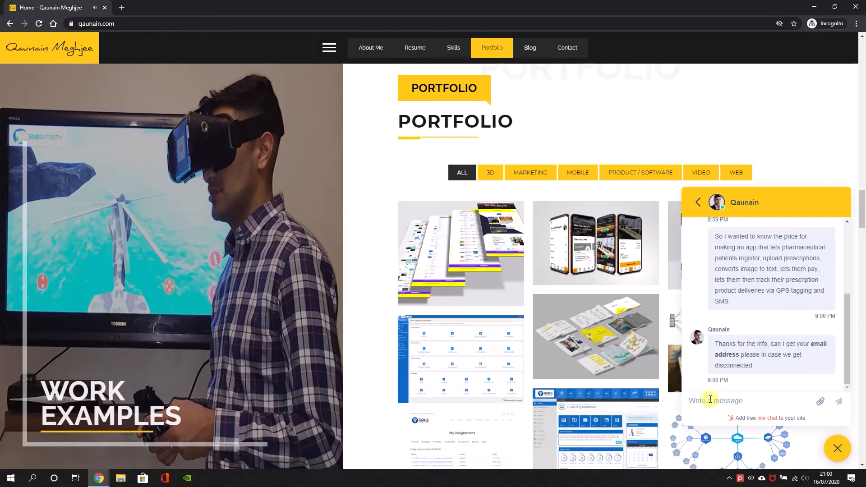
Answer the chatbot's email request with "Not yet", and send the visitor's email address as the second reply
text(Not yet)
key(Return)
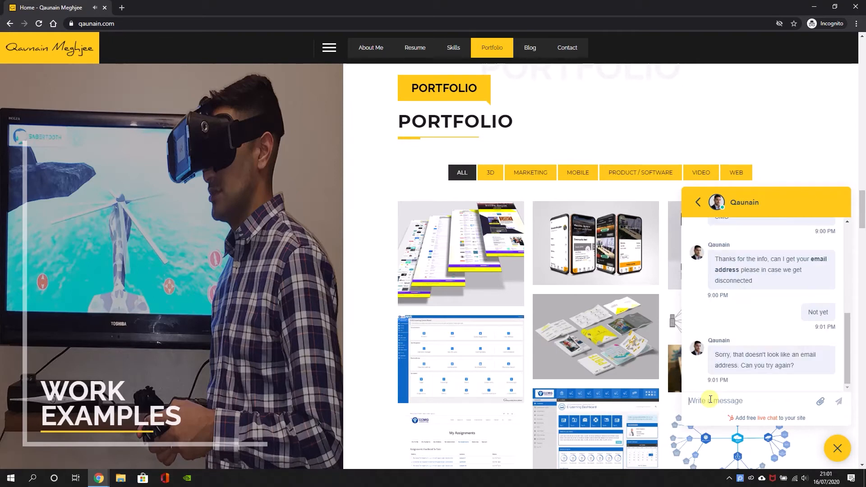
key(Return)
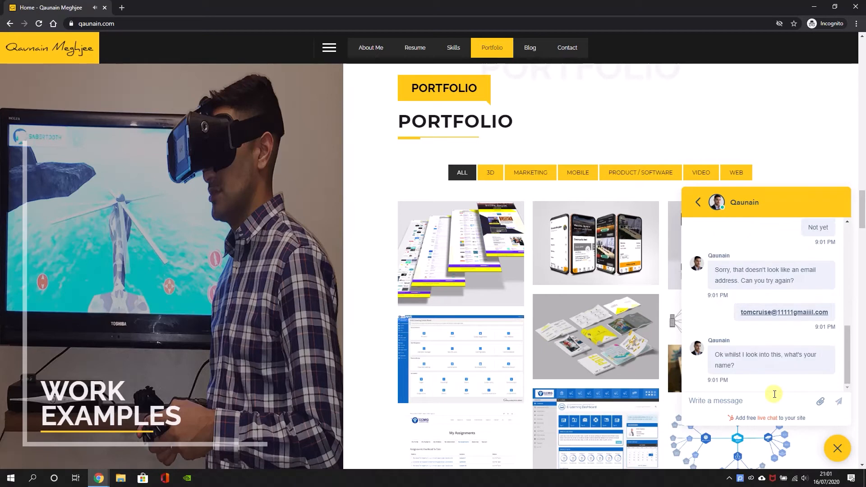
Send the visitor's full name in reply to the chatbot's name question
text(Tom Cruiose)
key(Return)
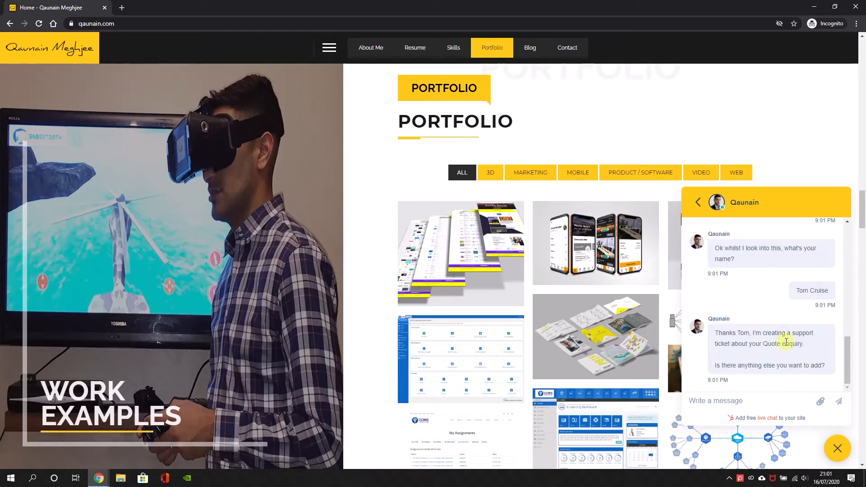
Add the detail "Yes, it needs to work on iOS and Android and Web" to the quote enquiry and send it
click(717, 402)
text(Yes)
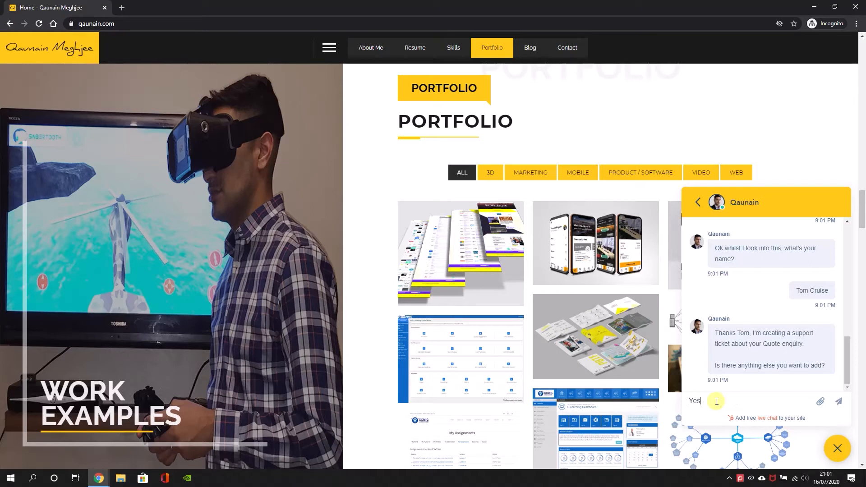
text(, it needs to work on iOS and Android and Web)
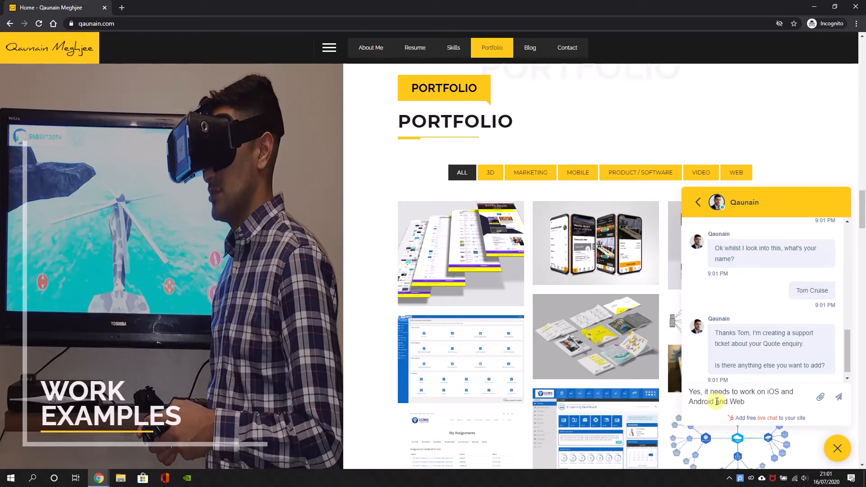
key(Return)
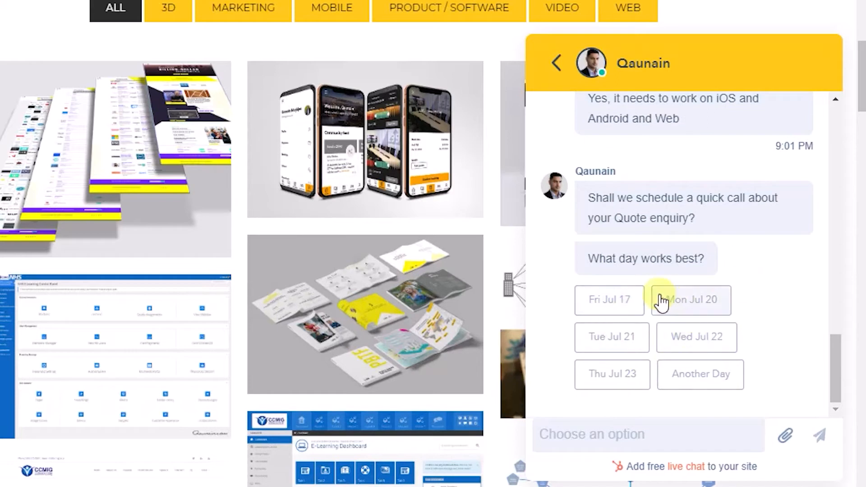
Schedule the quote call for Fri Jul 17 at 10:15 BST and subscribe to the mailing list
click(628, 300)
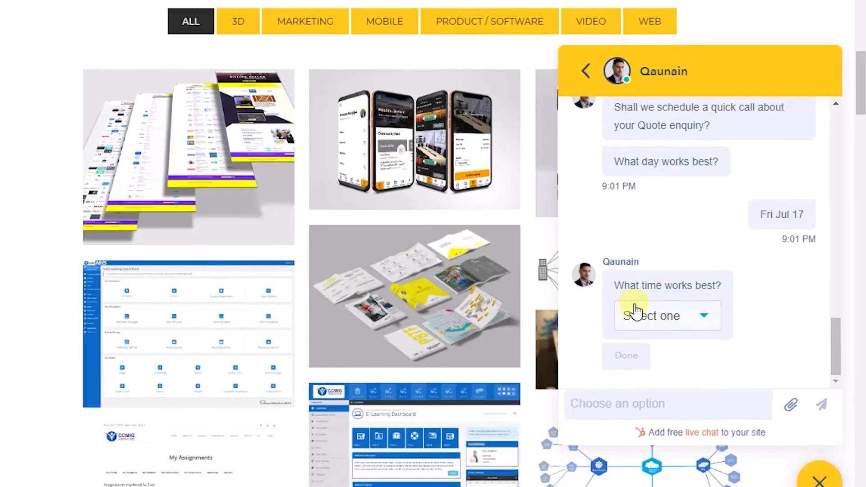
click(619, 337)
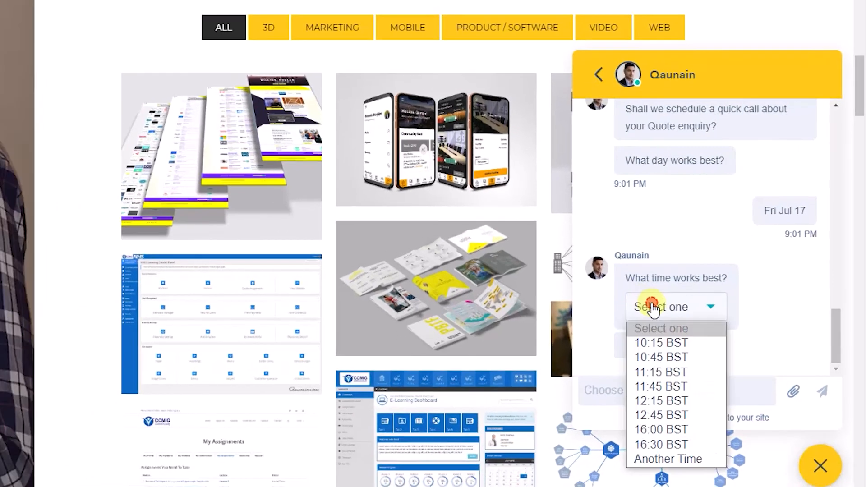
click(673, 342)
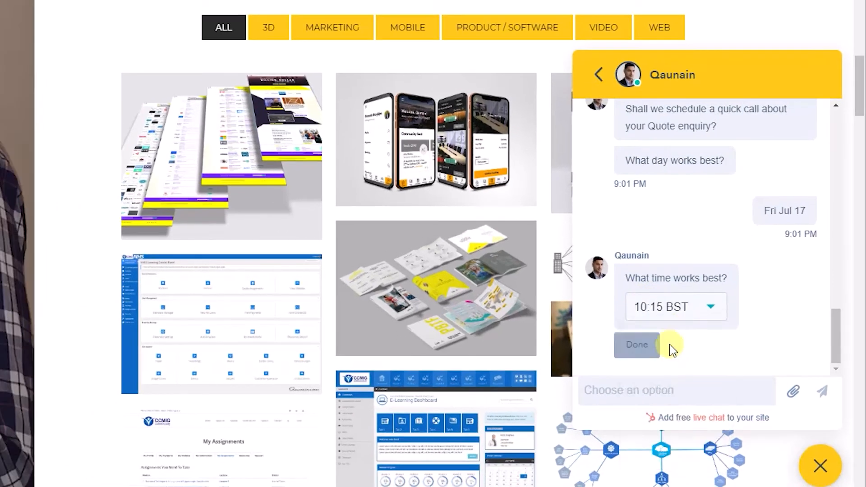
click(646, 350)
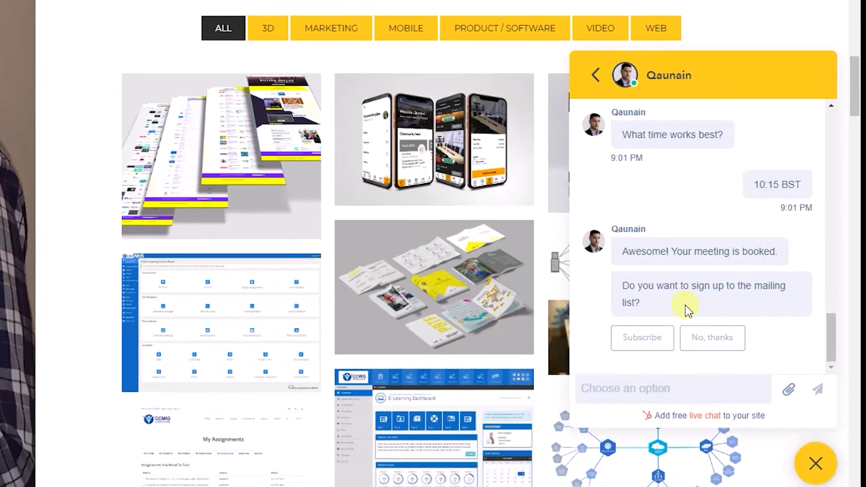
click(648, 344)
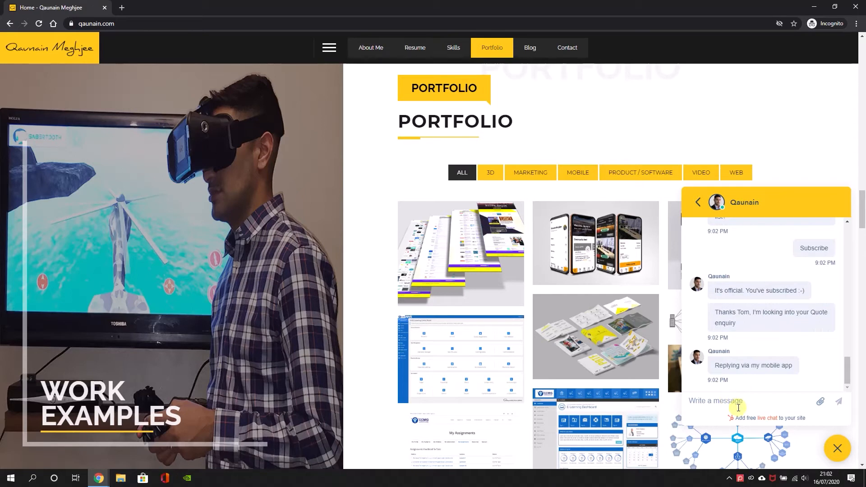
drag(862, 209, 864, 2)
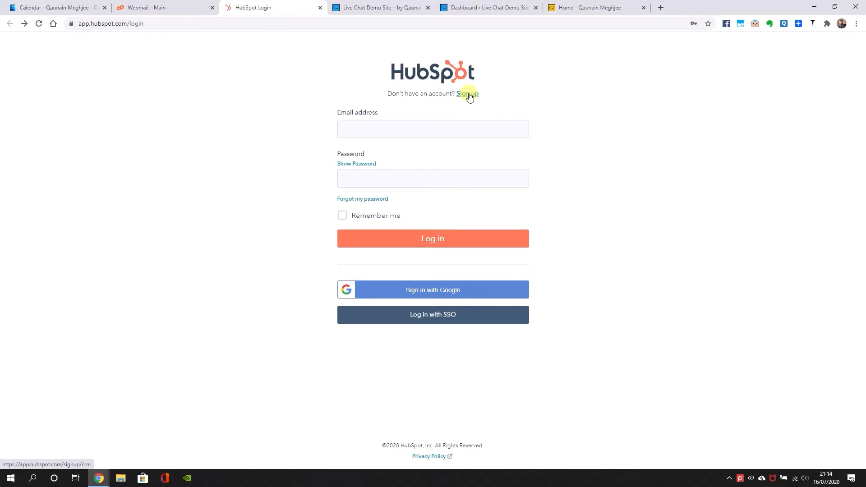
Go to the HubSpot login page and open its new account sign-up form
drag(149, 23, 54, 28)
click(152, 147)
click(471, 95)
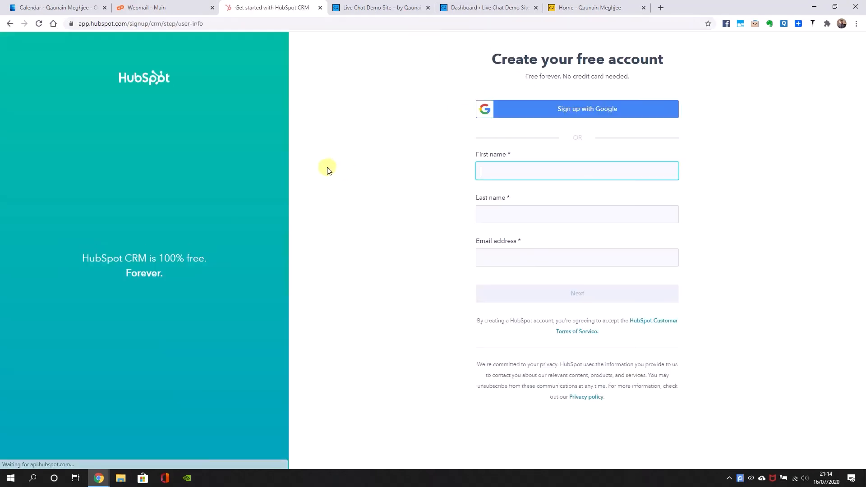
Fill in the account holder's first name, last name and email address for the free account and submit the form
click(502, 170)
text(Qaunain)
key(Tab)
text(Bot)
key(Tab)
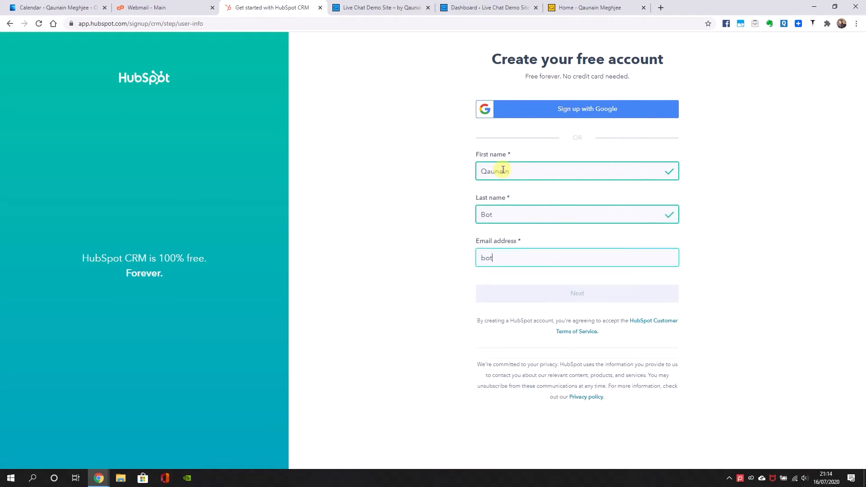
click(571, 298)
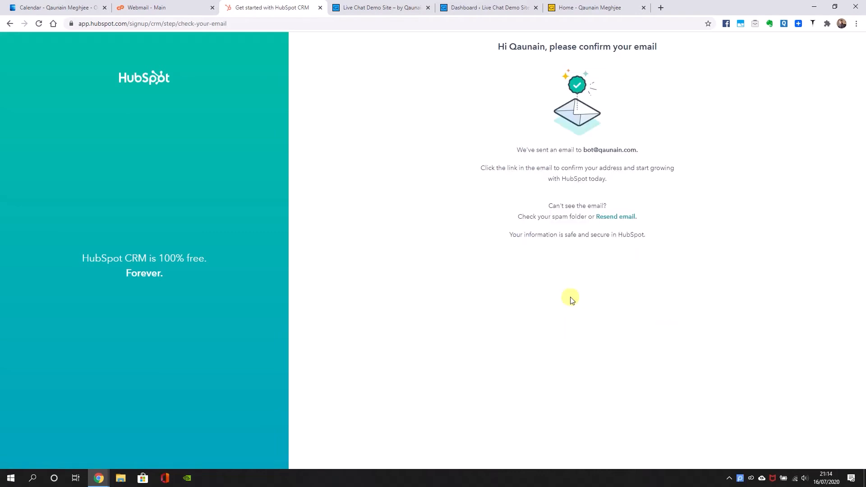
Open HubSpot's "Please confirm your email address" message in the refreshed webmail inbox and confirm the address
click(194, 6)
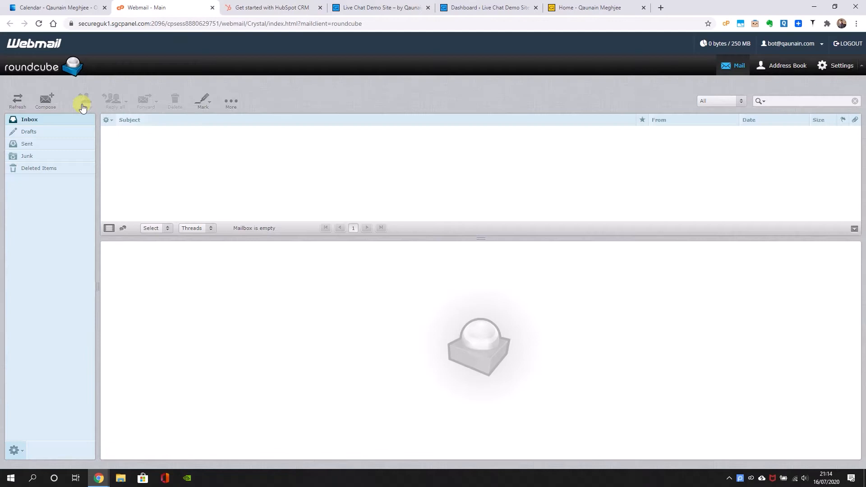
click(11, 107)
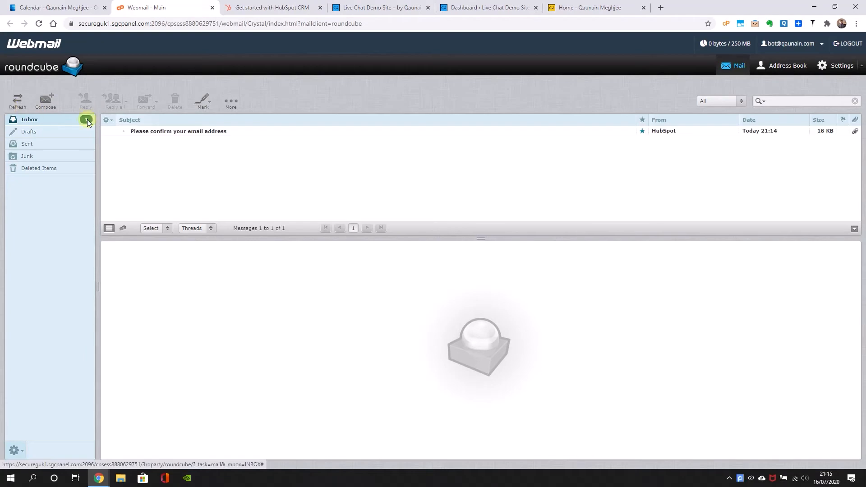
click(151, 131)
click(354, 224)
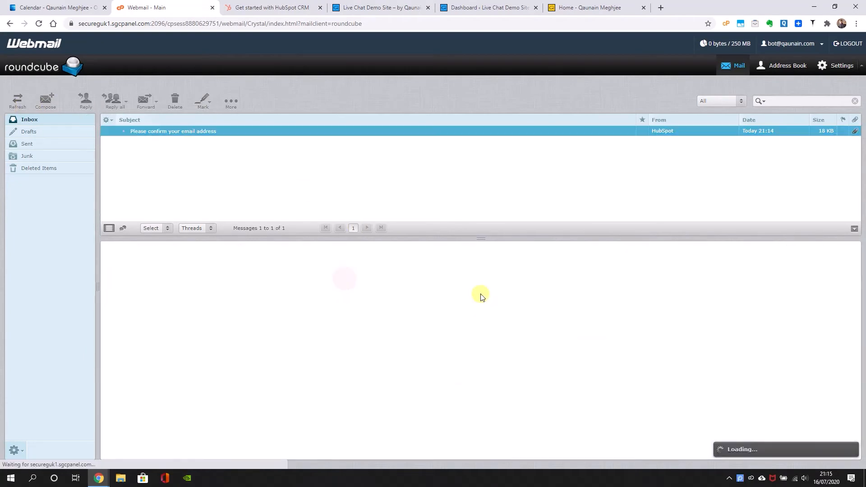
scroll(495, 311, down, 1)
click(475, 355)
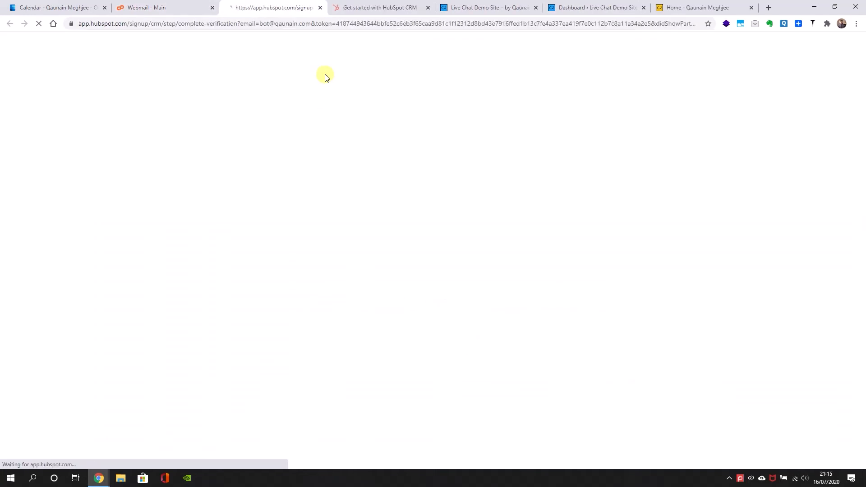
Close the leftover email confirmation page and return to the verified HubSpot sign-up page
click(525, 57)
click(419, 5)
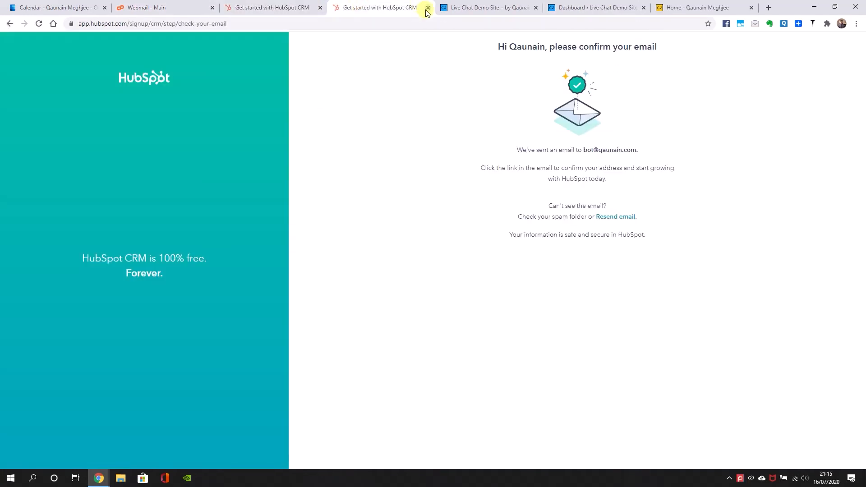
click(428, 8)
click(288, 8)
Create and submit the HubSpot account password, and decline the browser's offer to update the saved password
click(478, 118)
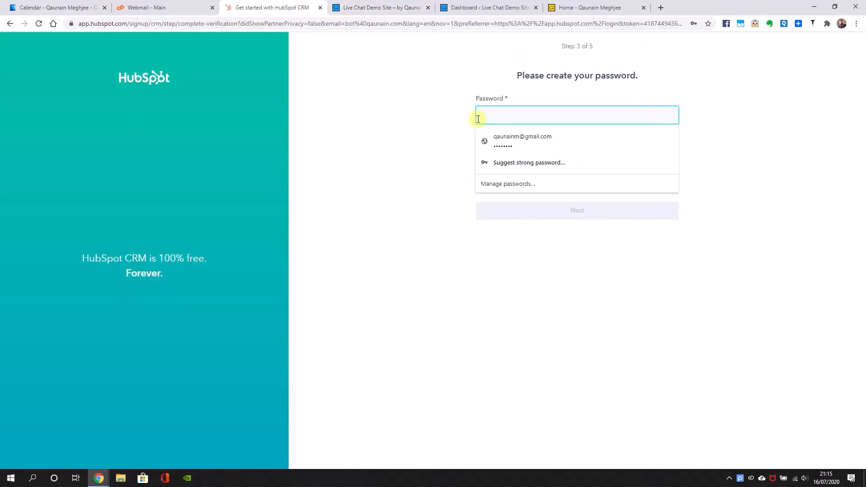
text(••••••••••••••)
click(419, 135)
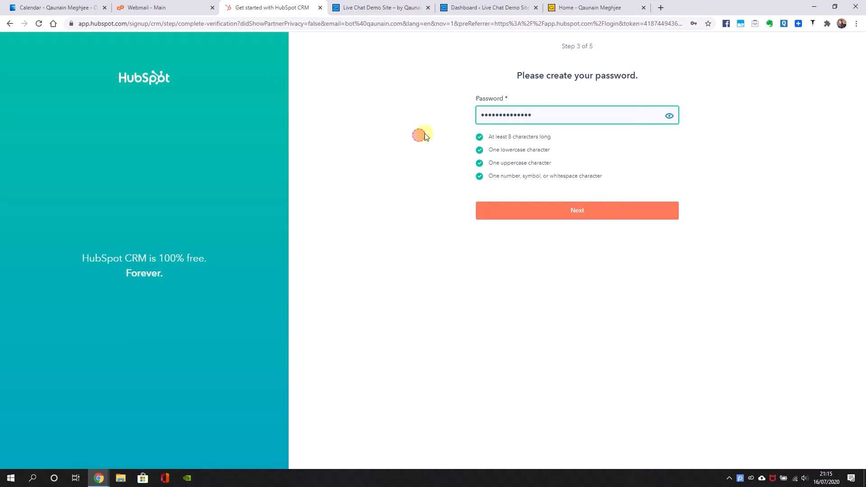
click(582, 209)
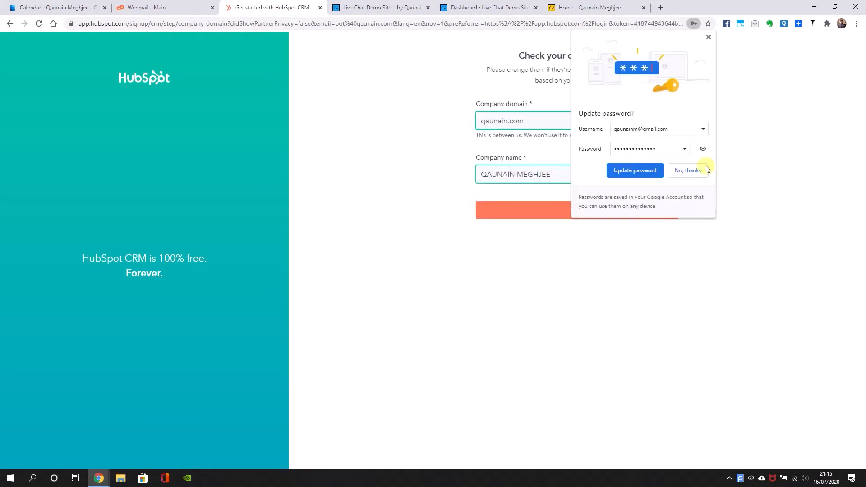
click(708, 172)
Replace the suggested company name with QM
key(ctrl+a)
click(567, 178)
key(ctrl+a)
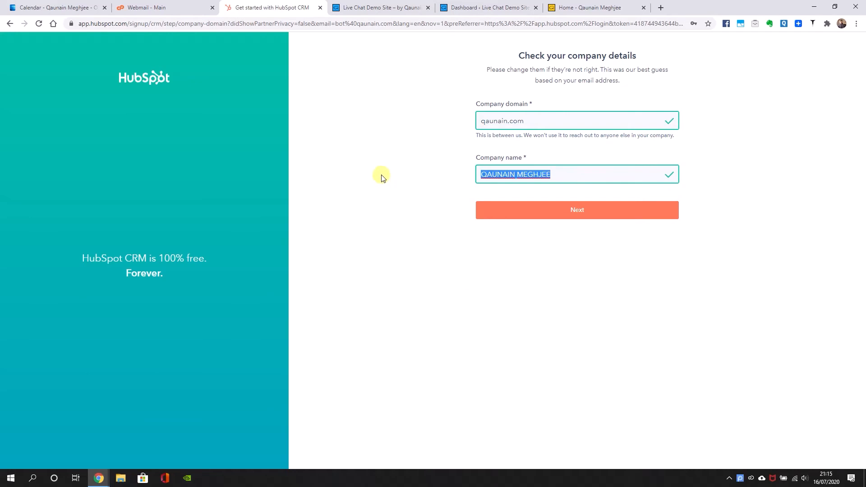
text(QM)
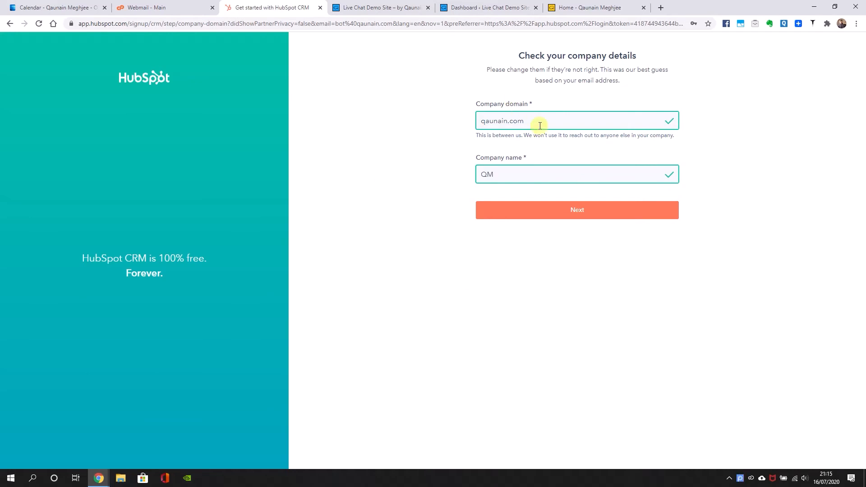
Try to set the company domain to livechat.qaunain.com using the address of the live chat demo site
click(404, 7)
click(107, 23)
key(ctrl+c)
click(234, 8)
key(shift+Tab)
key(ctrl+v)
drag(504, 118, 412, 131)
key(BackSpace)
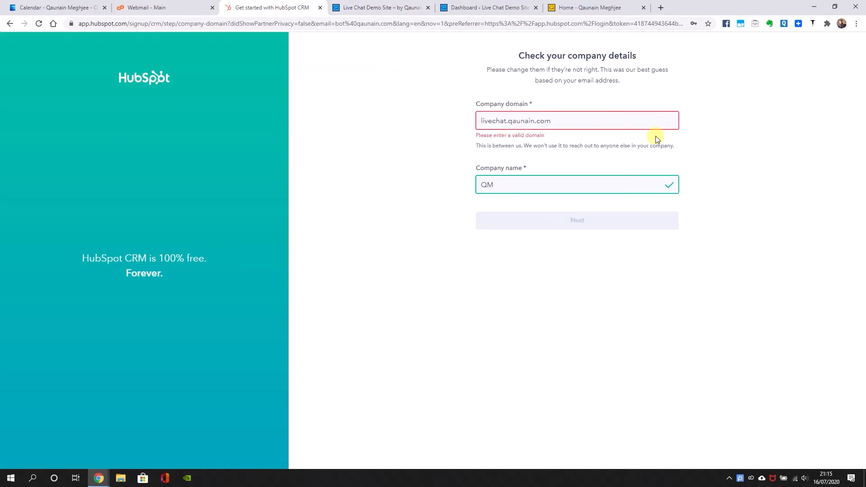
Shorten the company domain to qaunain.com and submit the company details
drag(509, 120, 413, 136)
key(BackSpace)
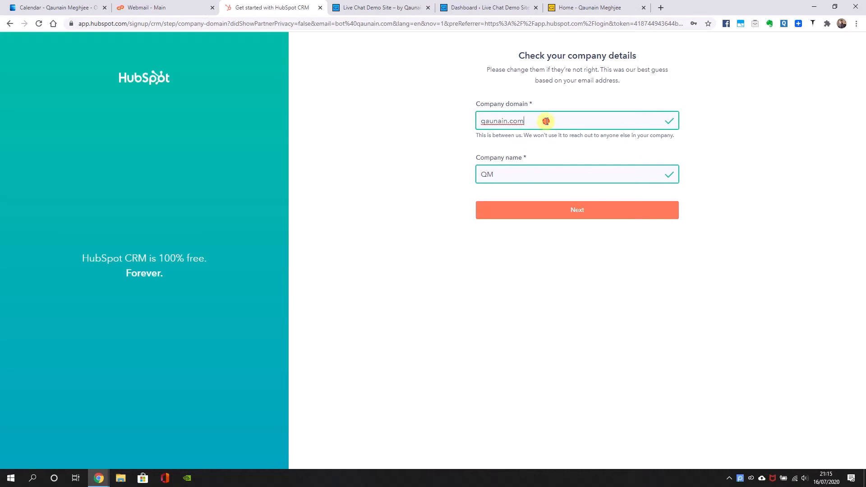
click(535, 215)
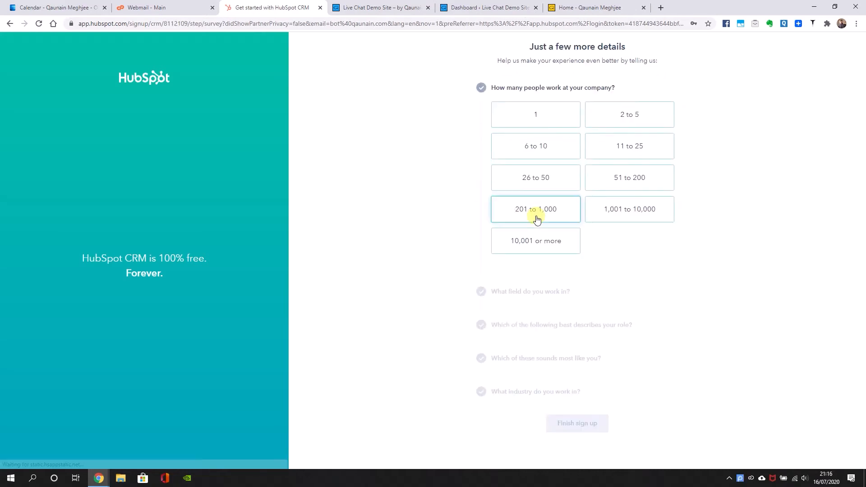
Answer the survey with 2 to 5 people, Marketing, Marketing Director / Manager, and new to HubSpot but used a CRM before
click(640, 114)
click(599, 149)
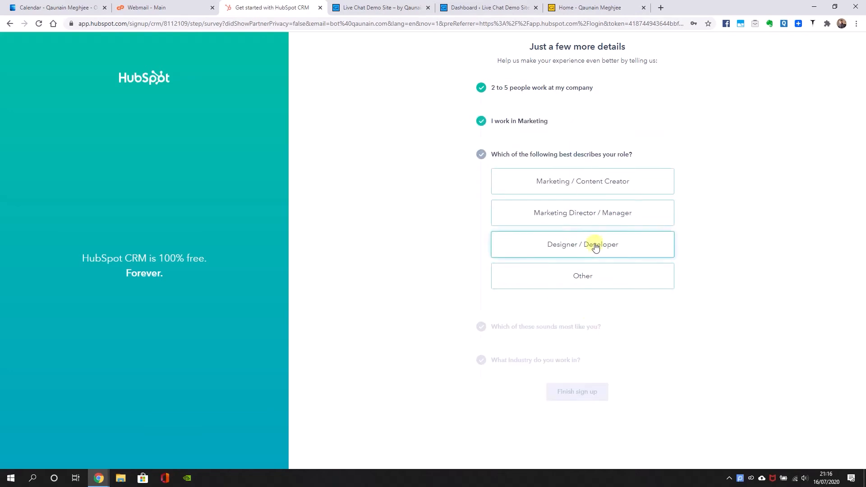
click(586, 214)
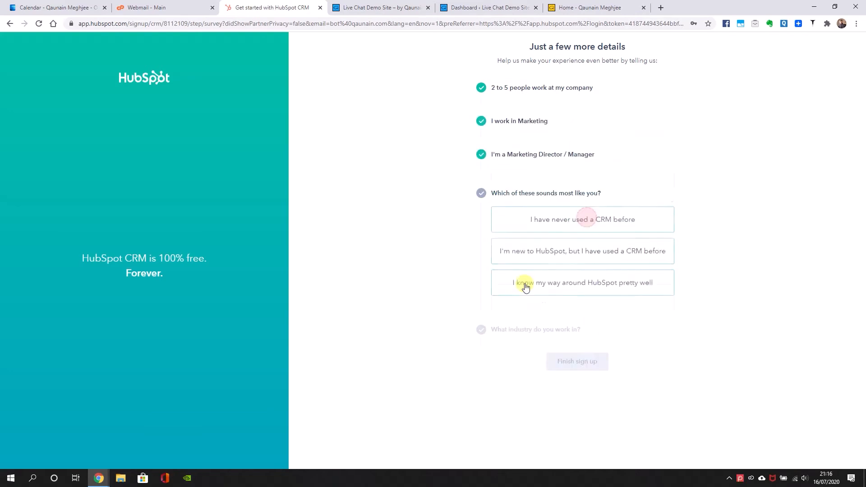
click(568, 256)
Set the industry to Information Technology and Services and finish the sign-up
click(549, 249)
text(Tec)
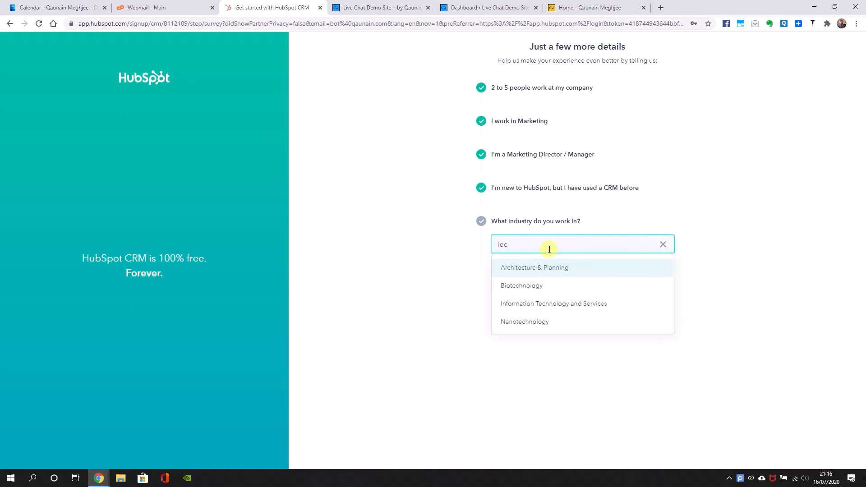
click(558, 301)
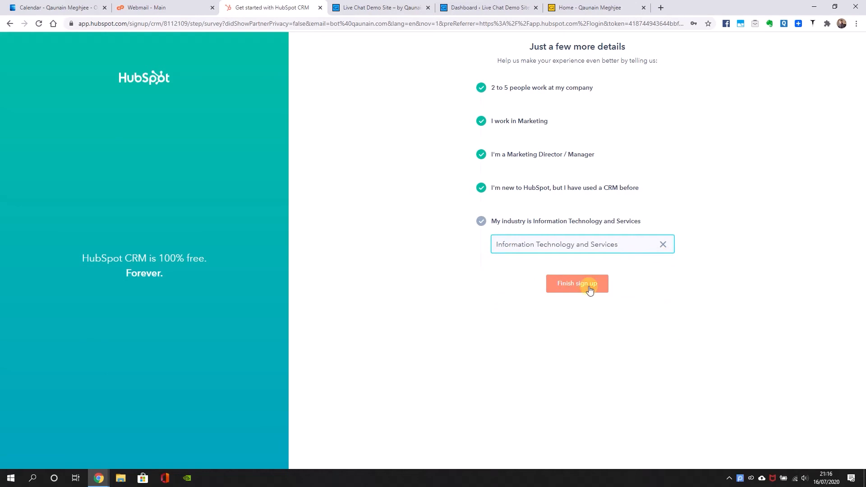
click(590, 289)
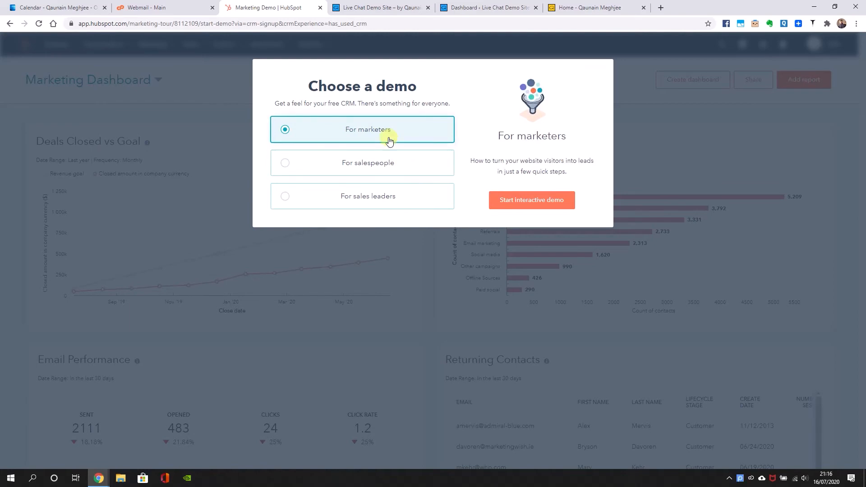
Start the interactive demo for marketers and leave it for the account's dashboard library
click(511, 204)
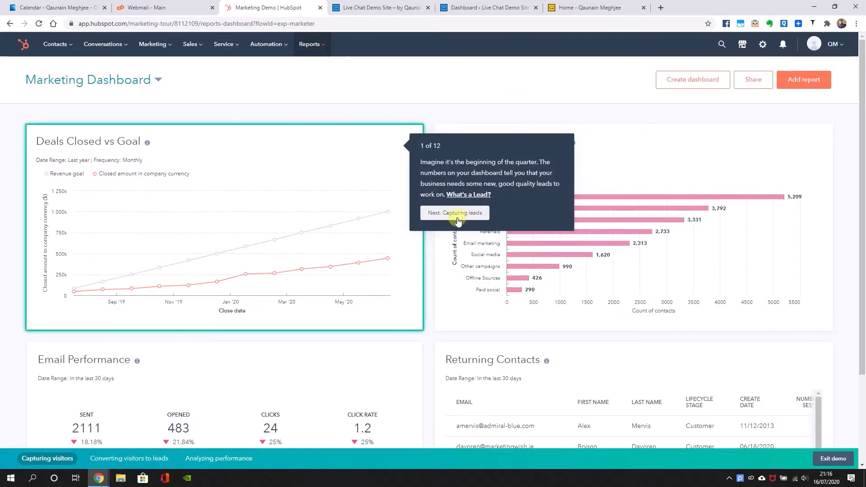
click(23, 49)
click(378, 100)
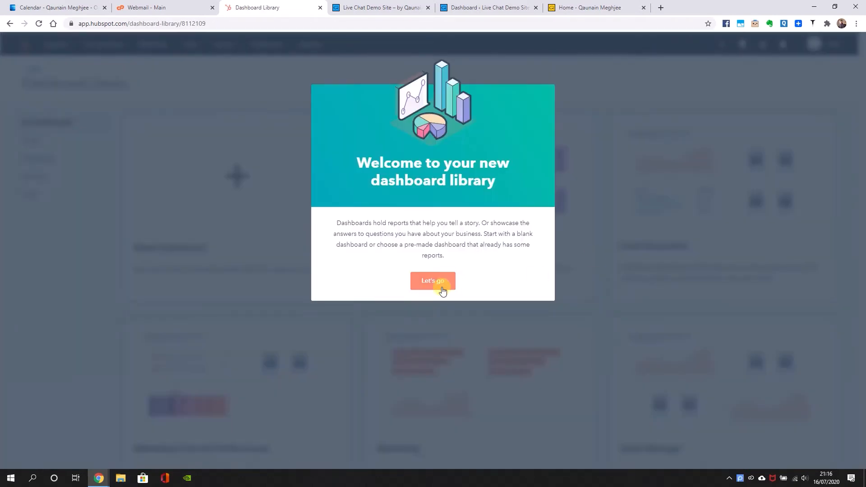
Dismiss the welcome message of the new dashboard library
click(433, 280)
click(446, 244)
click(852, 47)
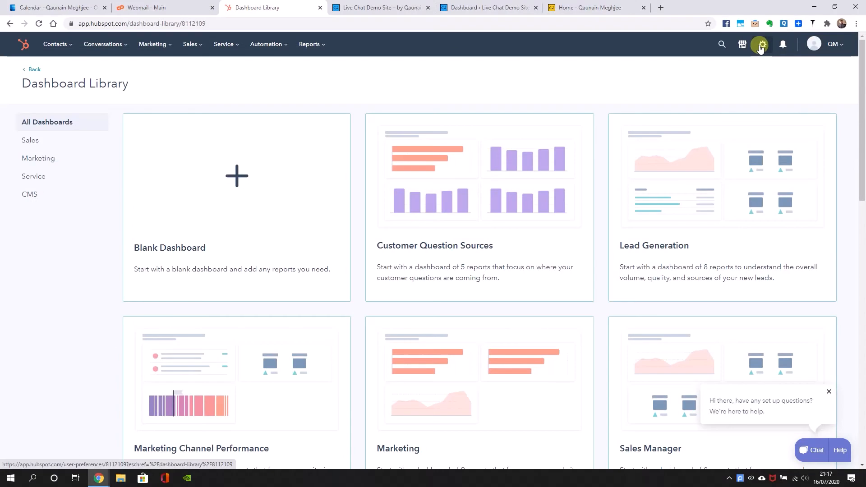
Open the account settings and set the date and number format to United Kingdom in the basic info
click(760, 47)
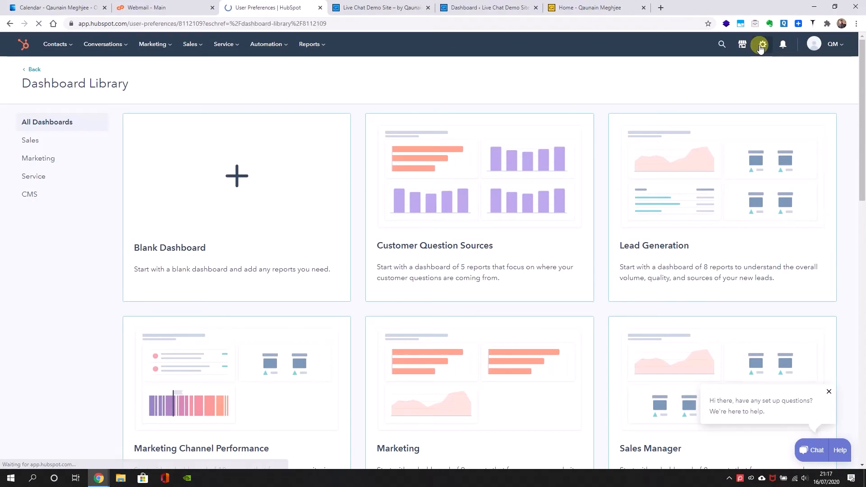
click(187, 131)
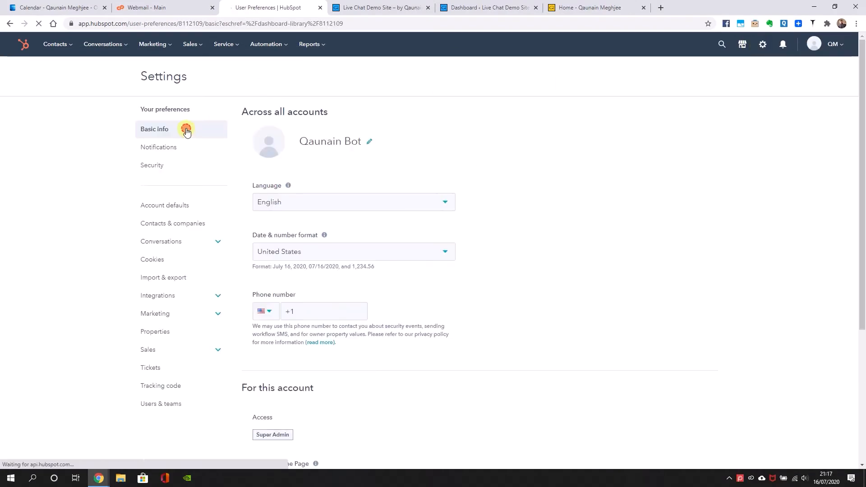
click(328, 254)
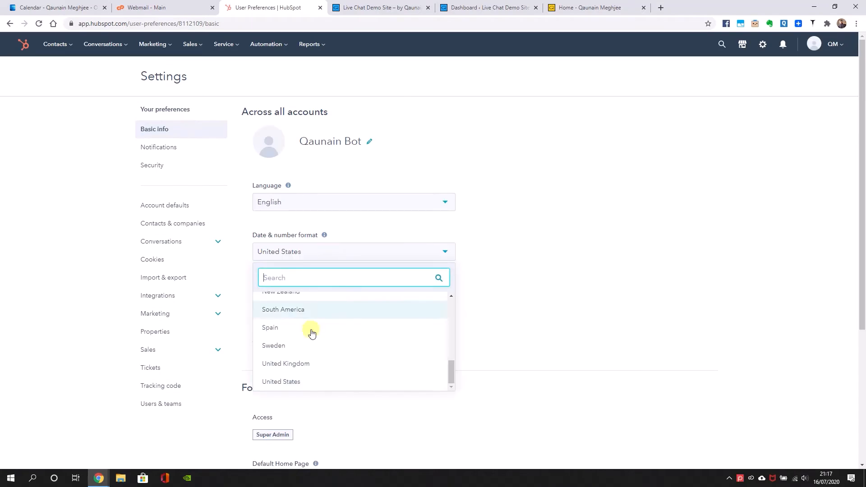
click(304, 362)
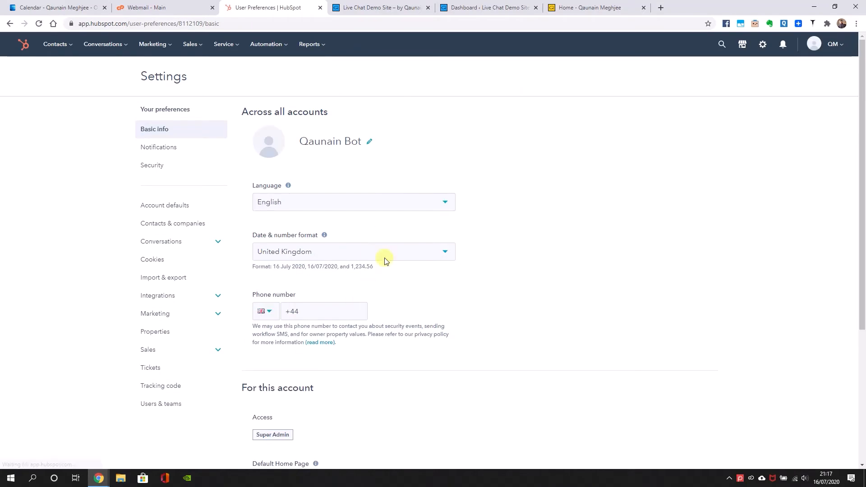
scroll(639, 220, down, 1)
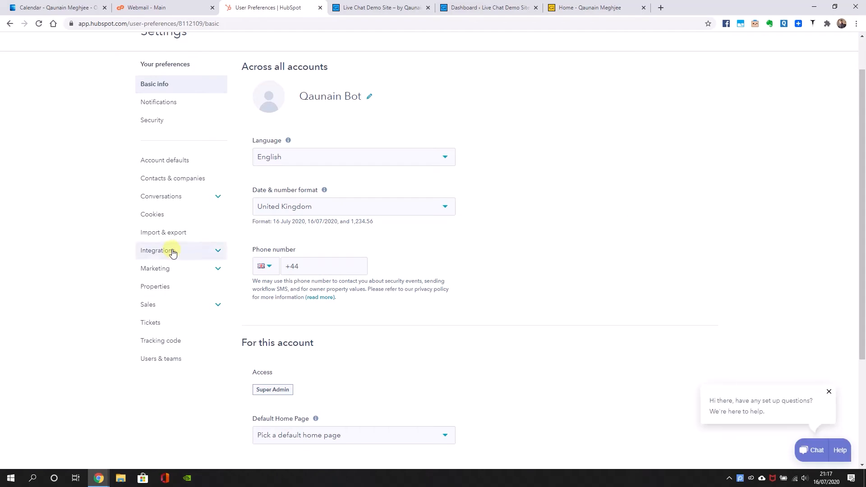
Set the default home page for this account to Contacts in the basic info preferences
scroll(412, 245, down, 2)
click(336, 351)
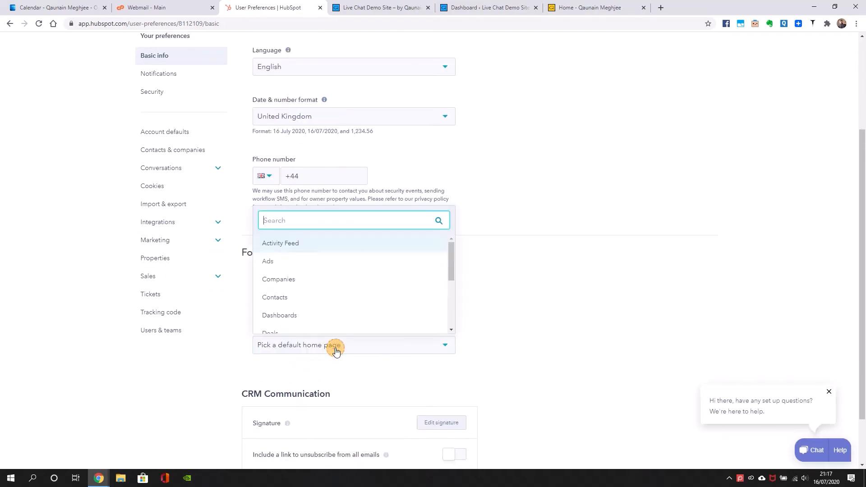
click(304, 298)
scroll(532, 311, down, 1)
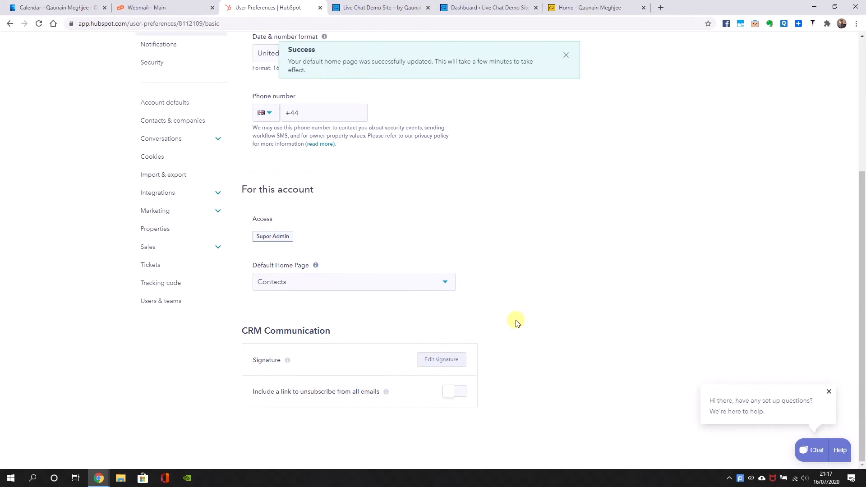
scroll(270, 264, up, 3)
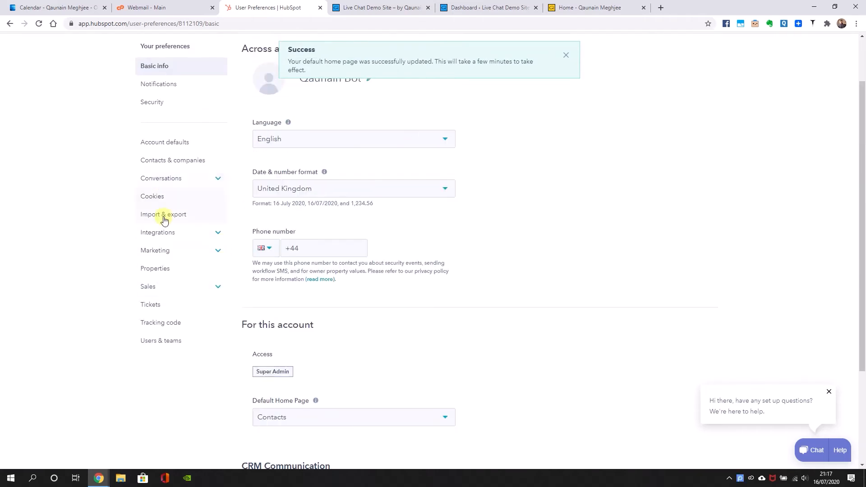
scroll(193, 195, up, 1)
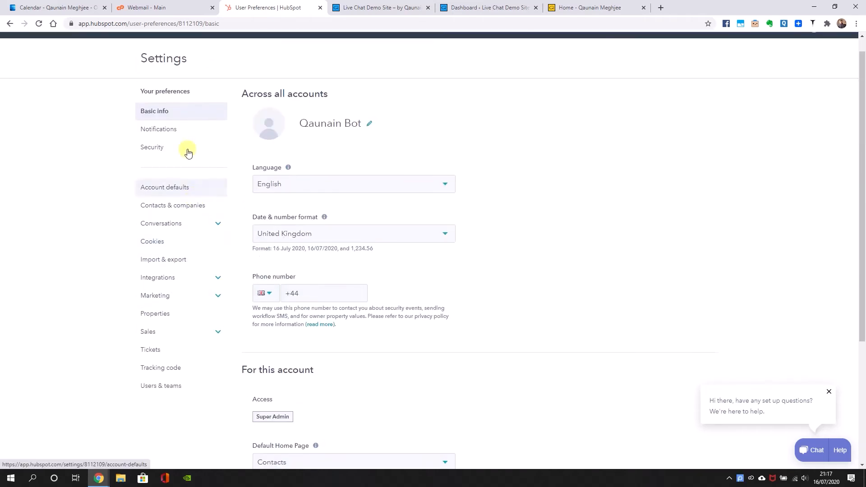
Open the email notification preferences, expand all topics and enable every Reply topic for chat and email conversations
click(187, 131)
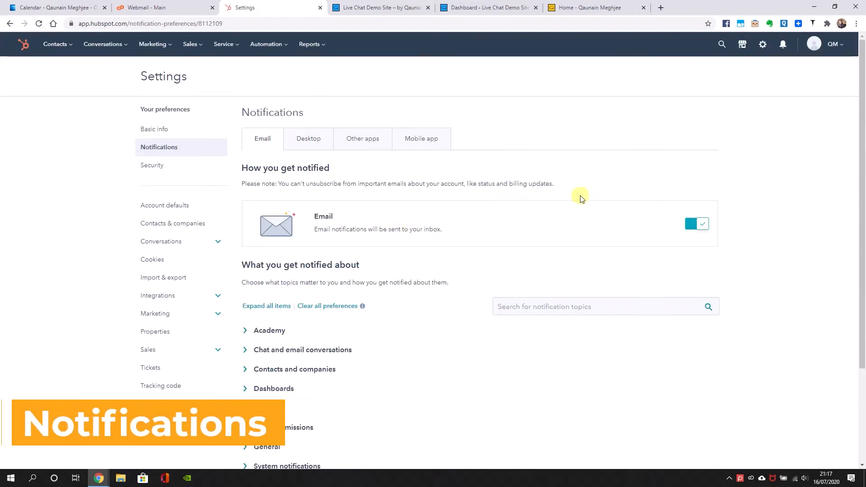
scroll(329, 267, down, 1)
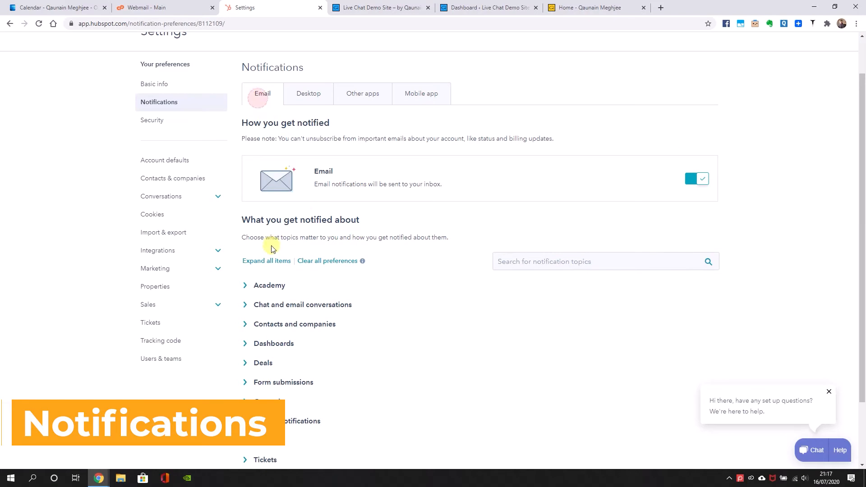
click(260, 261)
scroll(288, 271, down, 3)
scroll(285, 271, down, 4)
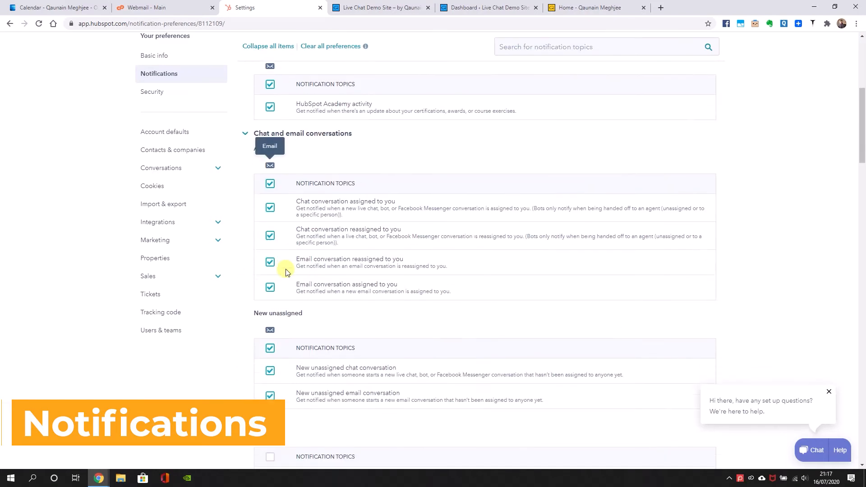
scroll(284, 315, down, 1)
click(270, 331)
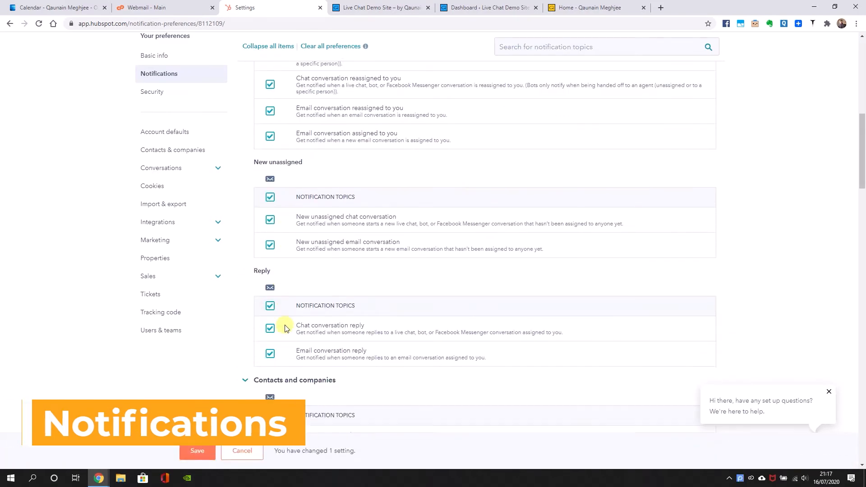
Enable all email notification topics for deals, record updates and tickets
scroll(285, 339, down, 8)
scroll(285, 347, down, 2)
click(270, 259)
scroll(273, 271, down, 6)
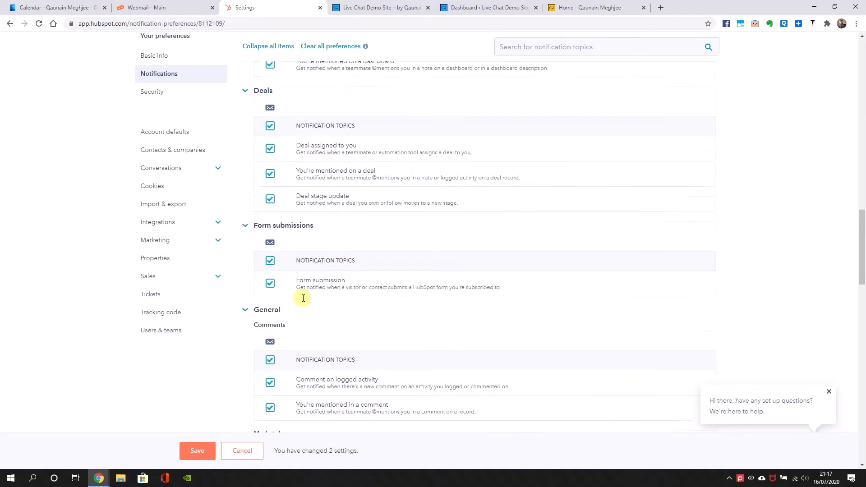
click(271, 333)
scroll(272, 333, down, 3)
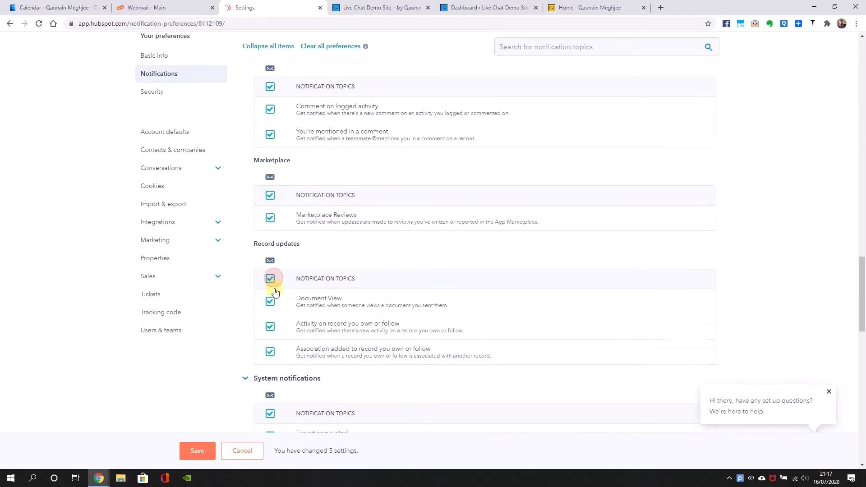
scroll(273, 271, down, 12)
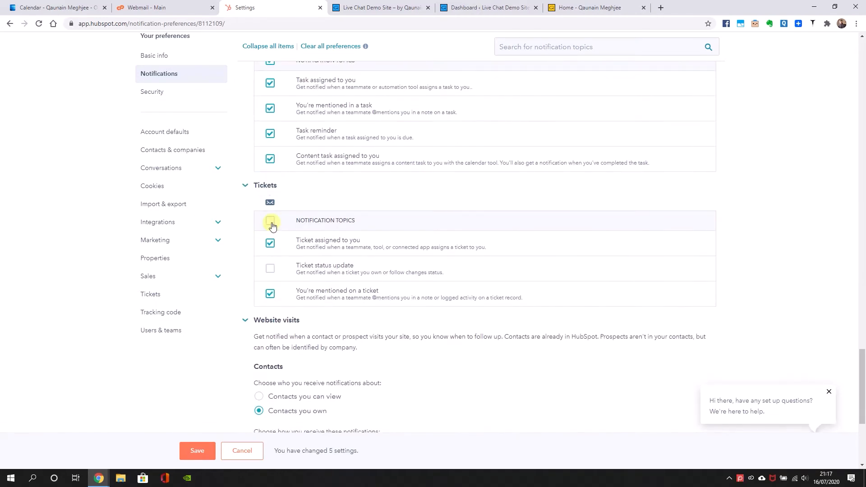
click(269, 228)
scroll(271, 232, down, 2)
scroll(325, 270, down, 2)
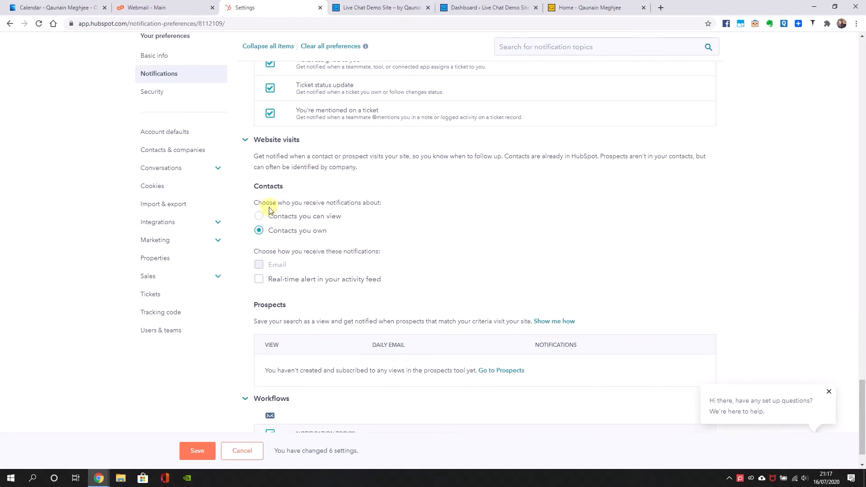
Keep website visit notifications limited to contacts you own and save the email notification settings
click(309, 217)
click(324, 232)
scroll(317, 245, down, 1)
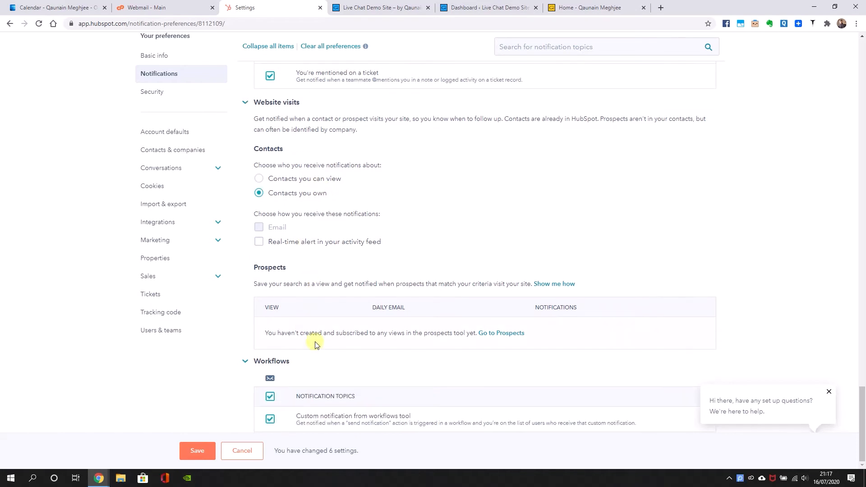
click(183, 454)
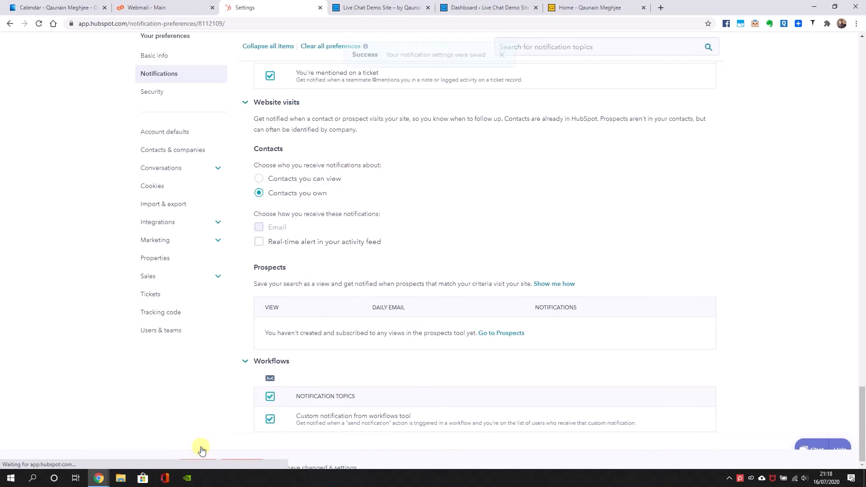
Open the mobile app notifications, enable all assigned conversation topics and expand every topic group
scroll(339, 282, up, 20)
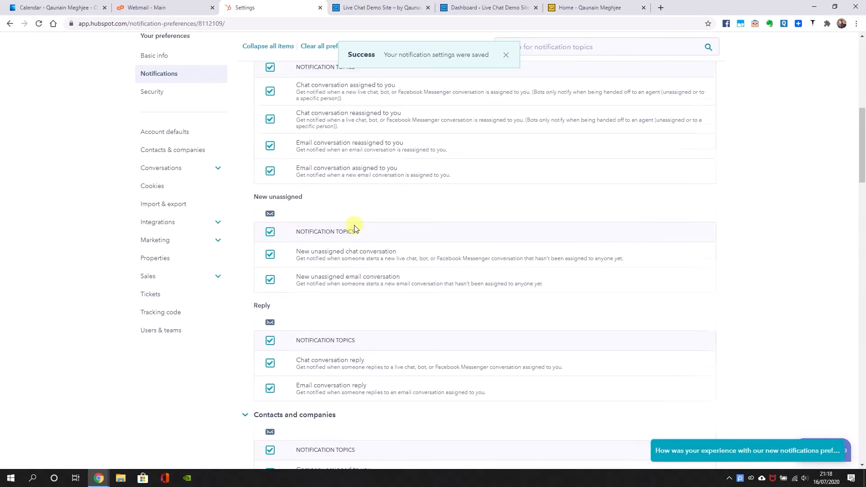
click(420, 138)
scroll(293, 267, down, 2)
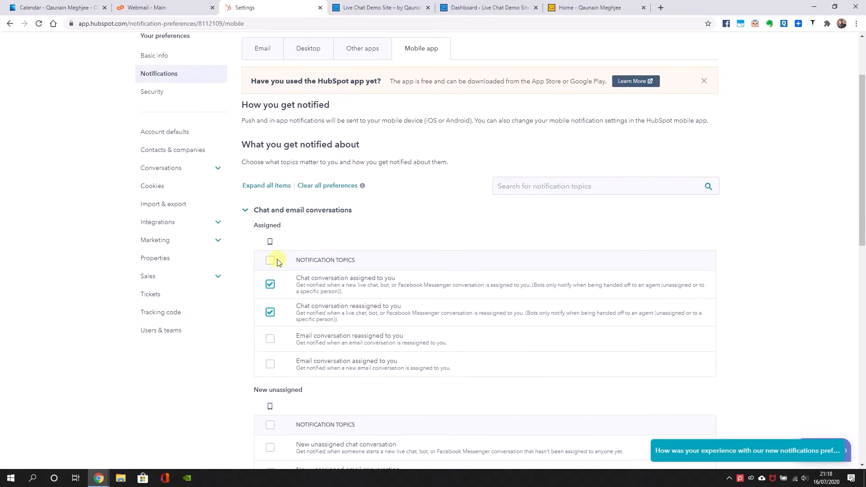
click(274, 262)
click(271, 185)
click(271, 185)
double_click(274, 182)
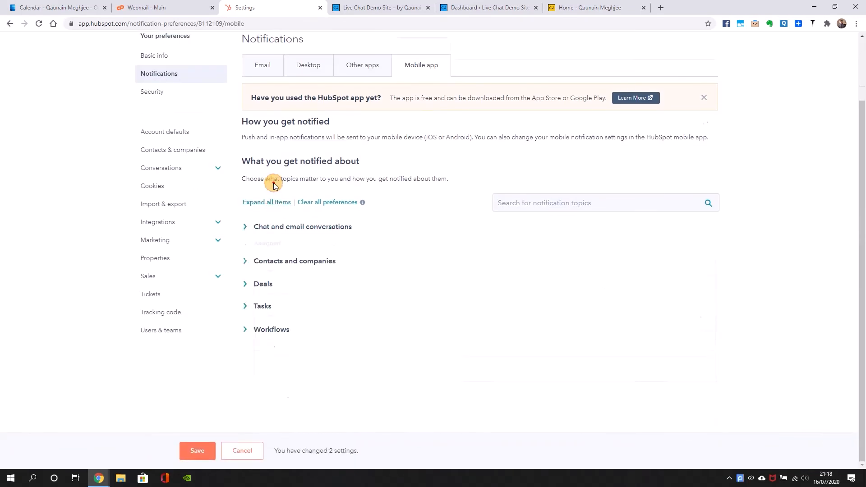
click(263, 203)
Enable all mobile notification topics for new unassigned conversations and replies, and save the settings
scroll(309, 266, down, 4)
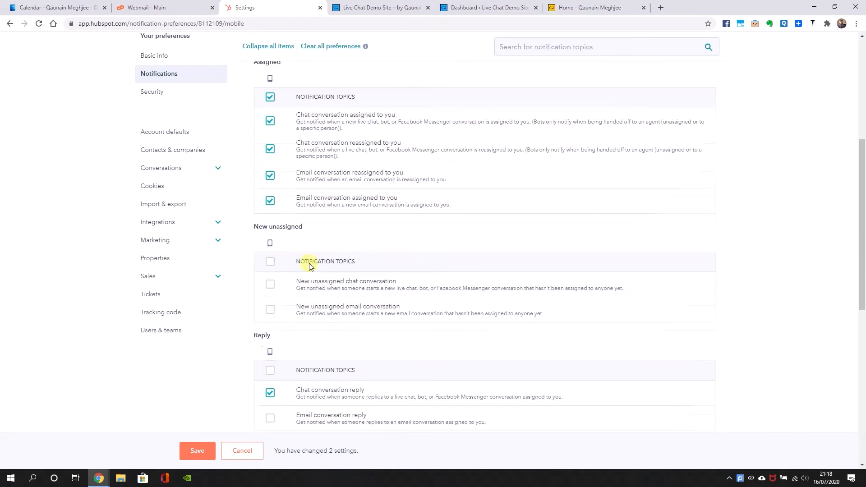
click(271, 261)
scroll(275, 288, down, 9)
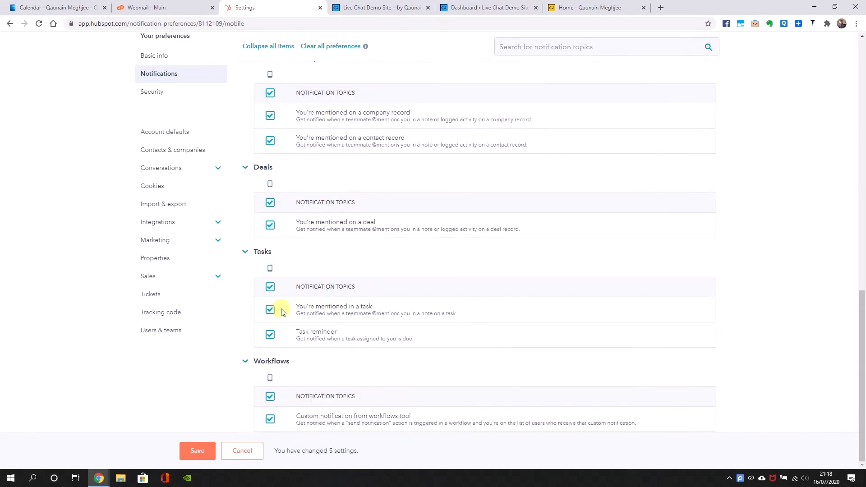
click(197, 451)
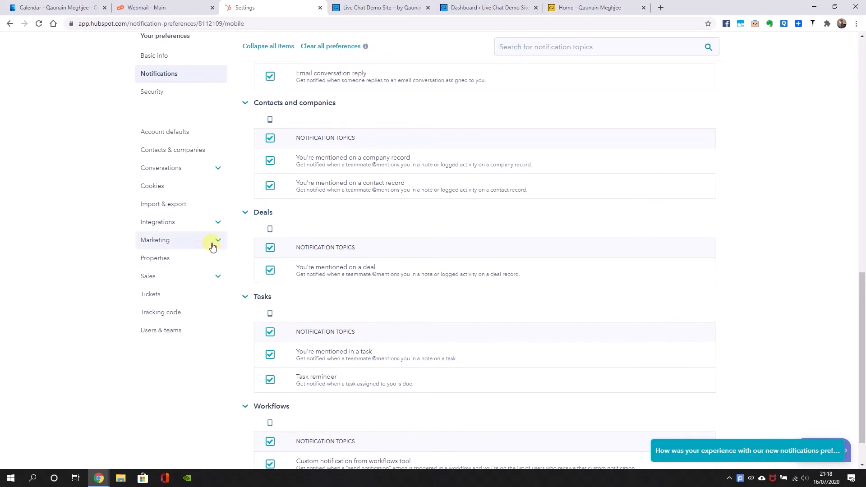
Open the Meetings settings for Sales and review the introduction to booking meetings
click(215, 278)
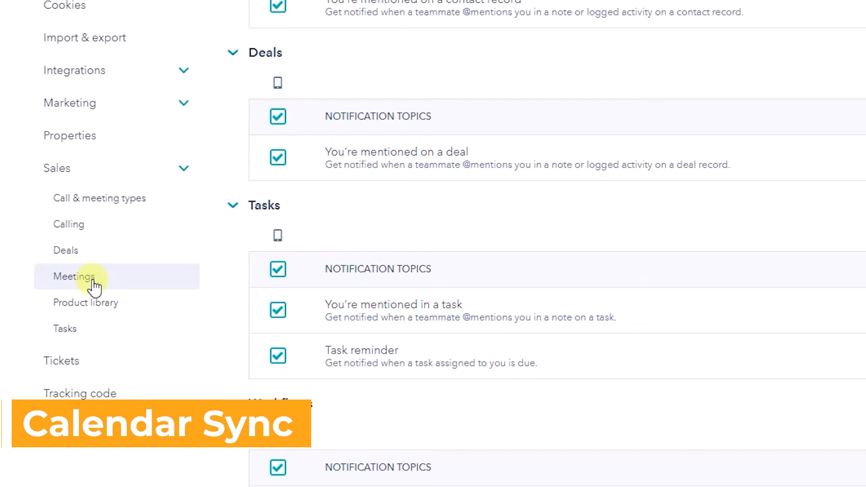
click(94, 281)
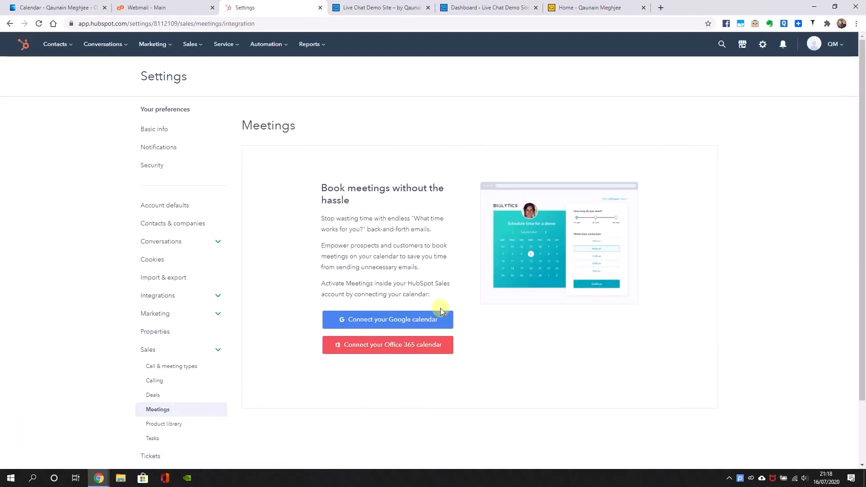
drag(316, 195, 367, 200)
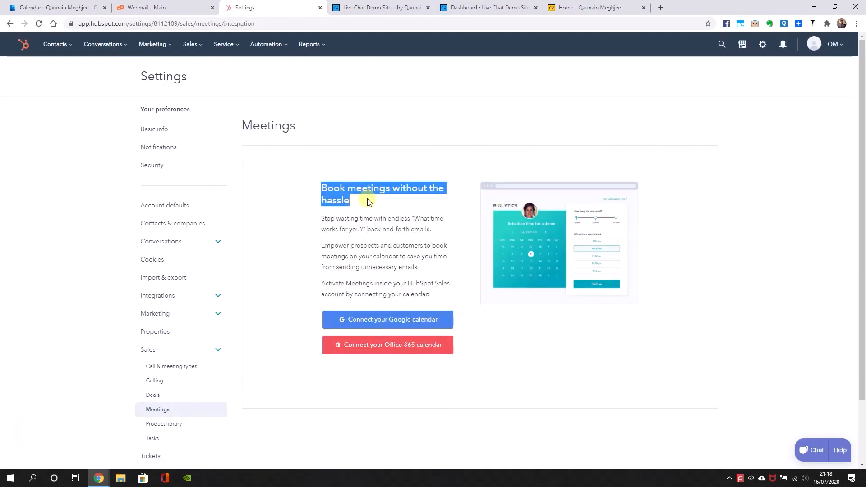
click(731, 189)
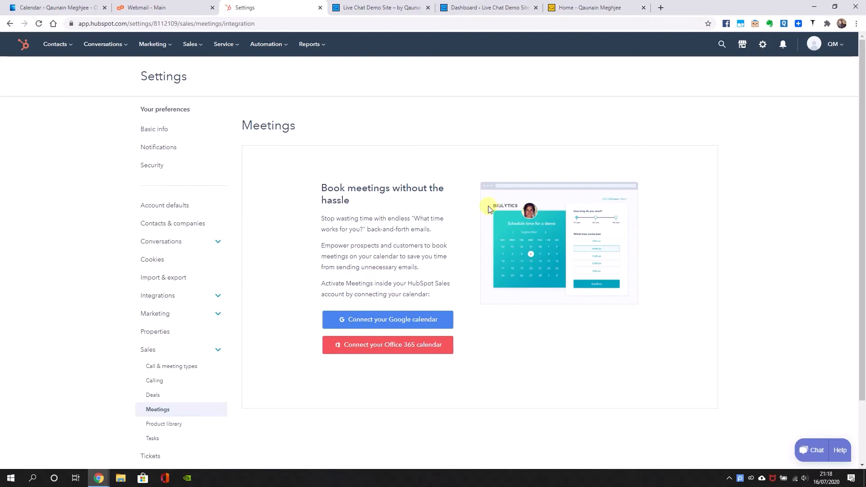
Connect the Office 365 calendar with Calendar Sync turned on and accept the Outlook 365 access terms
click(406, 348)
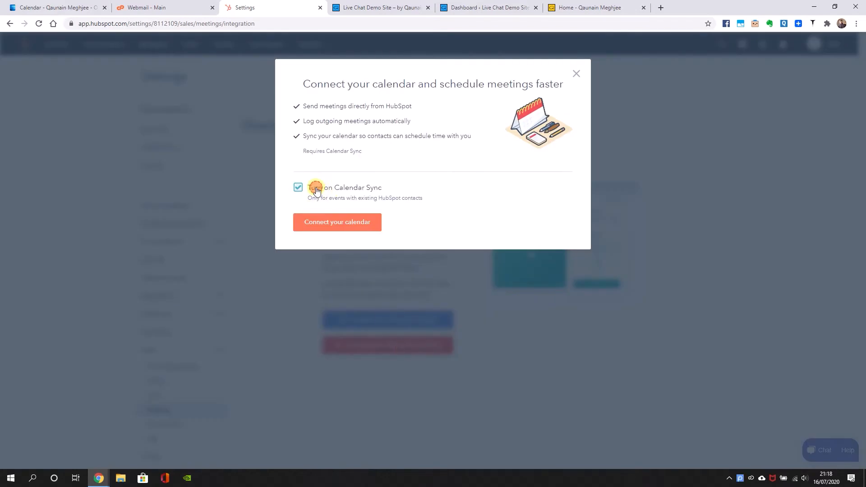
click(333, 222)
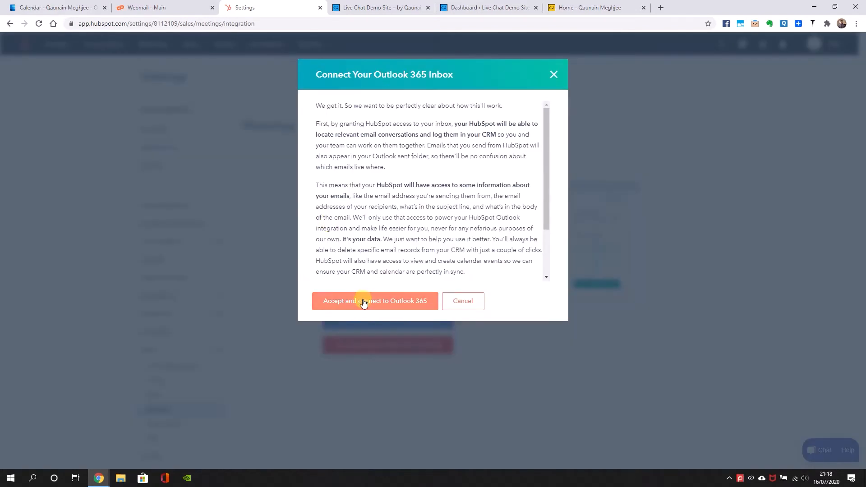
click(364, 301)
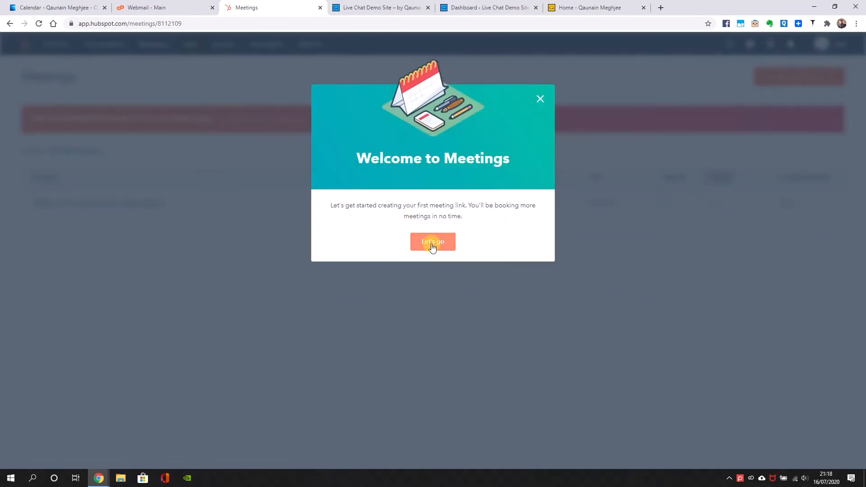
Start the meetings setup and set Monday's available hours to end at 18:00
click(434, 240)
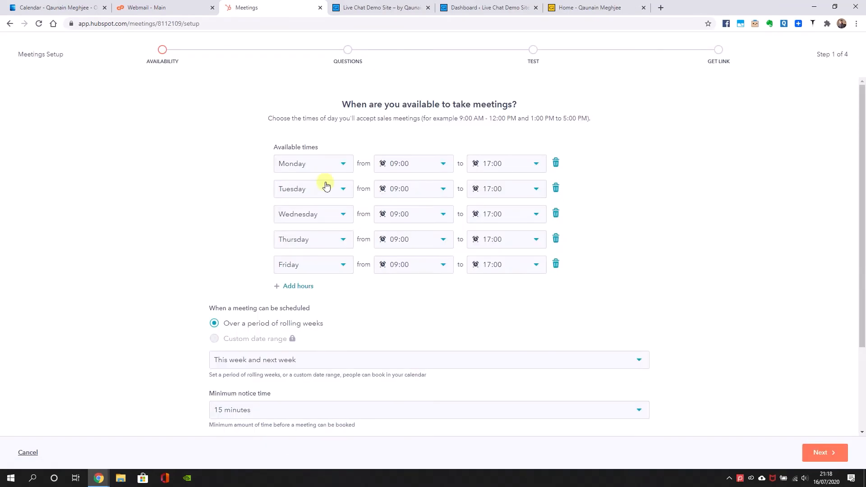
scroll(412, 226, down, 3)
scroll(415, 226, up, 3)
click(533, 164)
scroll(513, 277, down, 1)
scroll(492, 295, down, 1)
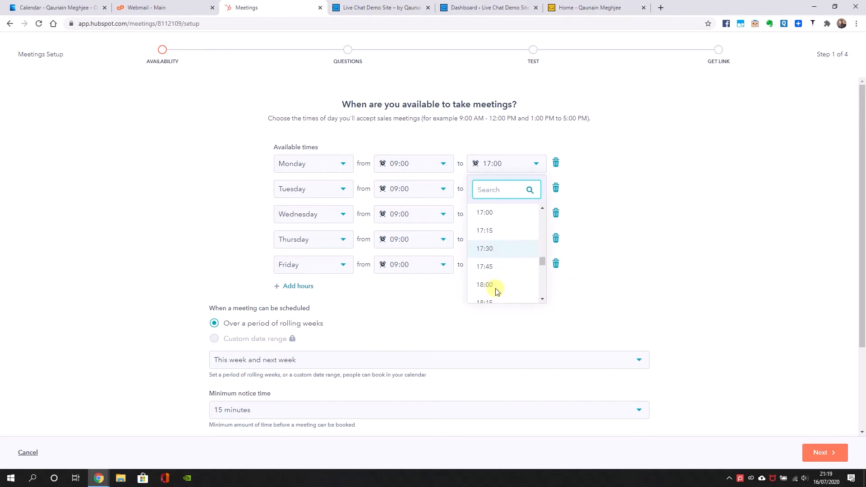
click(491, 294)
Set the available hours on Tuesday and Friday to end at 18:30
click(542, 197)
scroll(514, 289, down, 3)
click(502, 302)
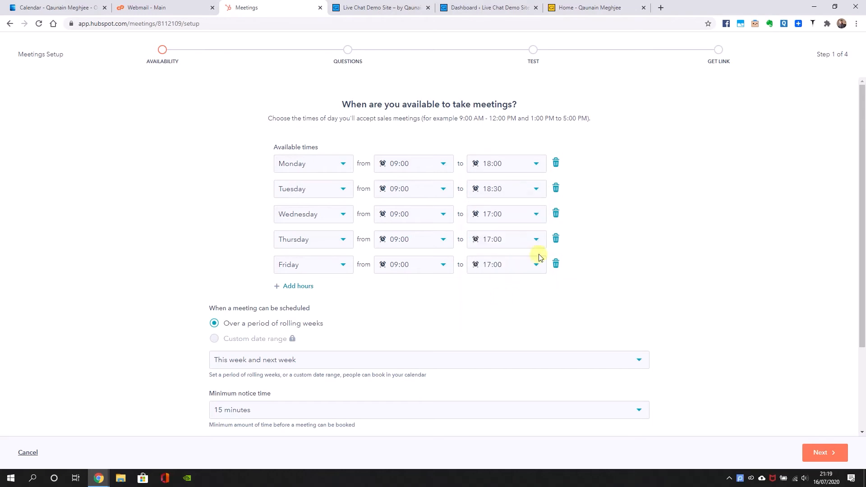
click(535, 265)
scroll(512, 352, down, 3)
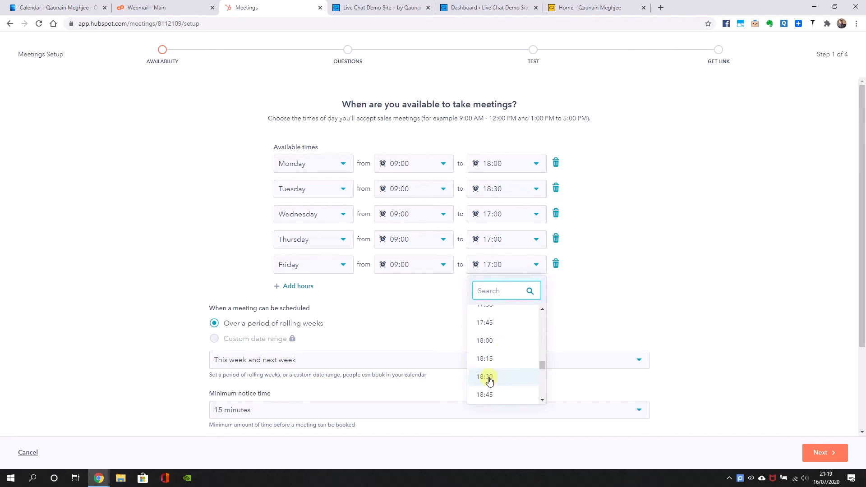
click(491, 377)
Keep the rolling booking period at this week and next week, and set the minimum notice time and buffer time to 30 minutes
scroll(456, 260, down, 1)
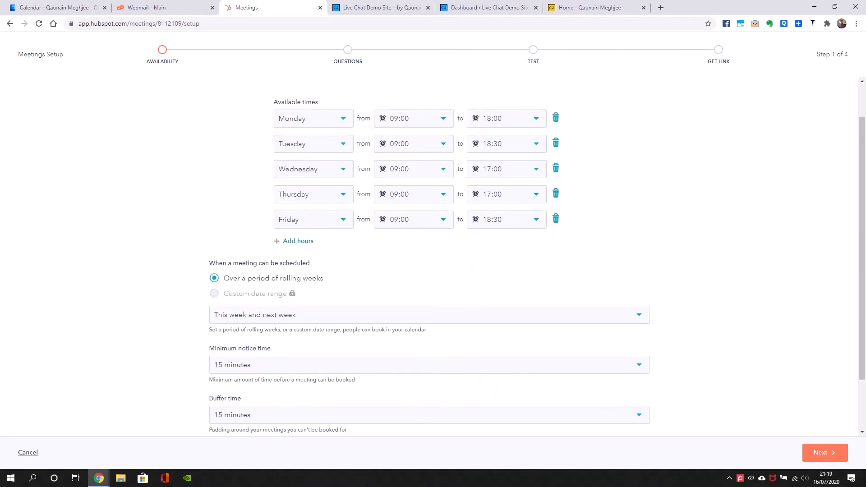
scroll(358, 286, down, 1)
click(348, 270)
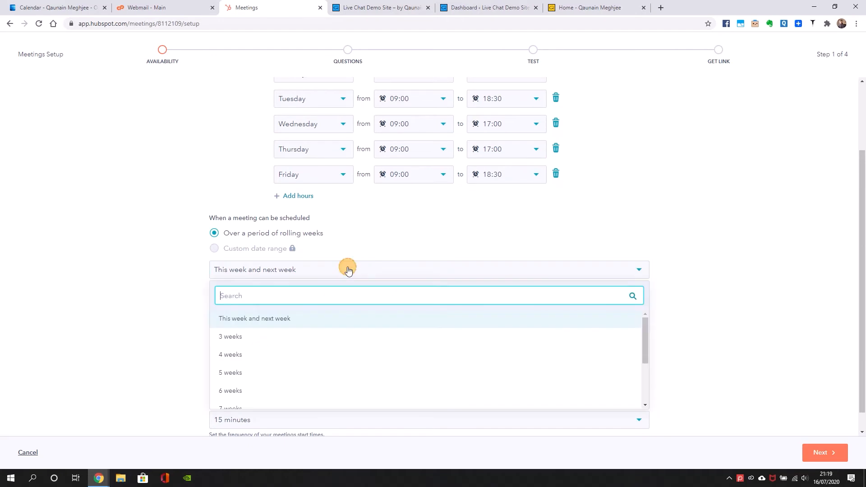
click(118, 300)
scroll(120, 301, down, 1)
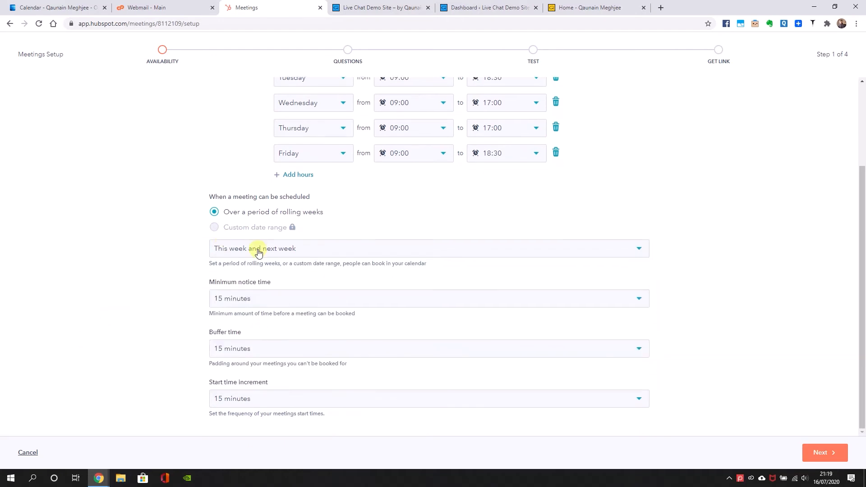
click(261, 300)
click(251, 366)
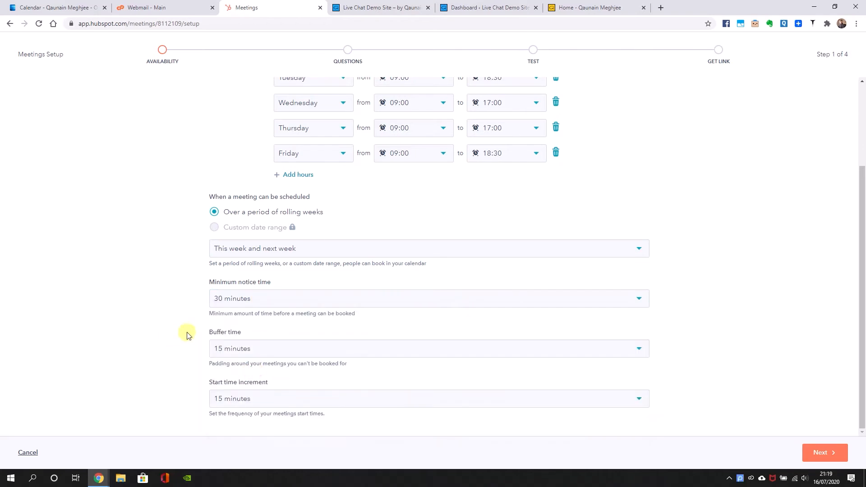
click(219, 350)
click(228, 430)
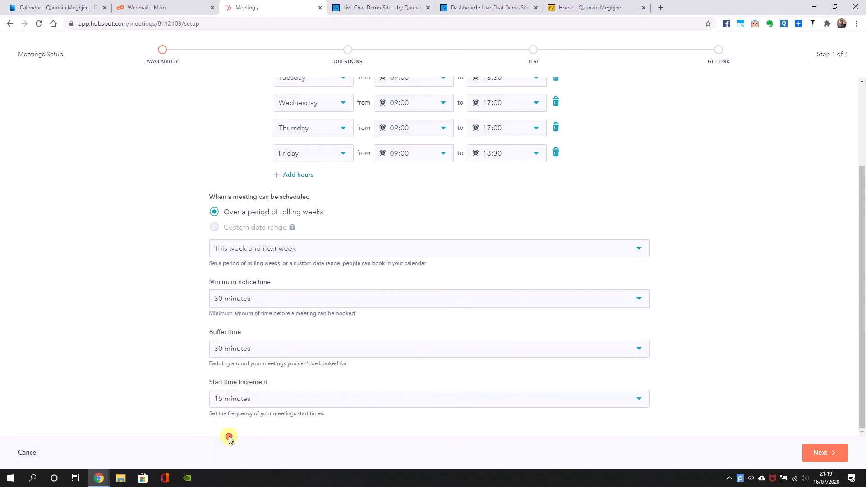
Keep the start time increment at 15 minutes and continue to the form questions
click(235, 401)
click(248, 330)
click(236, 398)
click(232, 303)
click(821, 452)
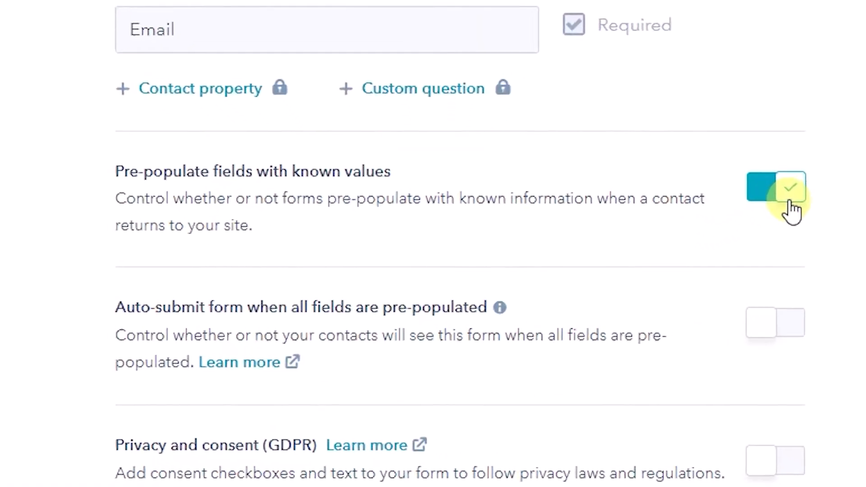
Turn on auto-submit for forms whose fields are all pre-populated and continue to the test meeting
click(810, 338)
drag(111, 311, 72, 340)
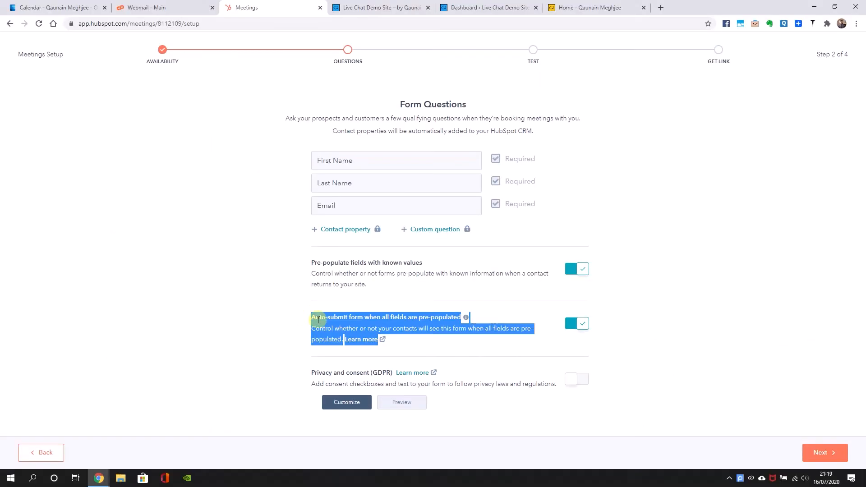
drag(299, 318, 320, 321)
click(331, 358)
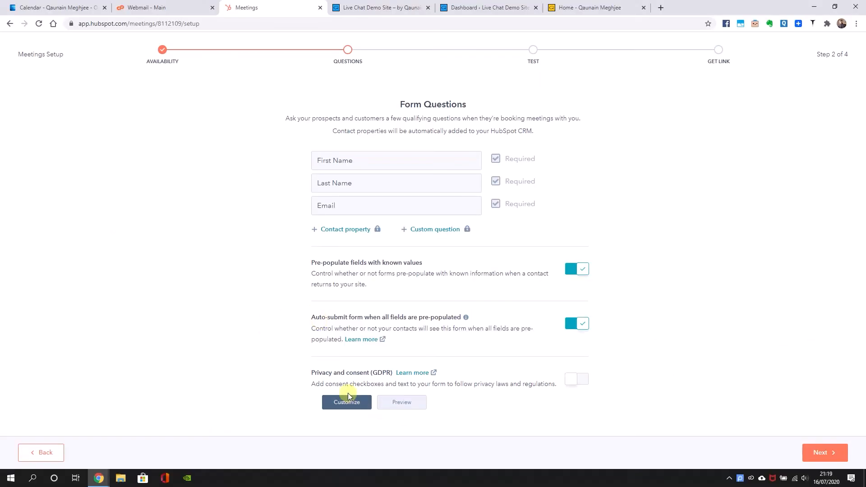
click(831, 453)
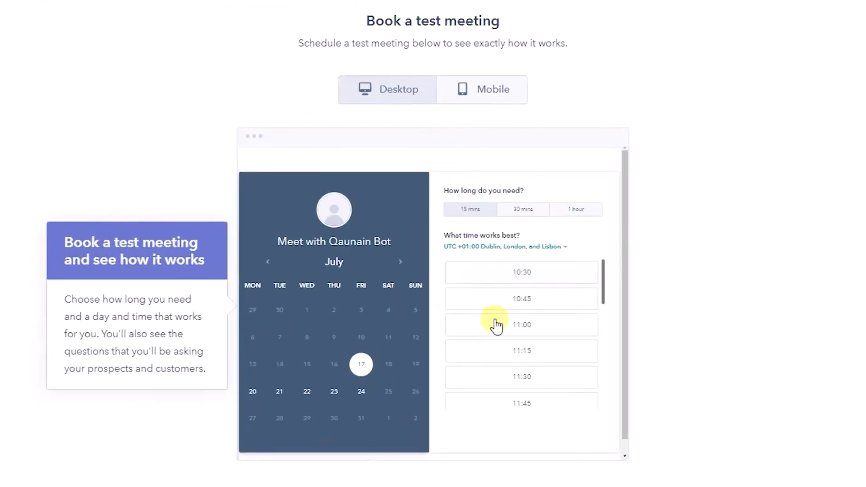
Preview the booking page for mobile and desktop, and choose a 30-minute slot at 12:30 on Friday 17 July
click(491, 92)
click(422, 89)
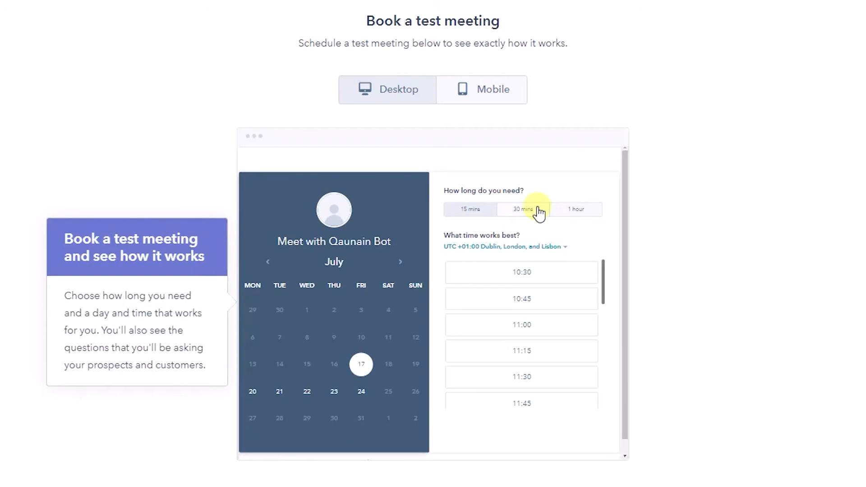
click(538, 208)
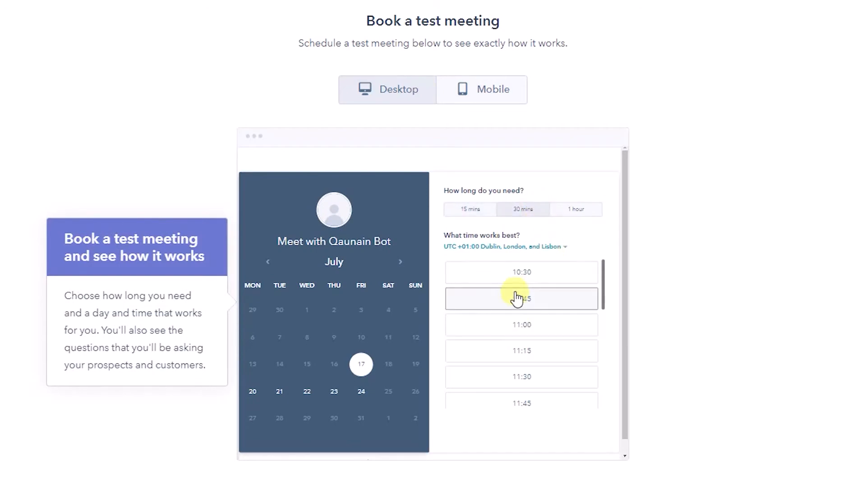
scroll(518, 387, down, 2)
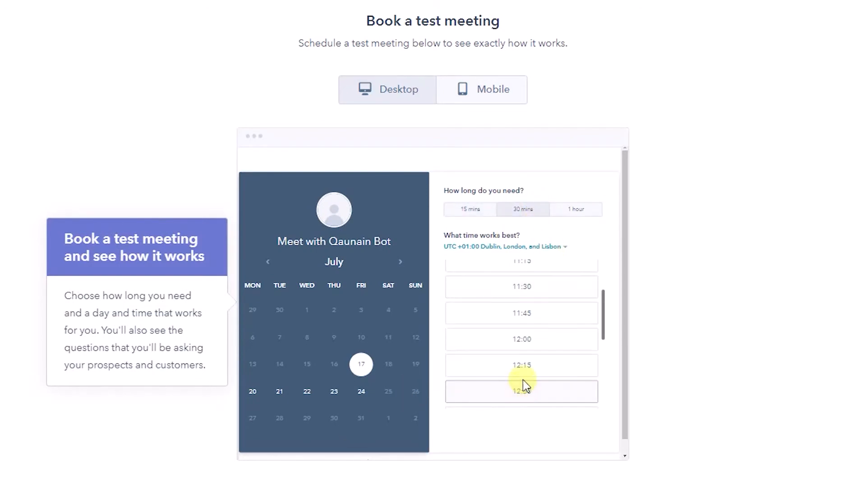
click(520, 392)
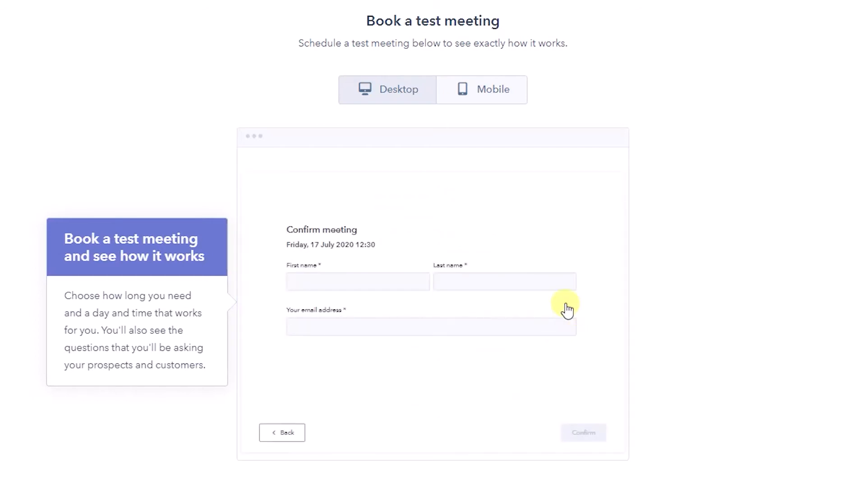
Fill in the attendee's first name, last name and email address, and confirm the test booking
click(326, 278)
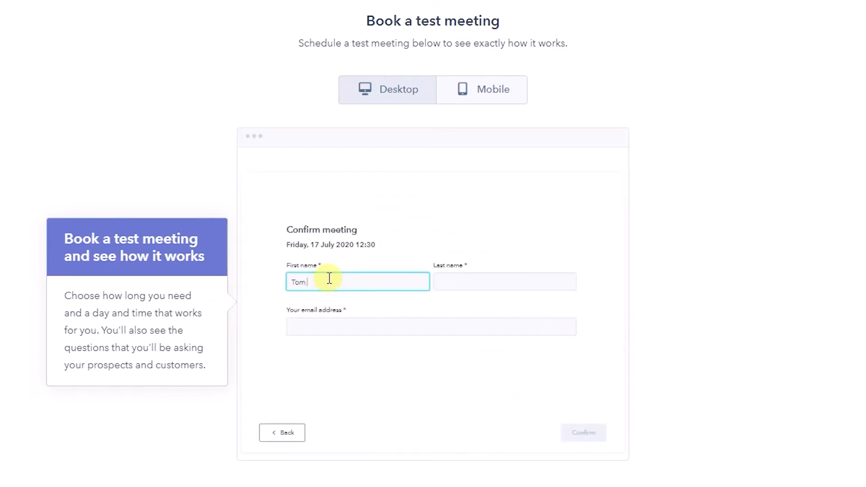
key(Tab)
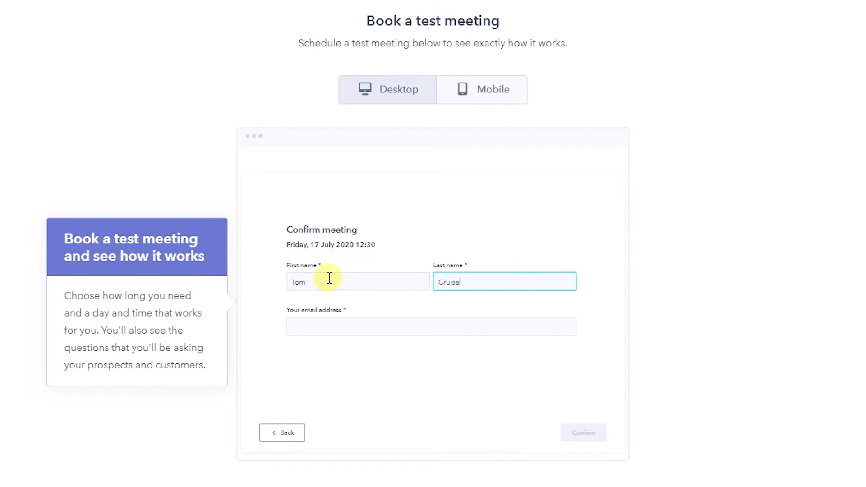
click(344, 321)
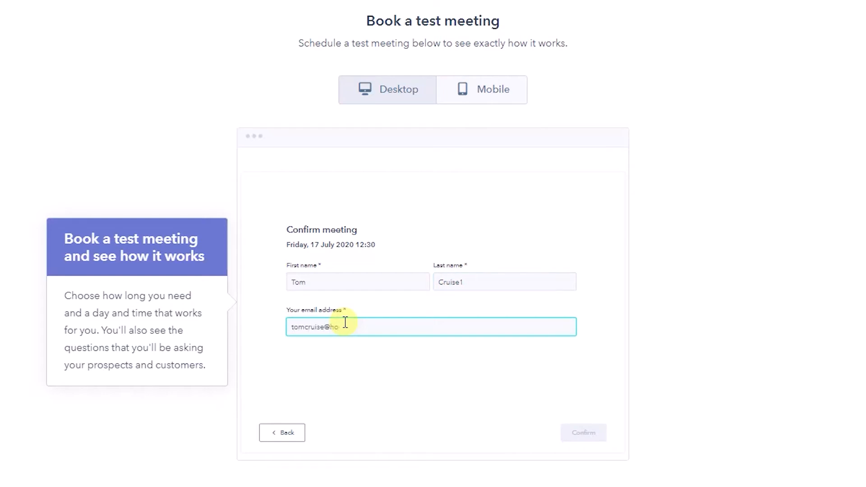
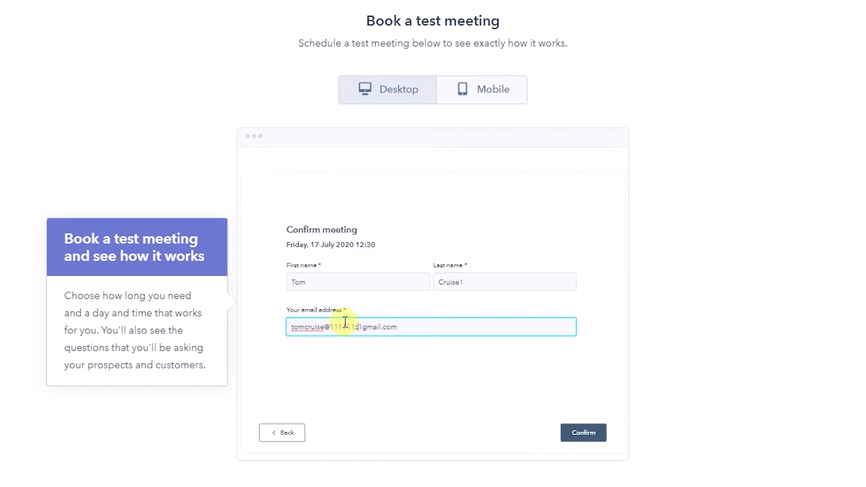
click(406, 102)
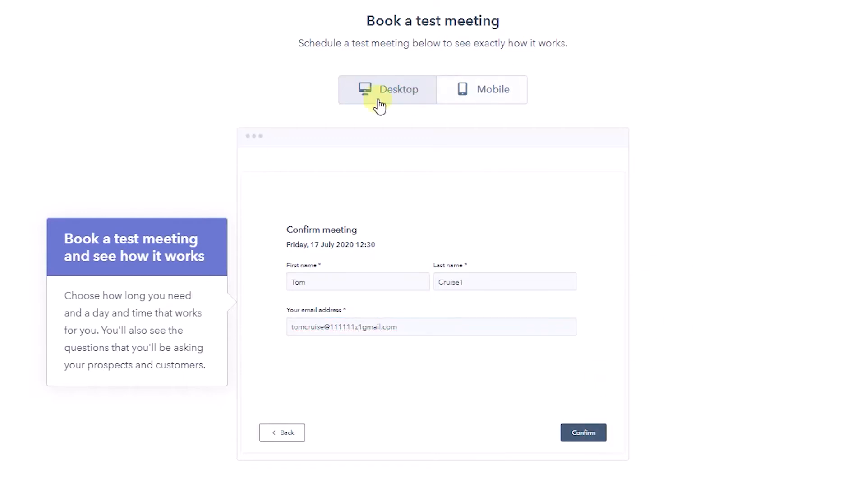
click(476, 86)
click(401, 102)
click(586, 433)
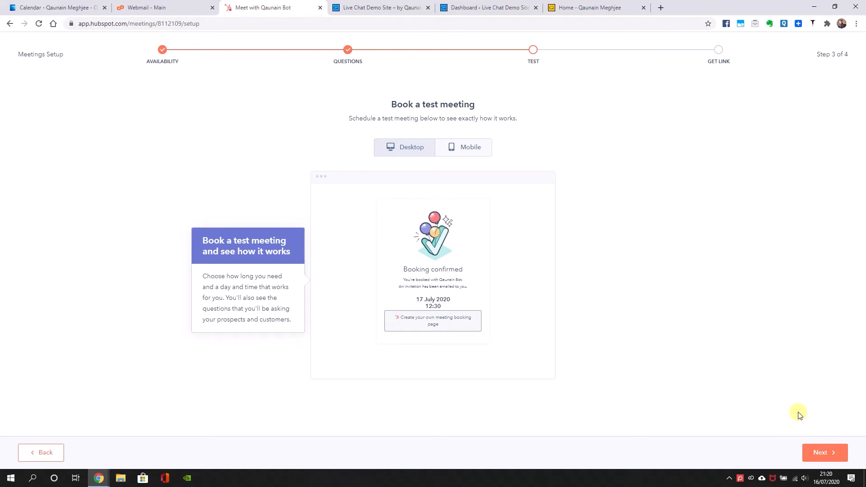
Finish the meetings setup and open the default 60, 30 and 15 min meeting for editing
click(812, 453)
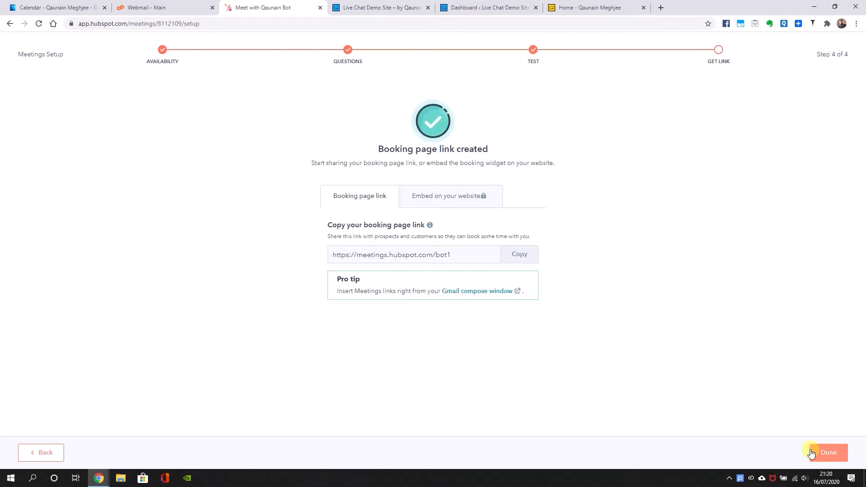
click(828, 453)
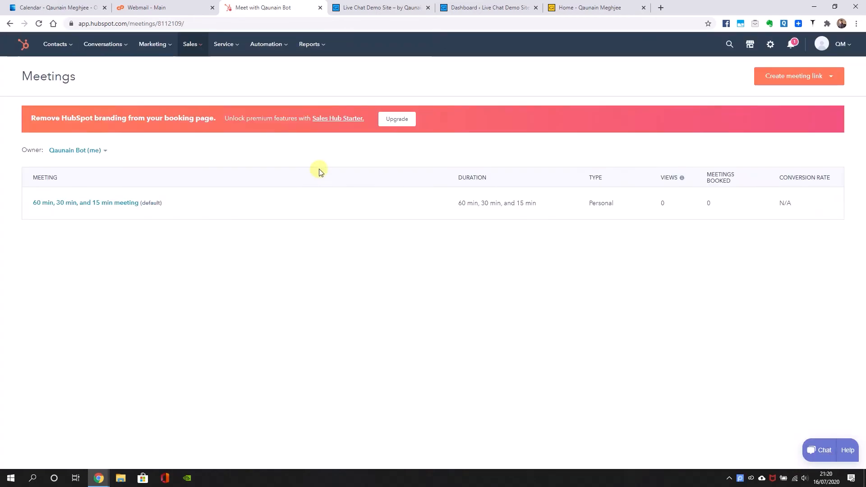
click(120, 204)
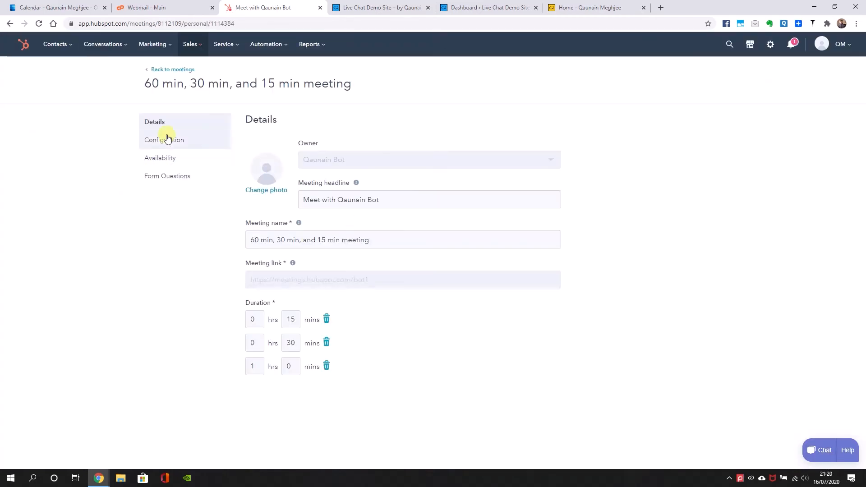
Switch to the Outlook calendar, reload it and check the details of Friday's 12:30 test booking
click(68, 3)
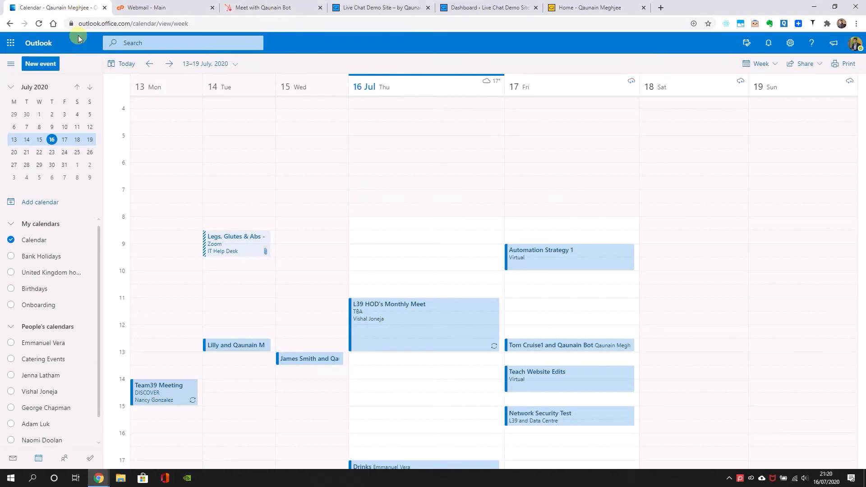
click(39, 23)
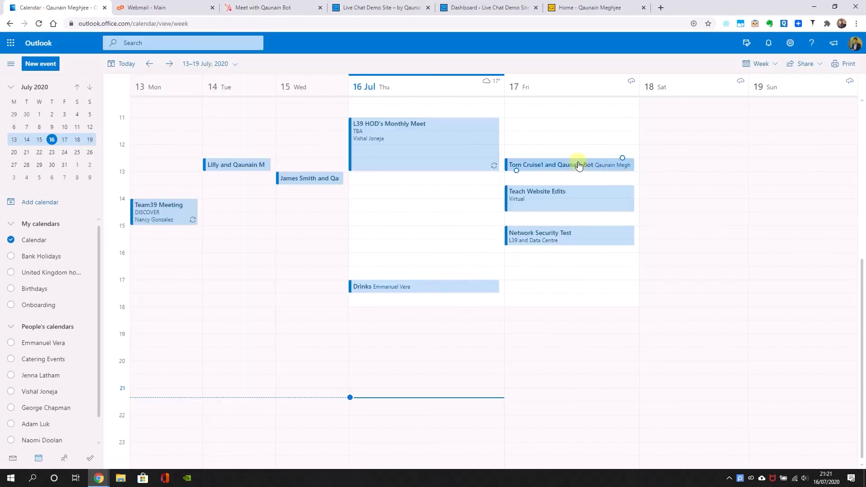
click(576, 171)
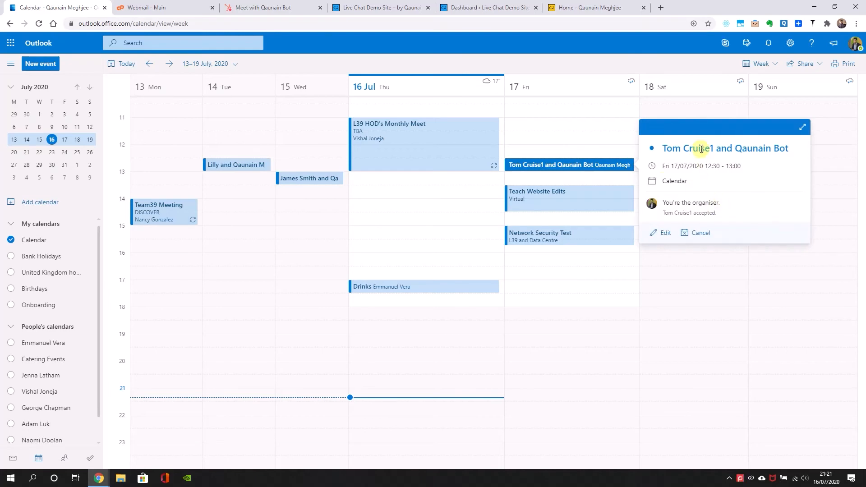
drag(717, 150, 676, 146)
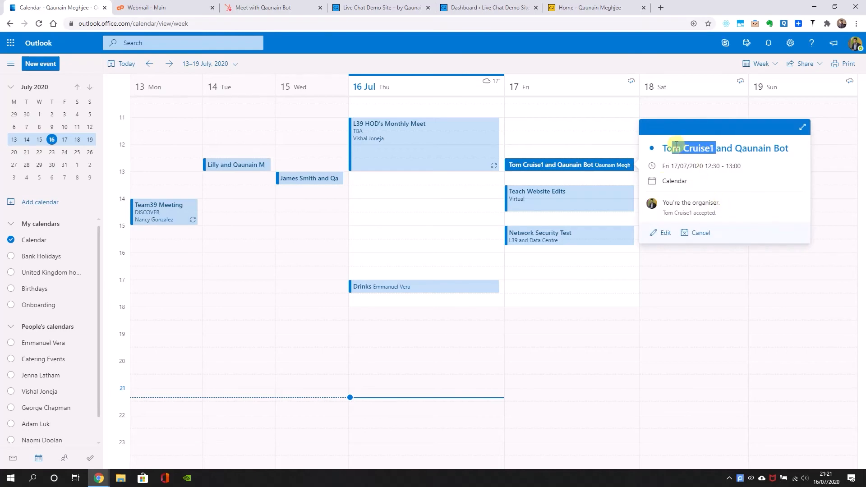
click(686, 300)
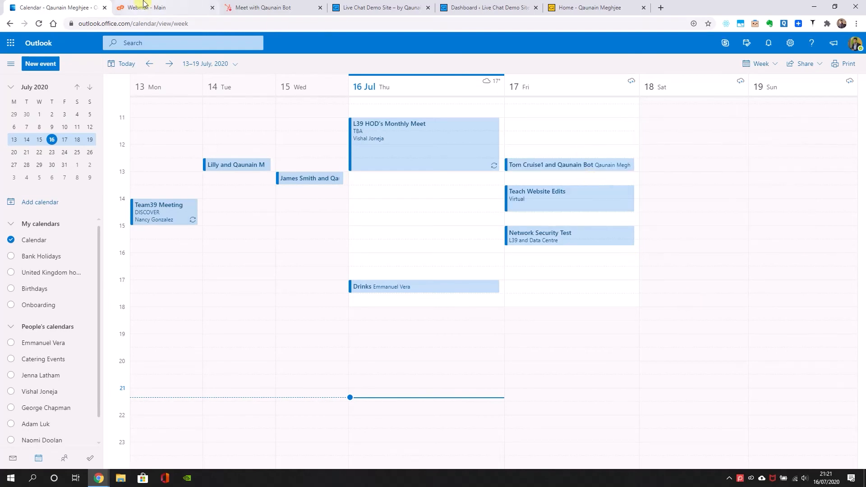
Return to HubSpot, rename the meeting as 30 min meeting, keep only the 30-minute duration and save
drag(263, 4, 155, 6)
click(333, 241)
drag(276, 245, 219, 230)
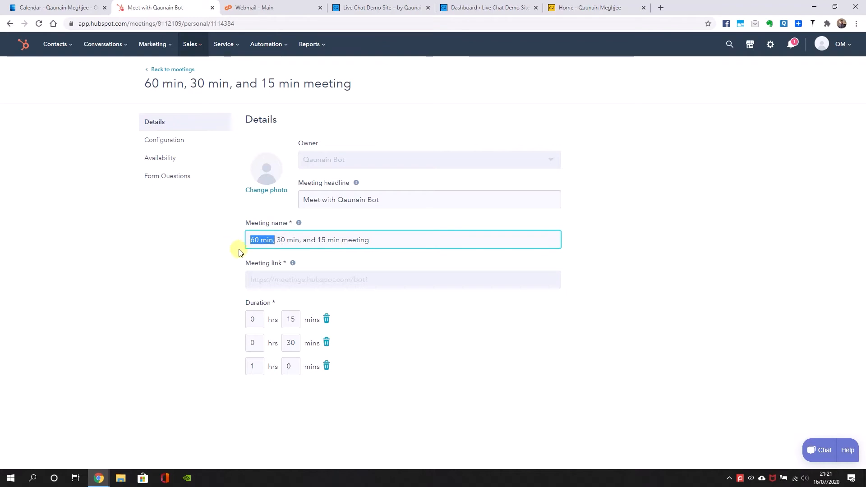
key(BackSpace)
drag(275, 236, 316, 241)
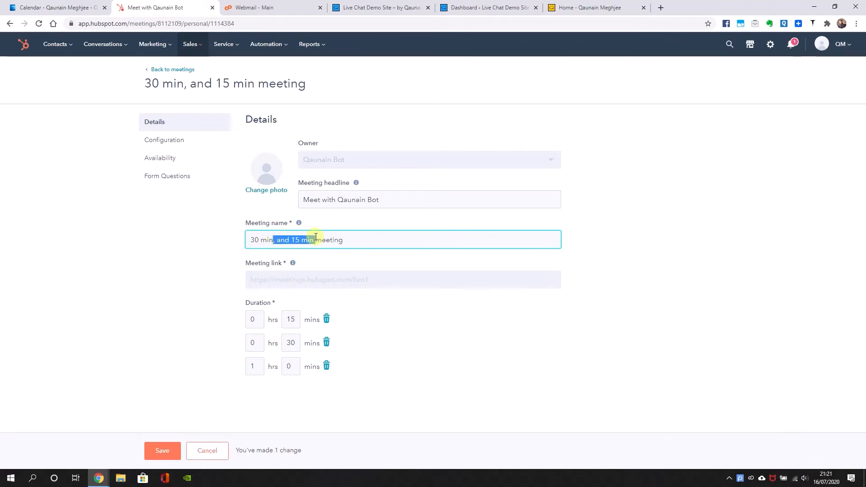
key(BackSpace)
click(326, 319)
click(327, 343)
click(162, 451)
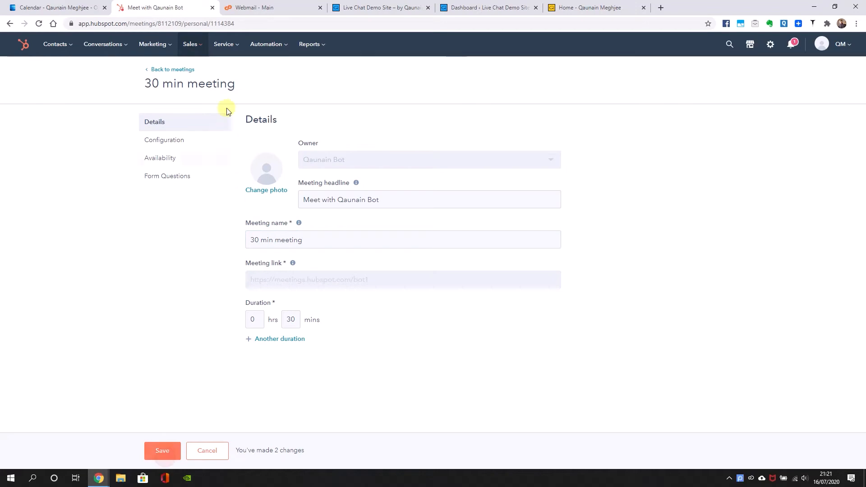
Look at the meeting's configuration and check the calendar sync status in the meetings calendar integration settings
click(178, 140)
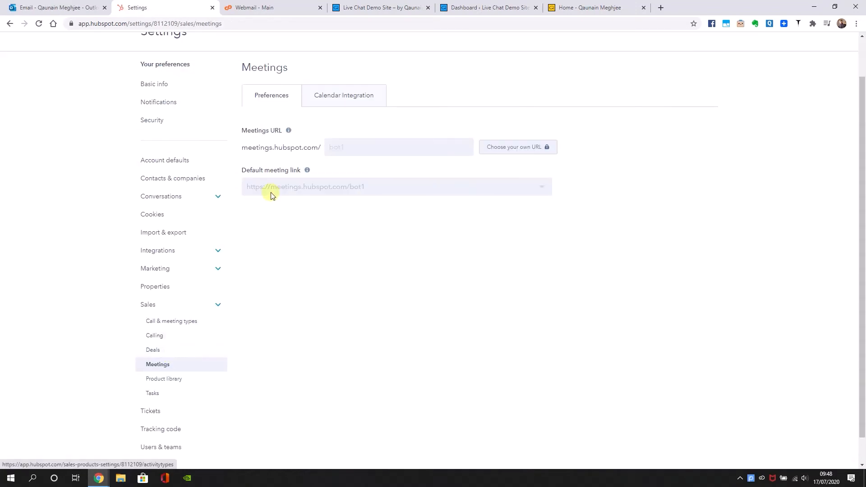
click(324, 92)
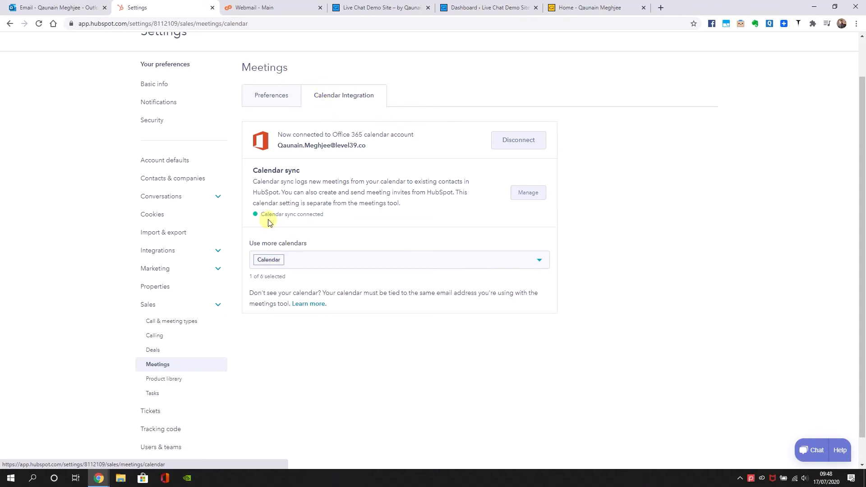
drag(255, 218, 307, 234)
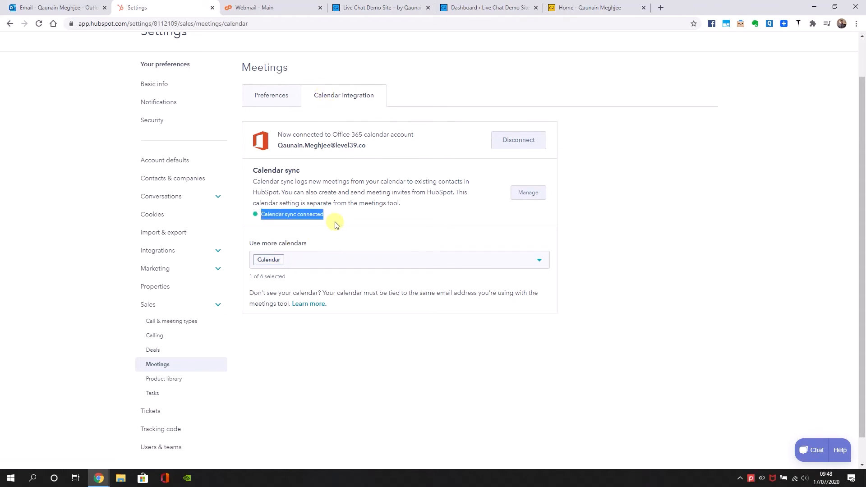
click(315, 216)
scroll(297, 181, up, 1)
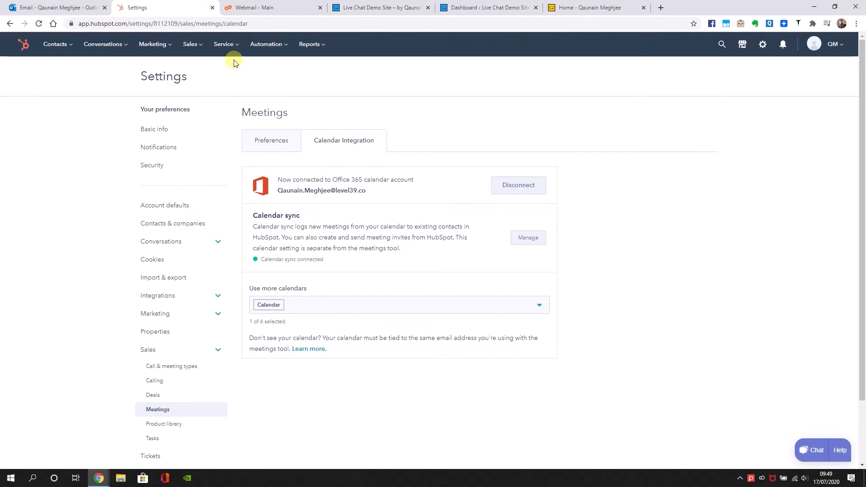
Open the configuration of the 30 min meeting and set its location to Virtual
click(191, 43)
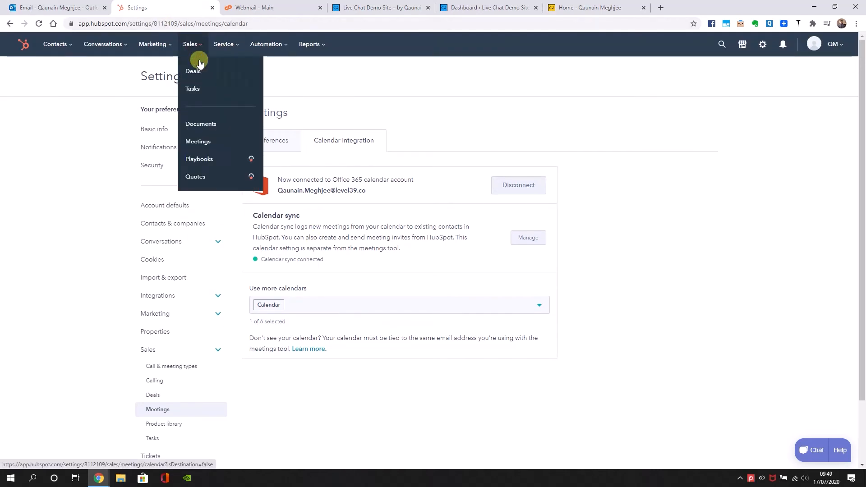
click(223, 143)
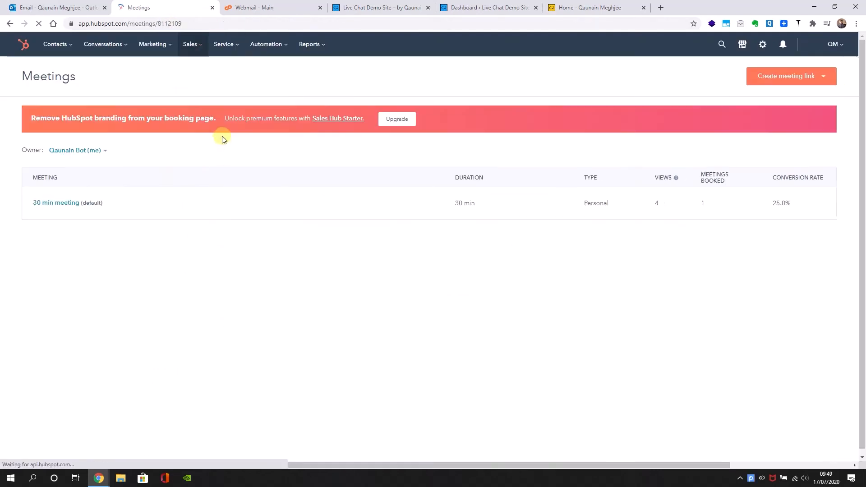
click(74, 202)
click(158, 143)
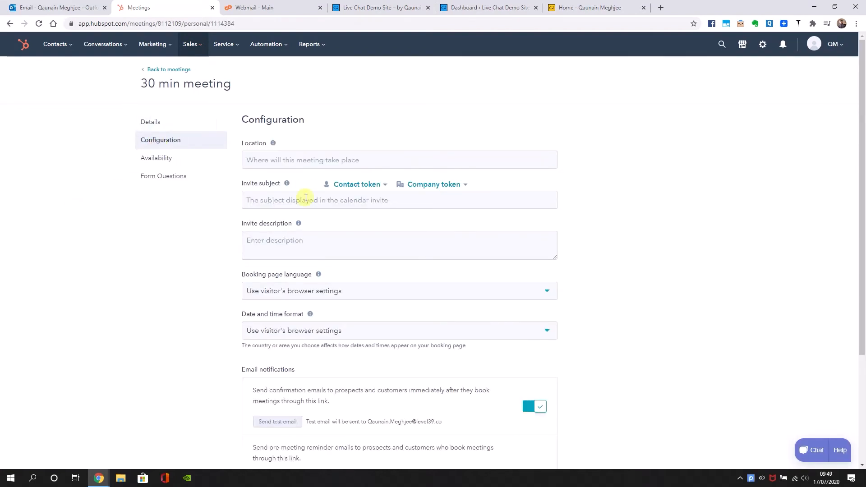
click(260, 165)
text(Virtual)
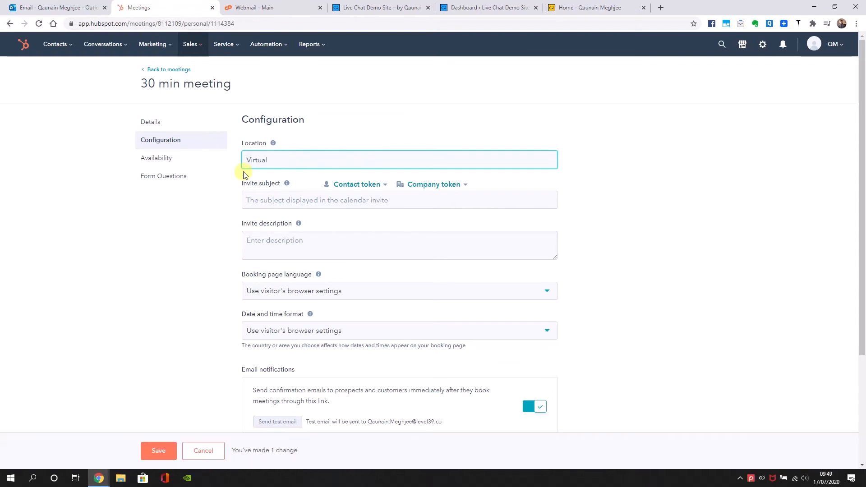
text( Confr)
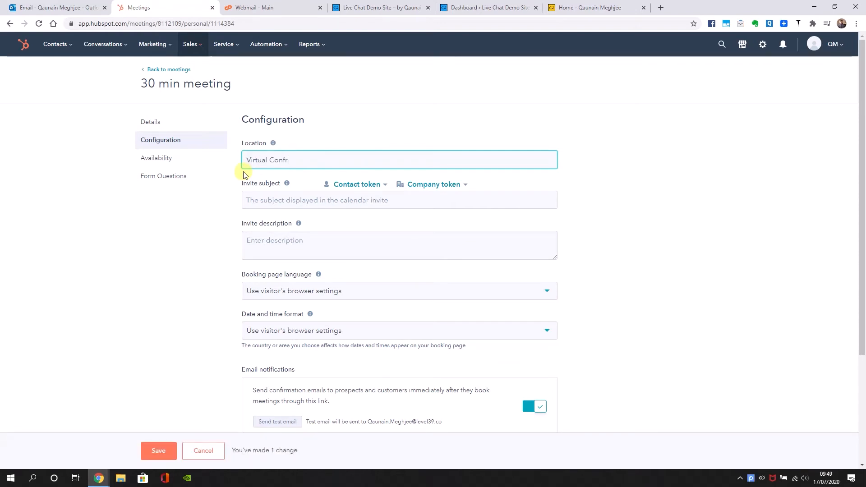
text(ence CAll)
Replace the meeting's location with Video / Audio Conference Call
key(BackSpace)
key(BackSpace)
key(BackSpace)
key(BackSpace)
key(BackSpace)
key(BackSpace)
key(BackSpace)
key(BackSpace)
key(BackSpace)
key(BackSpace)
key(BackSpace)
key(BackSpace)
key(BackSpace)
key(BackSpace)
key(BackSpace)
key(BackSpace)
key(BackSpace)
key(BackSpace)
key(BackSpace)
key(BackSpace)
text(Video / Audio Conference Call)
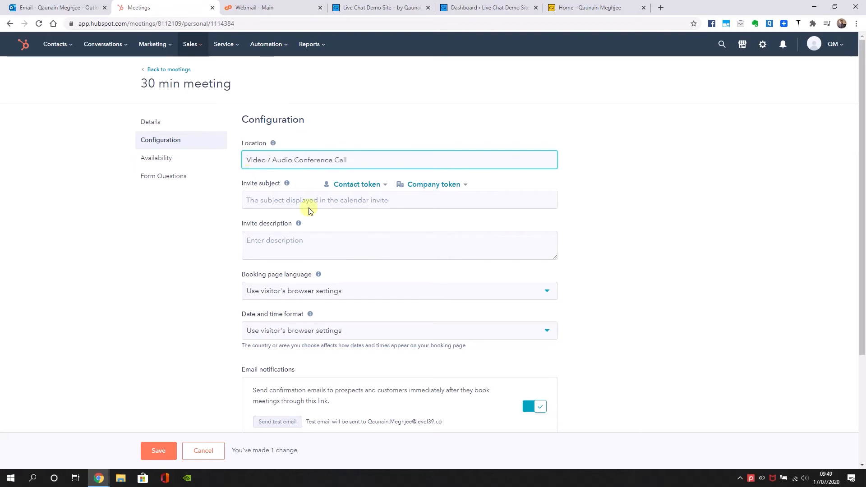
scroll(309, 206, down, 1)
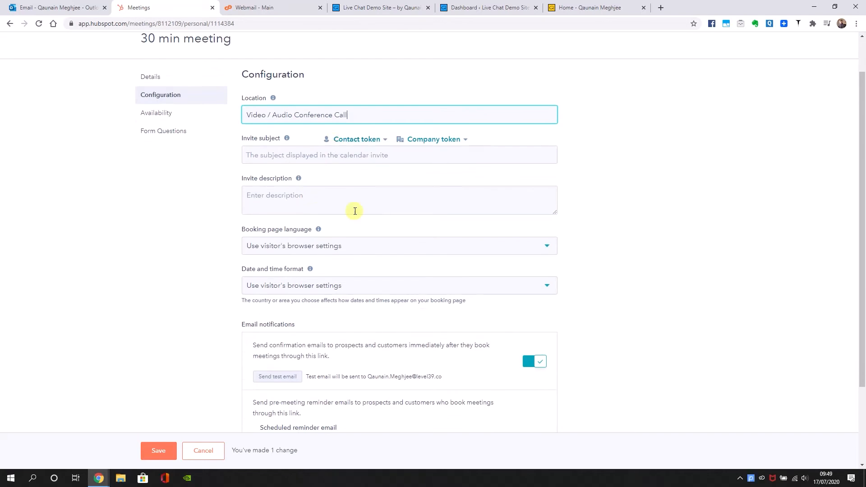
click(328, 158)
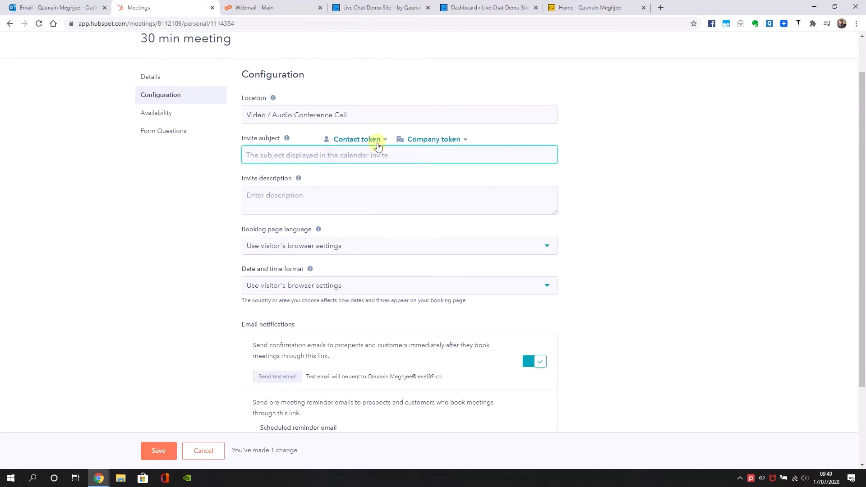
click(374, 141)
text(pers)
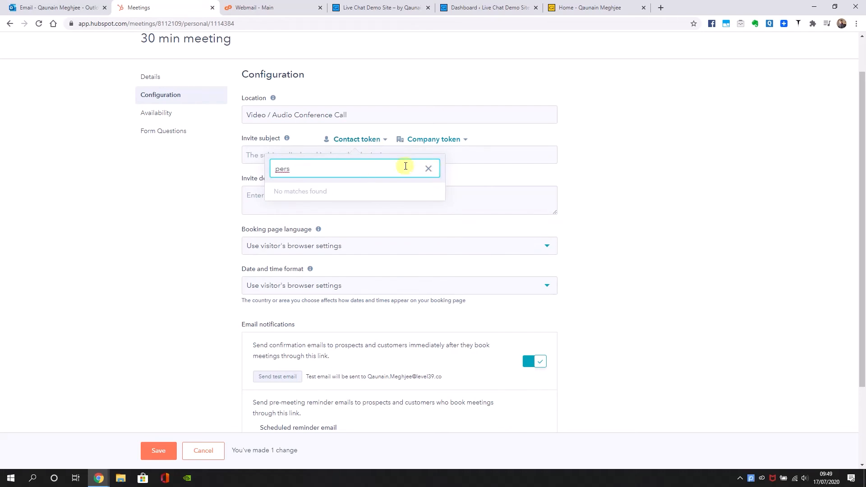
key(BackSpace)
key(BackSpace)
key(BackSpace)
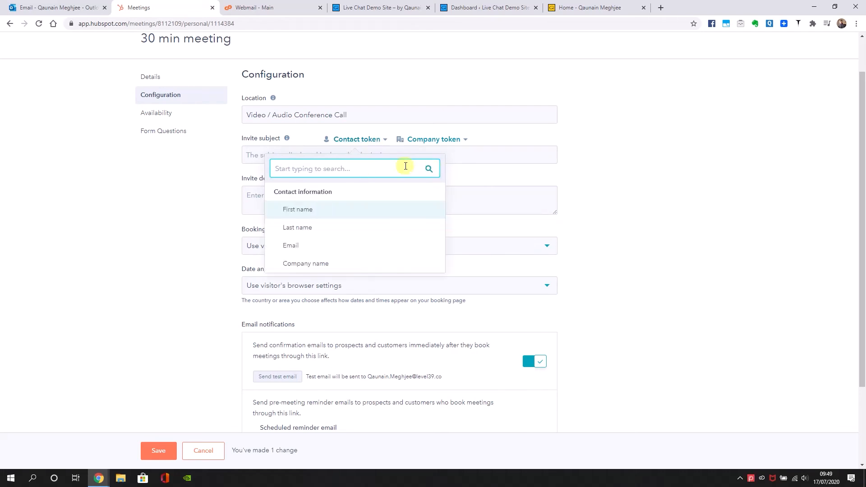
click(627, 228)
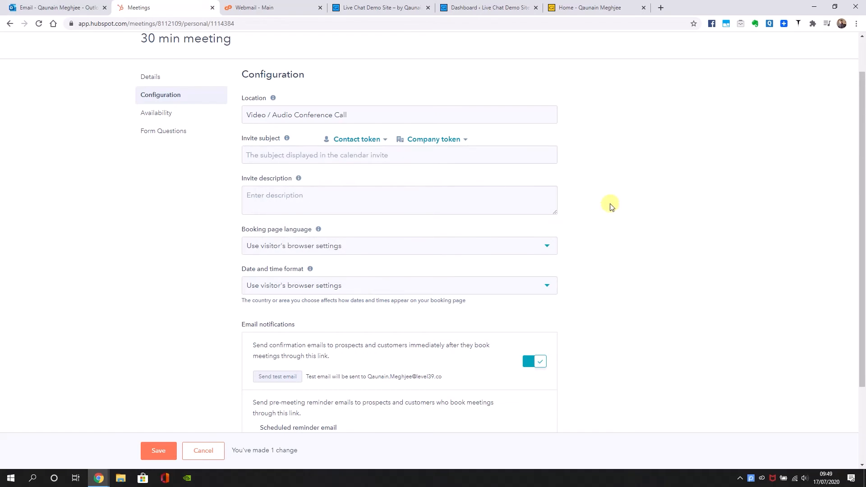
Keep confirmation emails and the 1-hour pre-meeting reminder email enabled, and save the meeting configuration
scroll(587, 219, down, 1)
scroll(333, 271, down, 2)
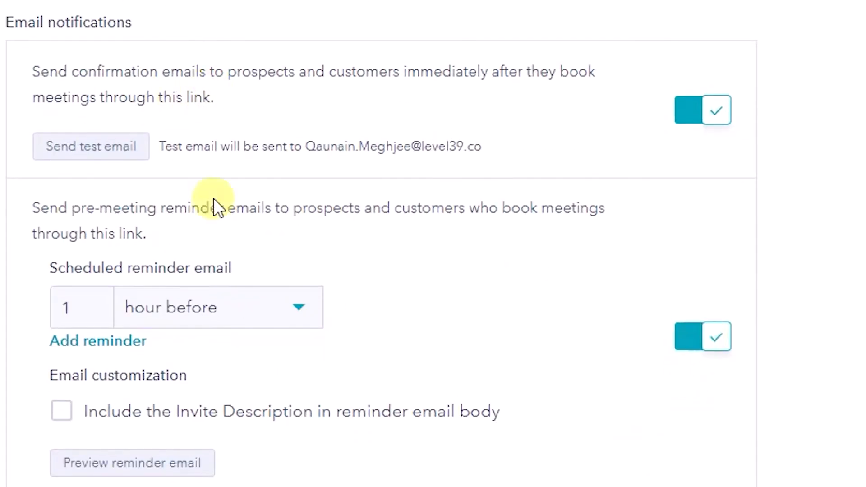
drag(118, 224, 698, 462)
click(705, 353)
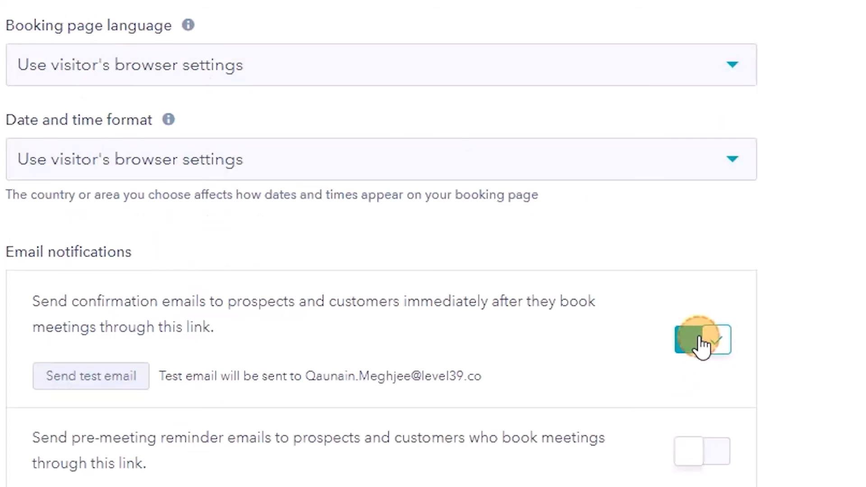
click(543, 405)
scroll(451, 383, down, 1)
click(157, 450)
Preview the reminder email and check its subject and message, then close the preview
scroll(338, 406, down, 1)
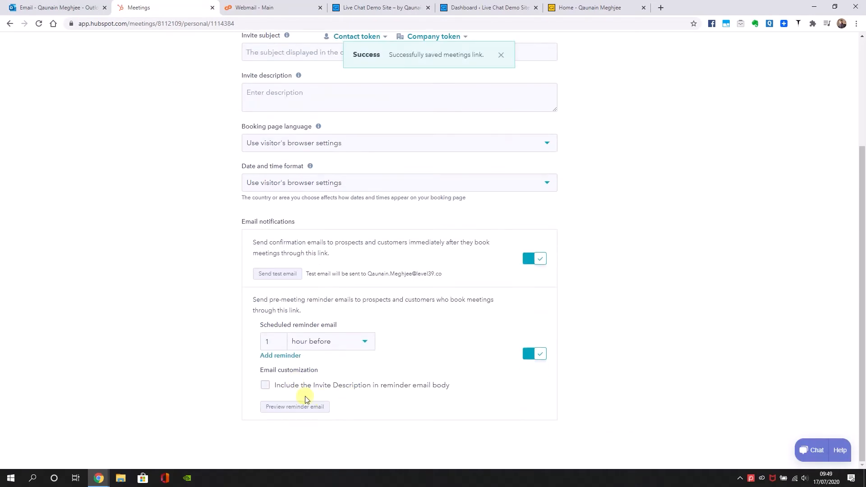
click(309, 407)
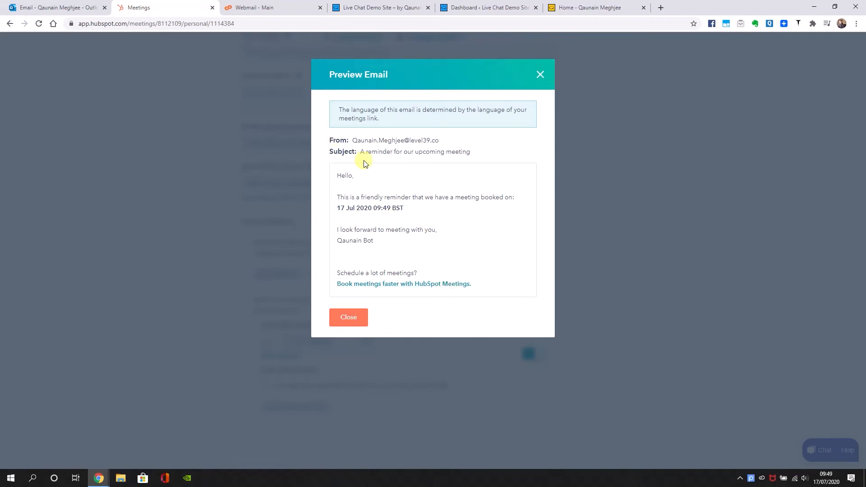
drag(363, 153, 481, 164)
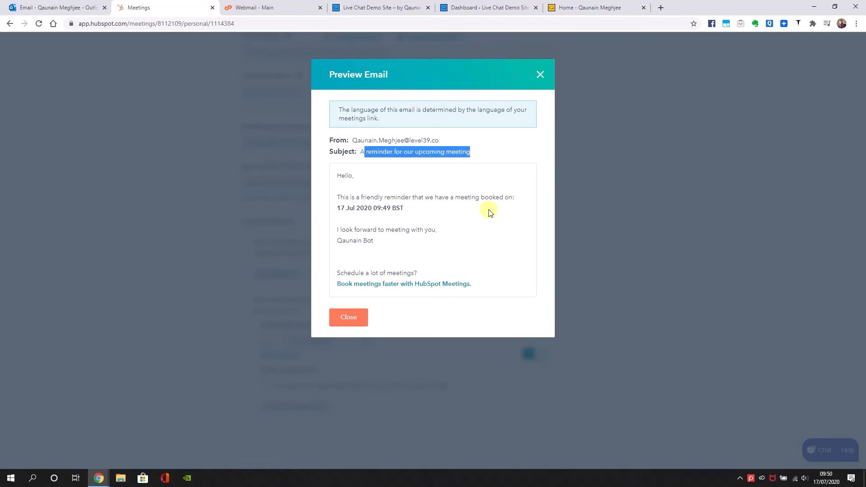
click(488, 210)
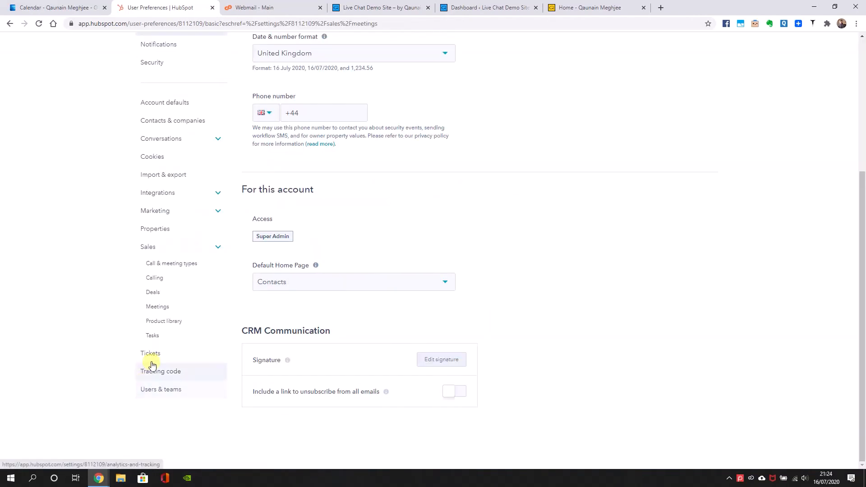
Open the tracking code settings, check the WordPress installation details, and save livechat.qaunain.com as the target domain
click(162, 370)
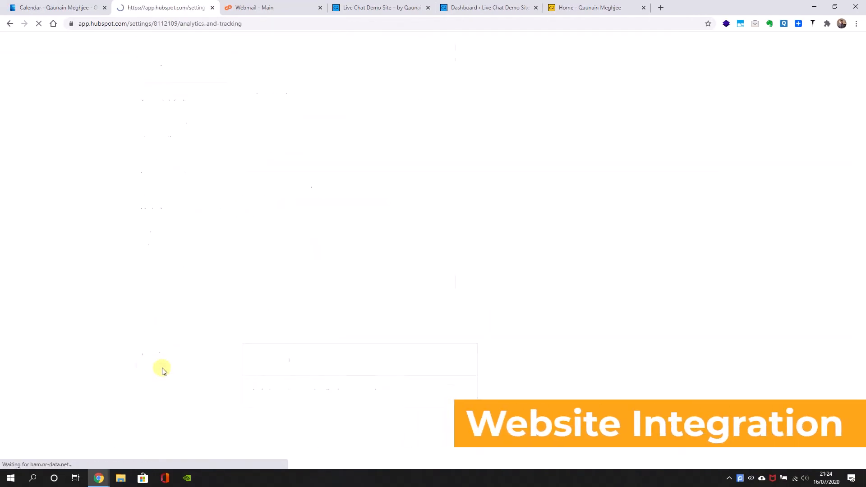
scroll(352, 229, down, 2)
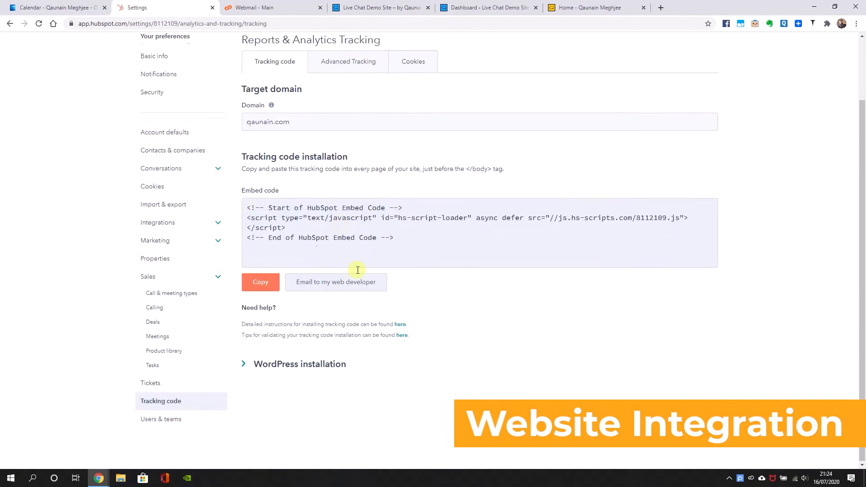
click(300, 363)
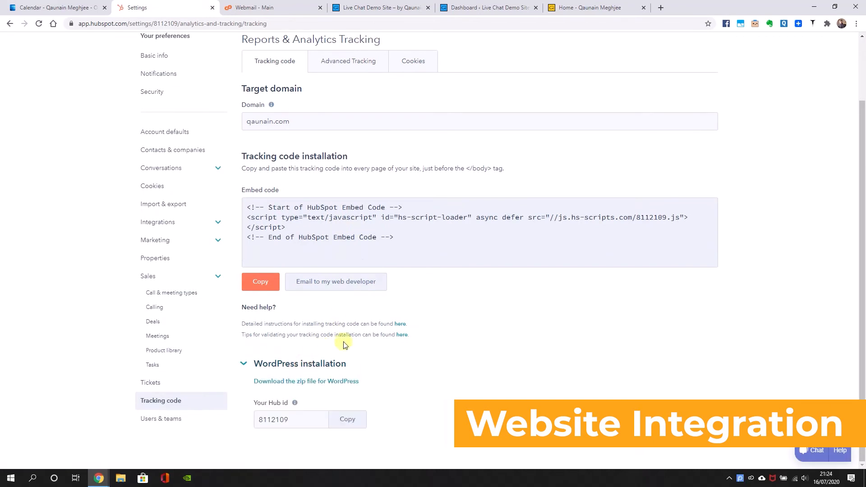
click(303, 370)
scroll(315, 280, up, 2)
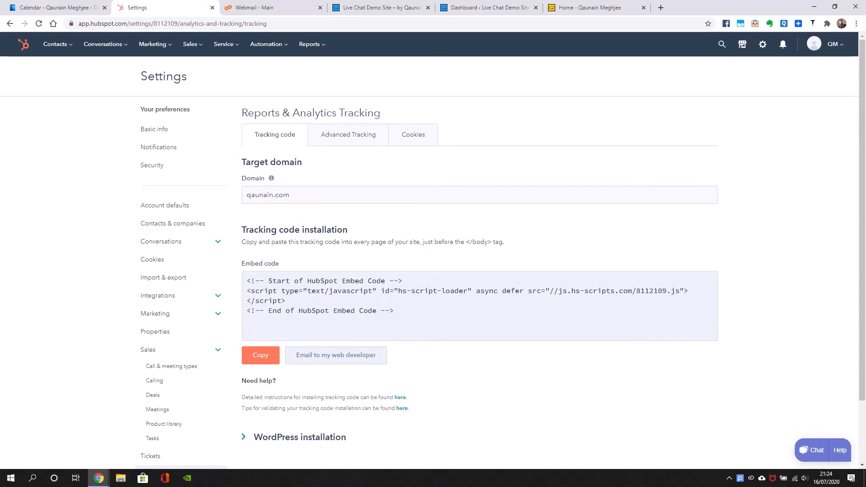
click(249, 201)
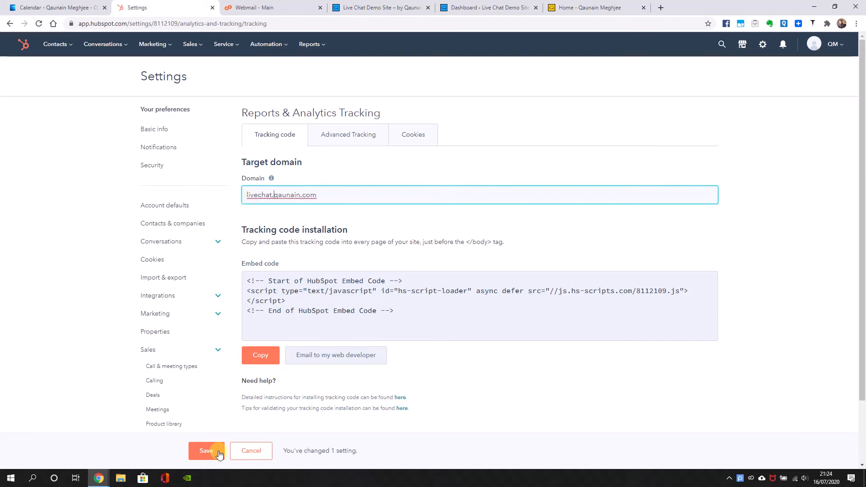
click(209, 450)
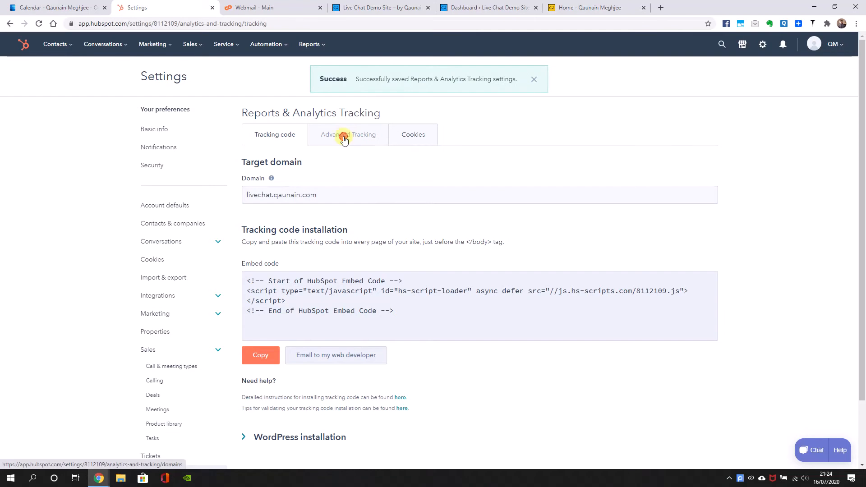
In the advanced tracking settings, replace the additional site domain qaunain.com with the external domain livechat.qaunain.com
click(344, 140)
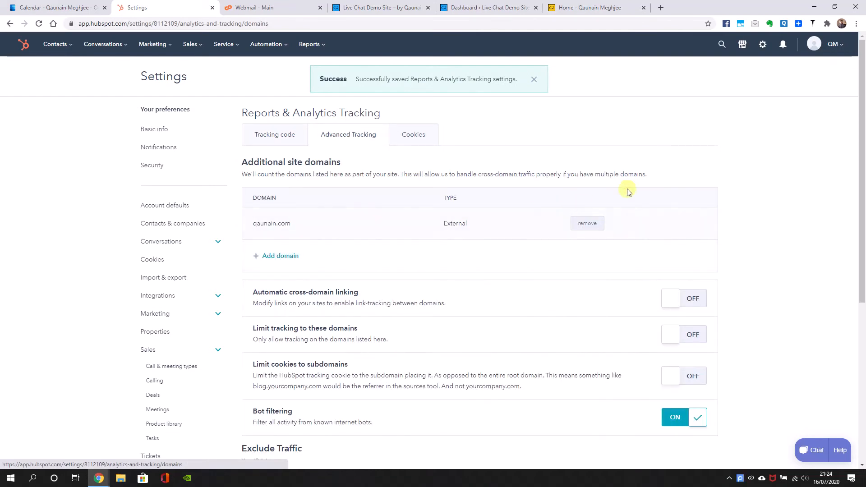
click(589, 224)
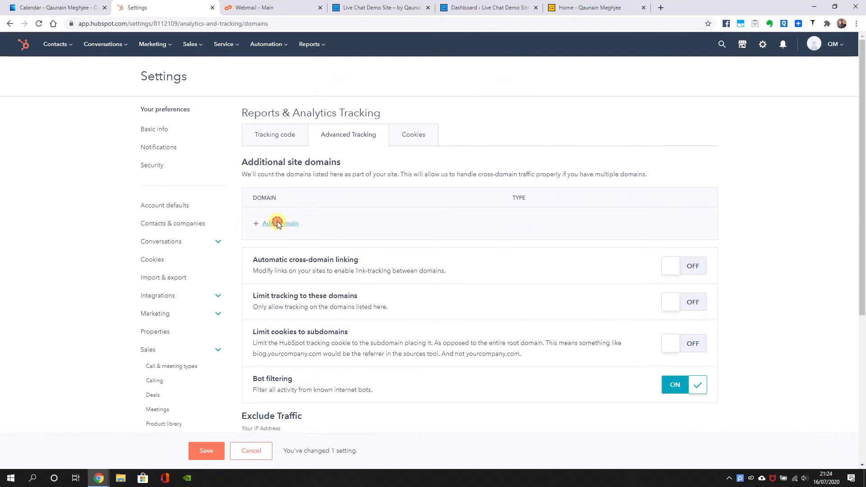
click(277, 224)
click(400, 127)
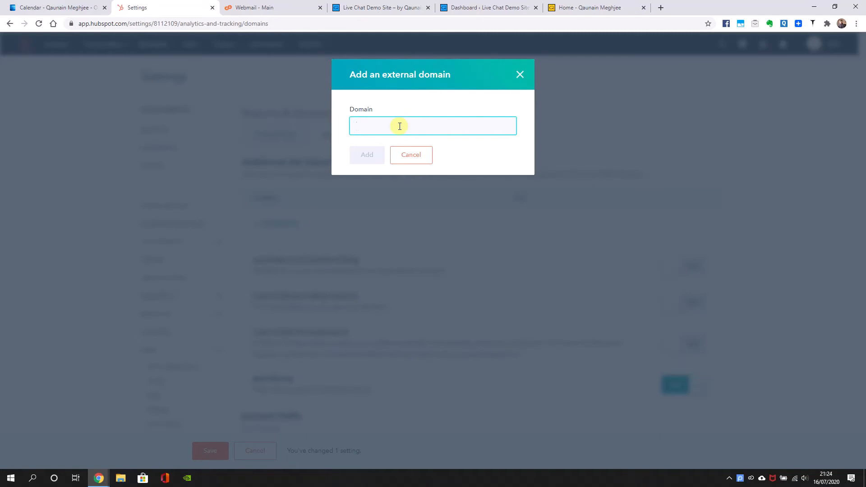
text(livechat.qaunain.com)
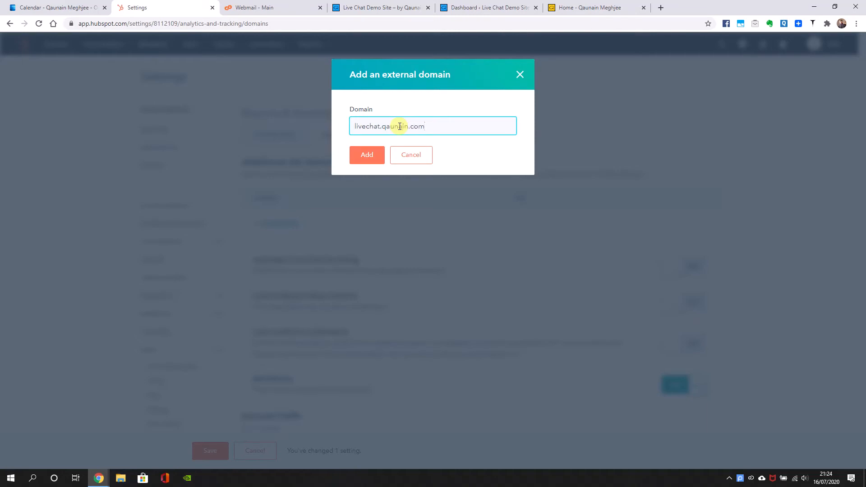
click(367, 155)
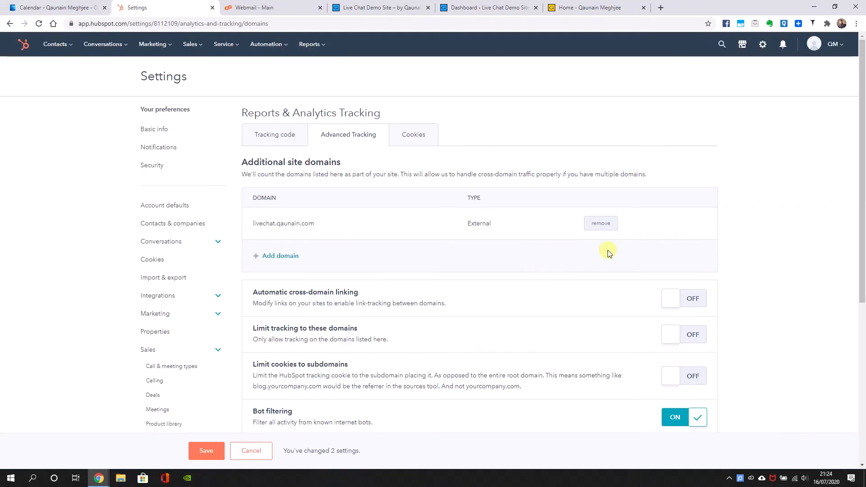
Review the domain tracking, bot filtering and traffic exclusion options, and save the advanced tracking settings
scroll(599, 259, down, 1)
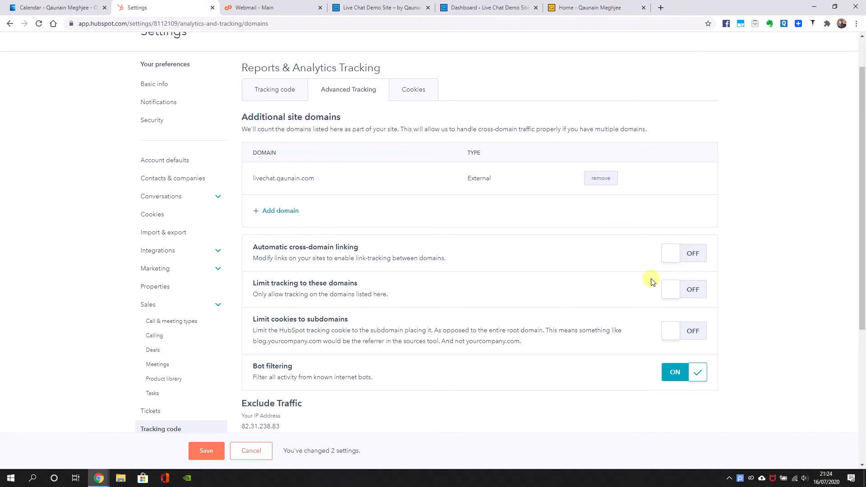
scroll(654, 307, down, 2)
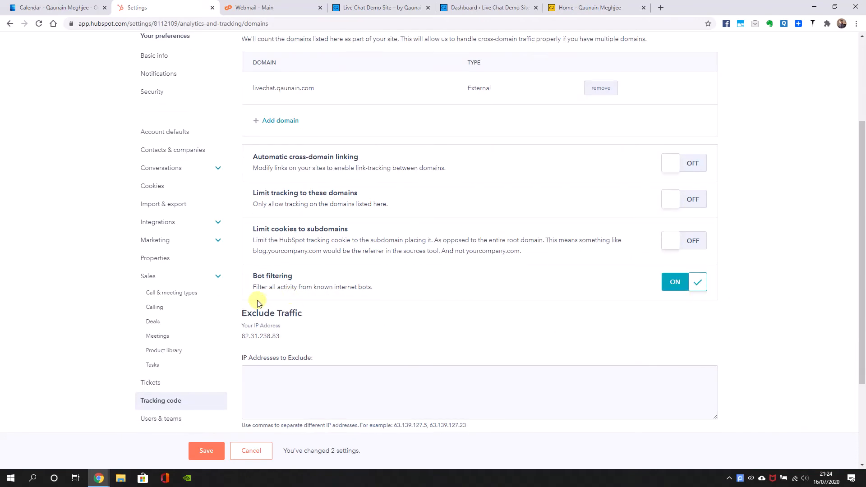
drag(381, 284, 355, 289)
click(364, 304)
scroll(289, 340, down, 3)
scroll(266, 333, up, 6)
click(201, 452)
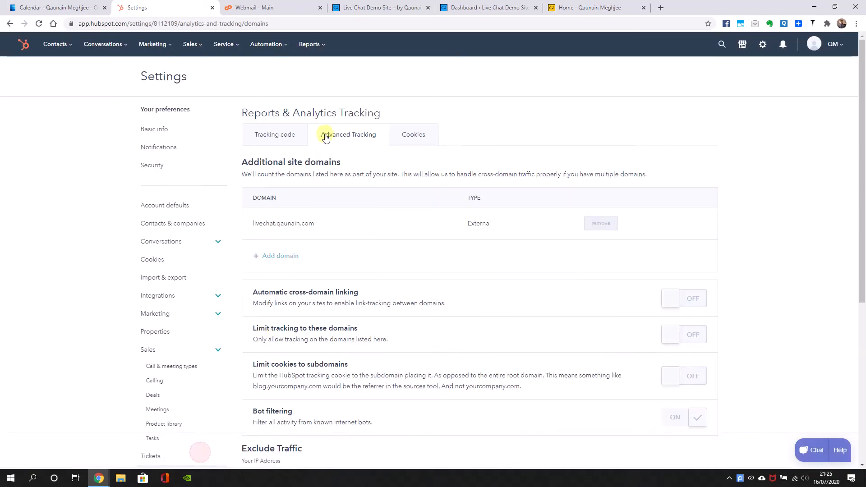
Return to the tracking code page and look over the embed code and WordPress installation section
click(296, 138)
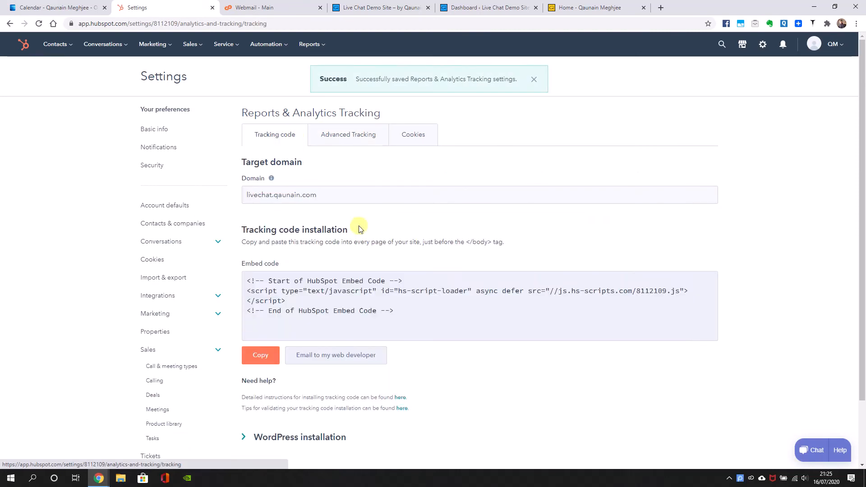
scroll(338, 195, down, 2)
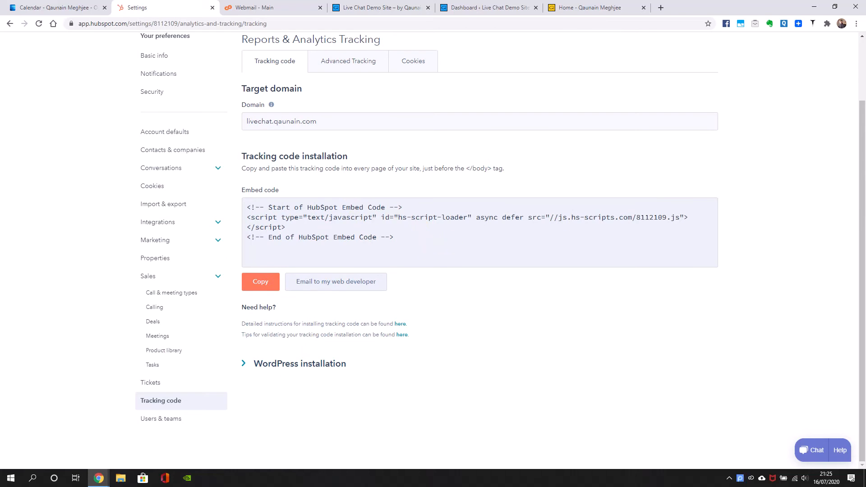
scroll(316, 298, up, 2)
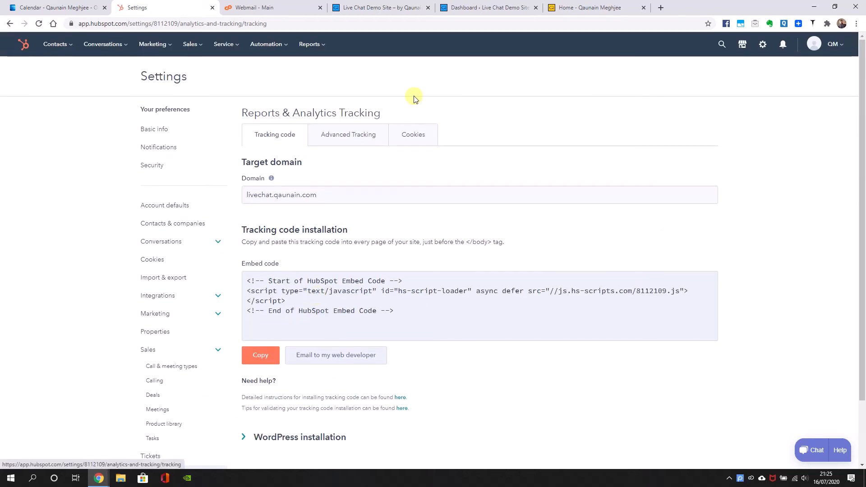
scroll(415, 98, down, 2)
Switch to the demo site's WordPress dashboard, open the page for adding plugins and search for hubspot
click(489, 4)
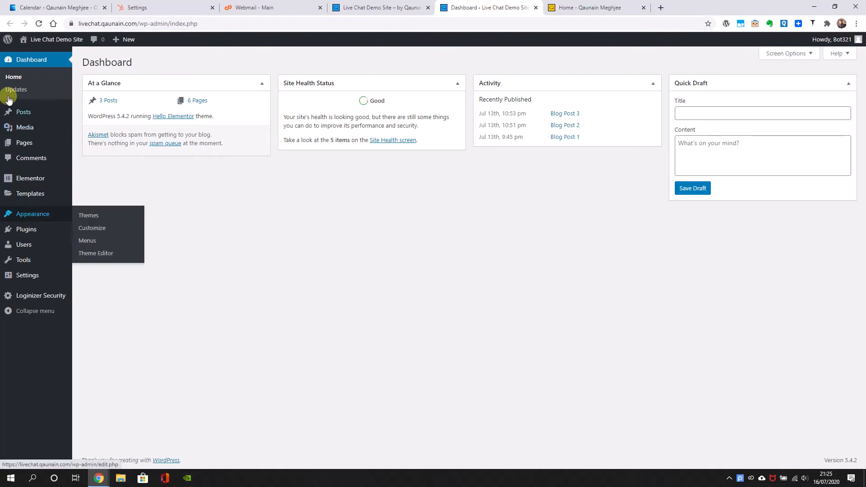
click(25, 63)
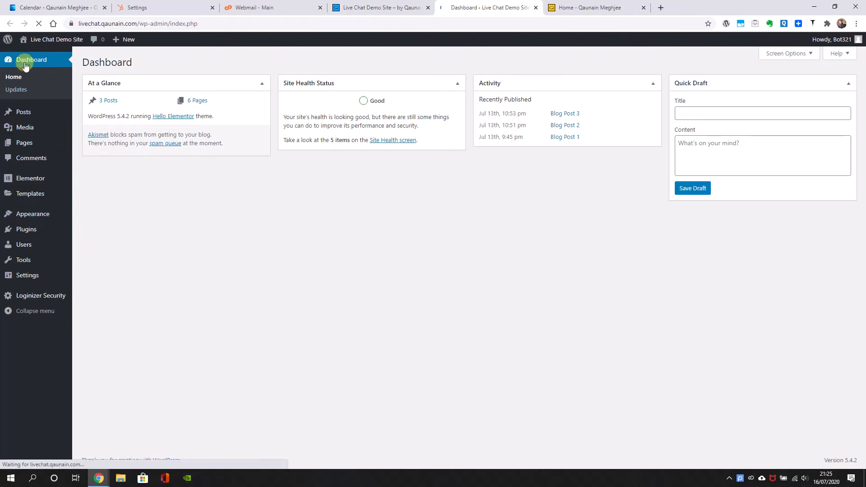
click(23, 231)
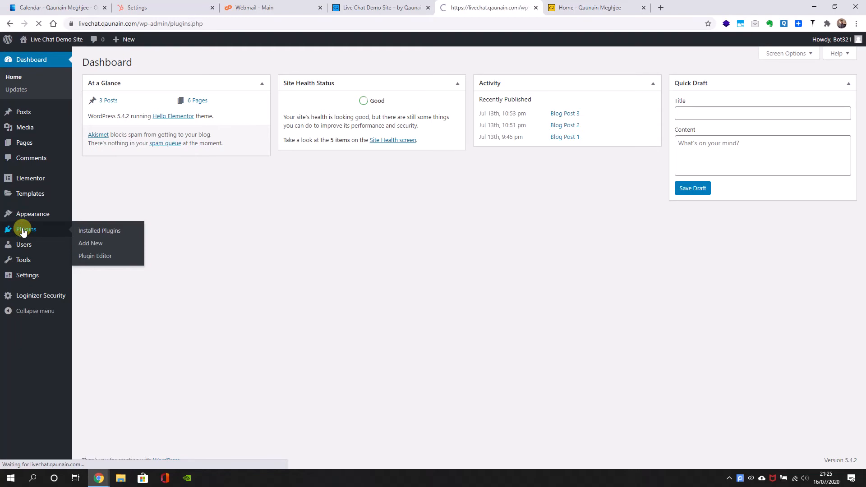
click(133, 67)
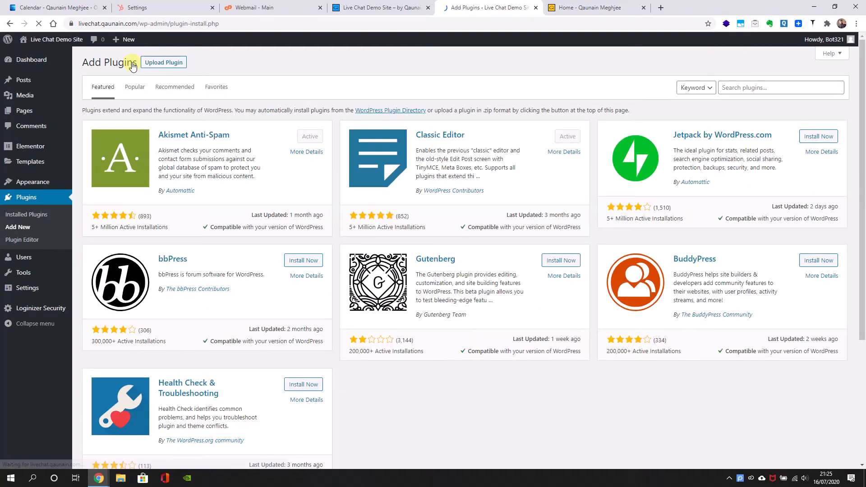
click(751, 92)
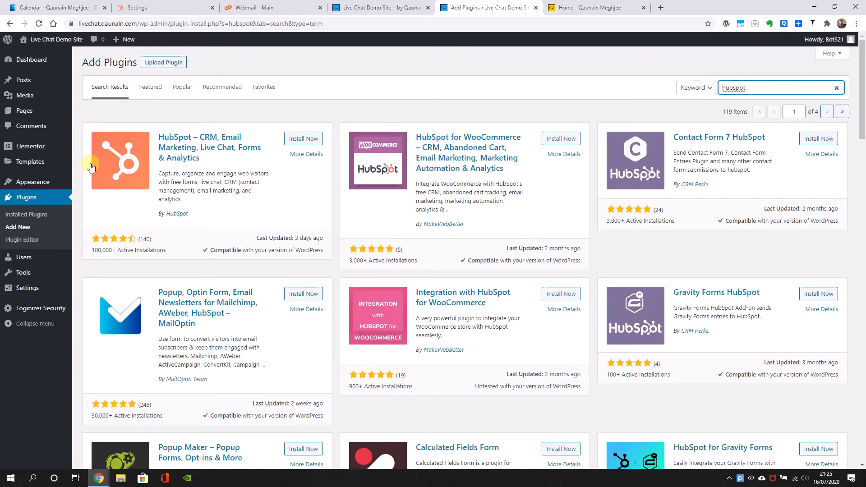
Install and activate the HubSpot – CRM, Email Marketing, Live Chat, Forms & Analytics plugin and connect it to the QM account
click(323, 138)
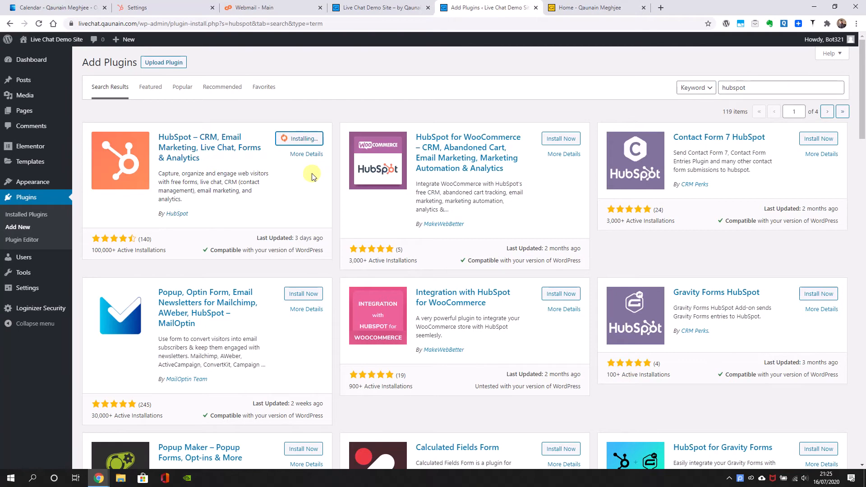
drag(203, 215, 164, 222)
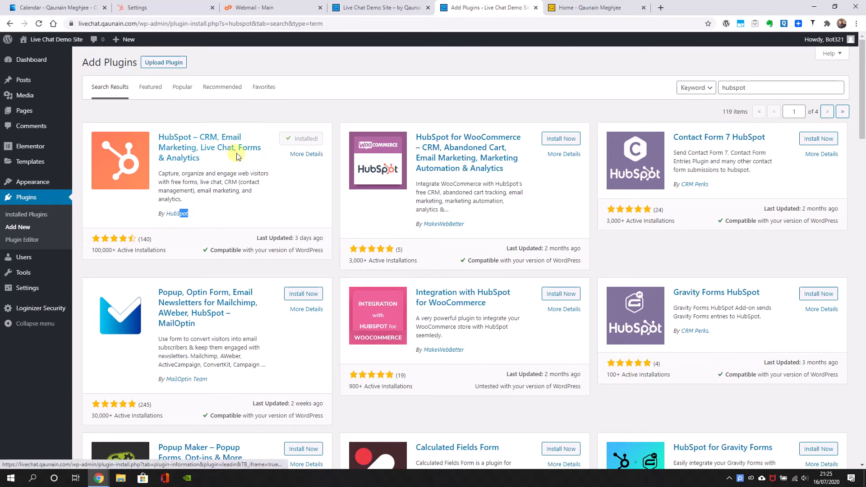
drag(238, 157, 209, 151)
click(214, 159)
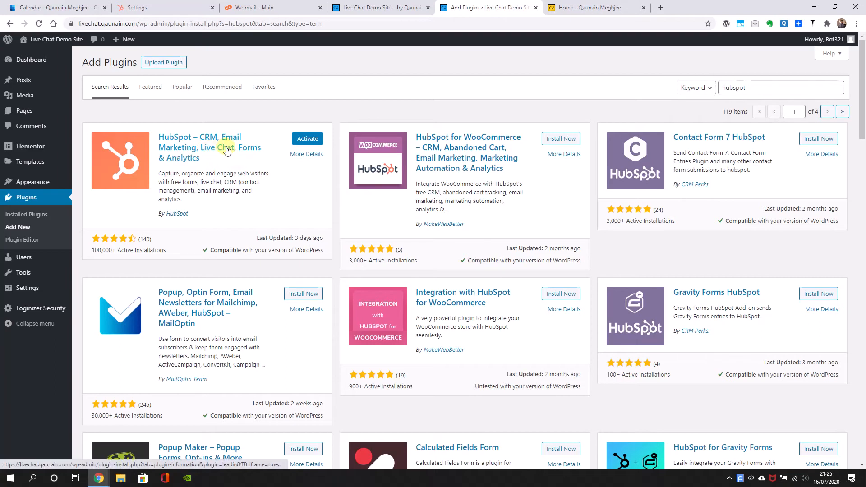
click(299, 143)
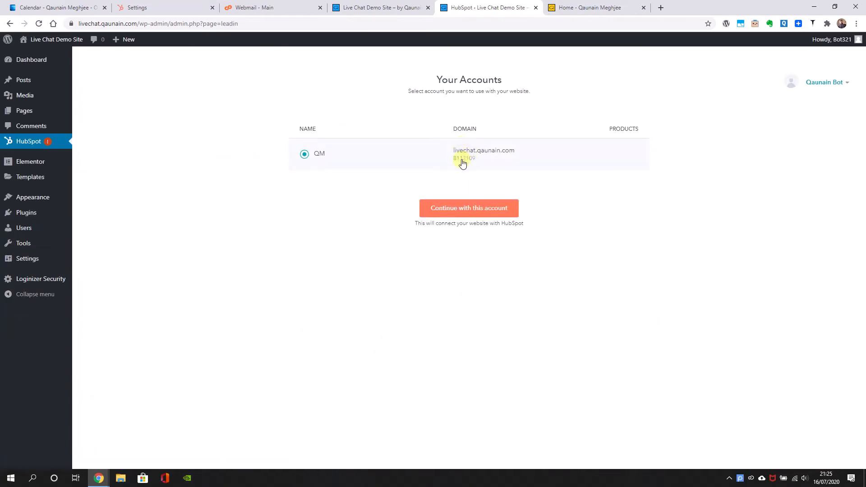
click(490, 210)
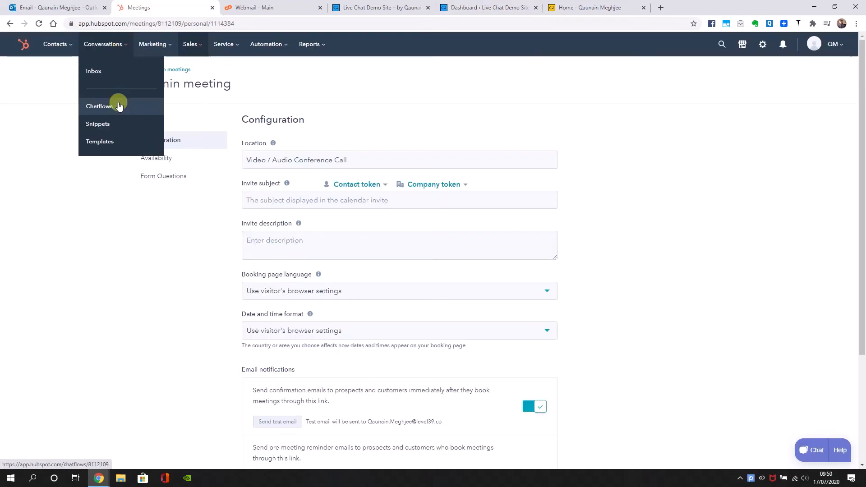
Switch to HubSpot, open the chatflows and start a new live chat chatflow for the website channel
click(119, 106)
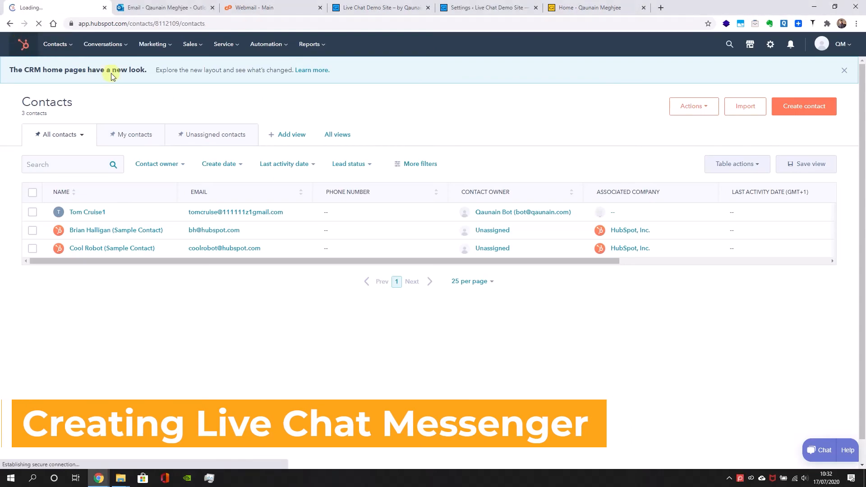
click(114, 44)
click(107, 107)
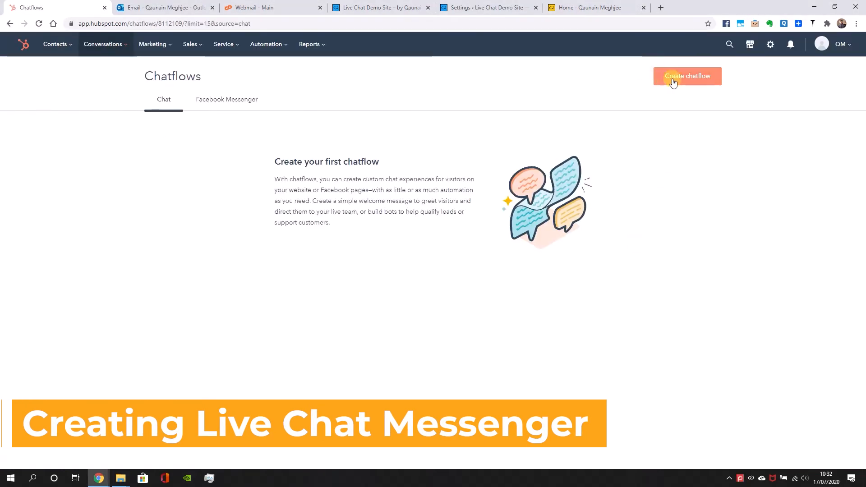
click(686, 75)
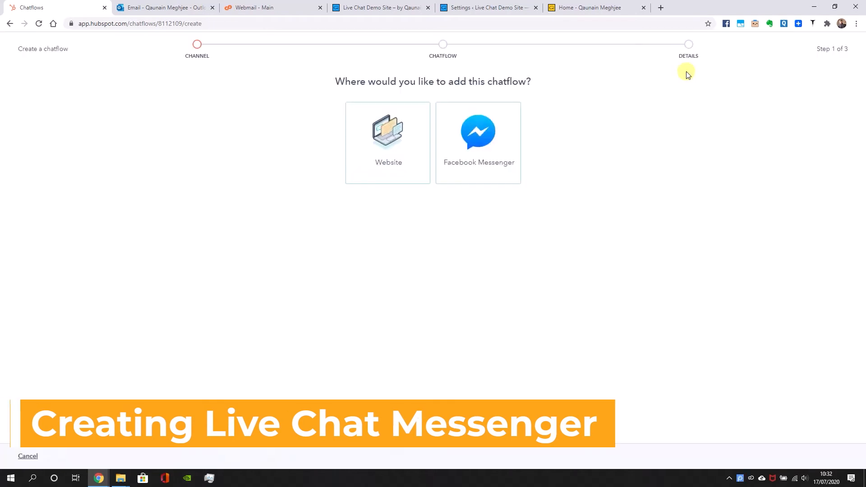
click(390, 129)
click(413, 233)
click(412, 232)
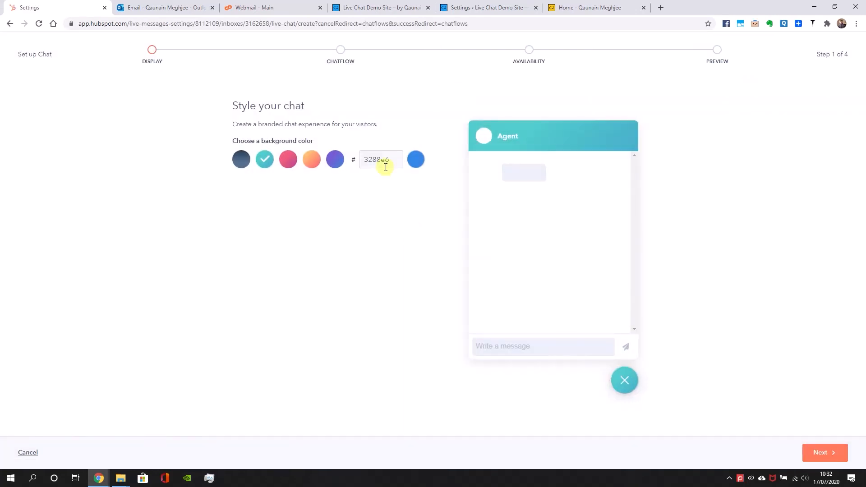
Inspect the title text on the demo site and copy its colour code, 0693e3
click(320, 158)
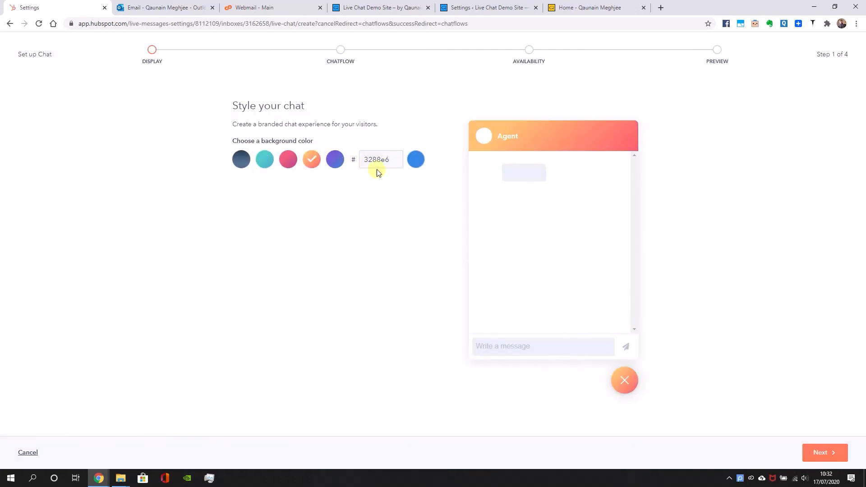
click(357, 7)
right_click(335, 51)
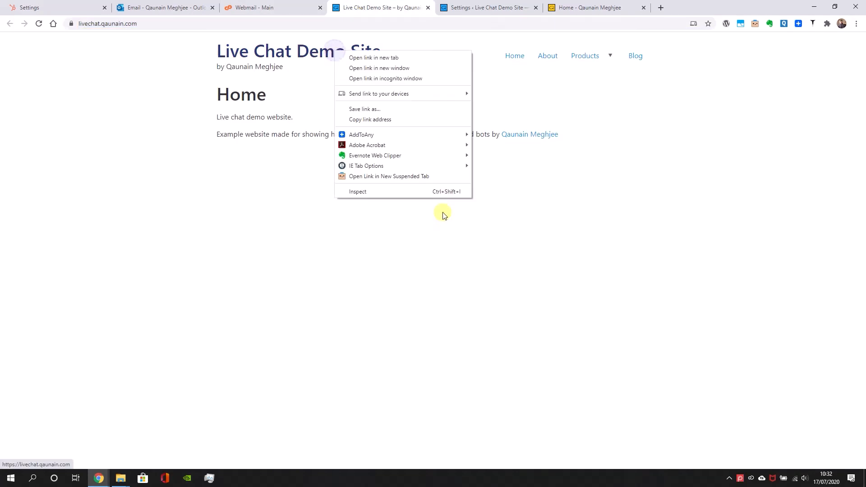
click(417, 194)
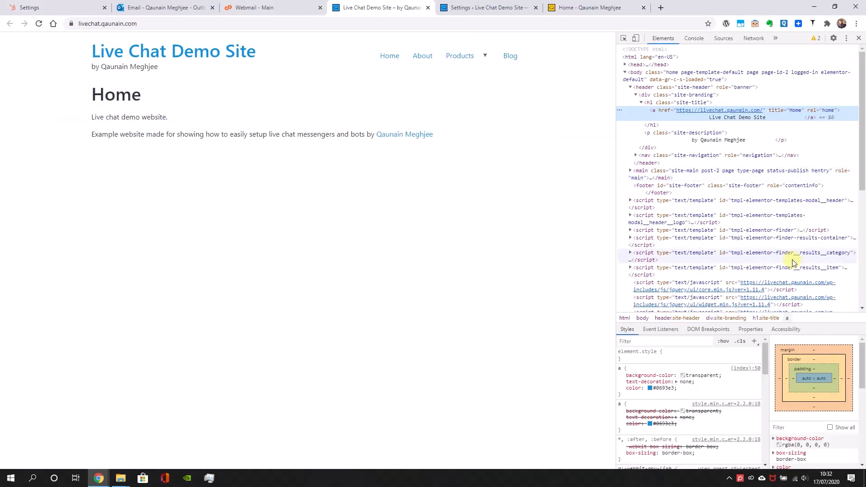
right_click(254, 50)
click(324, 185)
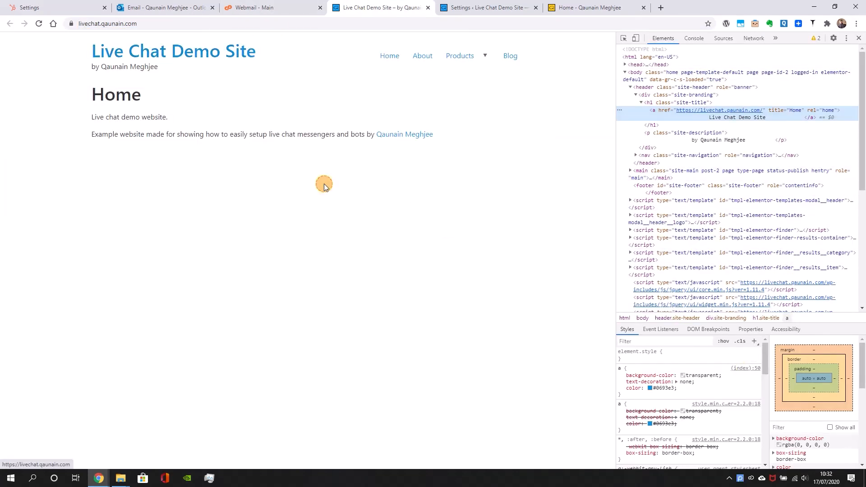
right_click(663, 389)
click(670, 324)
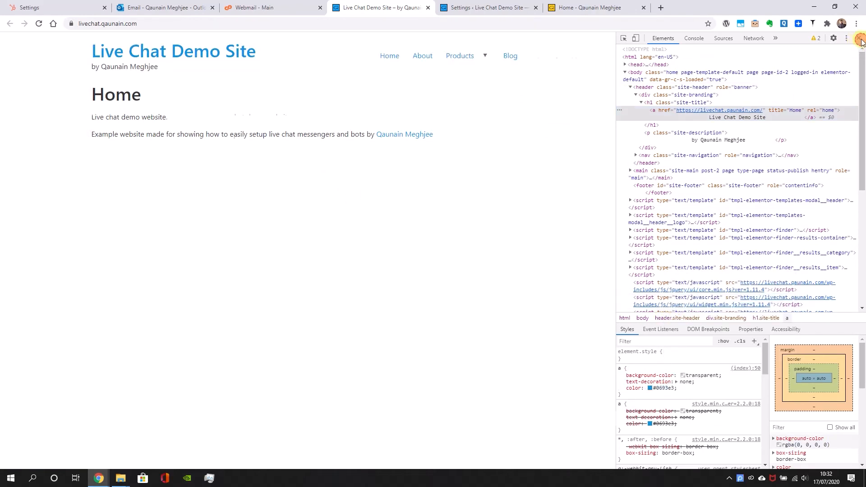
click(860, 39)
Return to the chat styling page in HubSpot and set a custom background colour of 0693e3
click(239, 7)
click(163, 8)
click(59, 7)
double_click(400, 163)
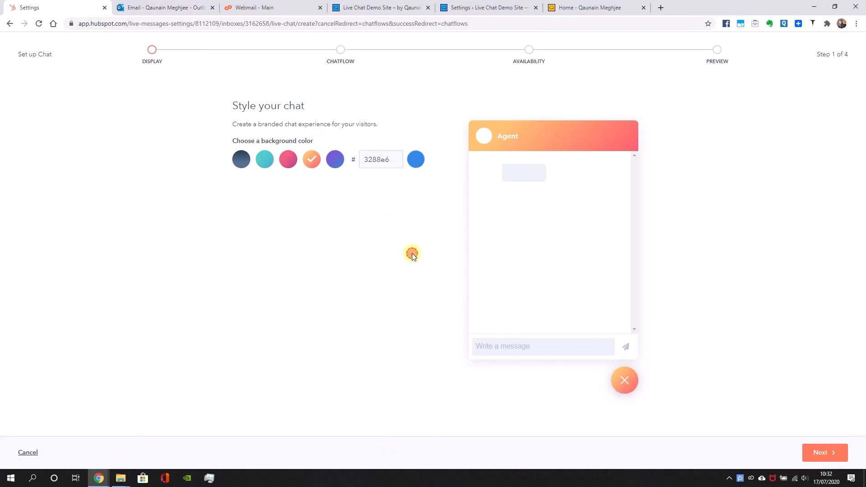
click(413, 161)
double_click(397, 160)
key(ctrl+v)
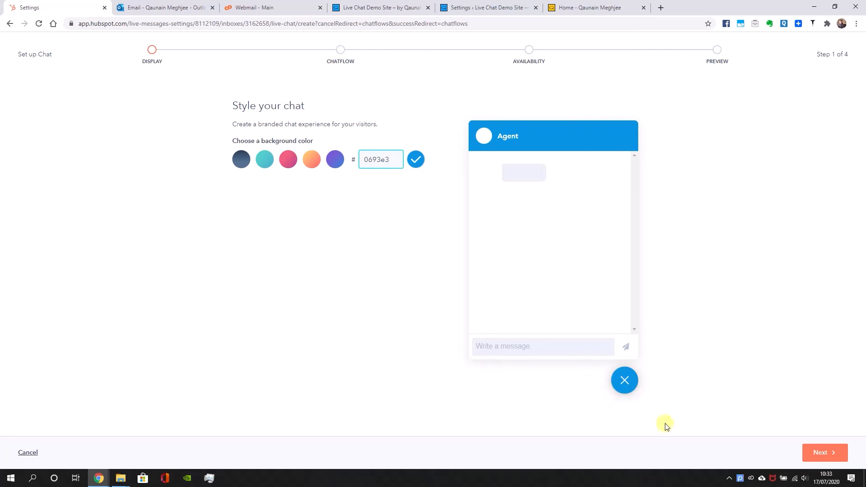
Compare the chat's colour with the demo site and move the demo site's browser tab beside the HubSpot one
click(374, 8)
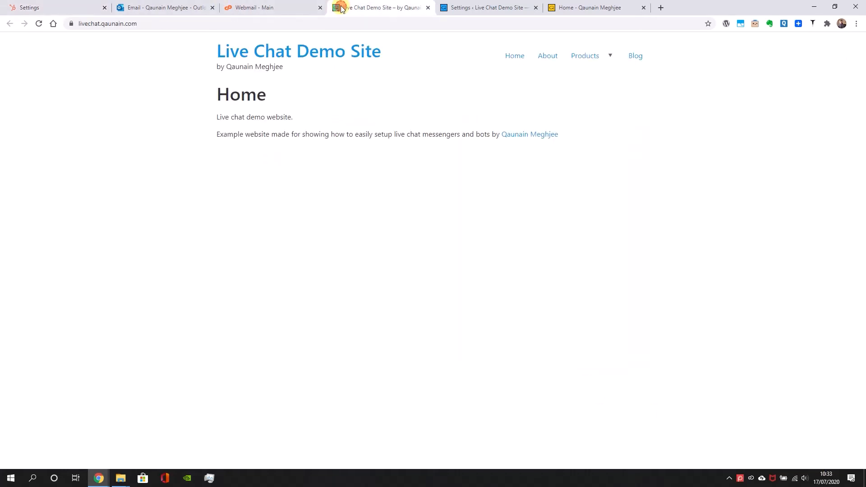
click(58, 4)
drag(348, 7, 203, 7)
click(52, 4)
Keep the Specific users and teams heading and the welcome message "Got any questions? I'm happy to help.", and continue to the availability settings
click(820, 452)
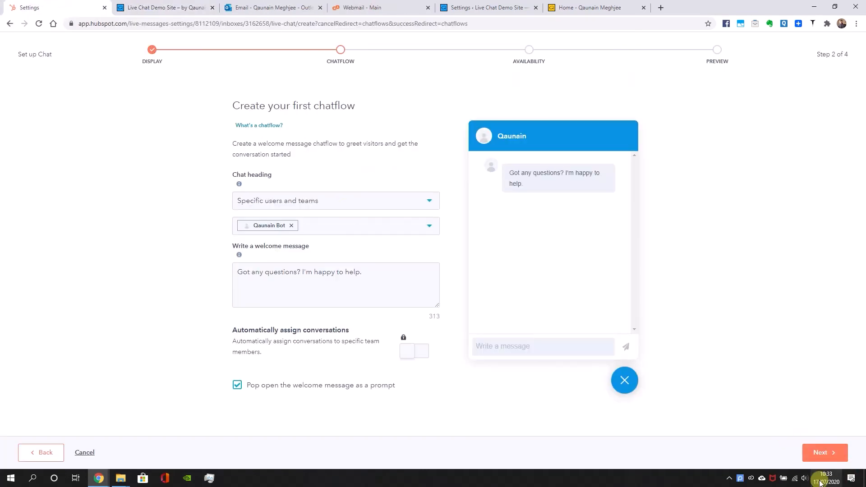
click(430, 226)
click(194, 162)
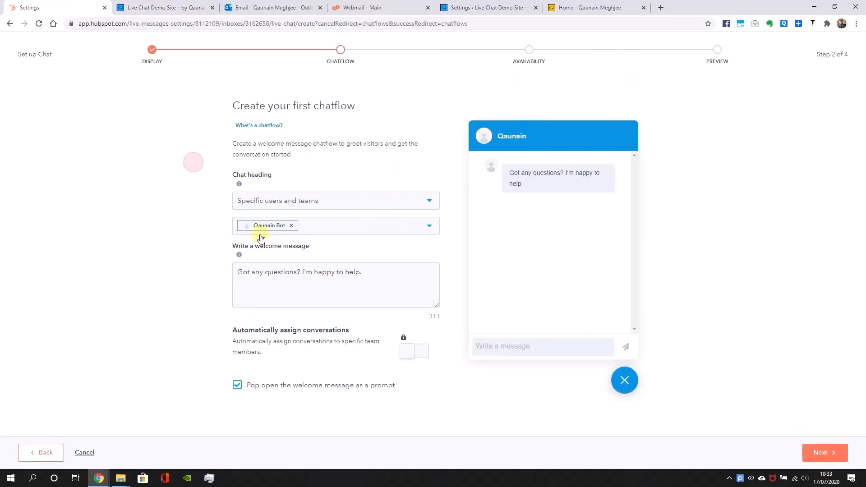
click(407, 291)
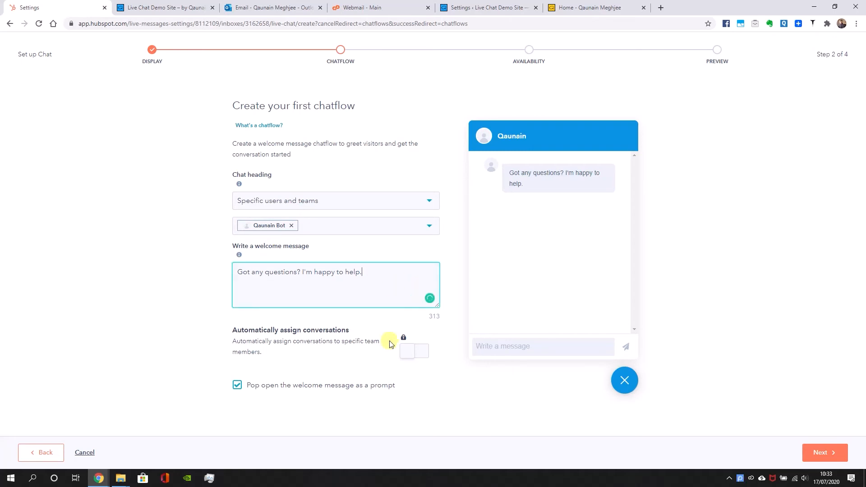
click(820, 459)
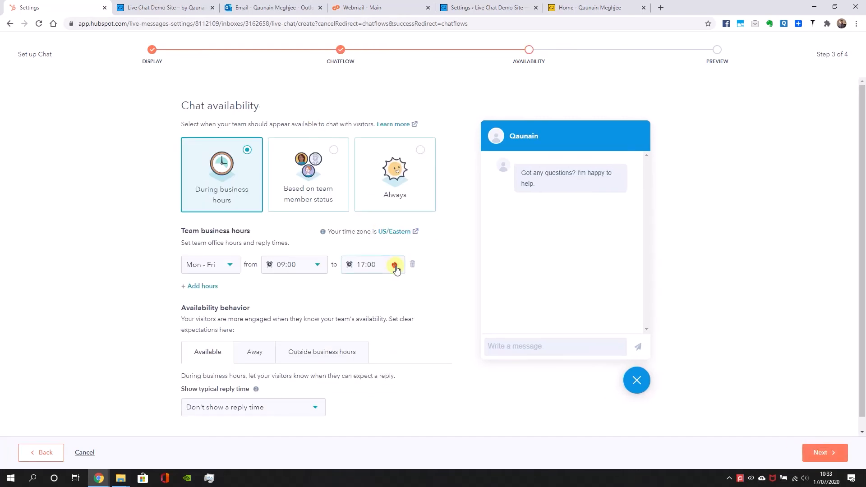
Set the chat availability to Always, choose a typical reply time and continue to the preview
click(394, 267)
scroll(388, 360, down, 2)
click(373, 346)
click(367, 173)
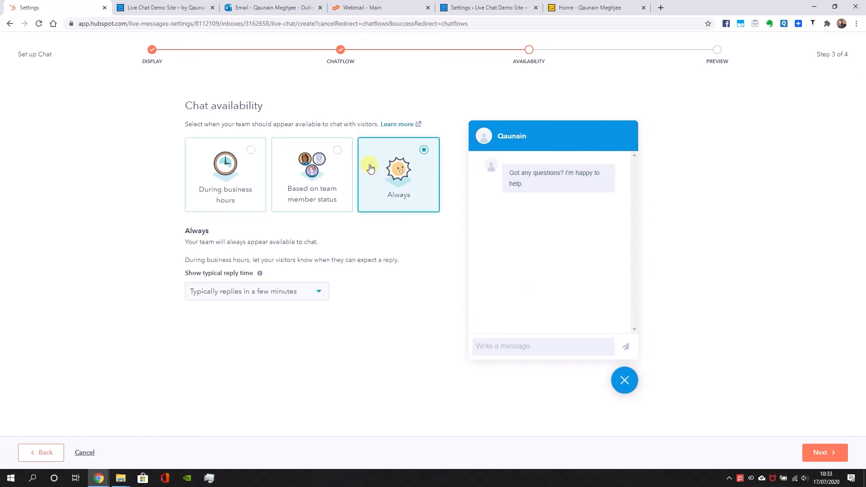
click(316, 291)
click(257, 314)
click(819, 455)
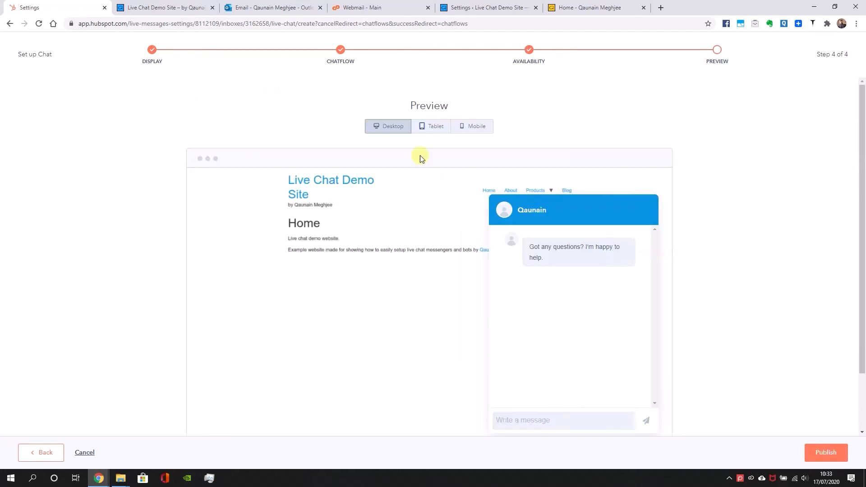
Preview the chat widget in the desktop, tablet and mobile layouts and publish it
scroll(650, 288, down, 2)
scroll(650, 288, up, 2)
click(429, 127)
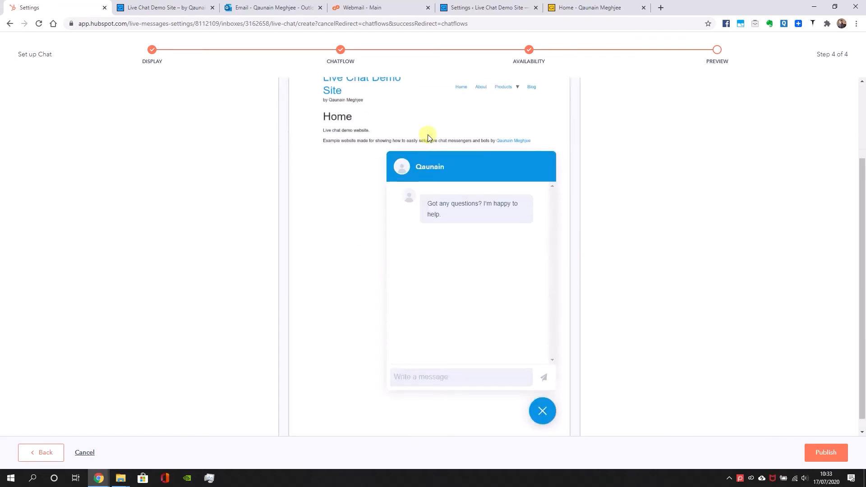
click(472, 128)
click(397, 126)
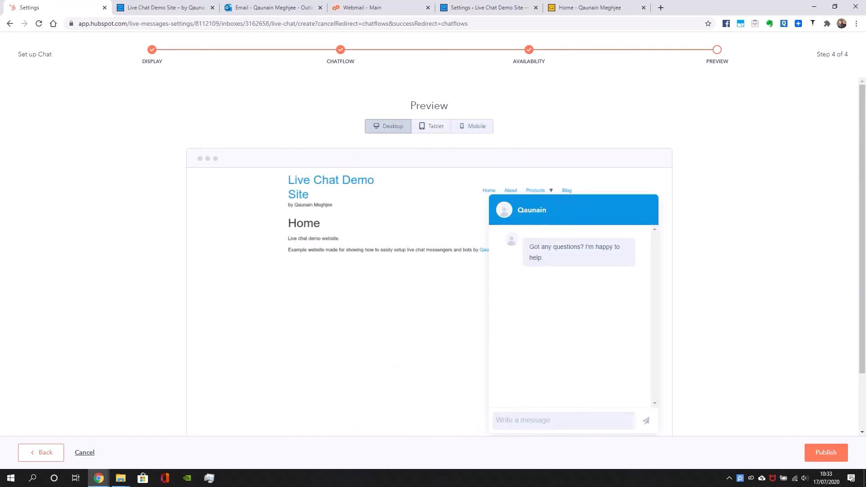
click(834, 446)
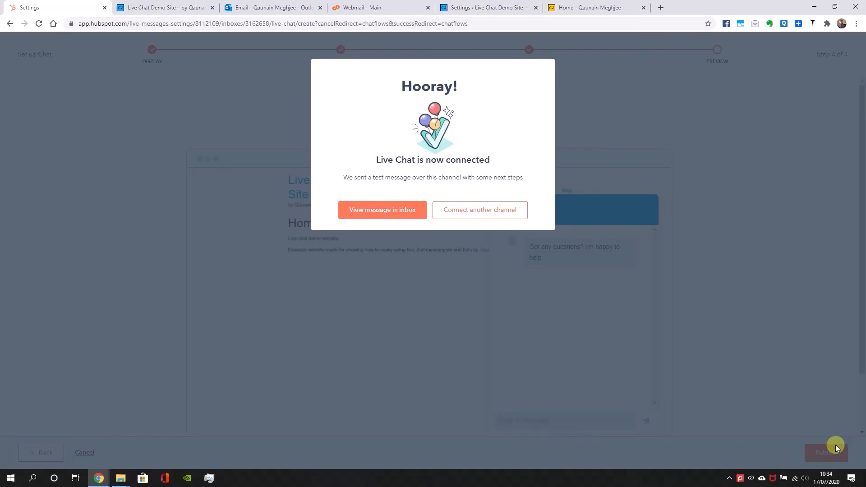
Open the test message in the conversations inbox and look over the conversation and its contact details
click(417, 213)
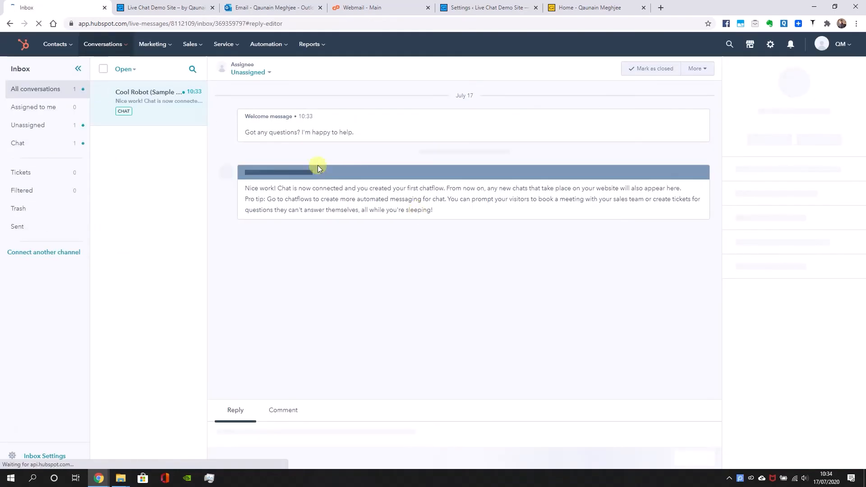
click(144, 420)
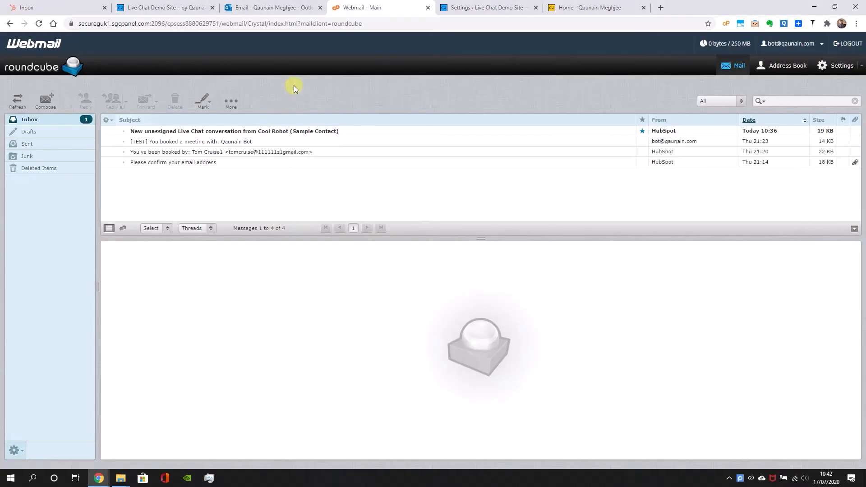
click(280, 131)
click(349, 277)
scroll(404, 329, down, 2)
click(17, 4)
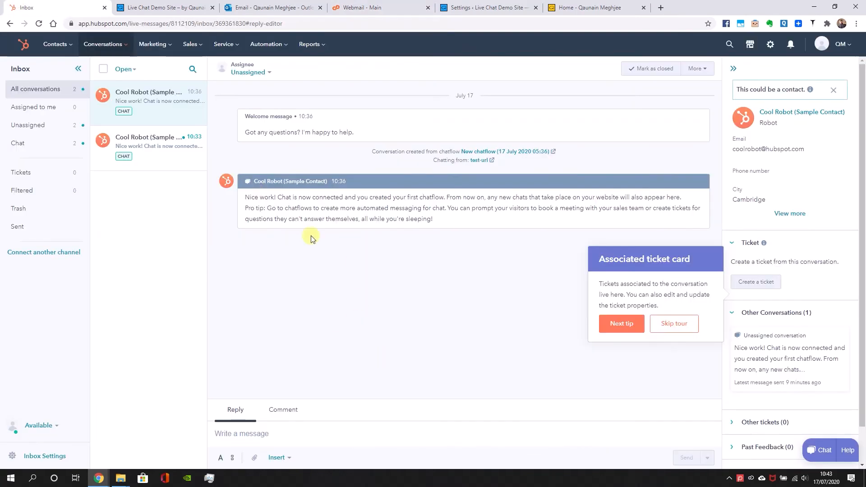
click(332, 4)
drag(382, 346, 439, 361)
click(433, 350)
scroll(441, 363, down, 2)
click(46, 4)
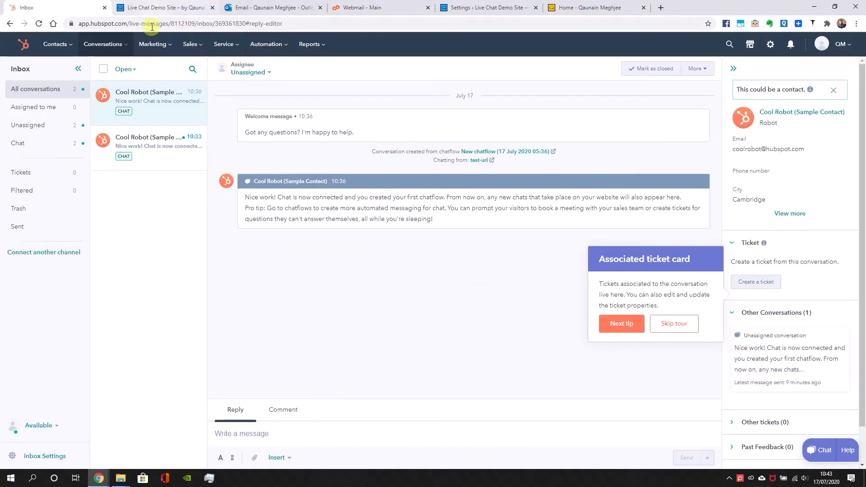
Open the existing live chat chatflow for editing and rename it Live Chat Messenger
click(123, 43)
click(132, 107)
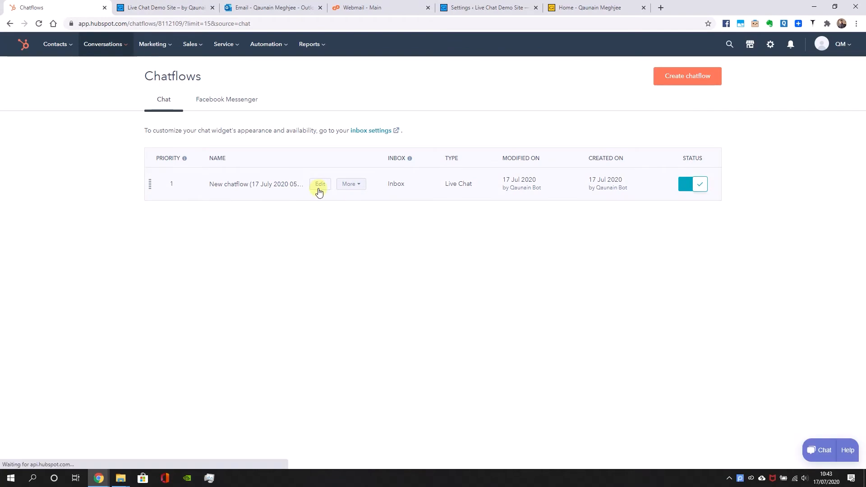
click(320, 184)
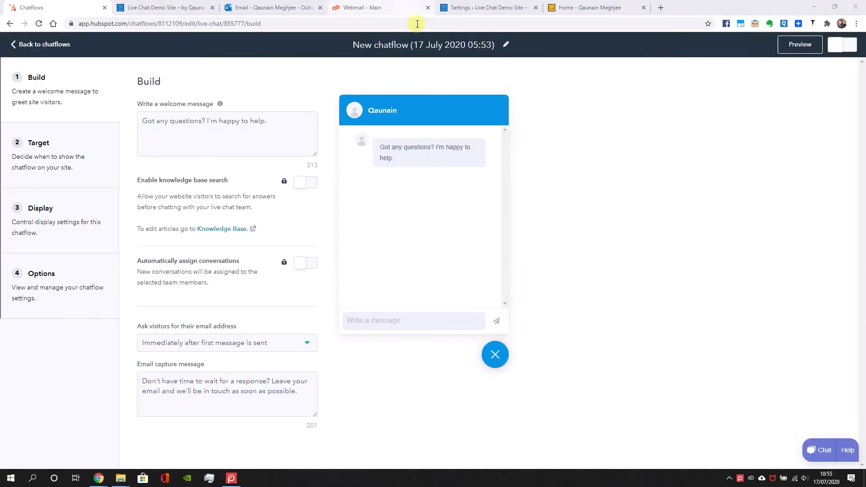
click(467, 44)
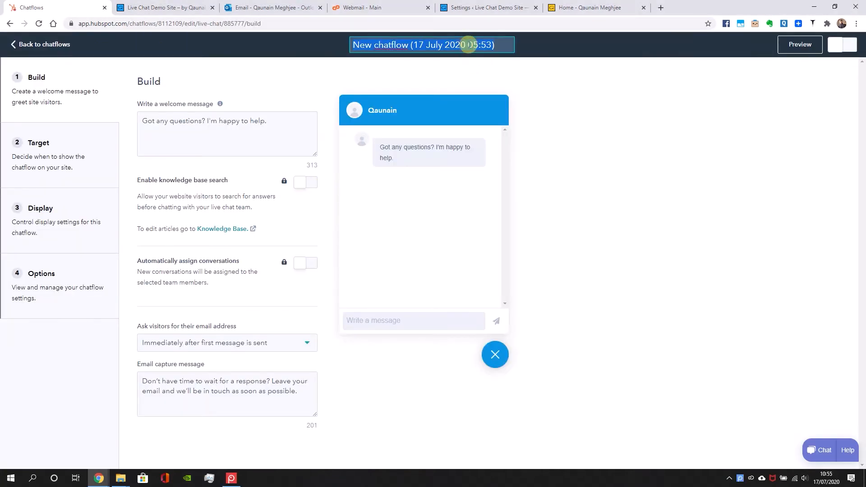
text(Live Chat Messe)
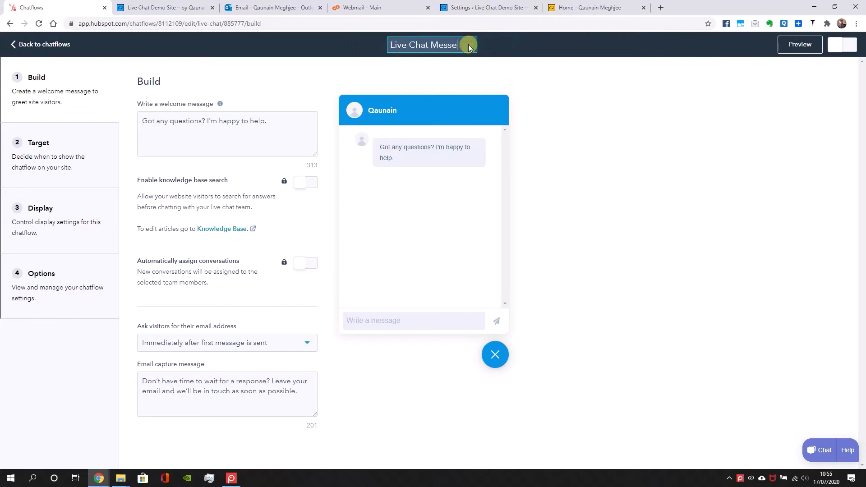
text(nger)
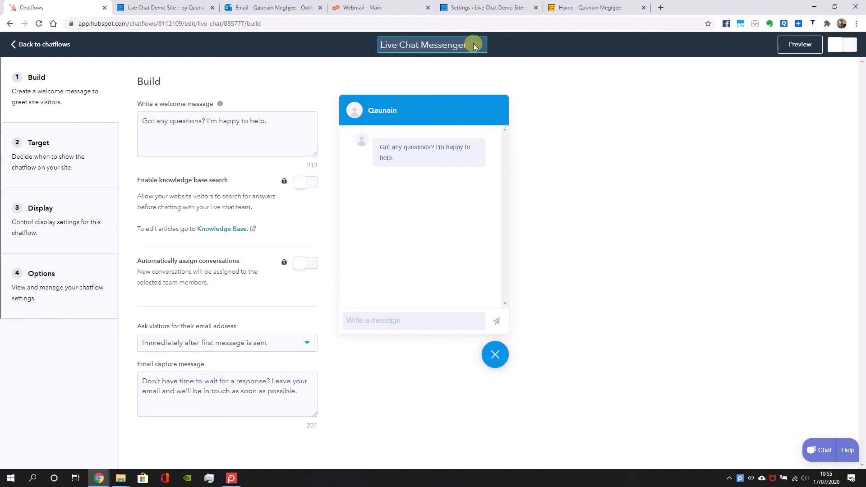
Confirm the new chatflow name and replace the welcome message with "Got any questions or feedback?"
click(632, 180)
drag(267, 121, 187, 126)
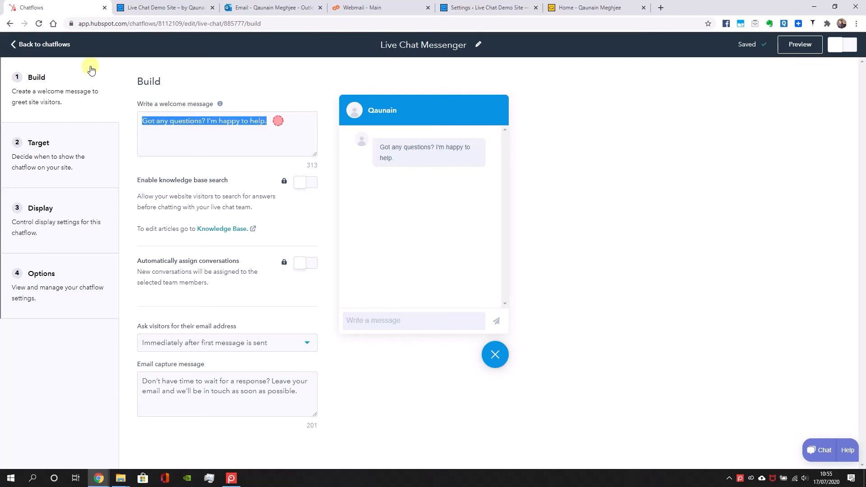
text(or)
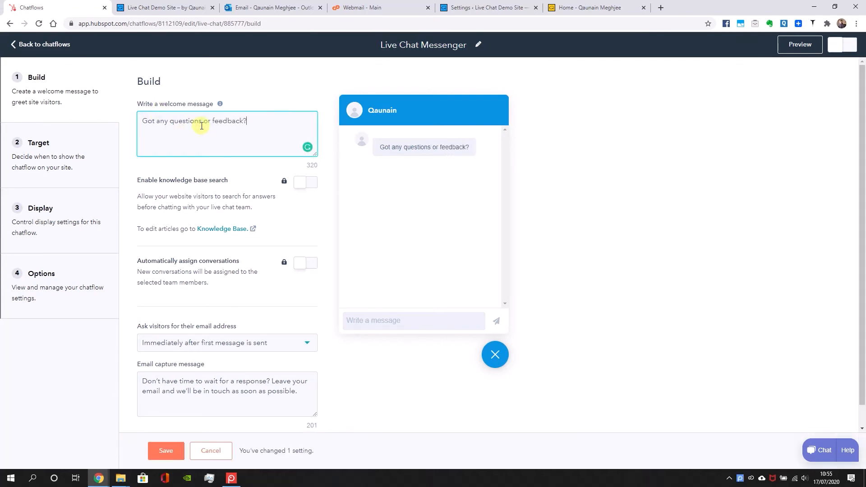
Ask for visitors' email immediately after the first message, set the capture message to "Leave your email to get notified when I respond", and save
click(289, 348)
click(290, 347)
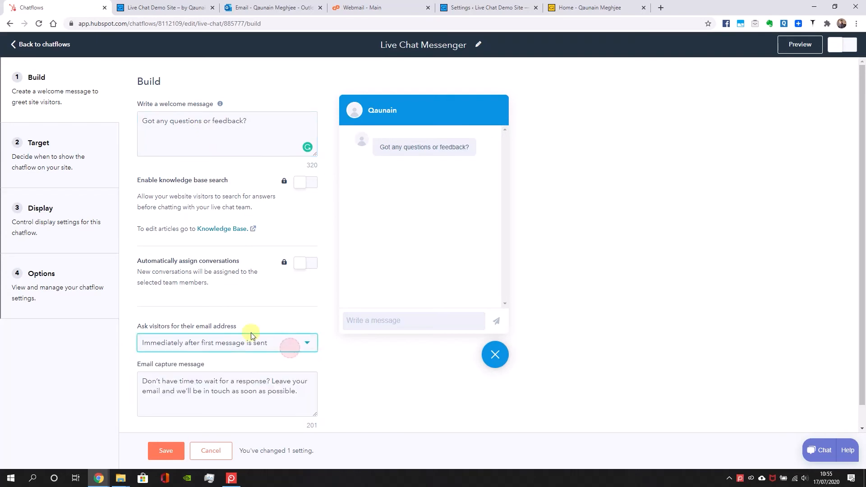
click(253, 336)
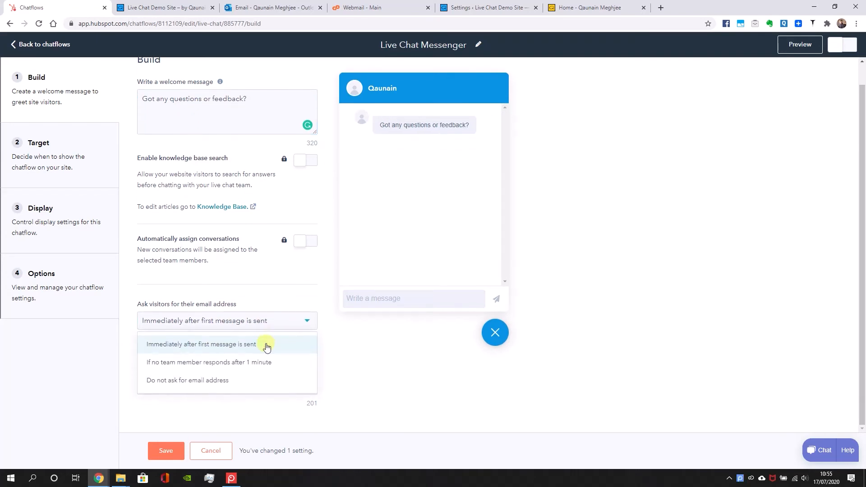
click(267, 341)
triple_click(256, 373)
text(L)
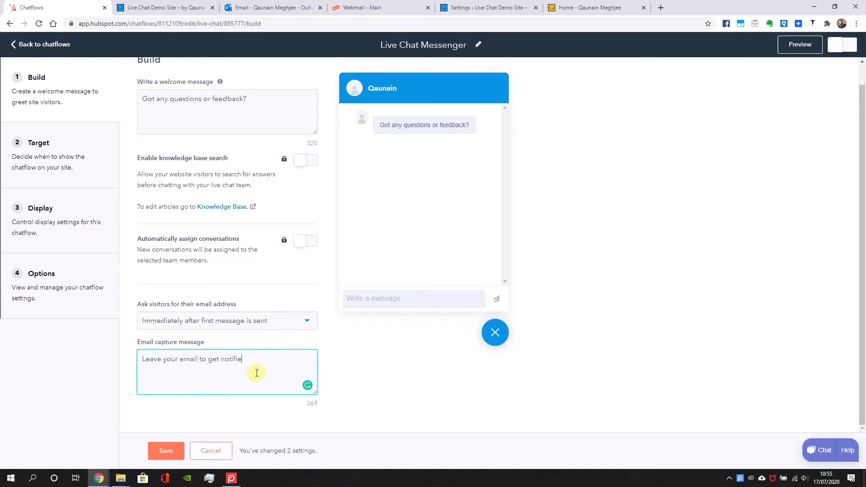
click(169, 450)
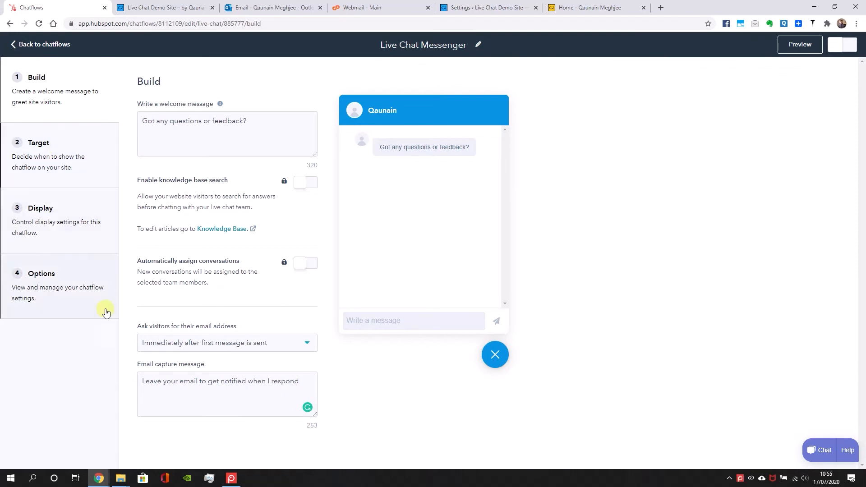
In the display settings, pop open the welcome message as a prompt after 5 seconds on the page, and save
click(50, 238)
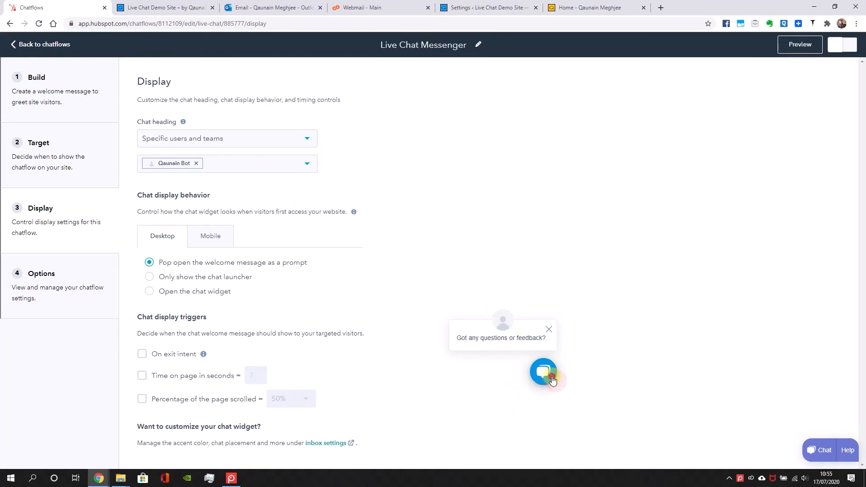
click(214, 293)
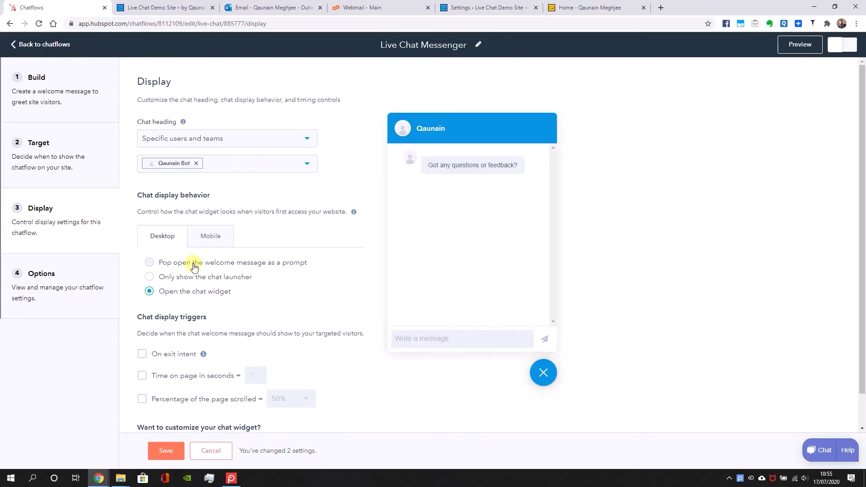
click(194, 266)
click(200, 375)
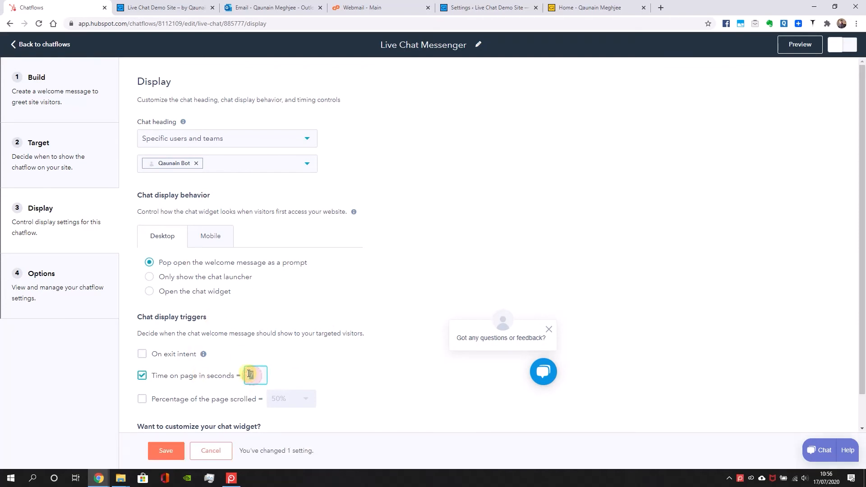
scroll(225, 384, down, 1)
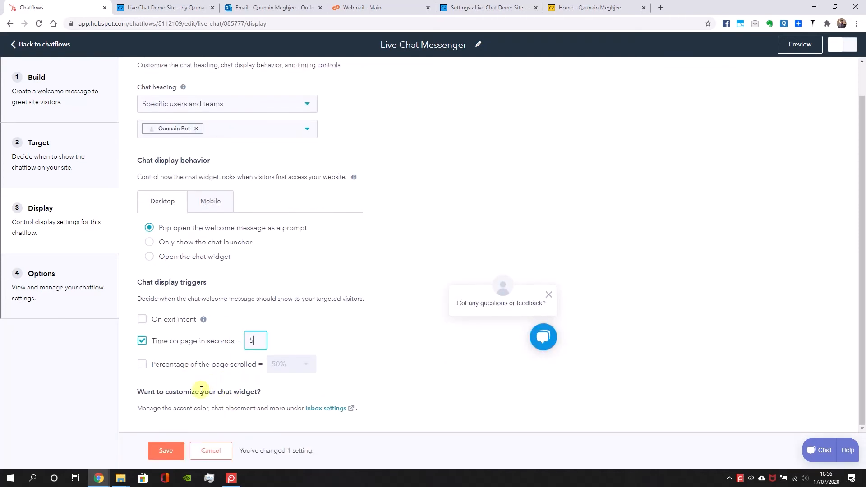
click(167, 449)
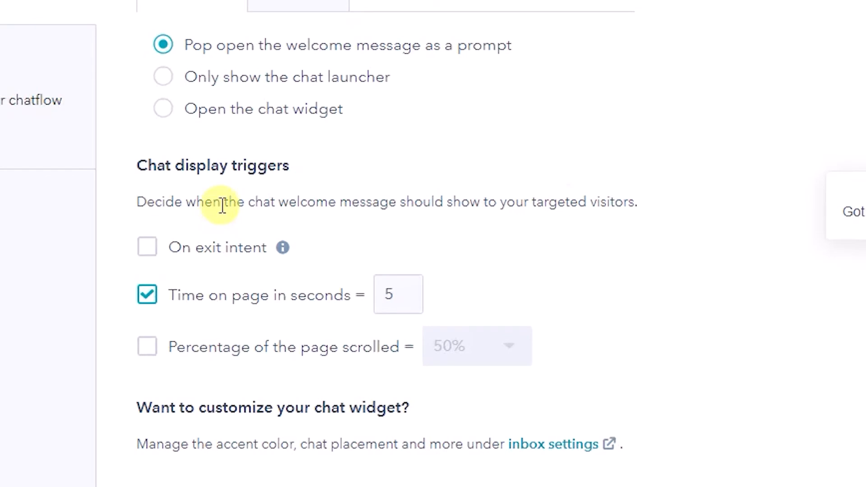
Open the chat widget's inbox settings, try left placement before reselecting Right, and review the availability settings
click(556, 452)
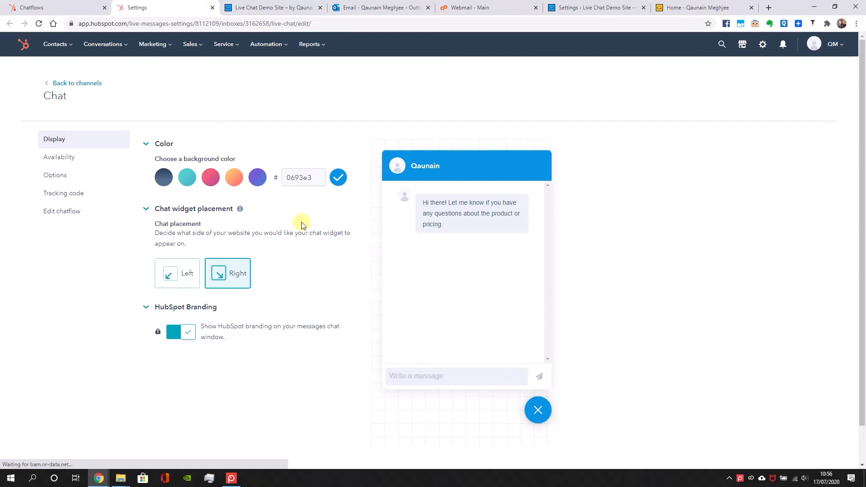
click(187, 273)
click(231, 274)
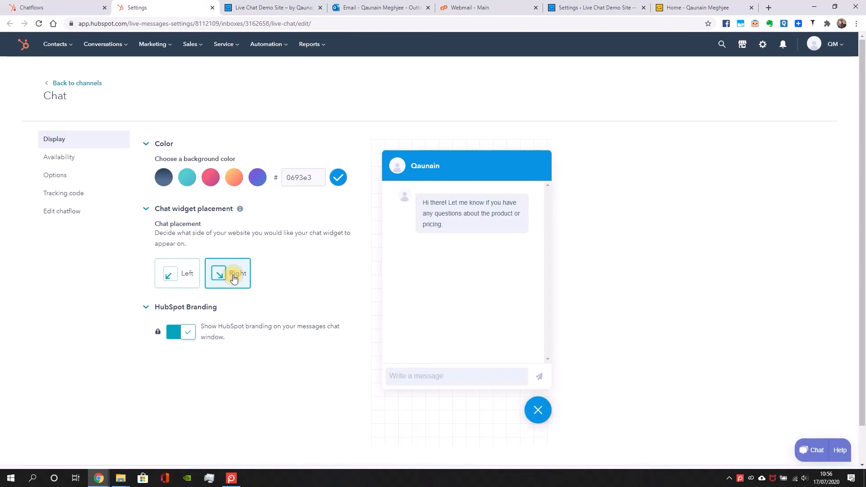
click(72, 165)
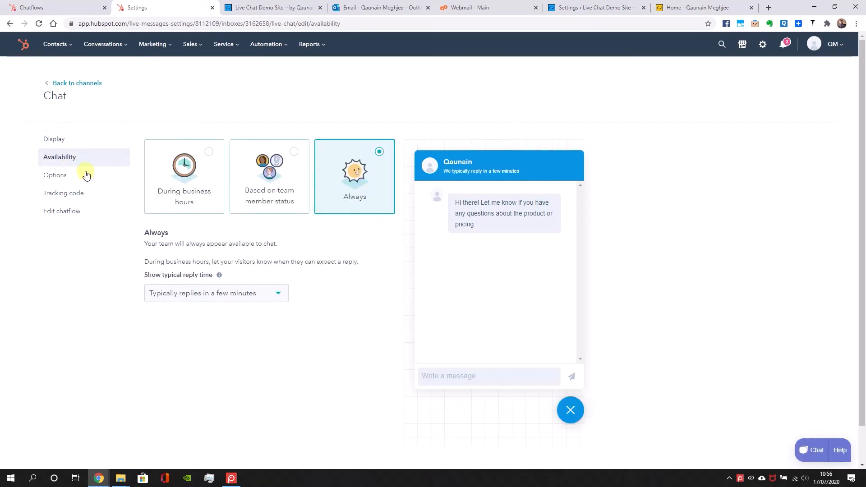
Enable automatically sending a chat transcript at the end of a chat and check its from address
click(82, 172)
click(487, 180)
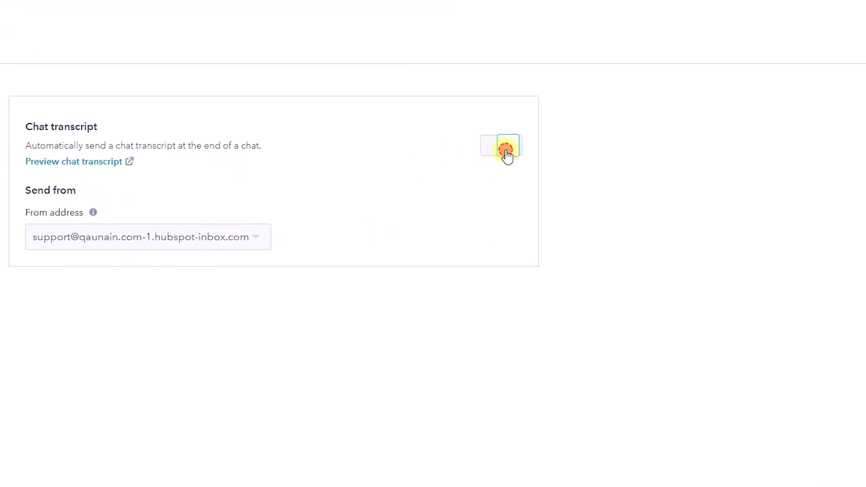
click(120, 236)
click(96, 233)
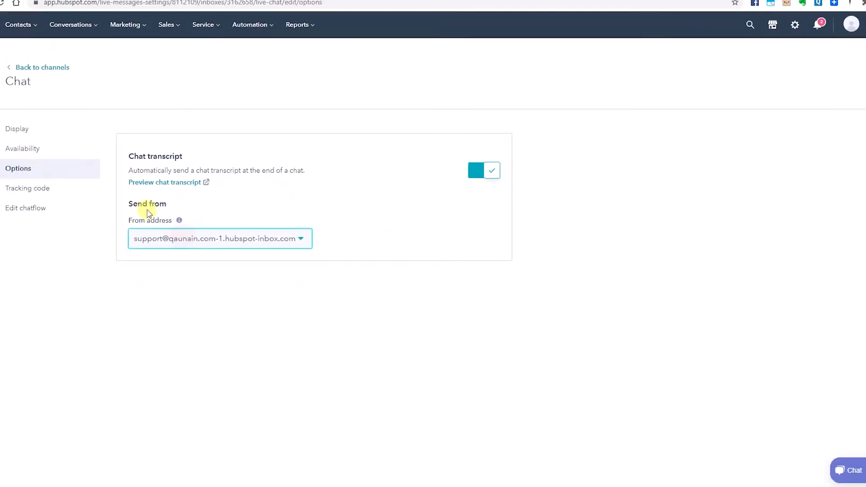
drag(115, 150, 179, 165)
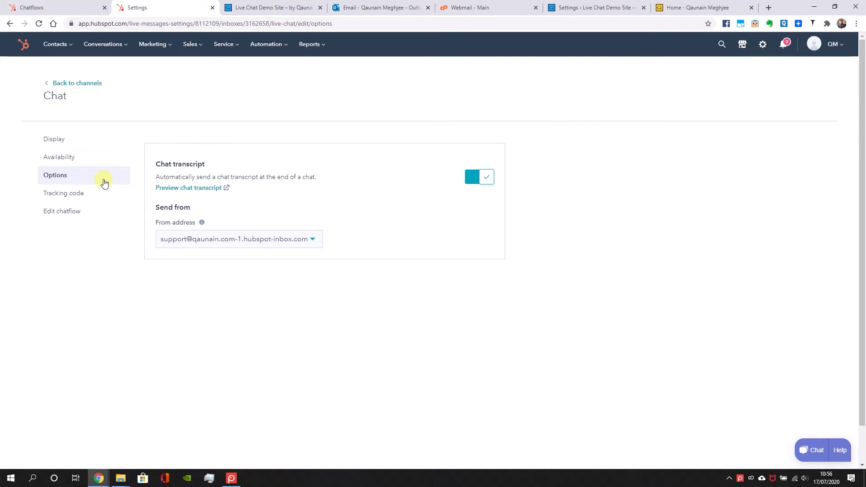
Return to the chatflows list, turn on the Live Chat Messenger chatflow and open it for editing
click(93, 209)
click(703, 193)
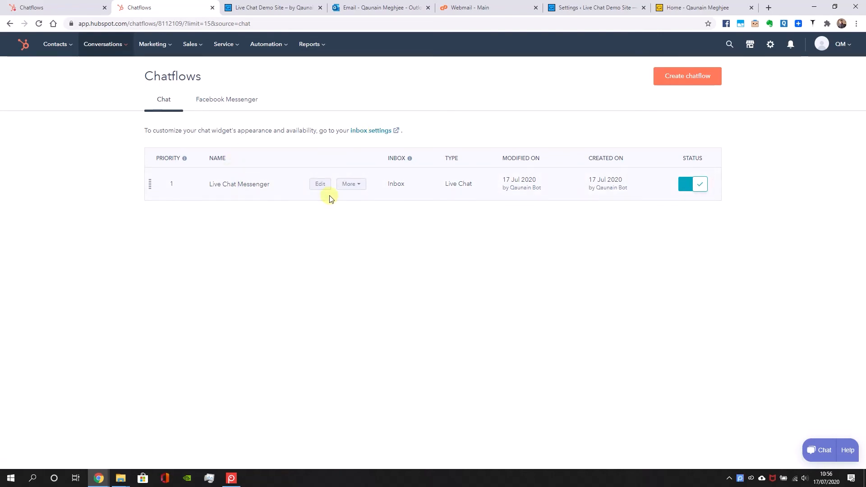
click(323, 184)
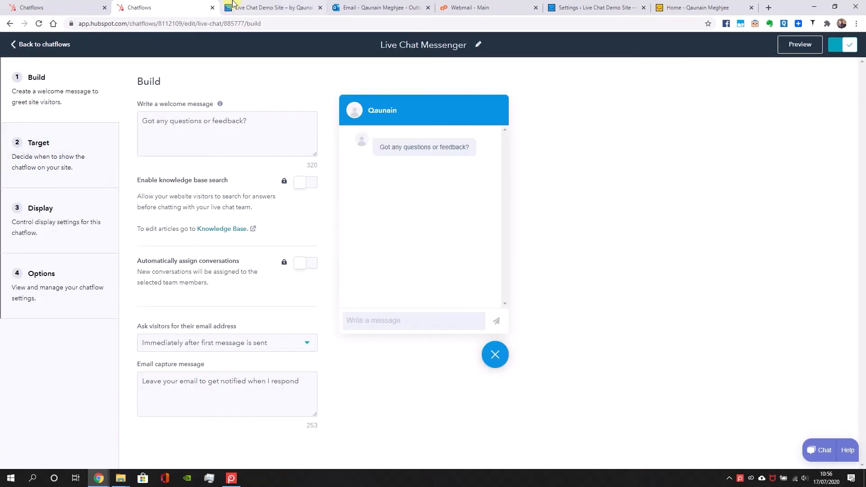
Switch to the demo site, reload the page and send "hi" in the chat widget
click(232, 5)
key(F5)
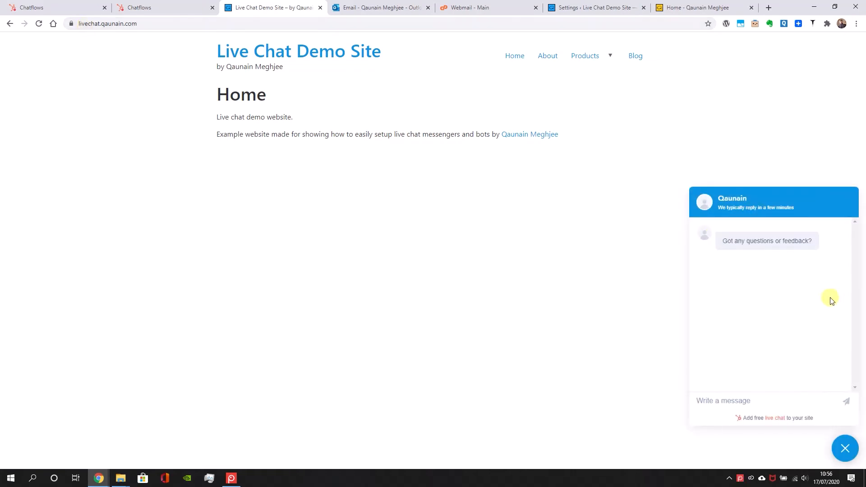
click(804, 402)
text(hi)
key(Return)
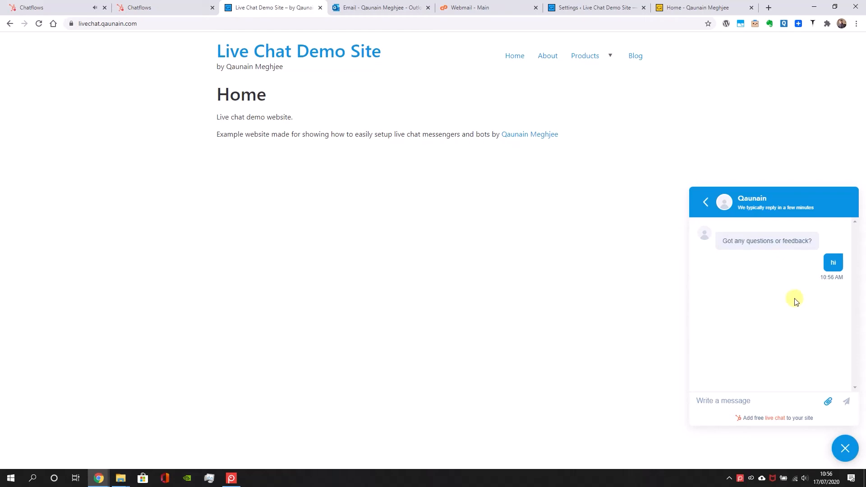
Try submitting placeholder text in the chat widget's email capture field and clear it
drag(730, 294, 776, 297)
click(777, 298)
click(785, 317)
text(lllllll)
key(Return)
drag(784, 317, 641, 268)
key(BackSpace)
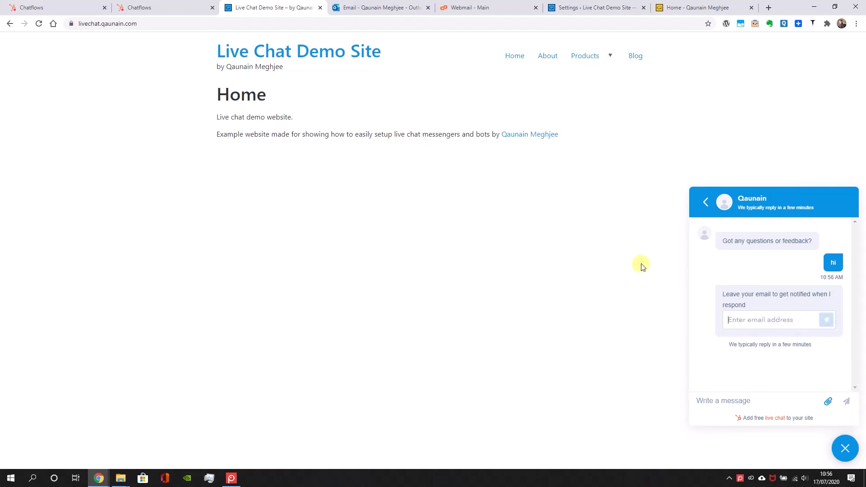
Switch back to HubSpot, return to the chatflows list and refresh it to check the chatflow's status
click(135, 8)
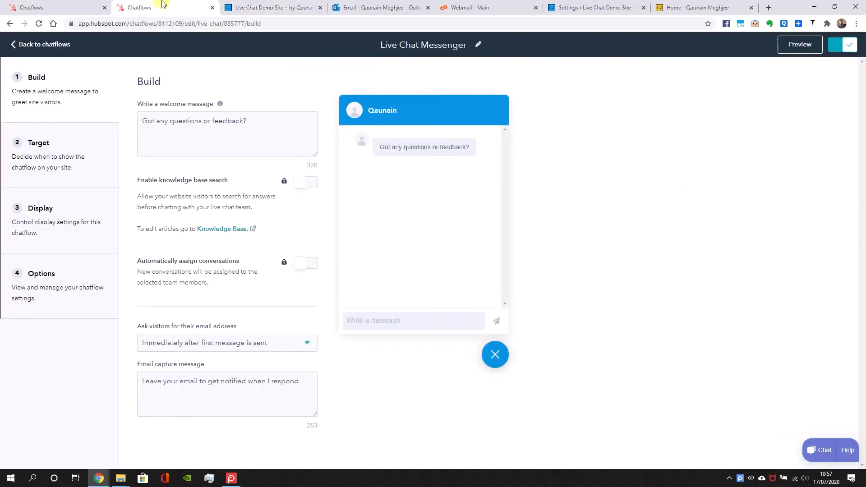
click(45, 8)
click(142, 5)
click(87, 3)
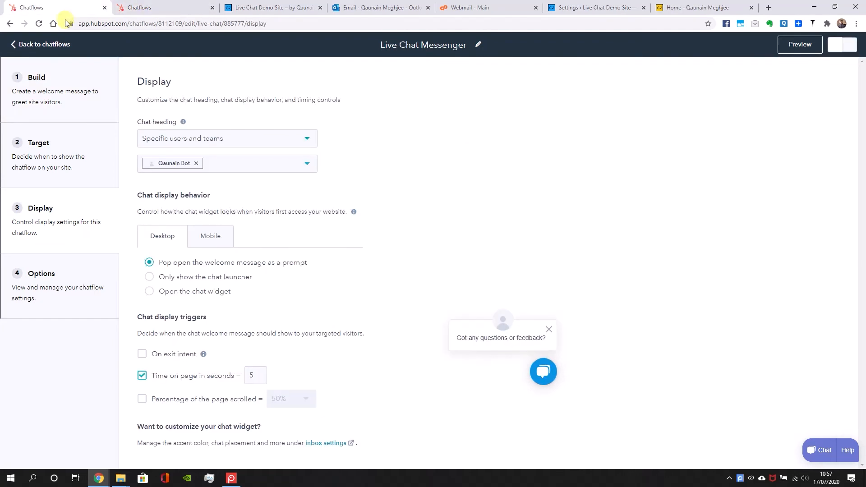
click(18, 43)
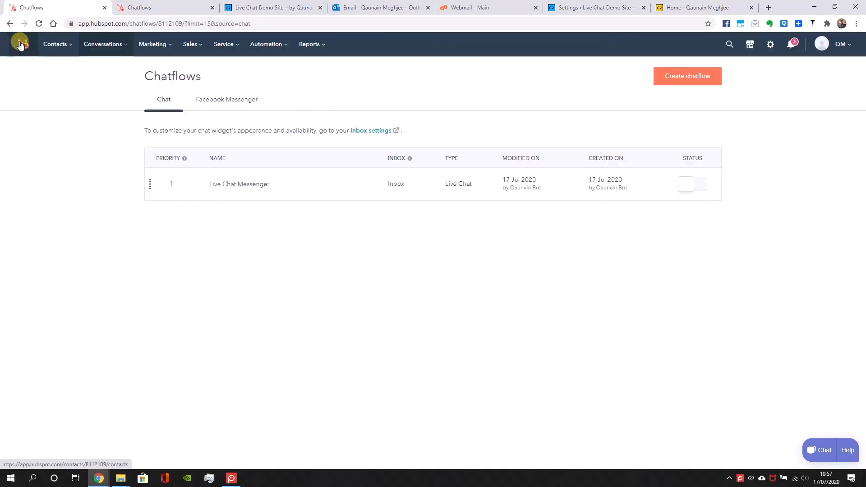
click(39, 23)
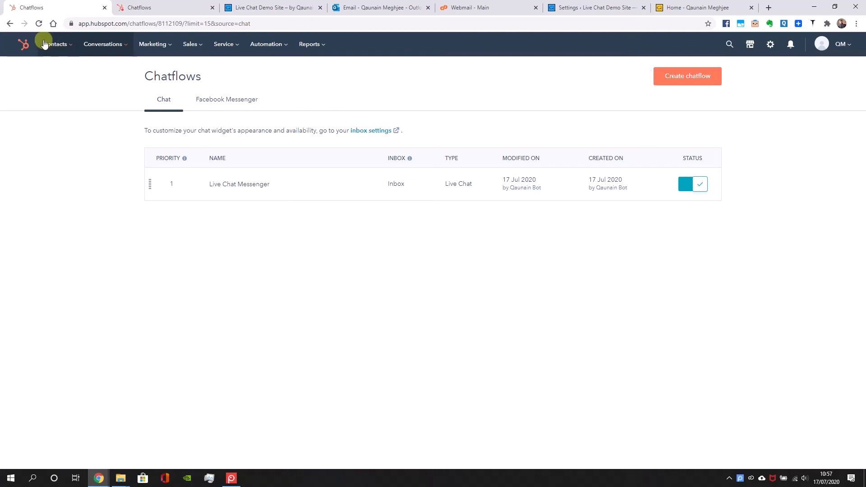
Open the conversations inbox and reply "helllo" to the unknown visitor's chat
click(110, 47)
click(99, 67)
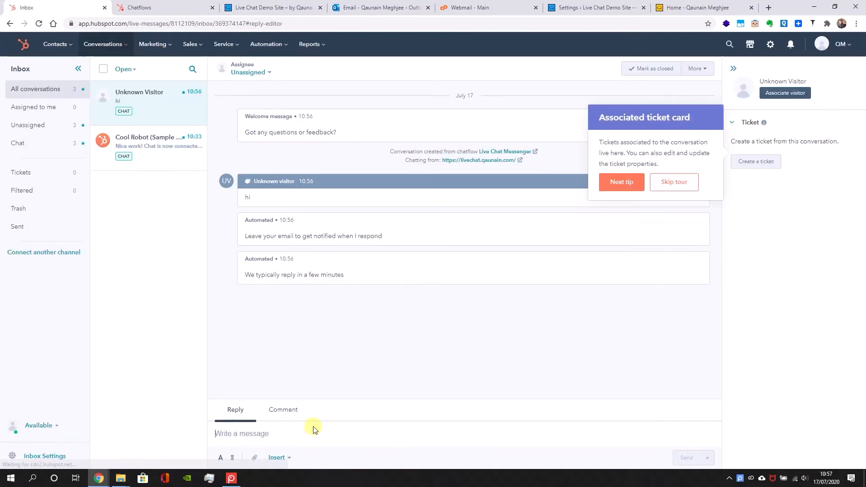
text(hell)
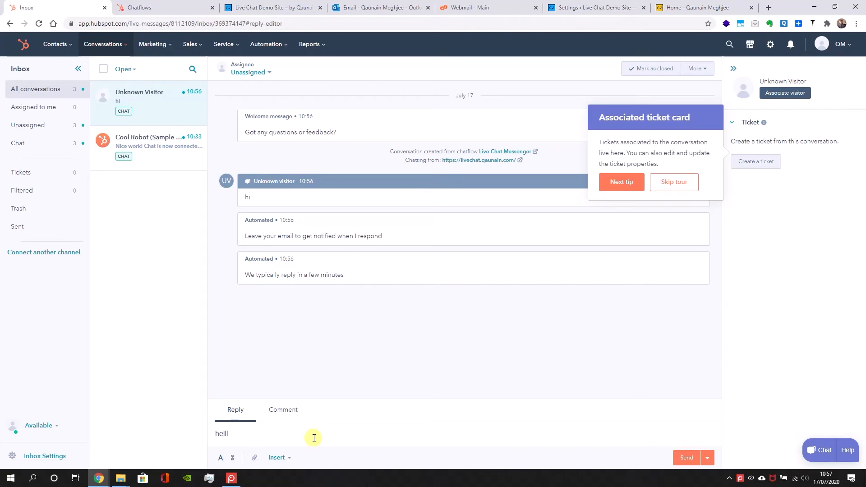
text(lo)
key(Return)
Switch to the demo site and send the visitor replies "ji" and "hi" in the chat widget
click(246, 4)
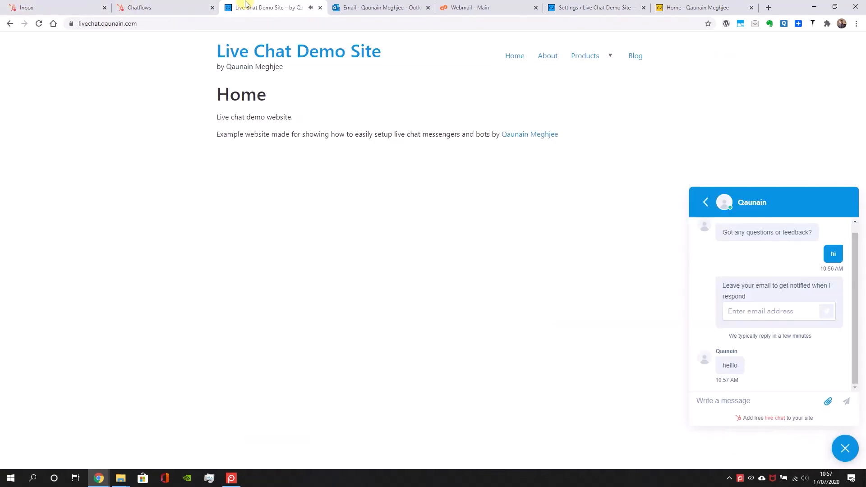
click(793, 394)
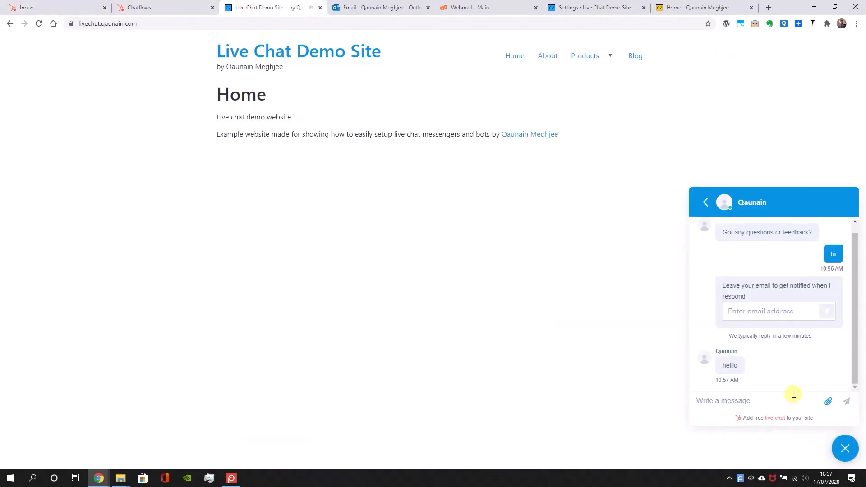
text(ji)
key(Return)
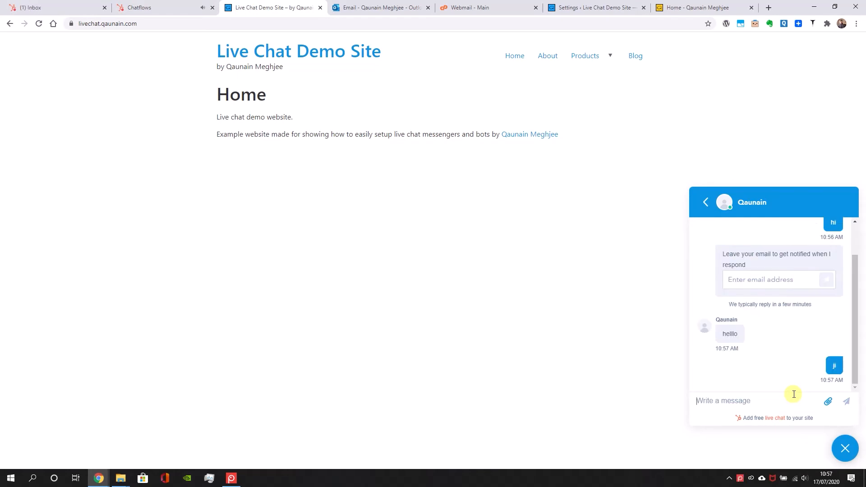
text(hi)
key(Return)
Check the visitor's replies in the conversations inbox and compare them with the chat on the demo site
click(138, 7)
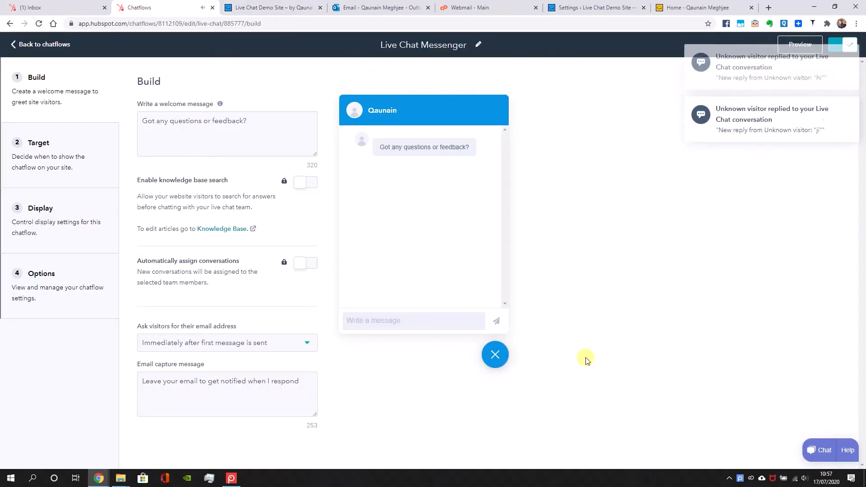
click(29, 5)
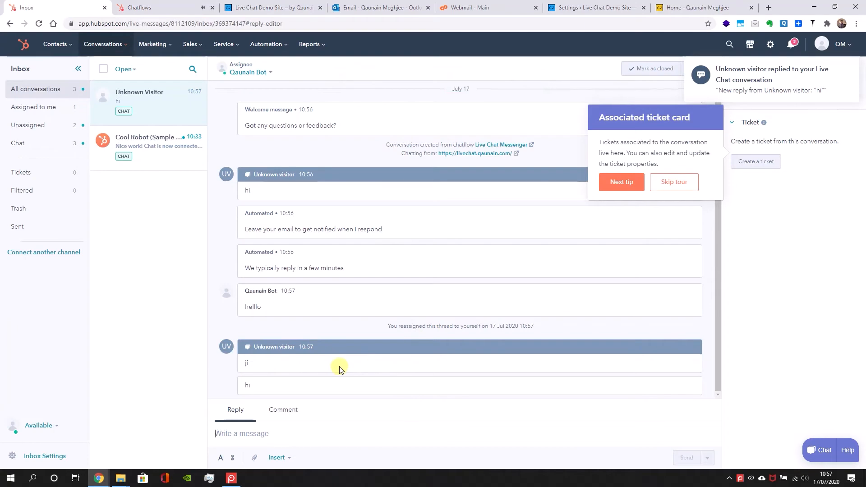
click(253, 3)
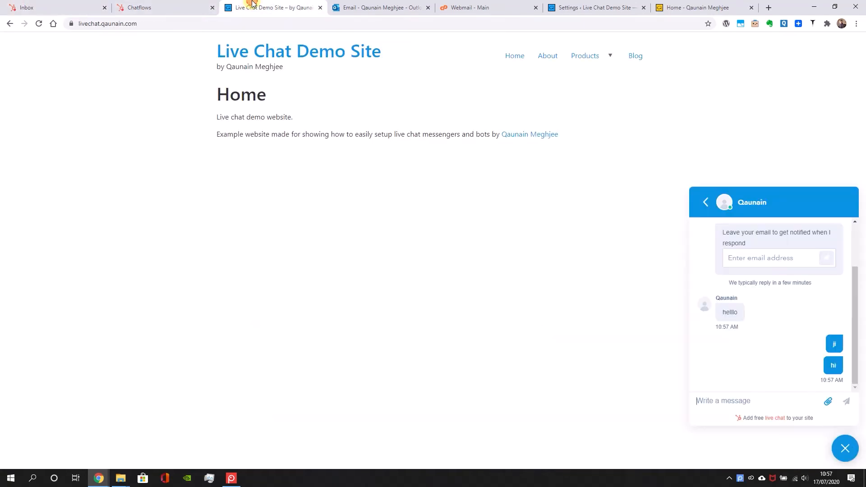
click(49, 7)
Return to HubSpot, go to the basic info preferences in the account settings and start changing the profile image
click(773, 43)
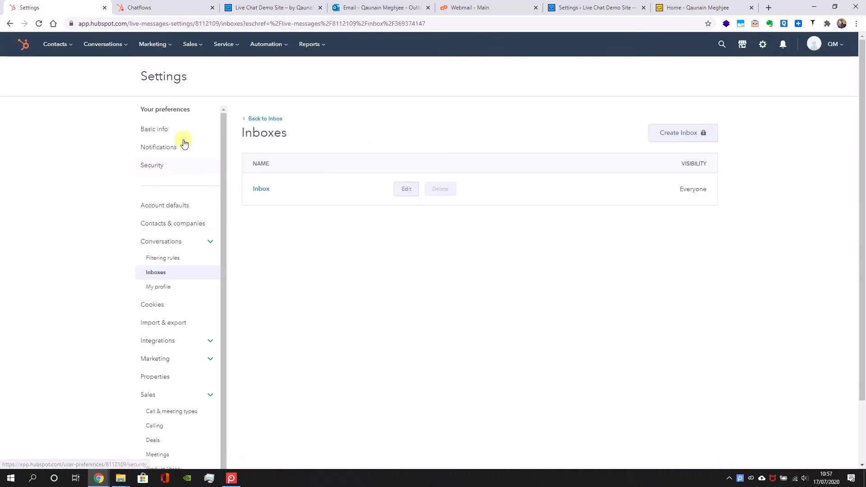
click(156, 128)
click(269, 142)
click(270, 170)
Choose QM.jpg from the 2020 folder in Downloads as the profile image
click(417, 156)
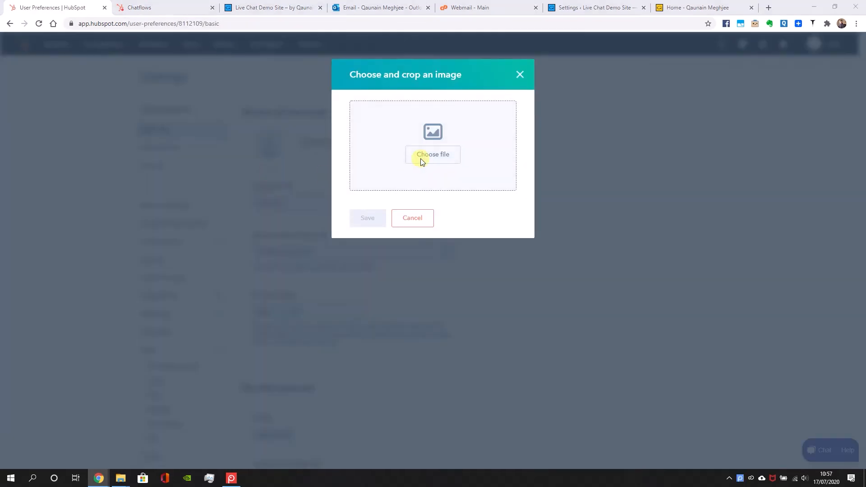
click(41, 82)
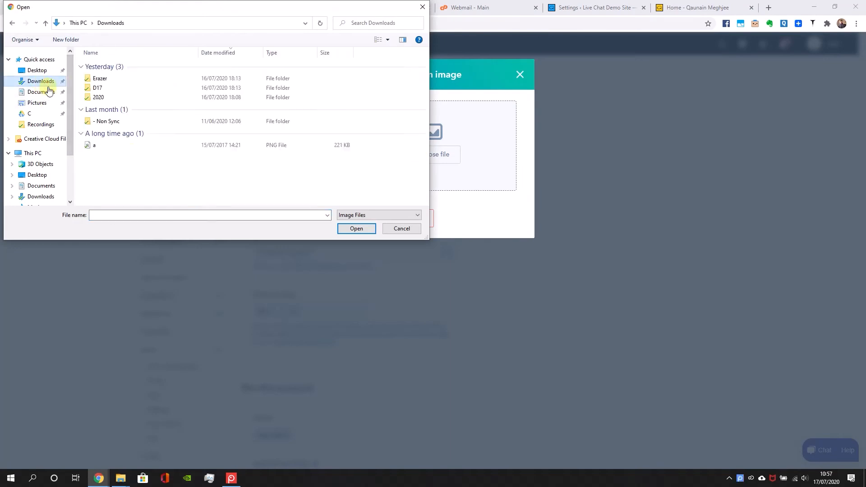
click(112, 98)
double_click(112, 98)
double_click(152, 99)
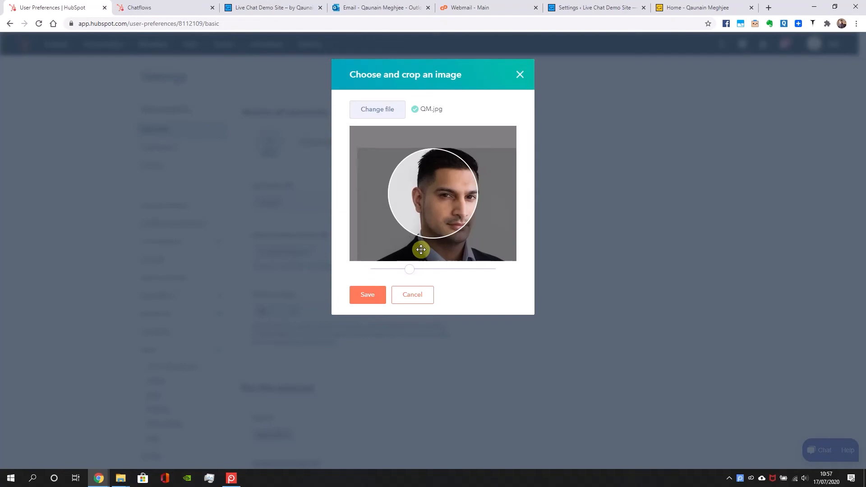
Zoom out and reposition the photo within the circular crop so the whole head fits, and save it as the avatar
drag(409, 269, 375, 269)
drag(402, 214, 396, 202)
click(367, 295)
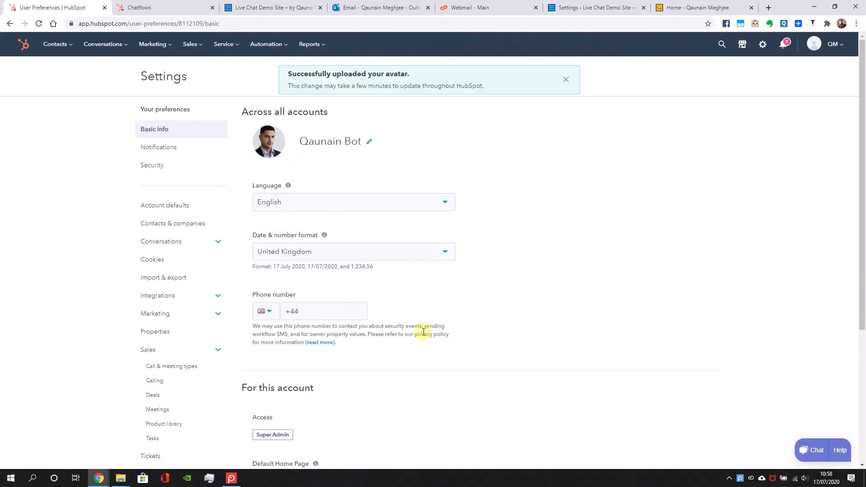
scroll(740, 315, down, 5)
scroll(712, 360, up, 5)
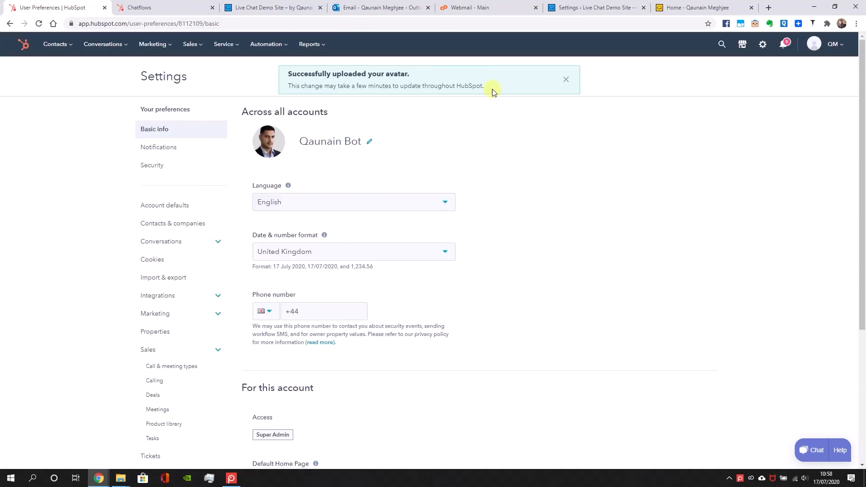
Reload the Live Chat Messenger chatflow and examine its Target, Display and Build settings and the chat preview for the new avatar
click(131, 3)
click(38, 23)
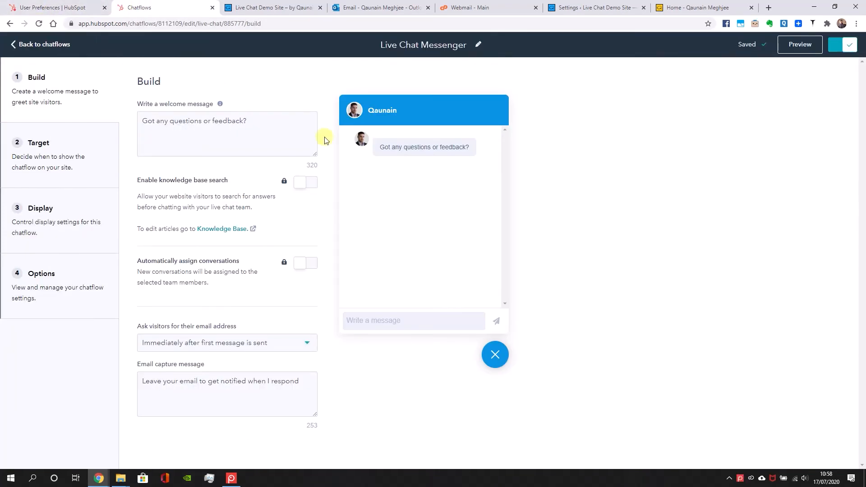
click(100, 155)
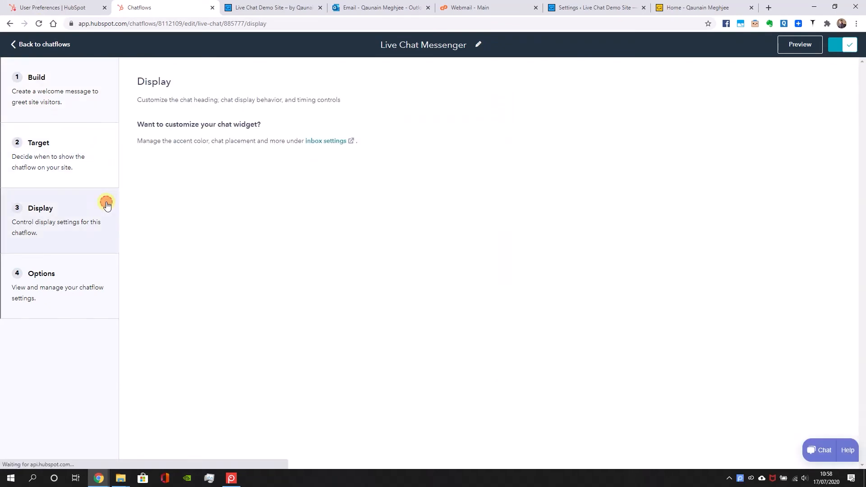
click(104, 203)
click(213, 171)
click(403, 220)
click(61, 77)
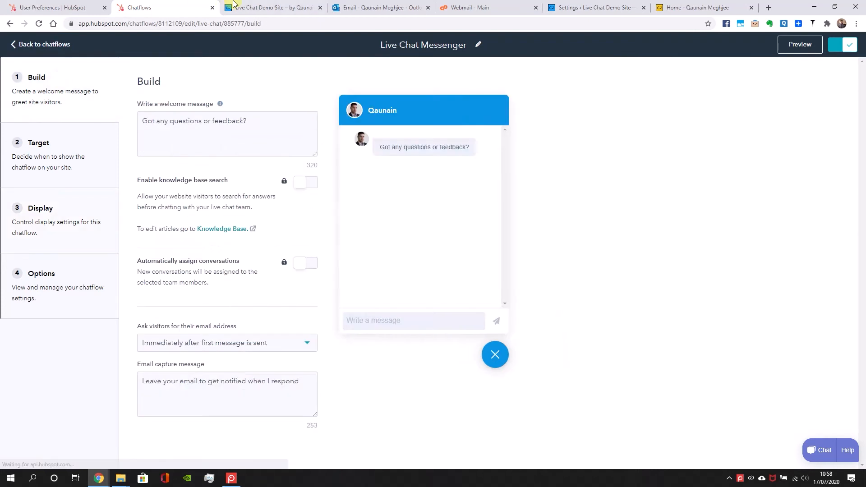
Switch to the demo site and reload it to check the avatar in the chat widget
click(238, 6)
key(F5)
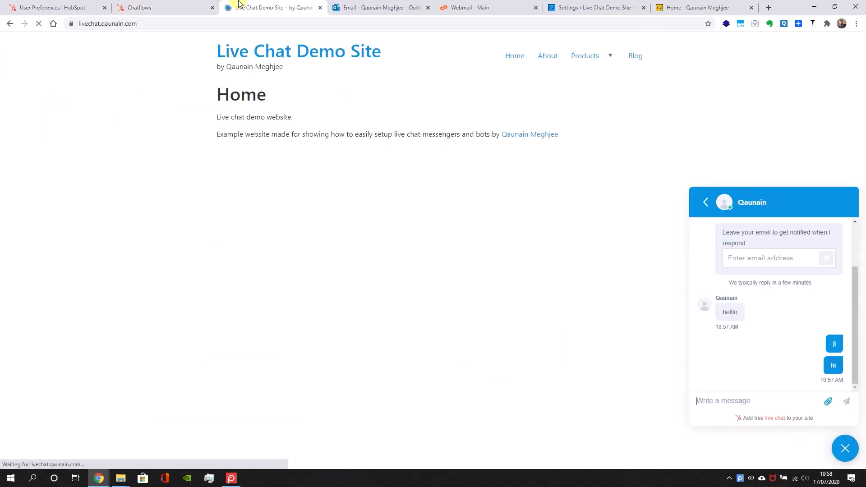
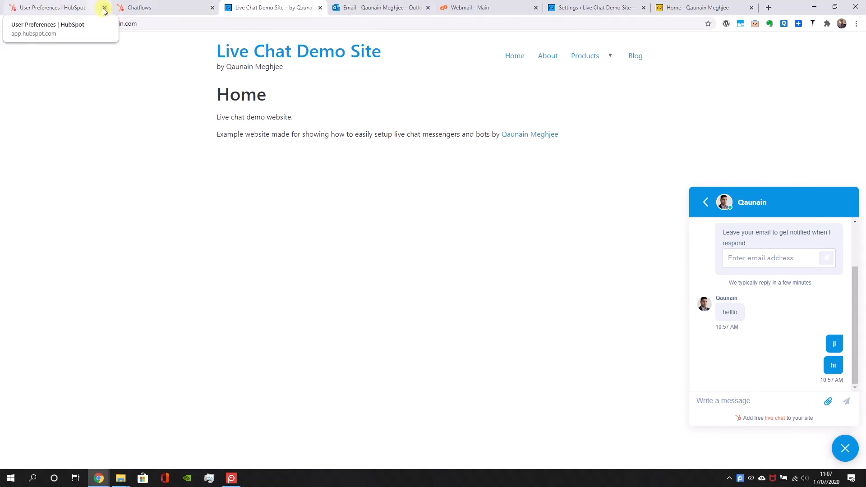
Close the User Preferences page, open the demo site's Products page, and view its web address and a fresh chat in the widget
click(104, 8)
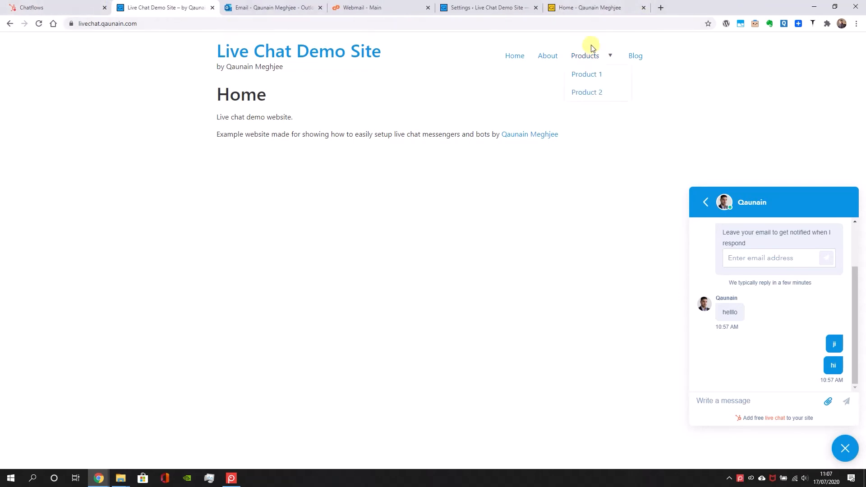
click(586, 58)
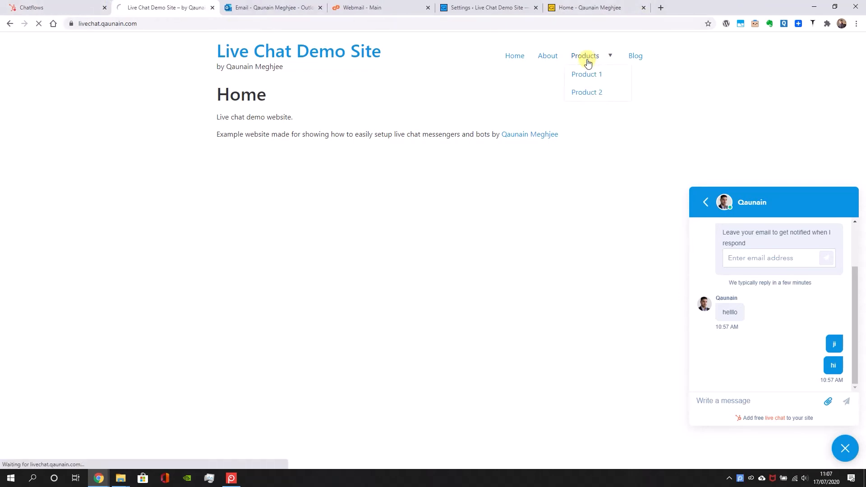
click(174, 24)
click(175, 24)
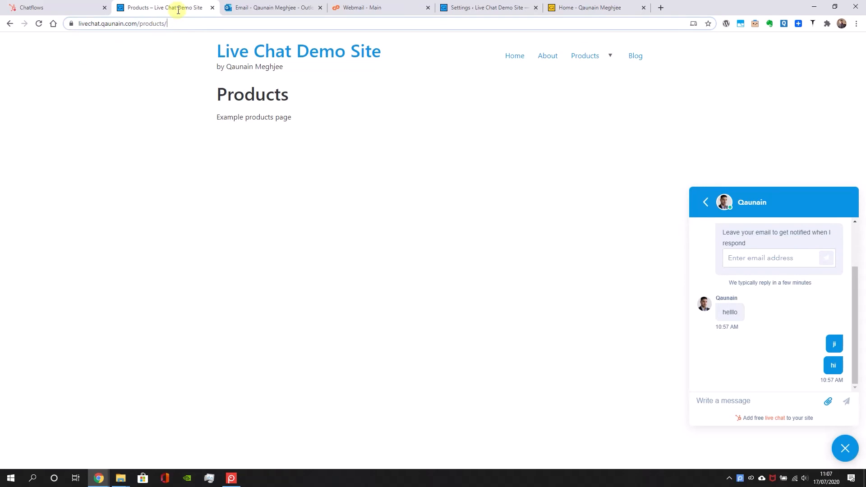
click(705, 202)
click(844, 201)
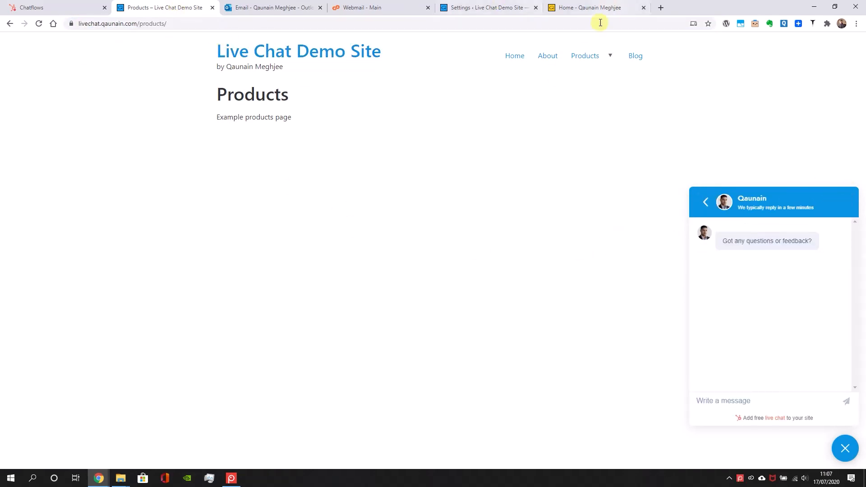
Visit the Product 1 and Product 2 pages to compare their web addresses, and return to the Products page
click(594, 74)
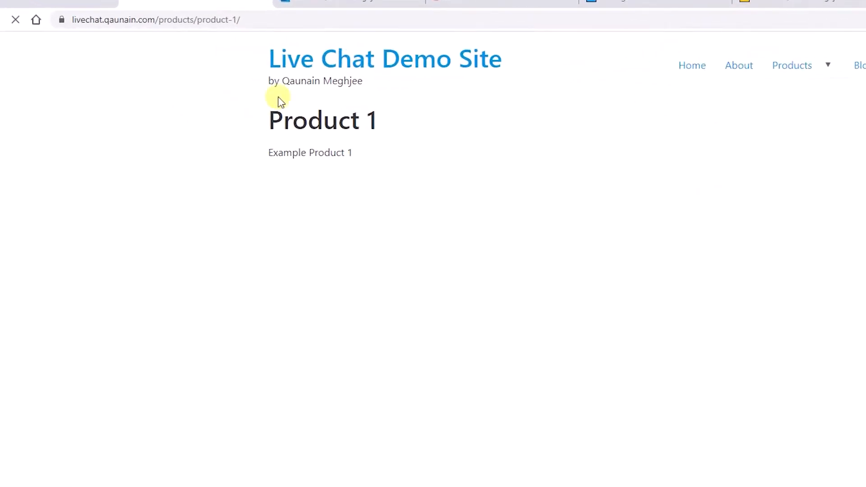
drag(167, 18, 410, 24)
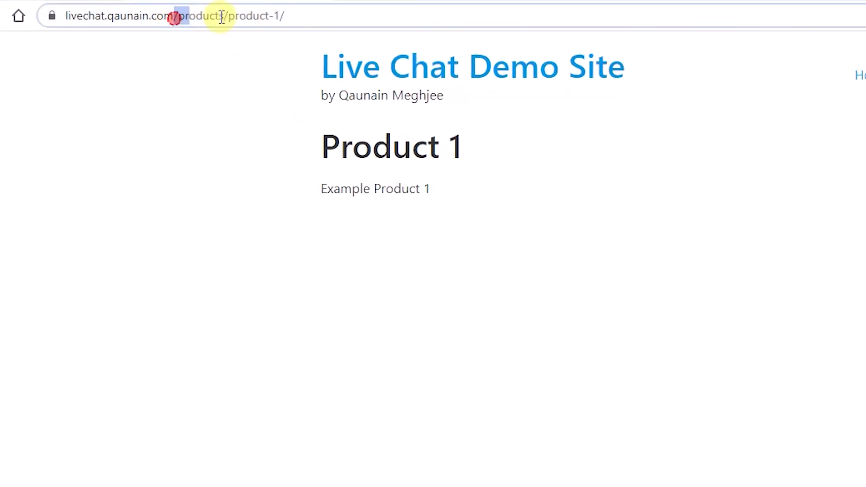
key(Escape)
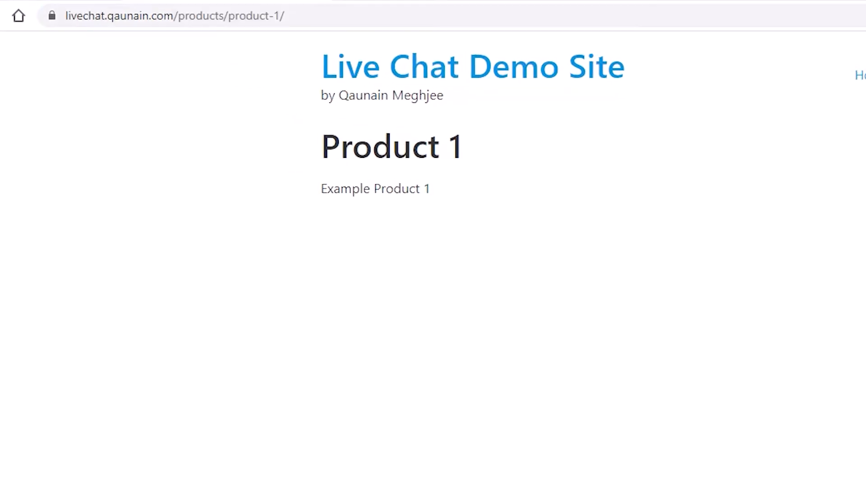
key(Return)
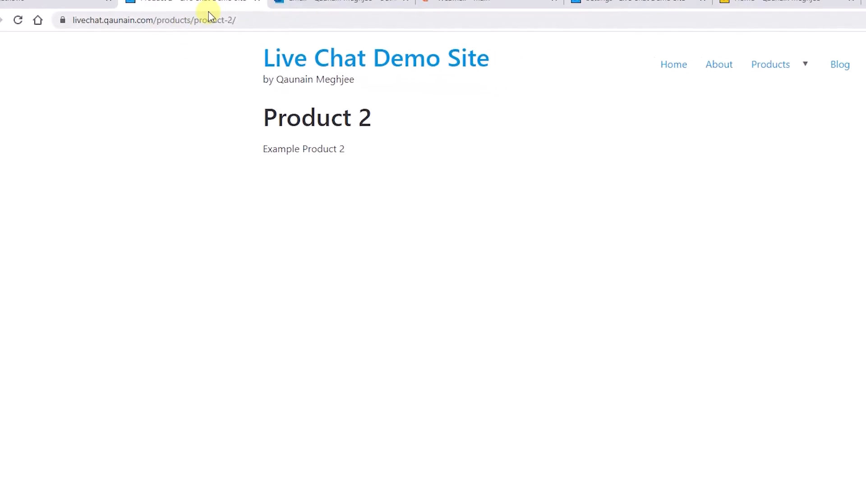
drag(208, 19, 143, 34)
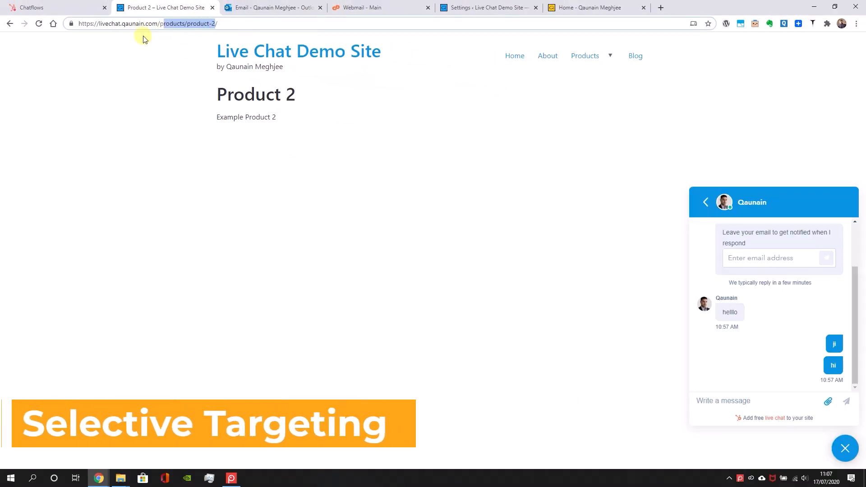
click(585, 55)
In the chatflow's Target settings, add a Website URL exclusion rule that uses the "contains" condition
click(79, 7)
click(38, 158)
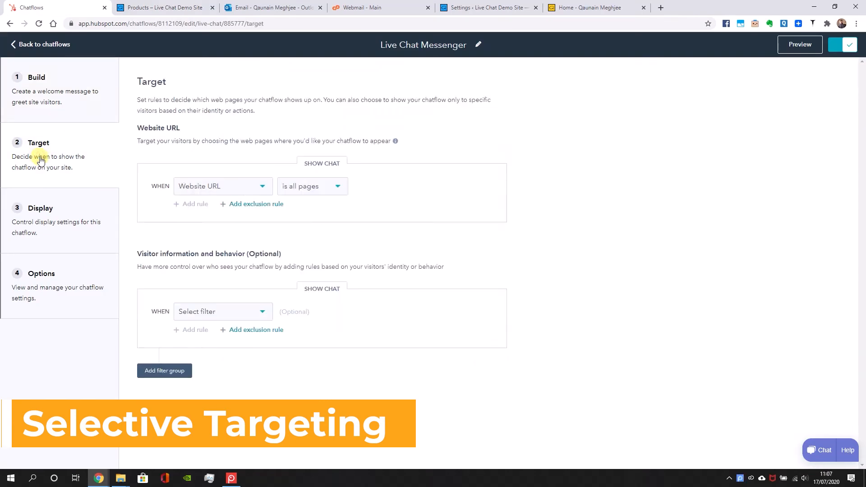
click(244, 205)
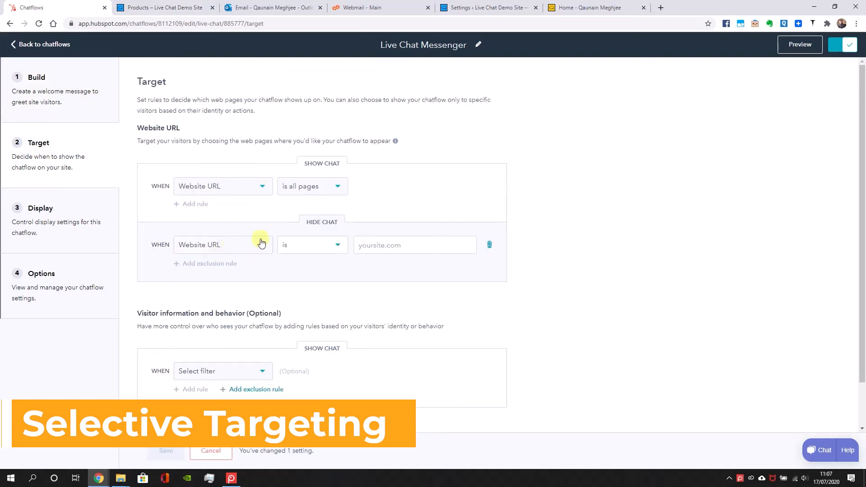
click(316, 251)
click(303, 286)
click(402, 240)
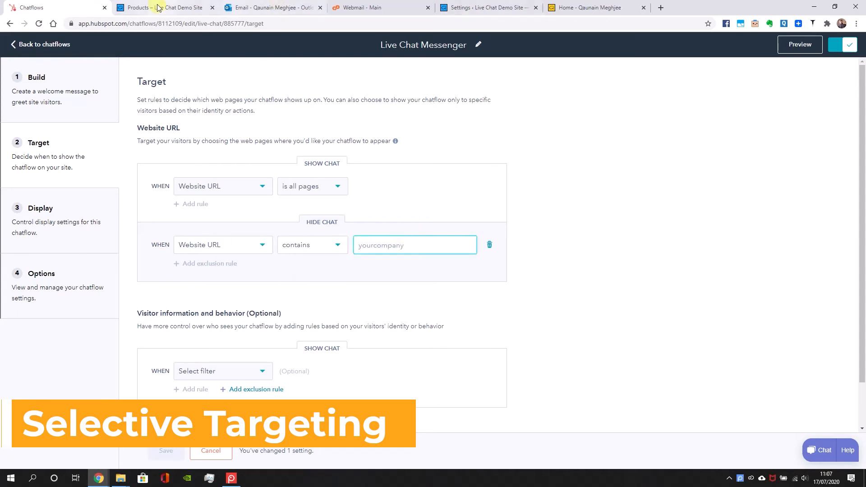
Copy /products/ from the Product 1 page's address into the exclusion rule as its value and save the targeting settings
click(205, 8)
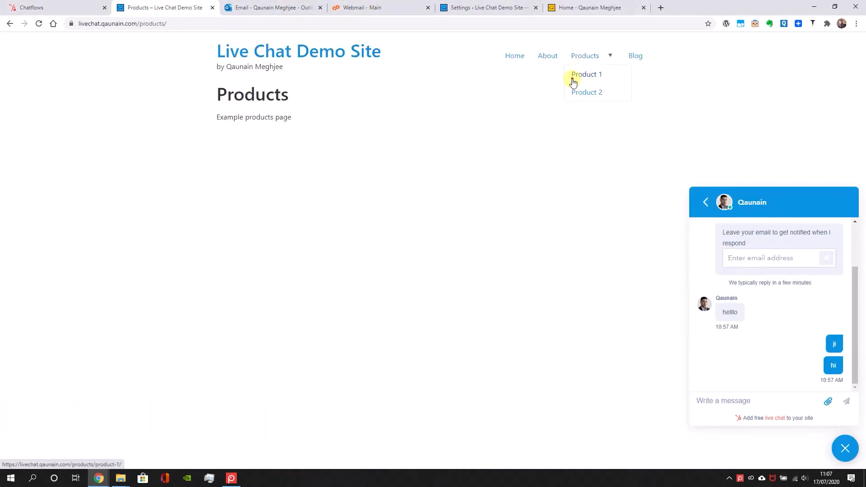
click(573, 76)
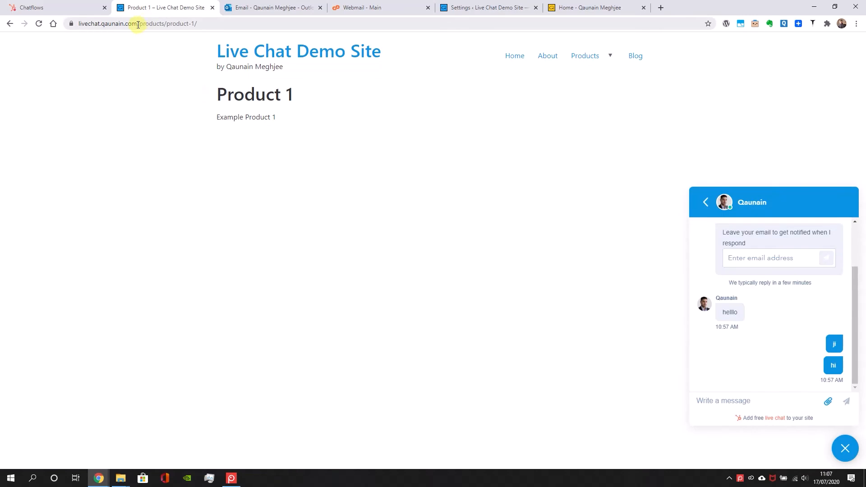
drag(138, 23, 167, 23)
key(ctrl+c)
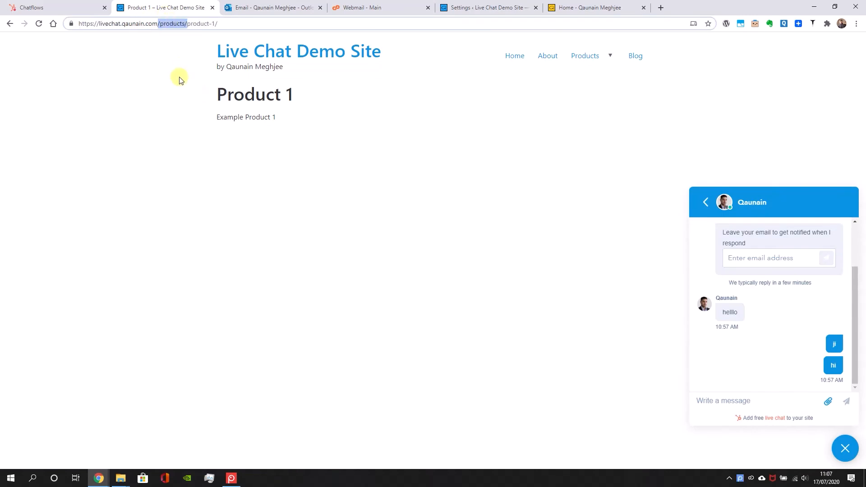
key(ctrl+shift+Tab)
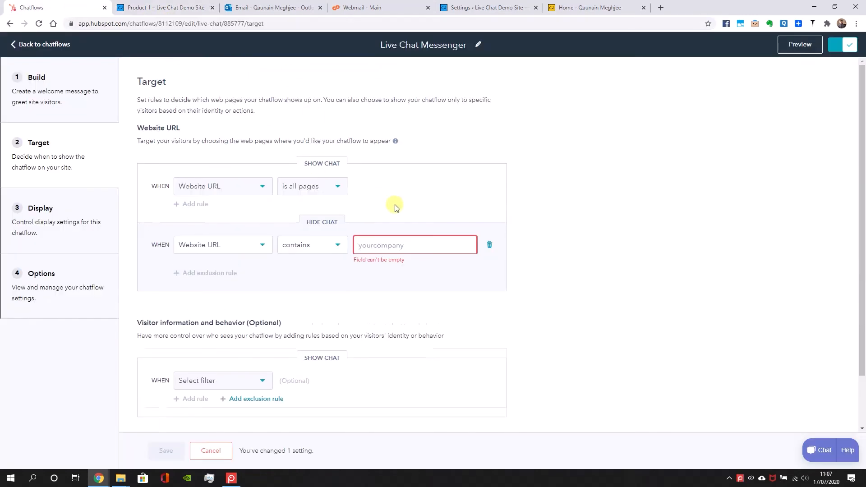
key(ctrl+v)
drag(361, 246, 430, 228)
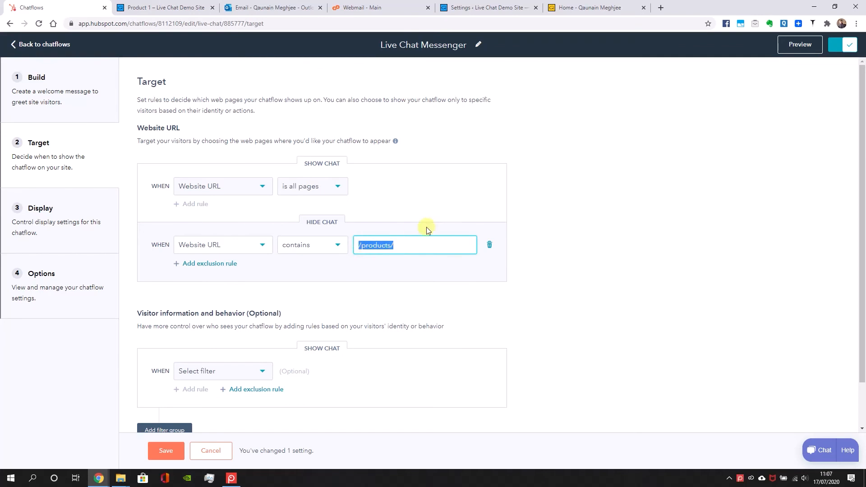
text(/products)
click(166, 451)
scroll(390, 186, down, 1)
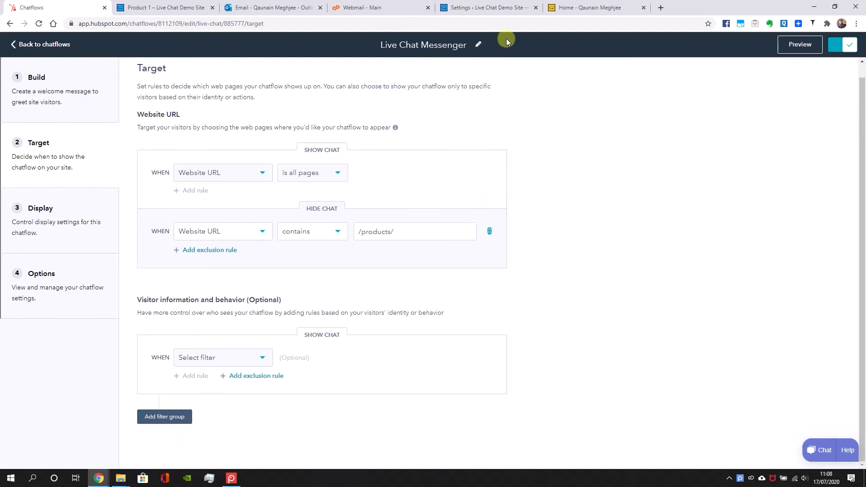
Return to the demo site's home page, copy its address and load it in a new incognito window
click(504, 7)
click(175, 8)
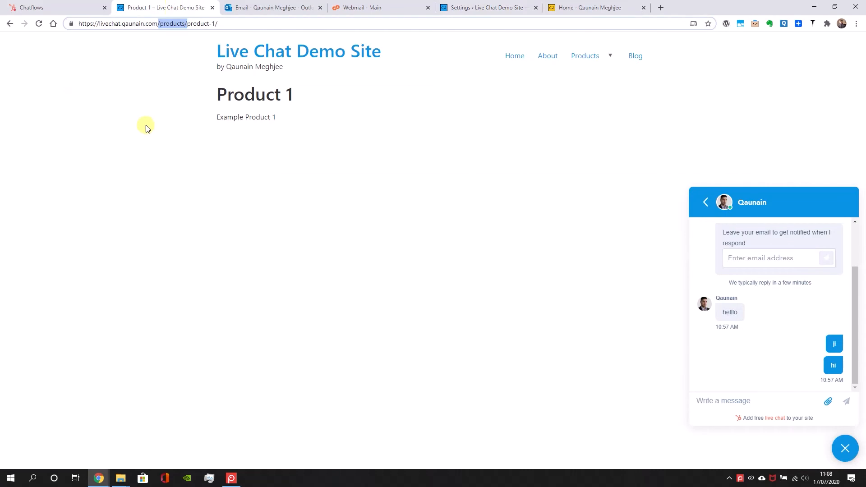
click(292, 53)
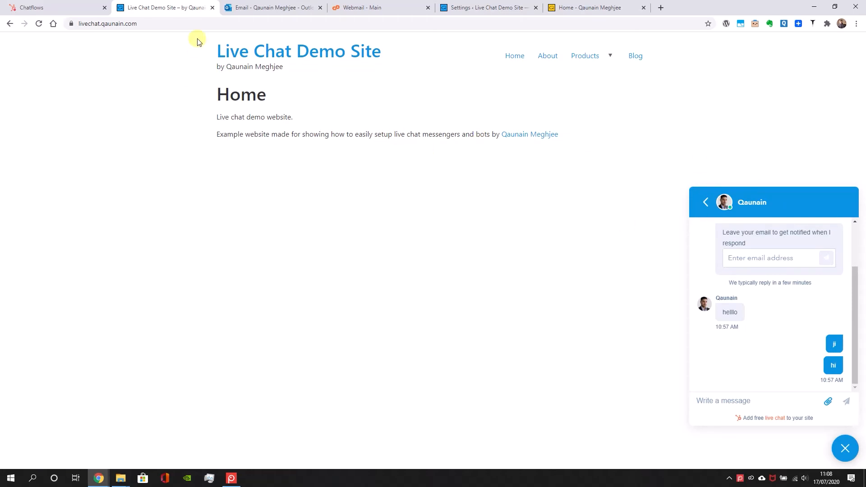
right_click(194, 27)
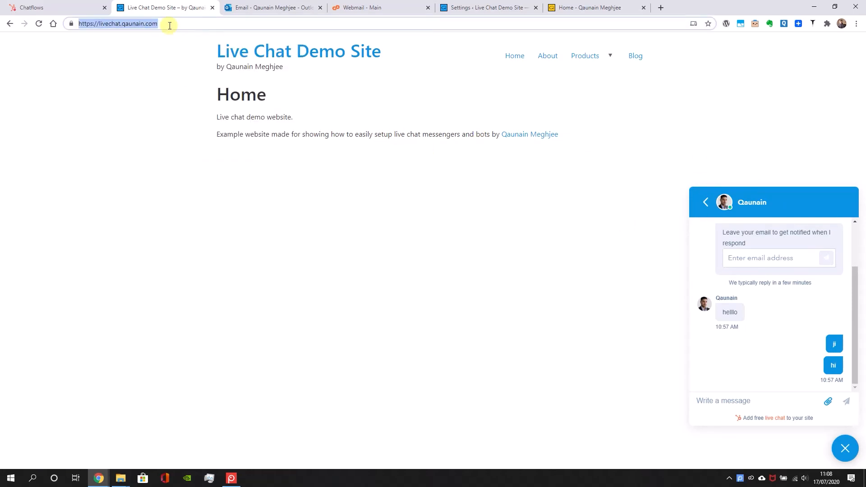
key(ctrl+shift+n)
text(https://livechat.qaunain.com/)
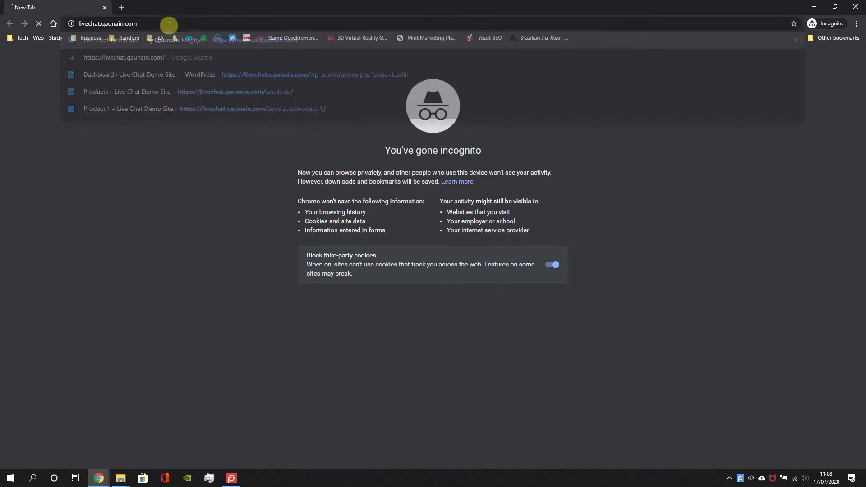
key(Return)
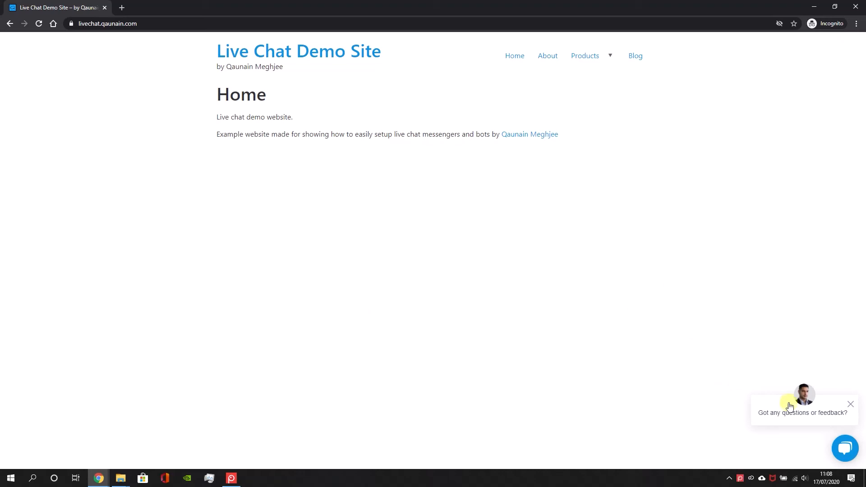
Open the chat on the home page, and check the Products, Product 1 and Product 2 pages for the widget
click(791, 409)
click(593, 65)
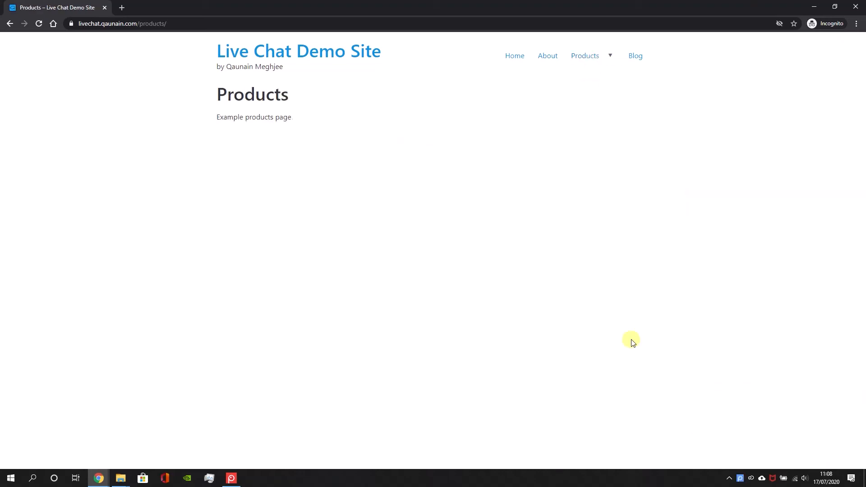
mouse_move(588, 56)
click(588, 74)
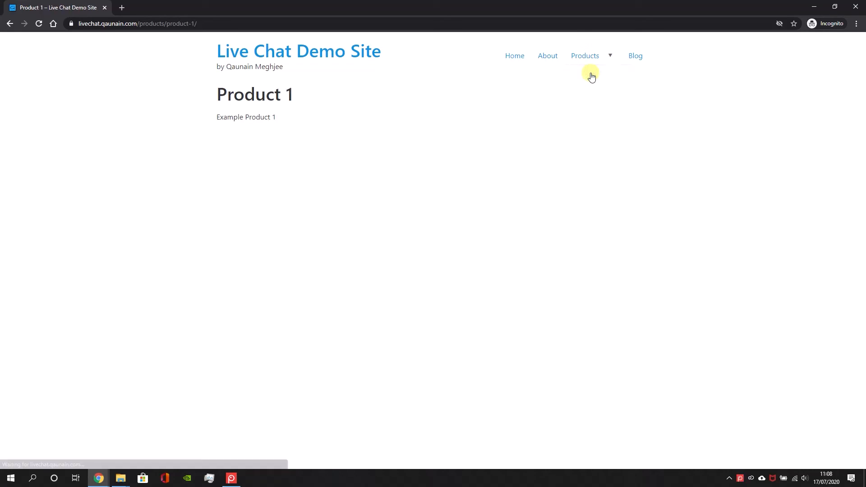
click(585, 94)
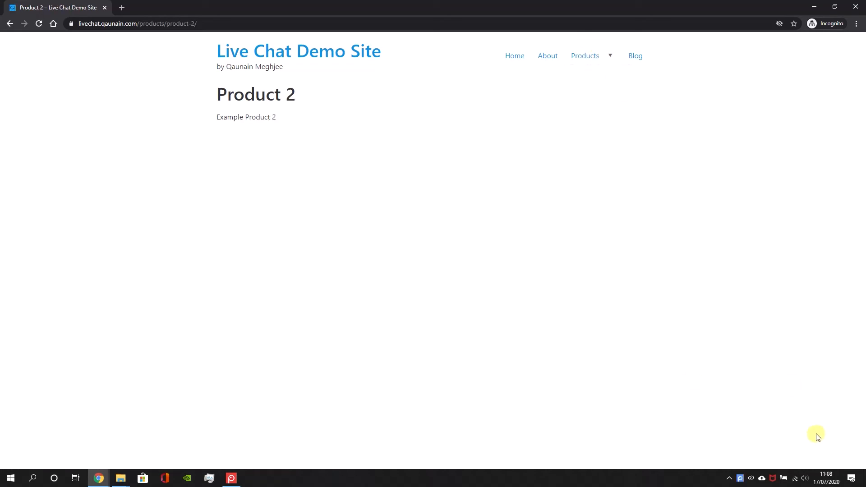
Compare the chat widget's visibility on the Blog page and Blog Post 1 with that on the Product 1 page
click(636, 55)
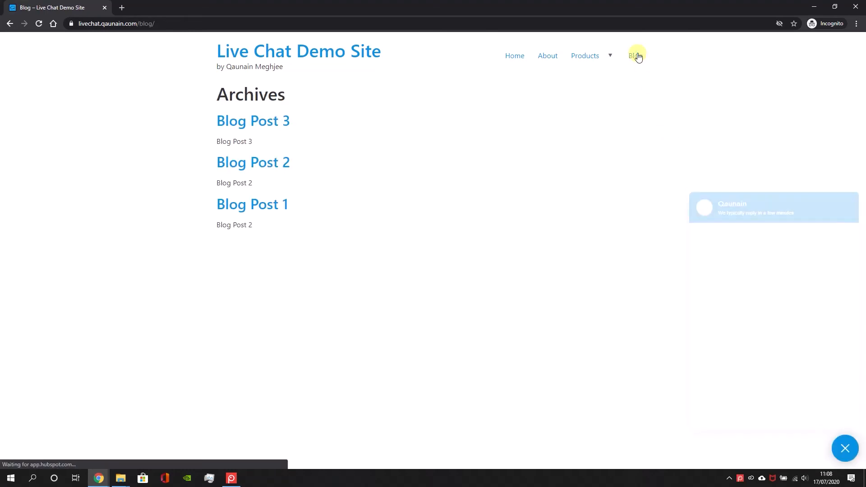
click(272, 203)
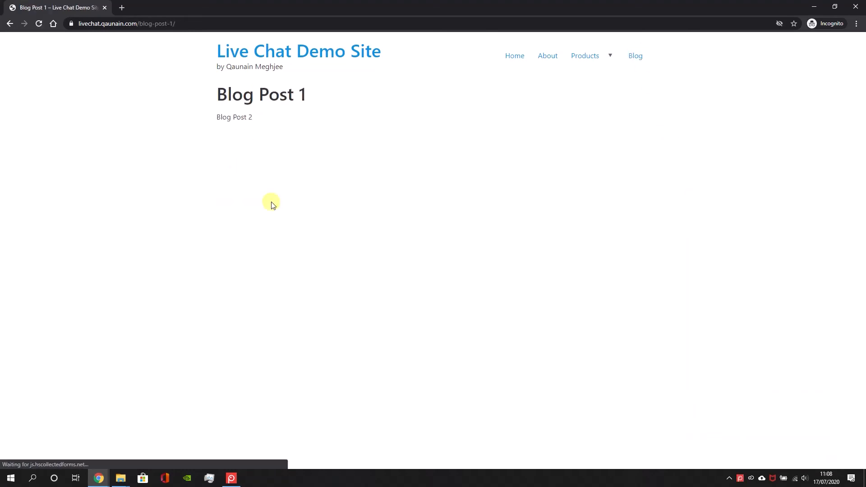
mouse_move(576, 58)
click(579, 79)
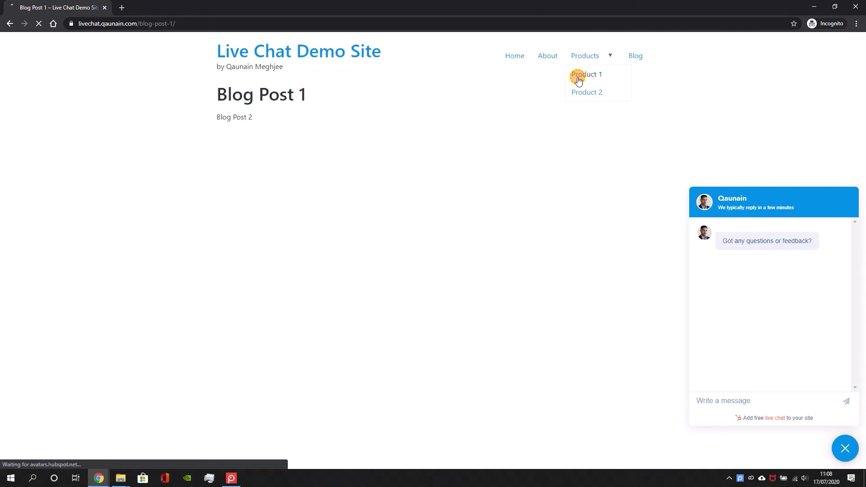
click(546, 58)
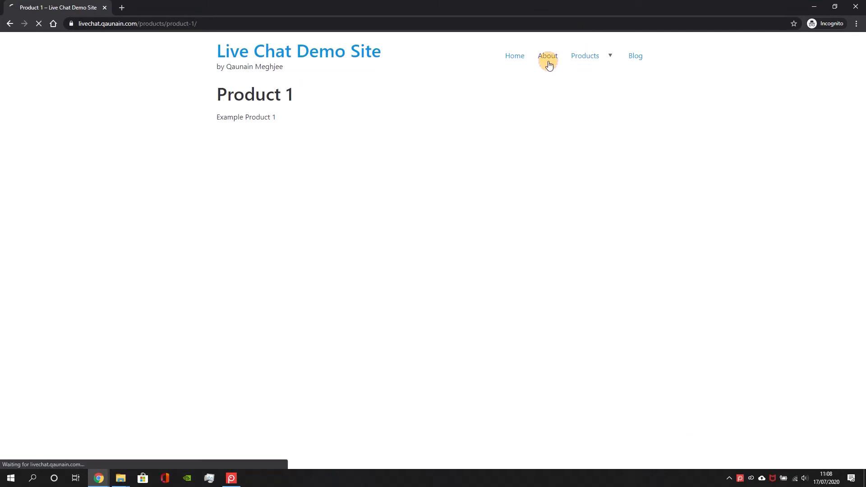
click(581, 56)
mouse_move(580, 57)
click(584, 76)
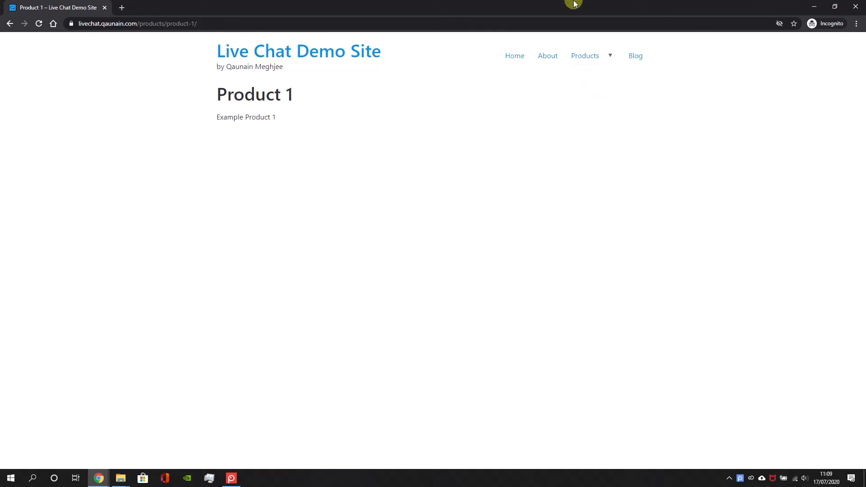
In the WordPress admin, add a new page titled "Product 3" with the content "Example product 3"
double_click(574, 4)
click(480, 5)
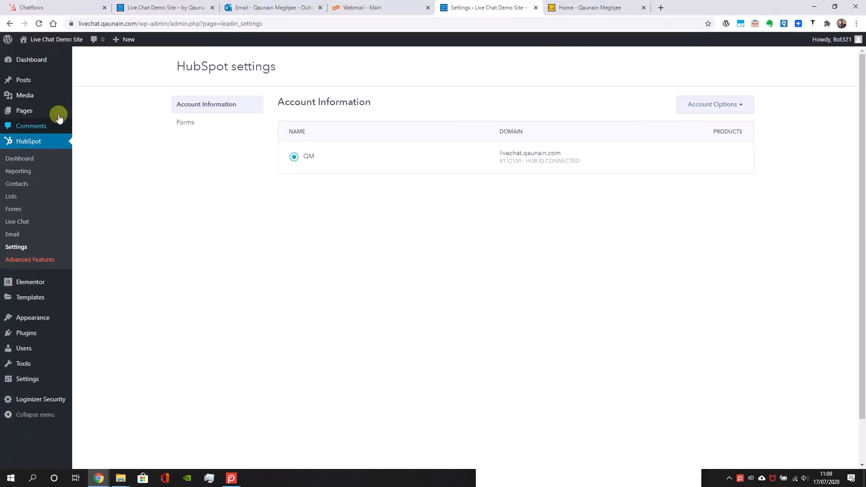
mouse_move(56, 111)
click(91, 112)
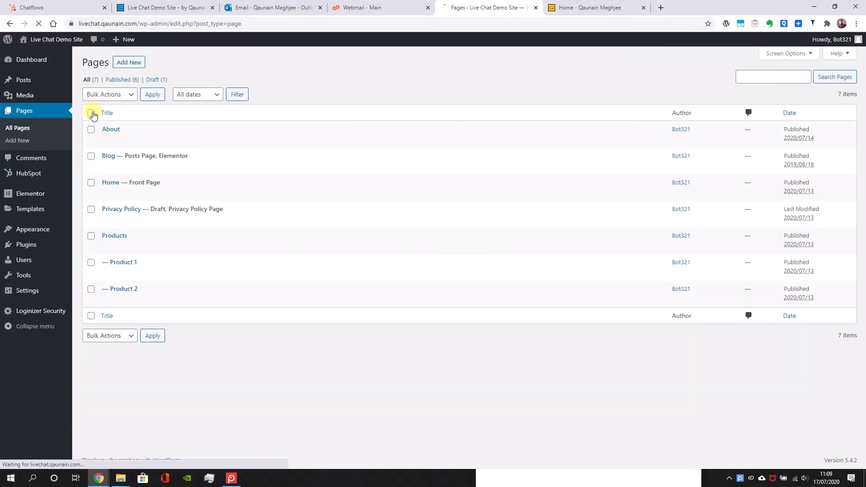
click(131, 63)
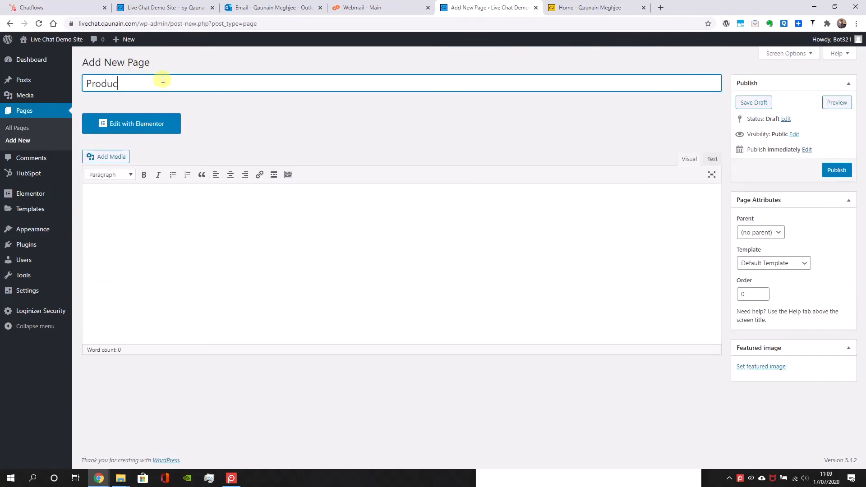
key(Tab)
click(95, 239)
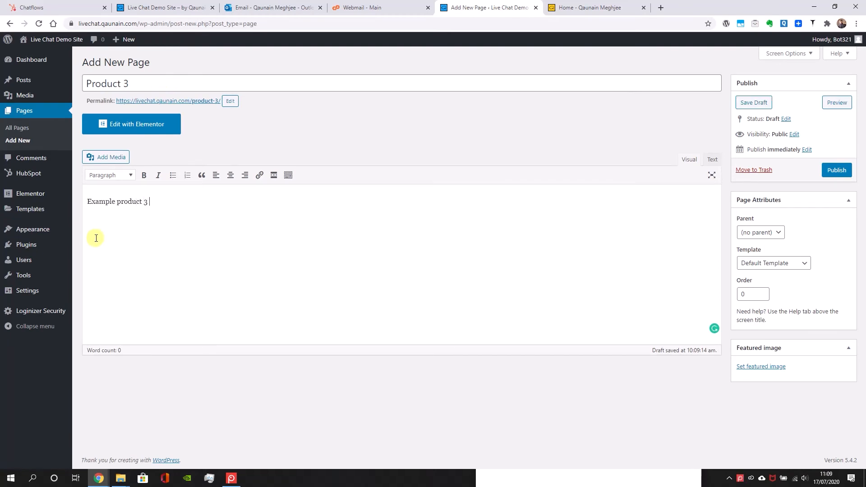
Leave the Product 3 page without a parent and publish it
click(756, 232)
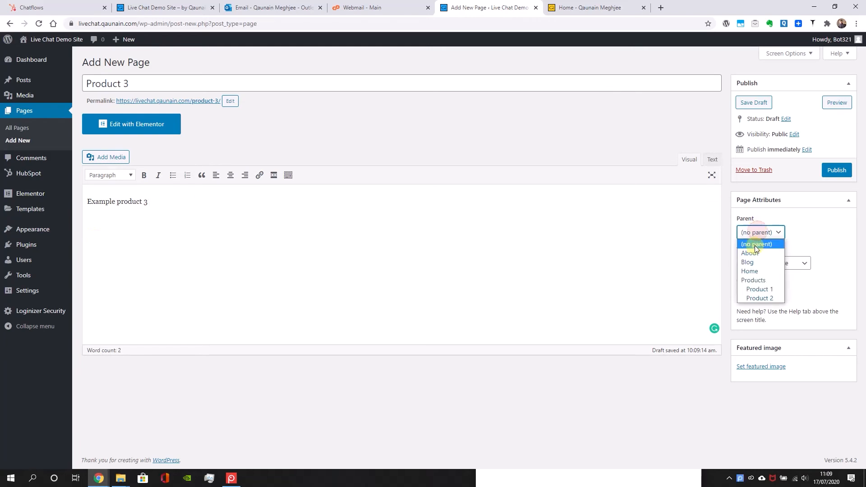
click(756, 244)
click(830, 164)
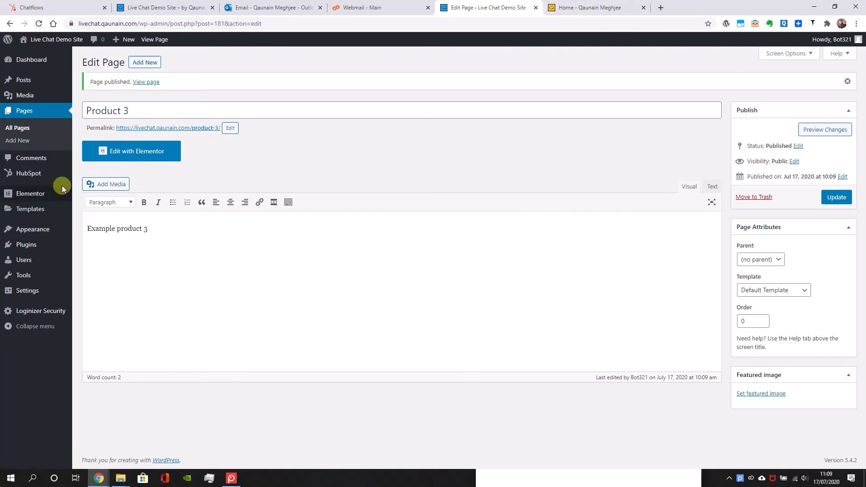
Add the Product 3 page to the Main menu as a sub item of Products below Product 2, and save the menu
mouse_move(41, 229)
click(90, 258)
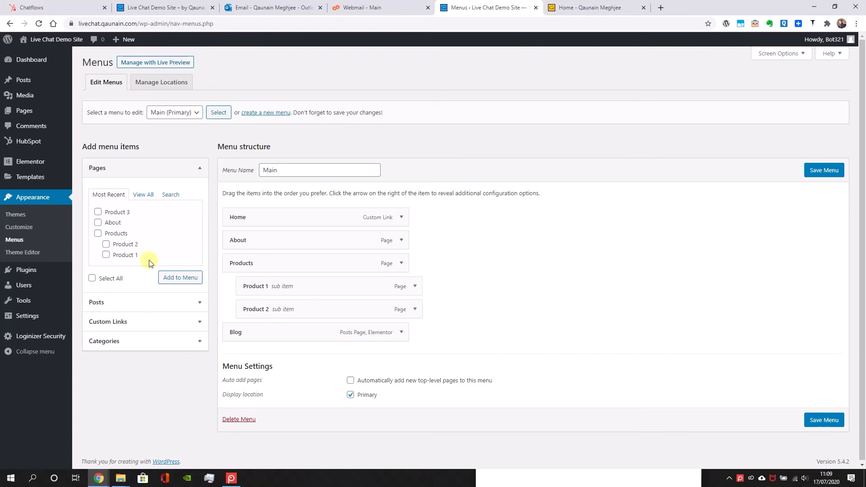
click(121, 214)
click(180, 277)
drag(267, 348, 285, 332)
click(824, 170)
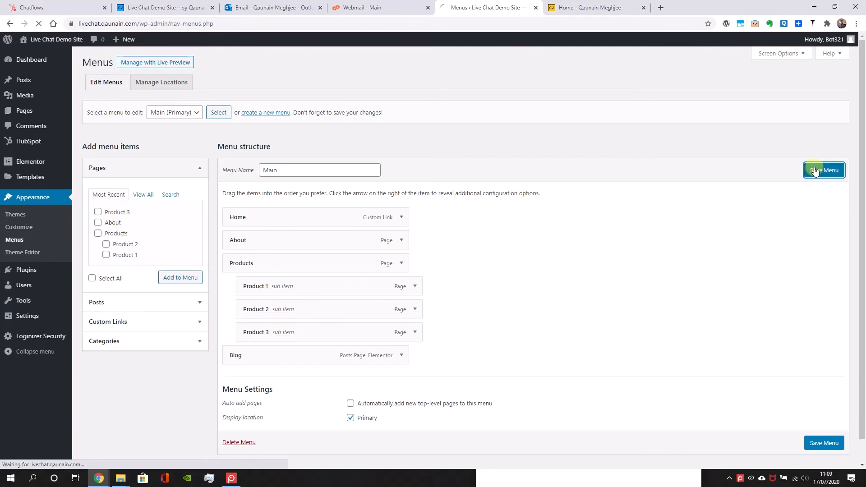
Close the existing incognito window and load the demo site's home page in a new one
click(99, 478)
click(217, 436)
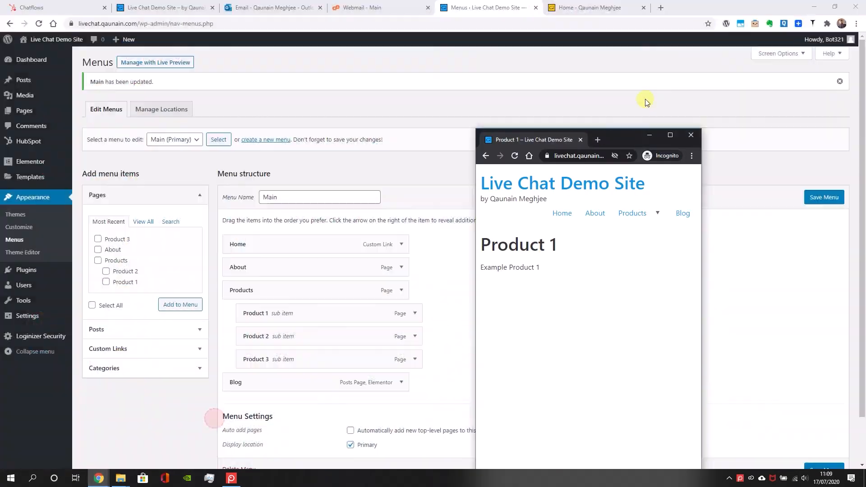
click(669, 135)
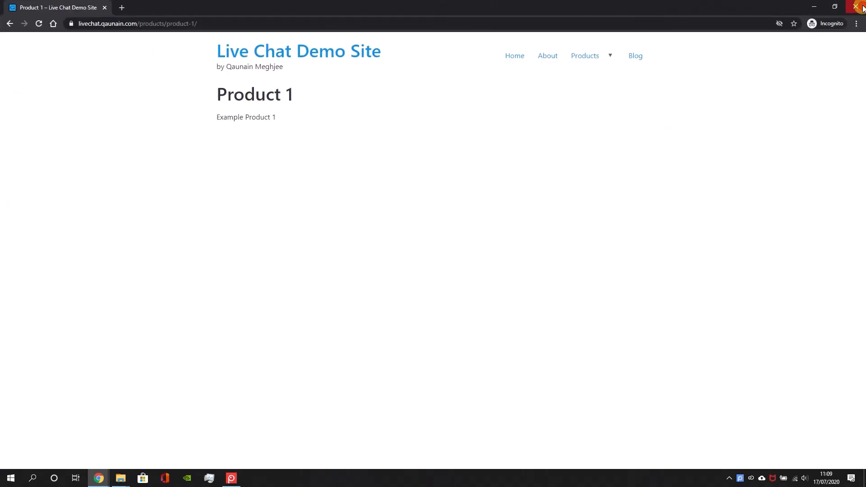
click(857, 7)
key(ctrl+shift+n)
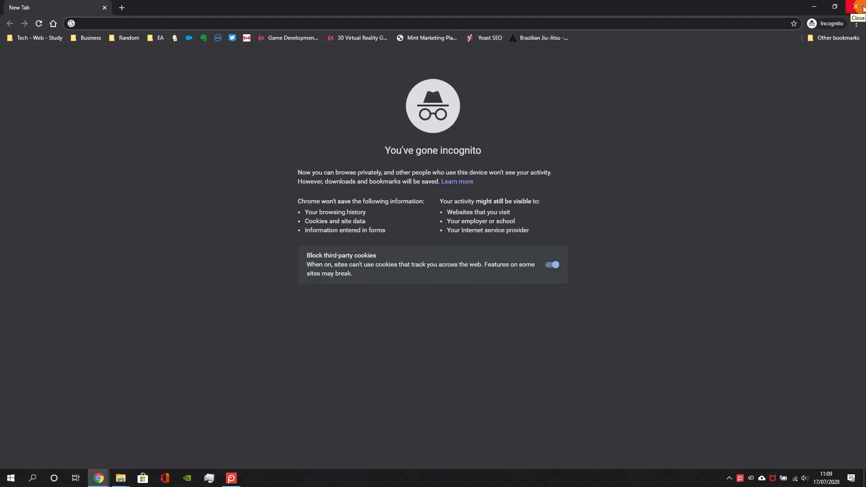
click(299, 18)
text(https://livechat.qaunain.com)
key(Return)
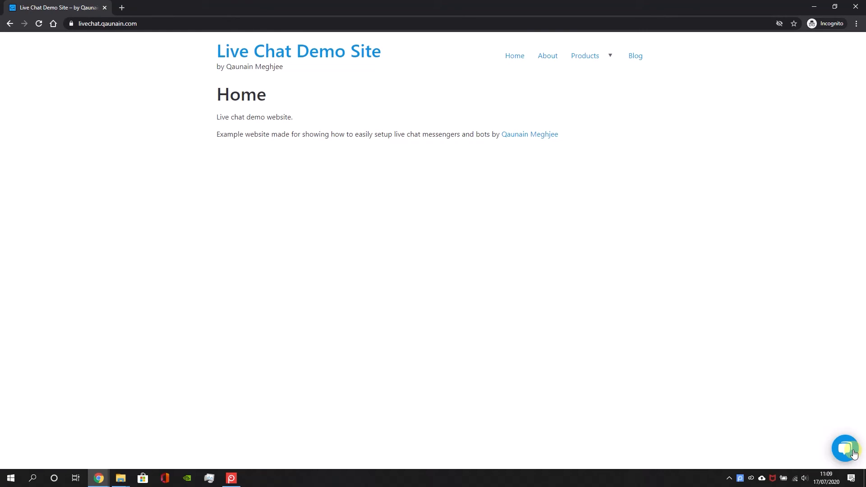
Check the Product 1, Product 2 and Product 3 pages for the chat widget, and examine the path in Product 3's address
mouse_move(588, 55)
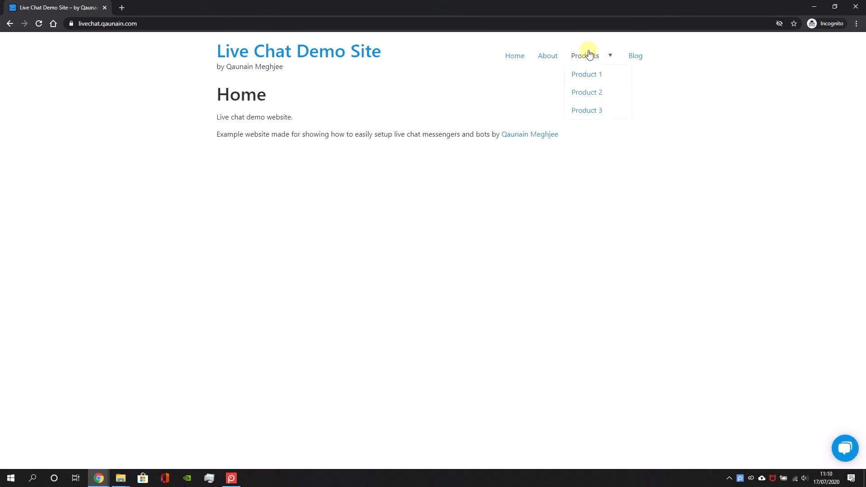
click(592, 80)
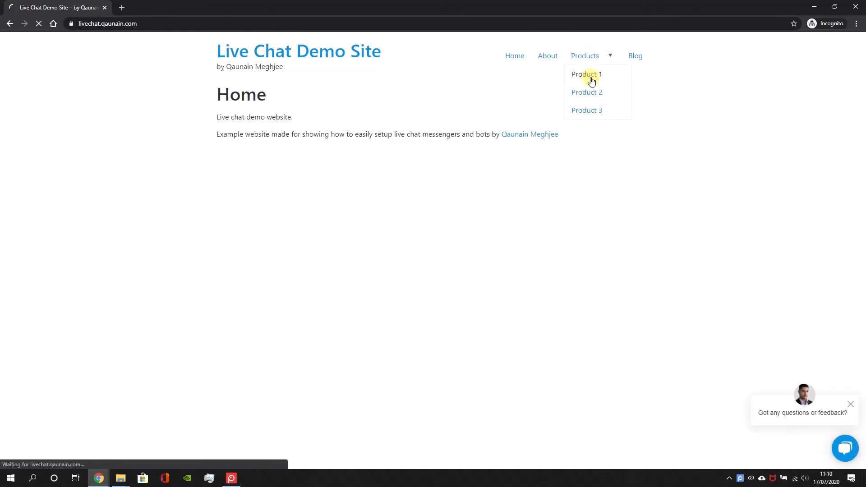
mouse_move(598, 57)
click(592, 97)
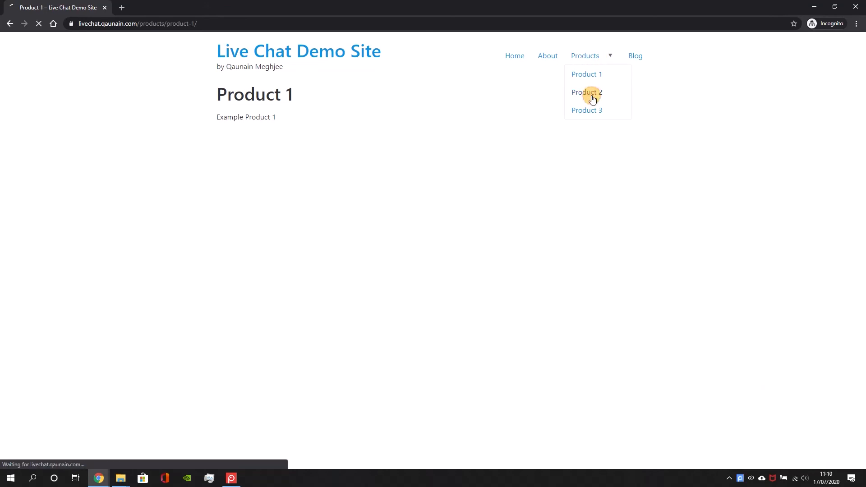
click(594, 110)
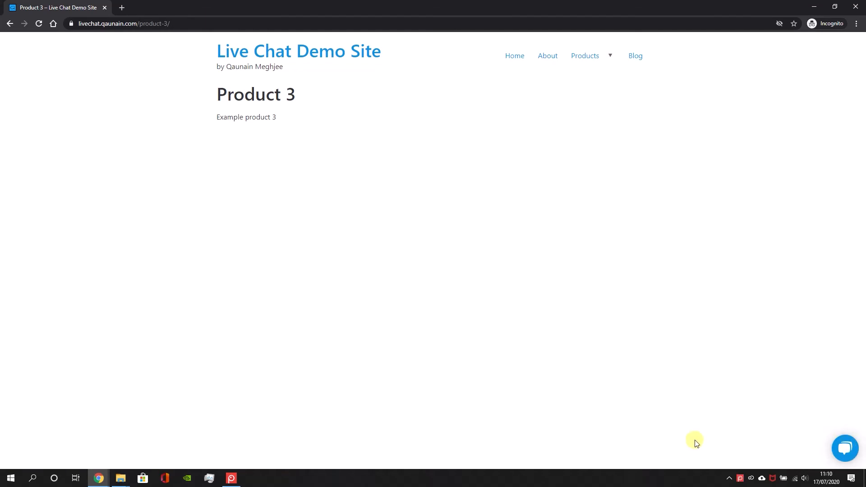
click(171, 23)
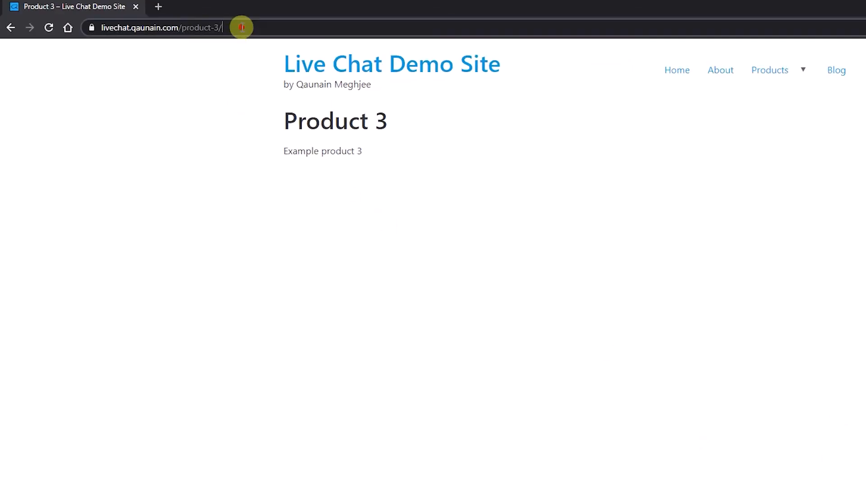
click(207, 28)
drag(207, 28, 271, 17)
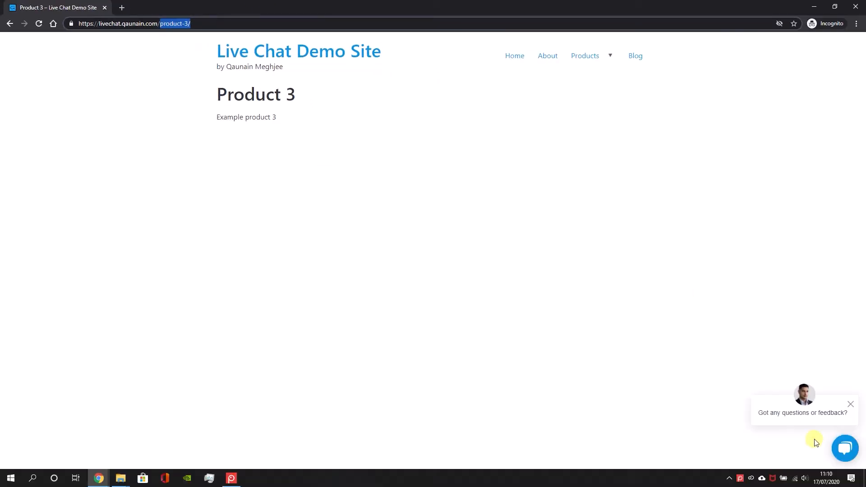
Back in the WordPress pages list, set Products as the parent of the Product 3 page and update it
drag(625, 4, 690, 126)
click(86, 111)
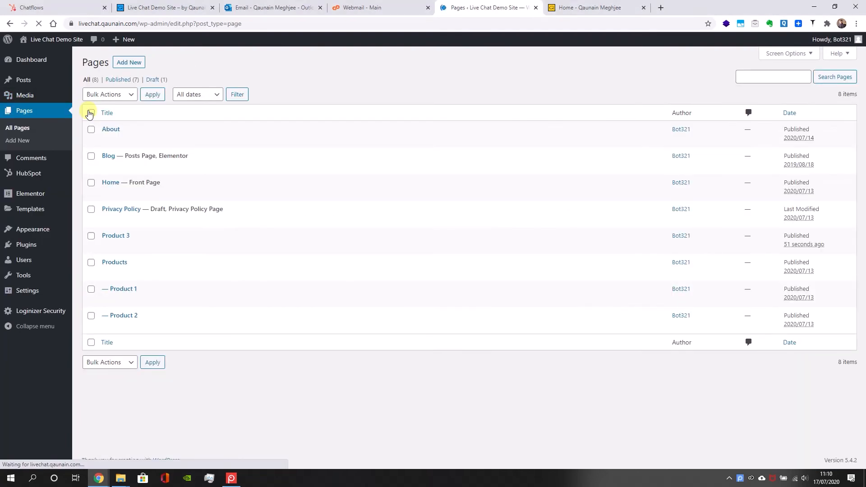
mouse_move(120, 276)
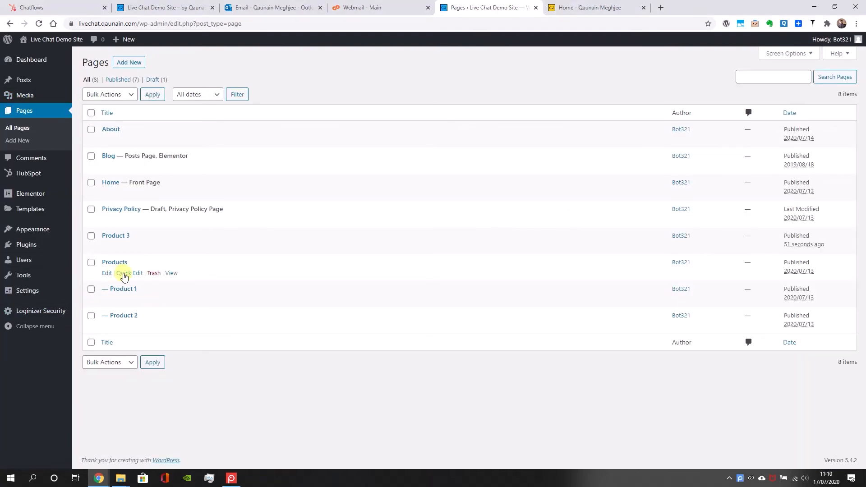
click(127, 248)
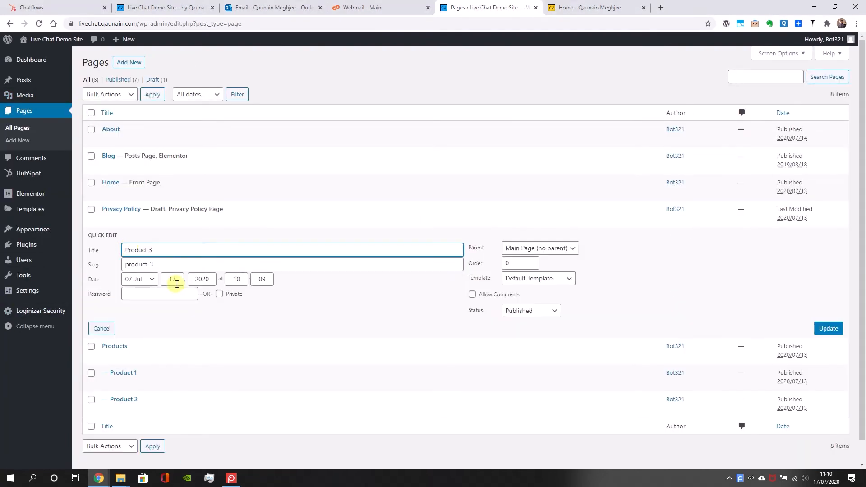
click(559, 248)
click(541, 299)
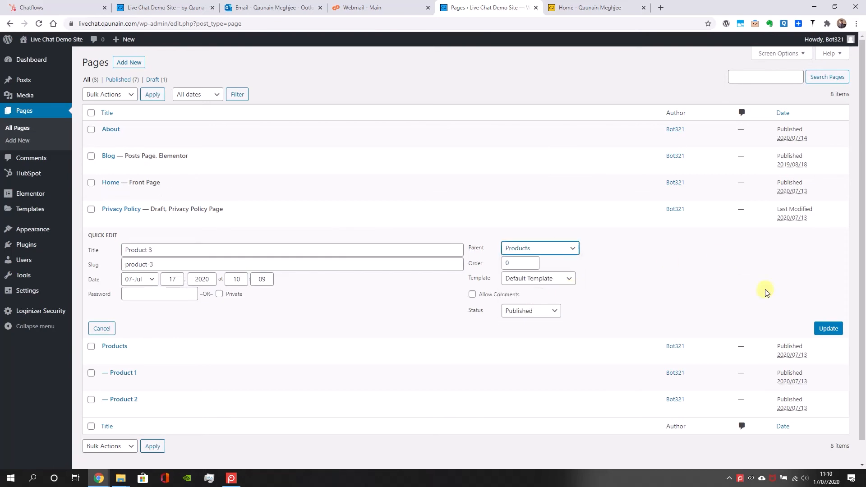
click(818, 327)
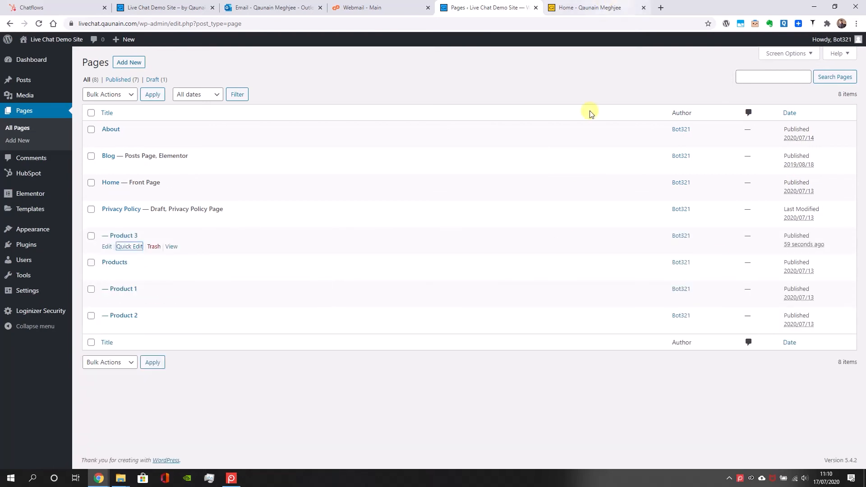
Reload Product 3 in the incognito window, check its address and the chat widget, and compare with the home page
click(95, 482)
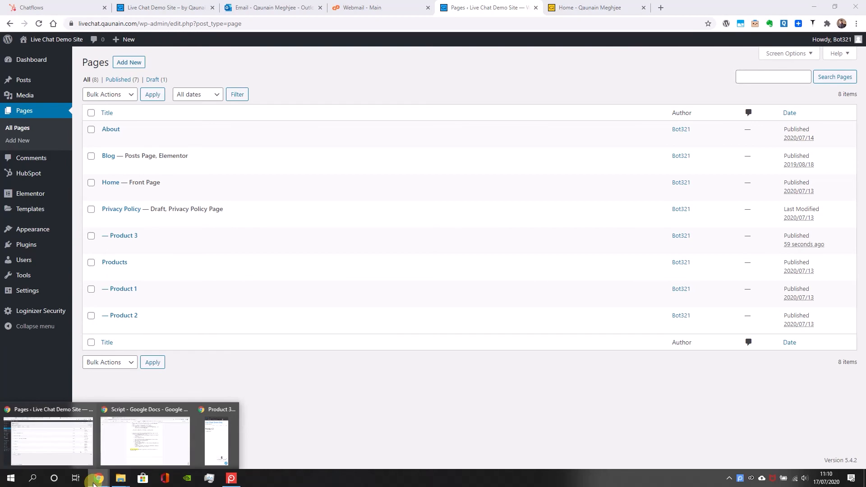
click(218, 437)
click(772, 123)
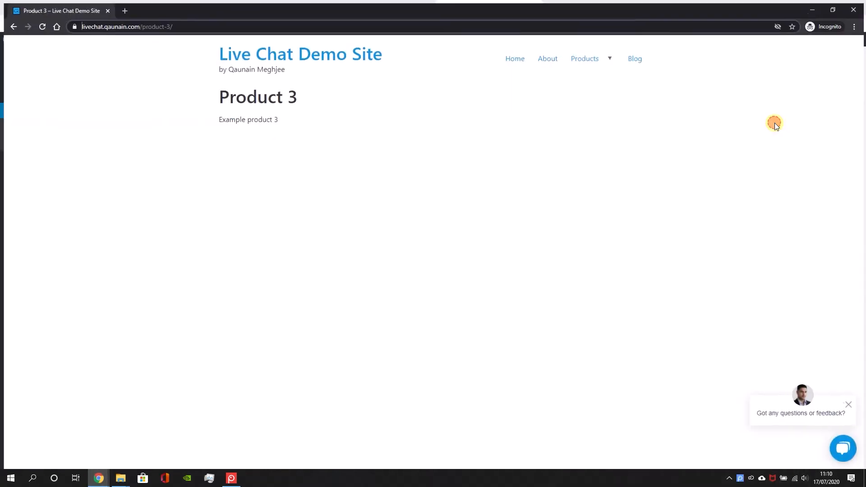
key(Return)
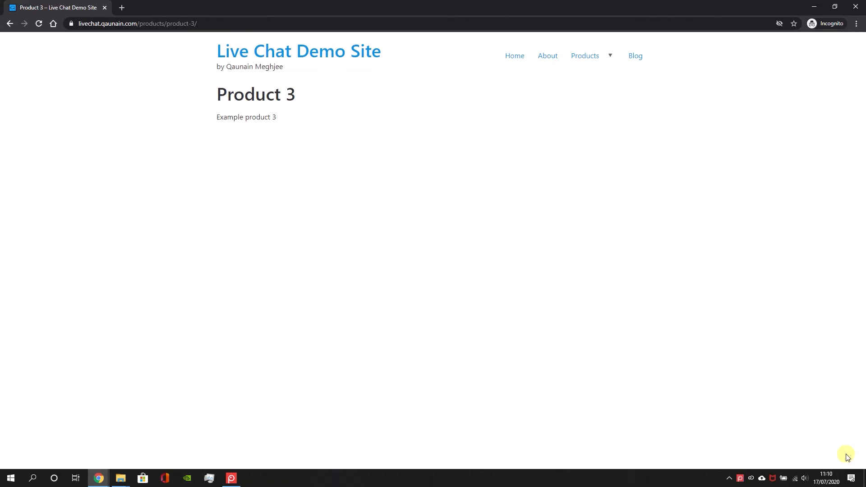
drag(143, 24, 214, 25)
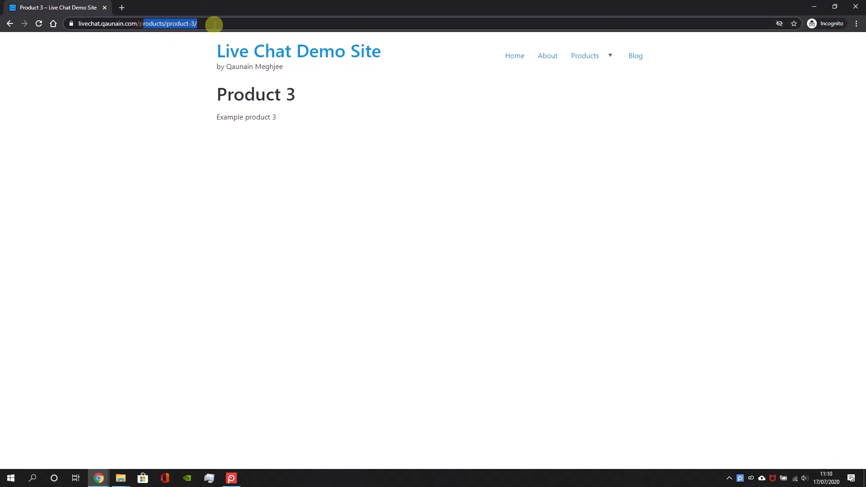
click(509, 57)
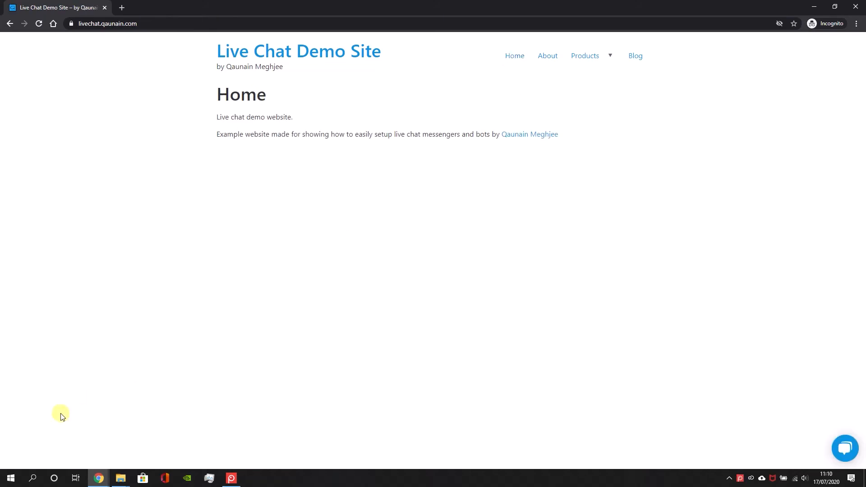
Switch back to the HubSpot chatflow's targeting settings and review the rule hiding chat when the website URL contains /products/
key(alt+Tab)
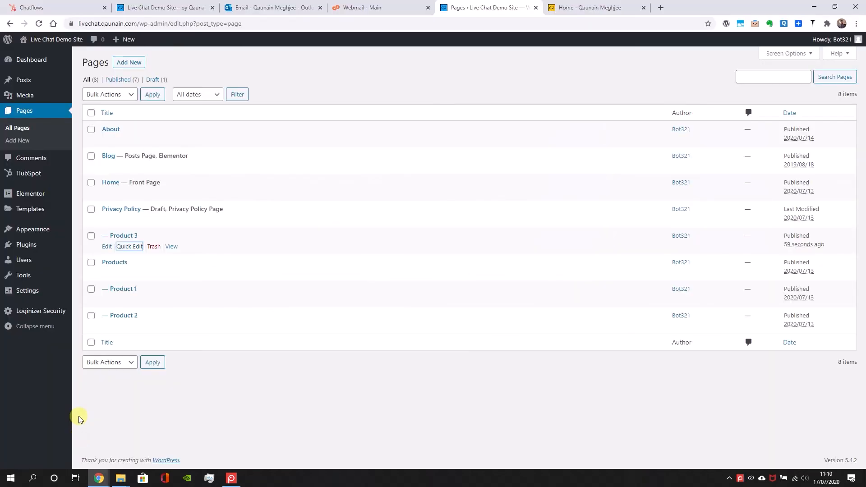
click(163, 7)
click(47, 4)
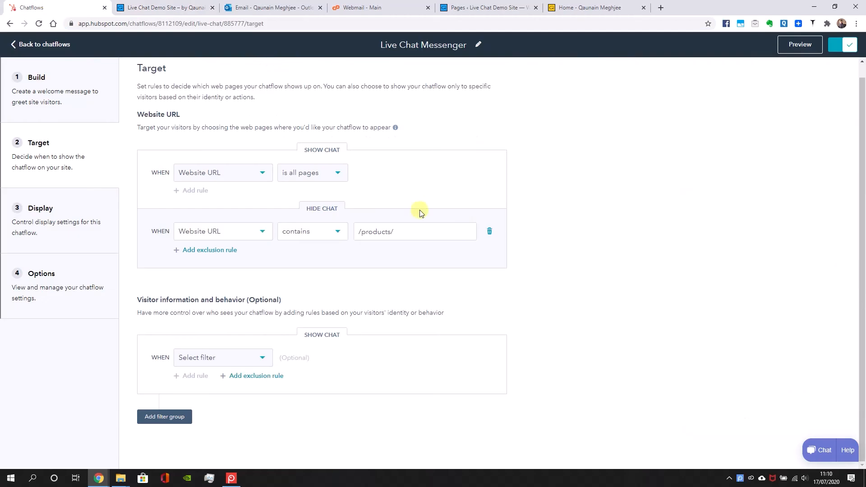
click(401, 232)
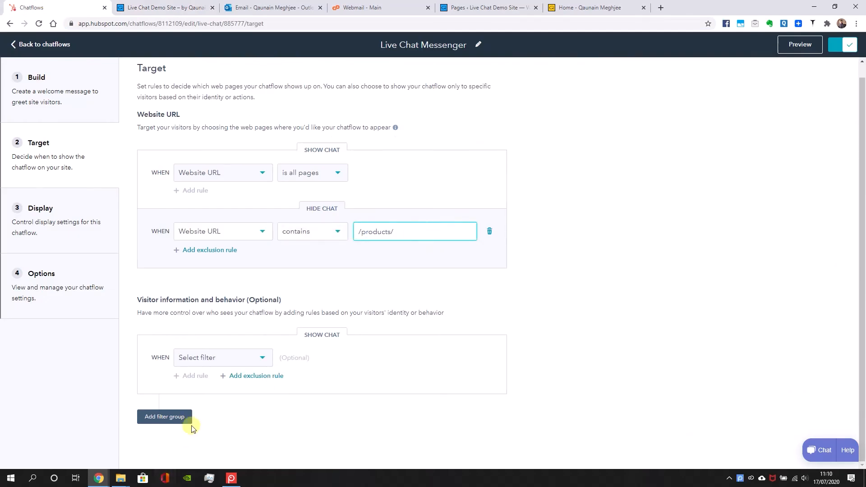
Start a new chatflow from the chatflows list and preview the Qualify leads, Meetings and Tickets bot templates
click(49, 45)
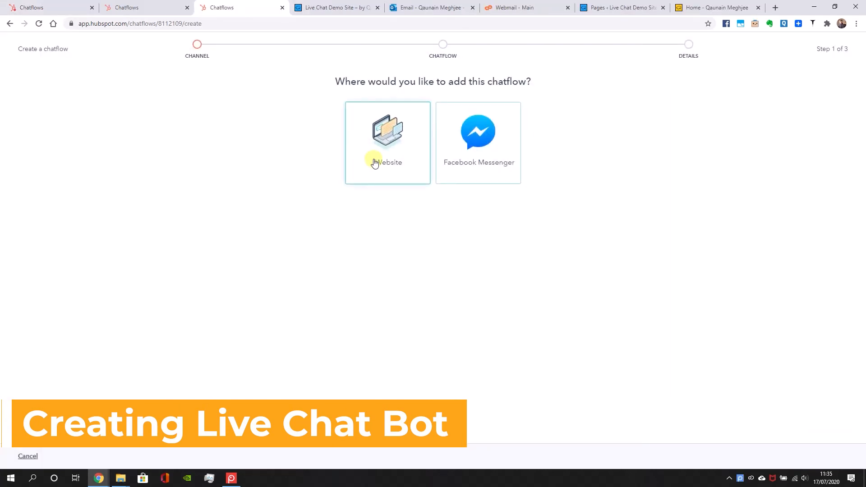
click(374, 163)
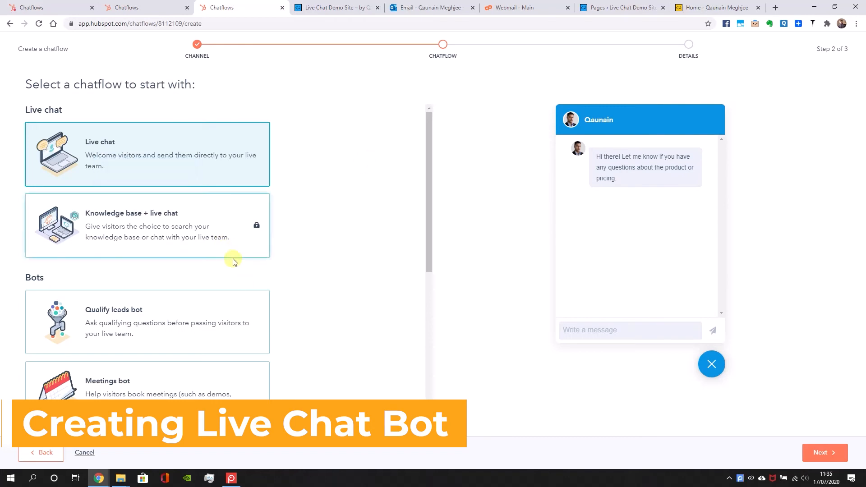
scroll(159, 384, down, 1)
click(160, 296)
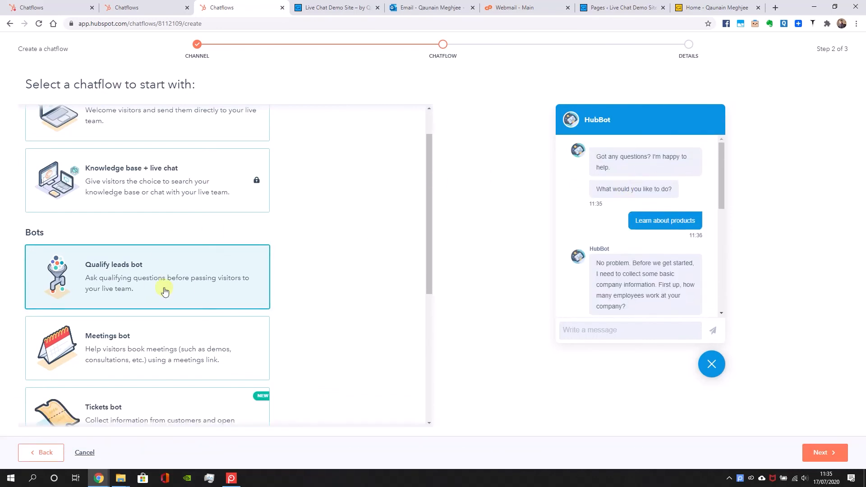
scroll(188, 287, down, 4)
click(181, 188)
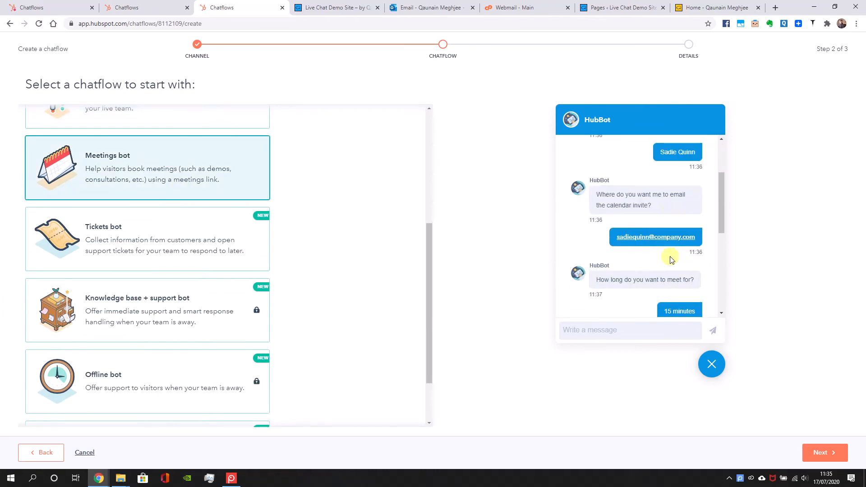
scroll(213, 345, down, 2)
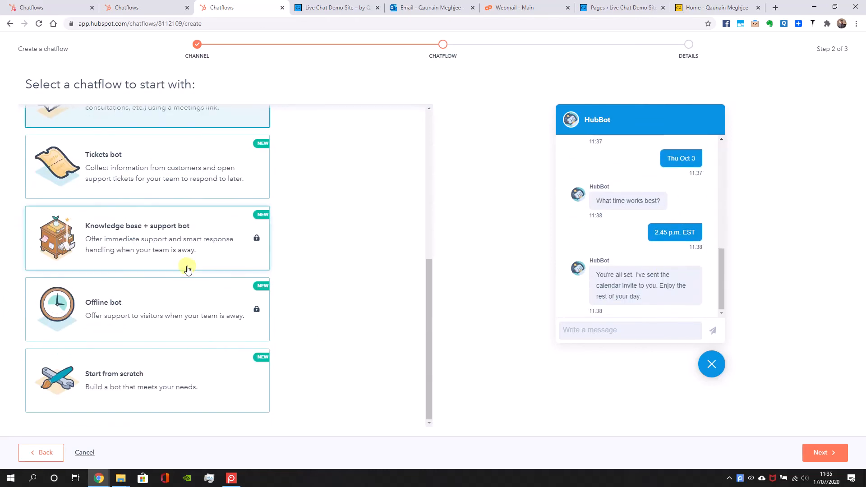
click(165, 189)
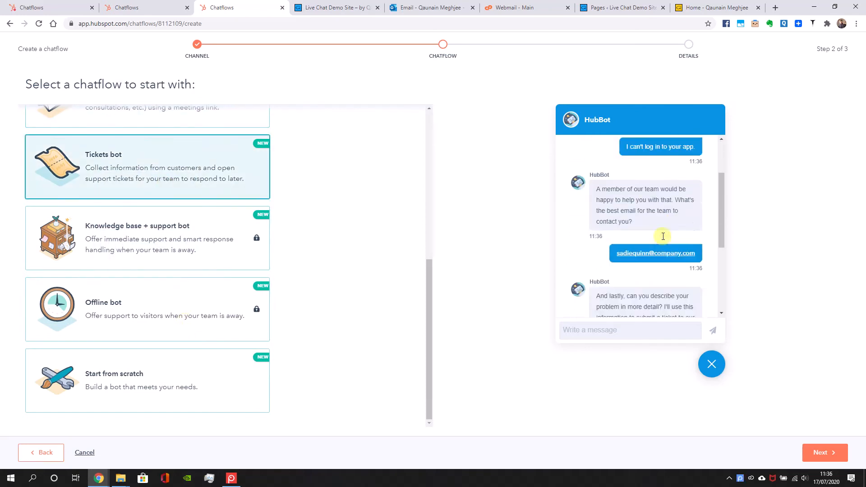
Create the chatflow with the Start from scratch bot template, keeping the Inbox inbox and English as the language
click(181, 383)
click(810, 449)
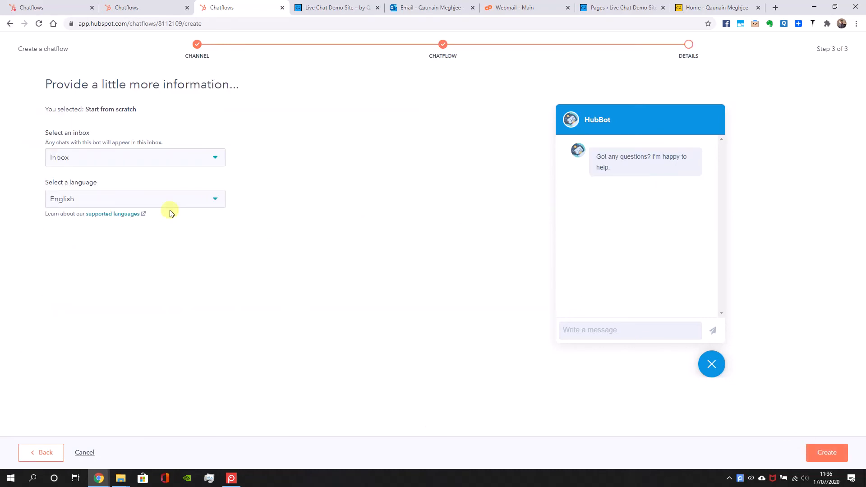
click(818, 458)
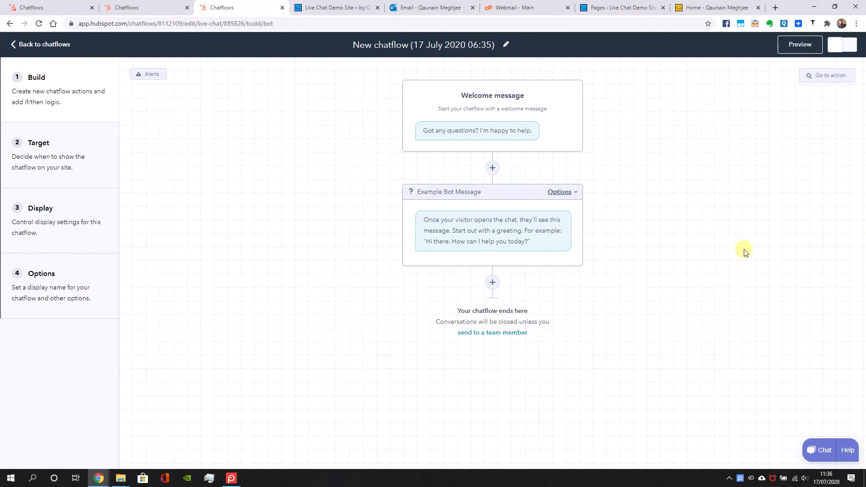
Add a Send to team member action after the Example Bot Message, keeping Send to team member as its action name
click(492, 283)
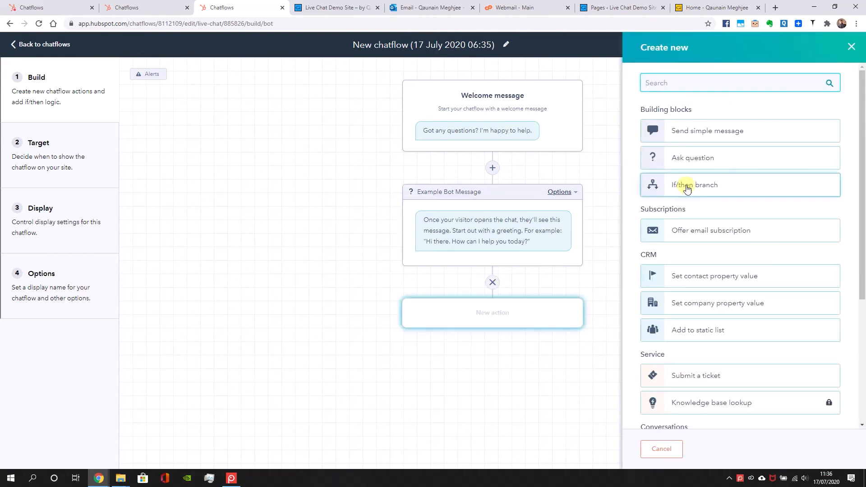
scroll(704, 294, down, 2)
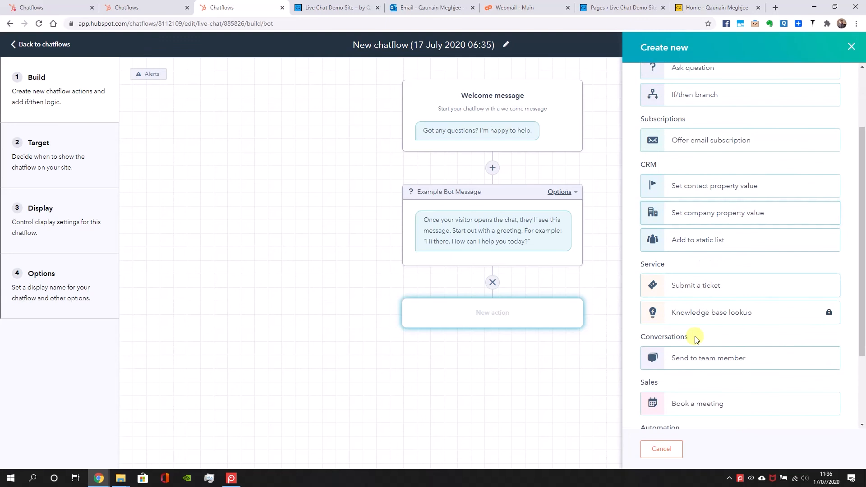
click(682, 358)
text(Send to team member)
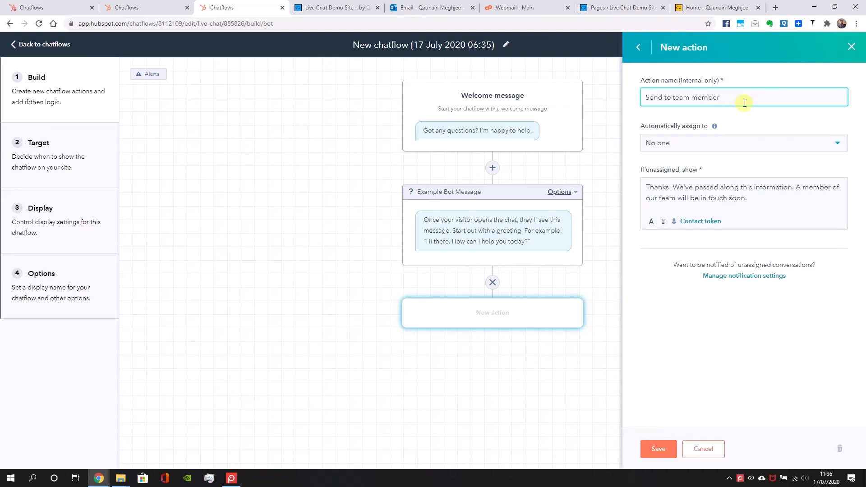
Replace the message shown when unassigned with "Thanks" followed by the First name contact token
click(719, 191)
key(ctrl+a)
text(T)
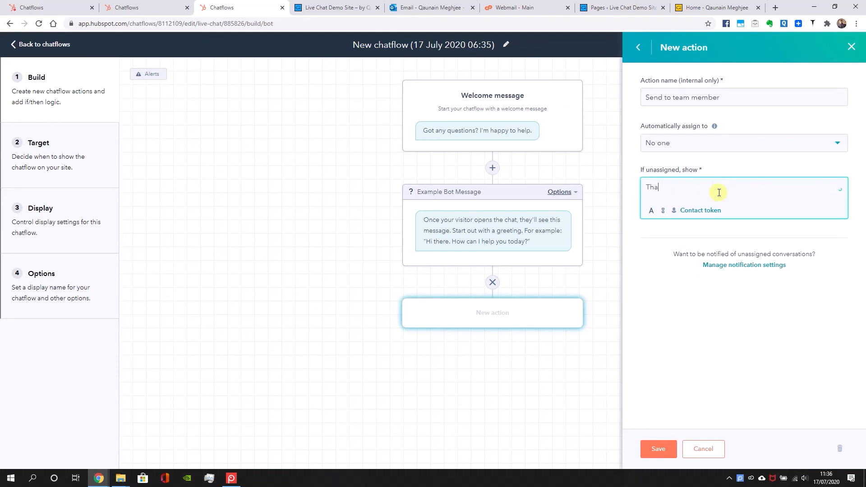
click(696, 212)
click(716, 116)
text(first n)
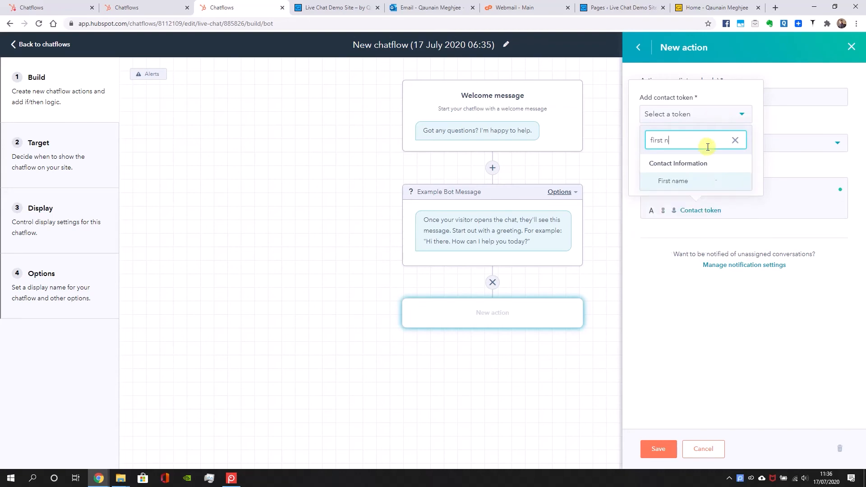
click(697, 176)
click(648, 180)
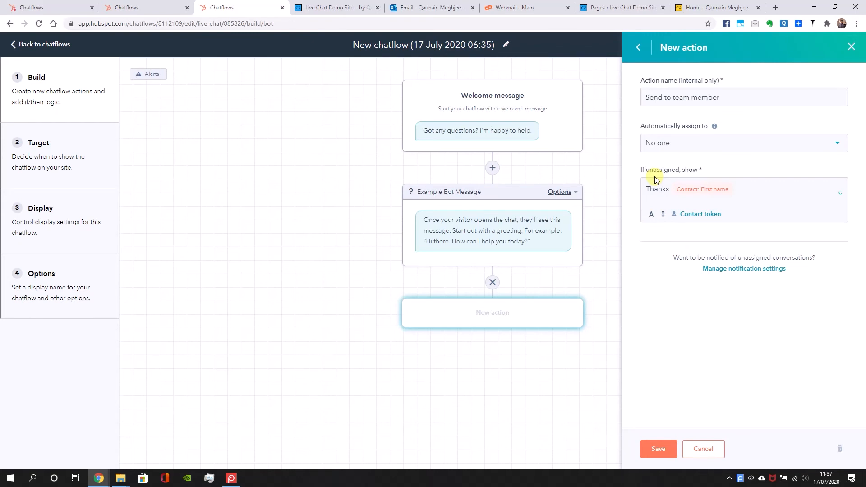
Continue the unassigned message with ", we're looking into your", the Persona contact token and "enquiry", and save the action
click(753, 188)
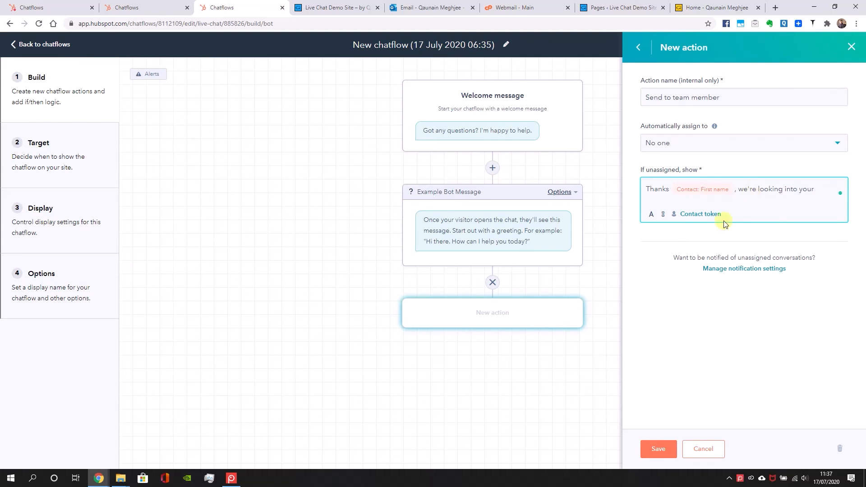
click(709, 213)
click(719, 120)
text(pers)
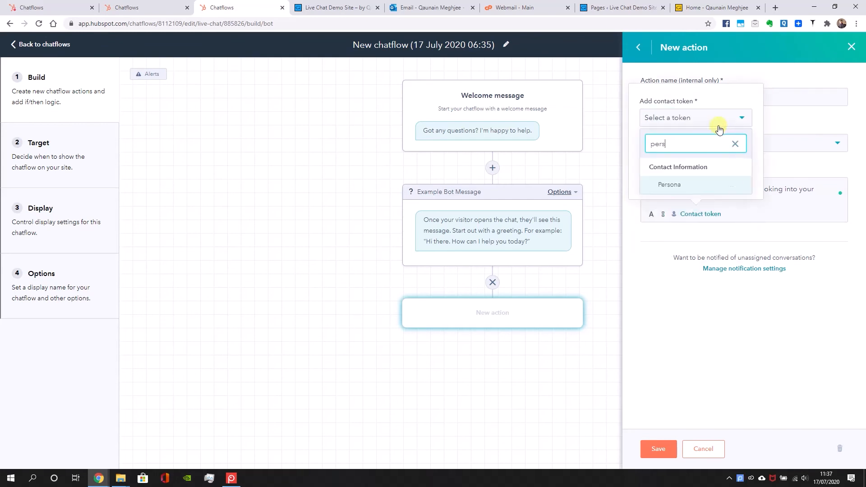
click(681, 184)
click(661, 186)
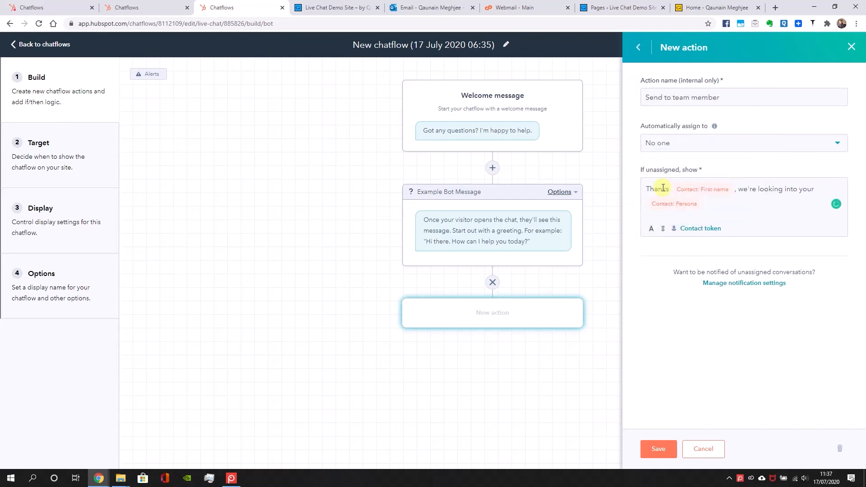
click(710, 206)
text(nquiry)
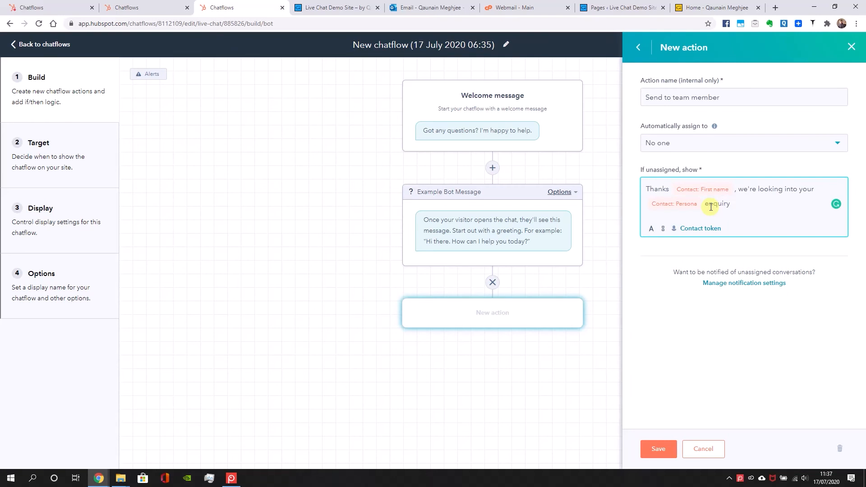
click(658, 447)
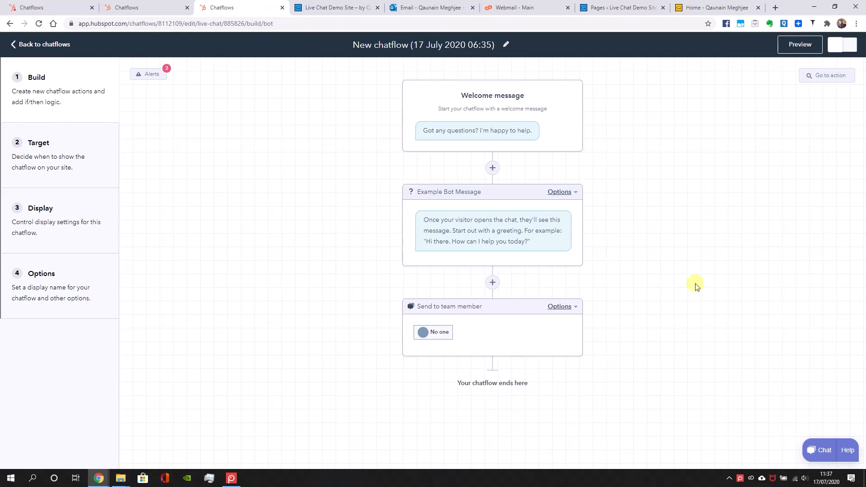
Rename the Send to team member action as "Send to agent" and save it
click(509, 317)
triple_click(736, 125)
text(Send to agent)
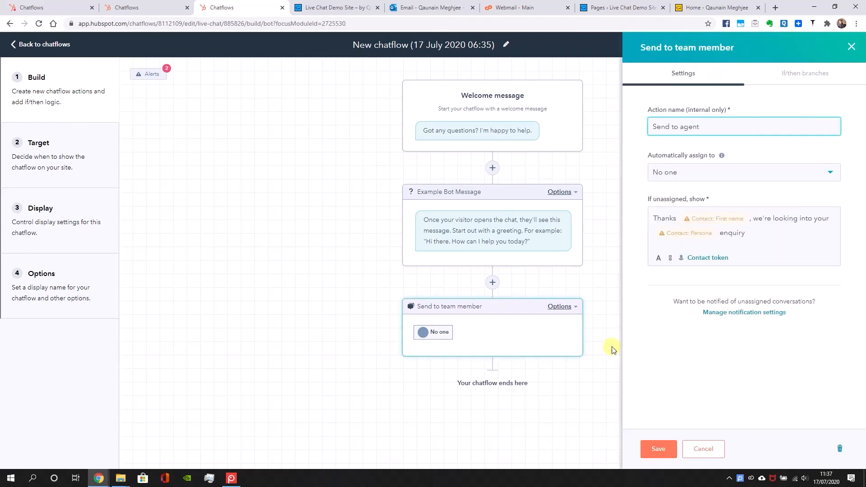
click(653, 449)
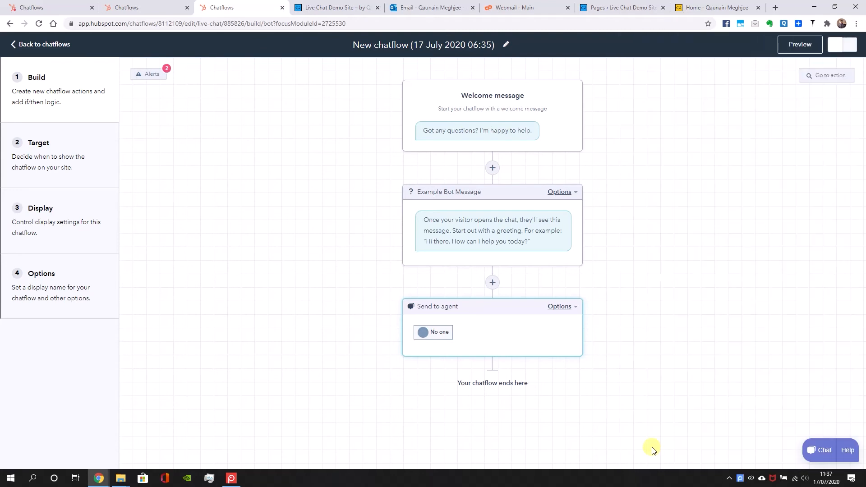
Change the chatflow's welcome message to "What brings you here today?" and save it
click(502, 133)
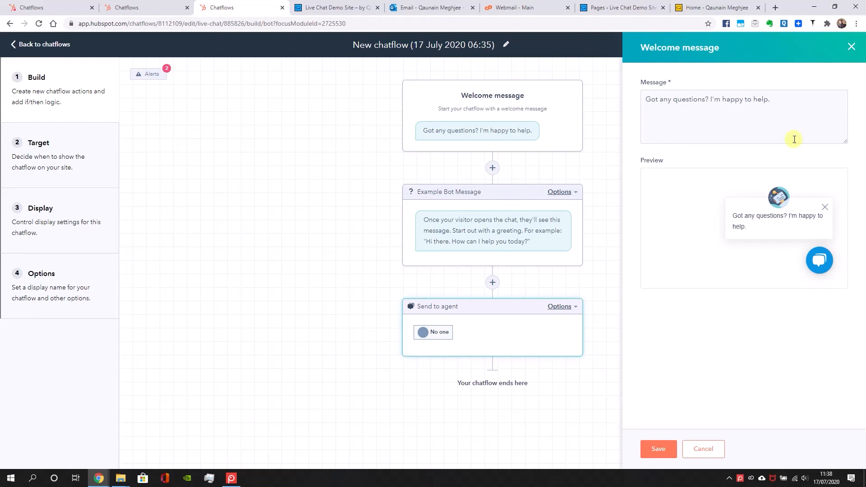
key(ctrl+a)
text(What brings you here today)
click(649, 448)
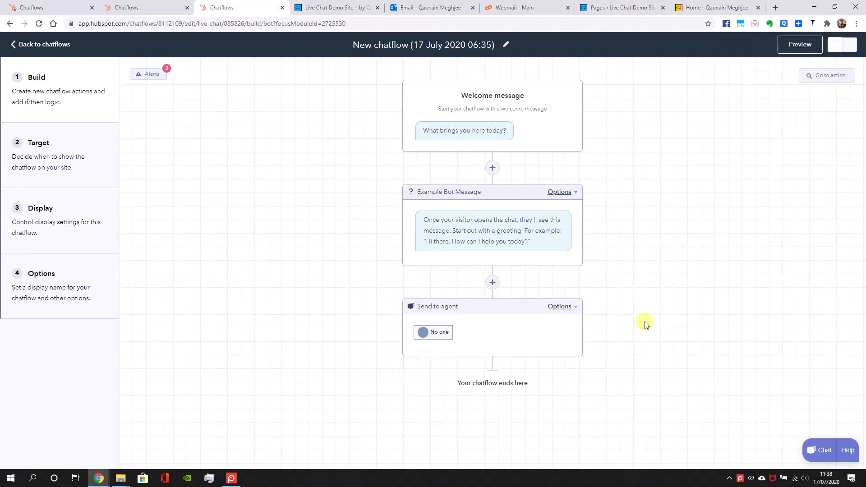
Add a custom question right after the welcome message, named "Purpose on site", with the message "Select one of the options"
click(496, 167)
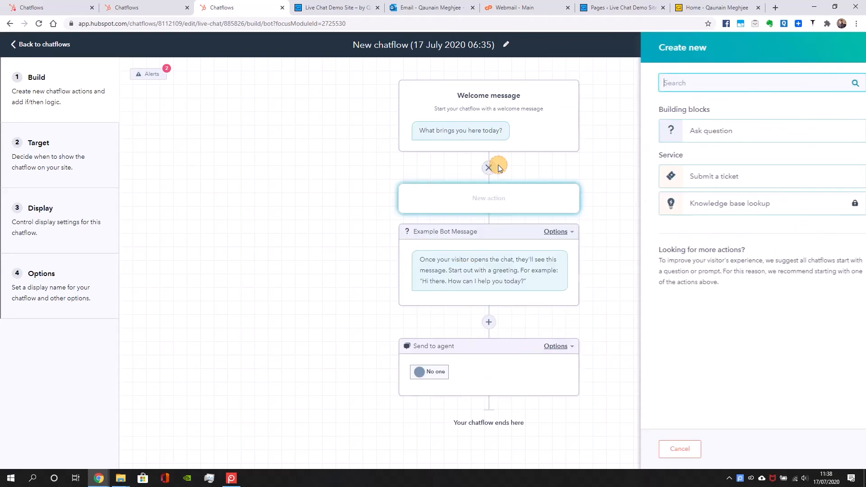
click(676, 139)
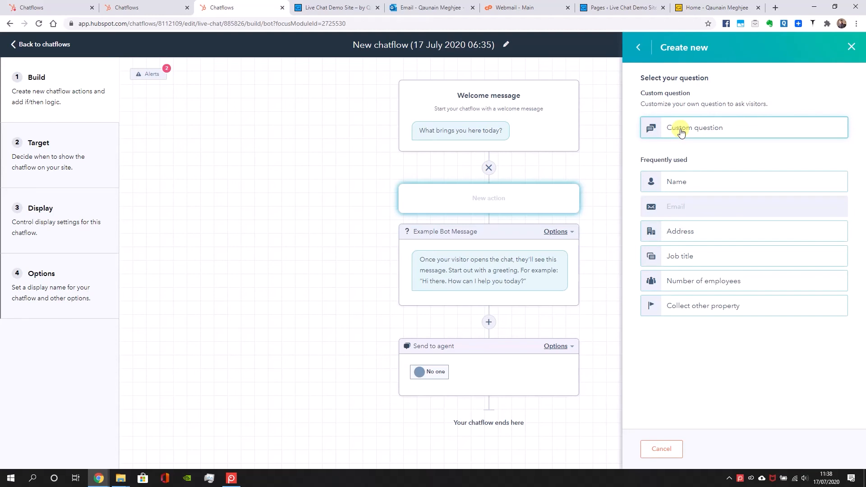
click(682, 129)
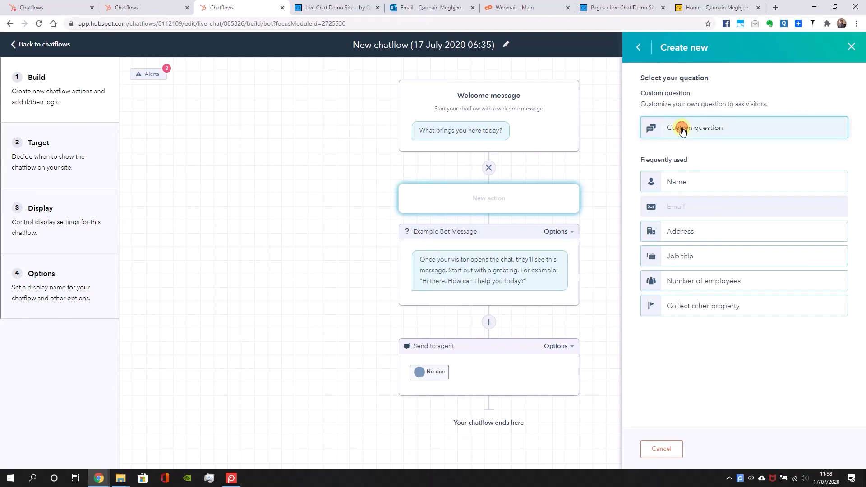
drag(718, 95, 618, 99)
text(Purpose on site)
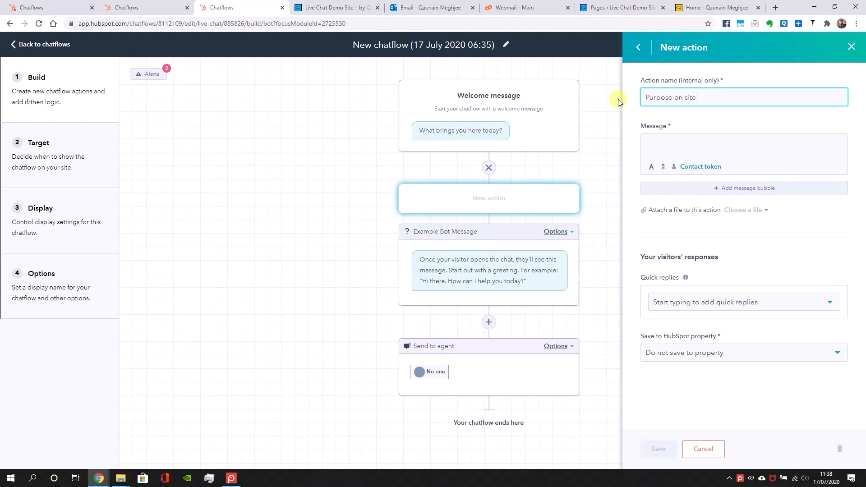
click(648, 142)
text(Select )
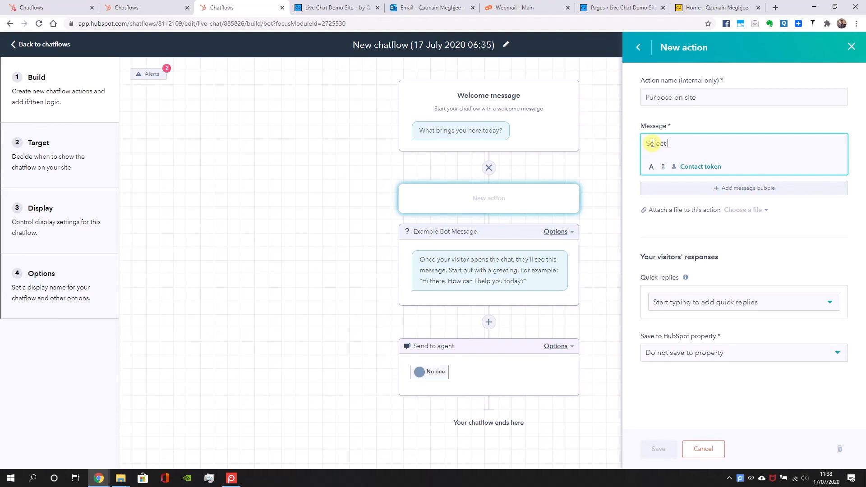
text(one of the options)
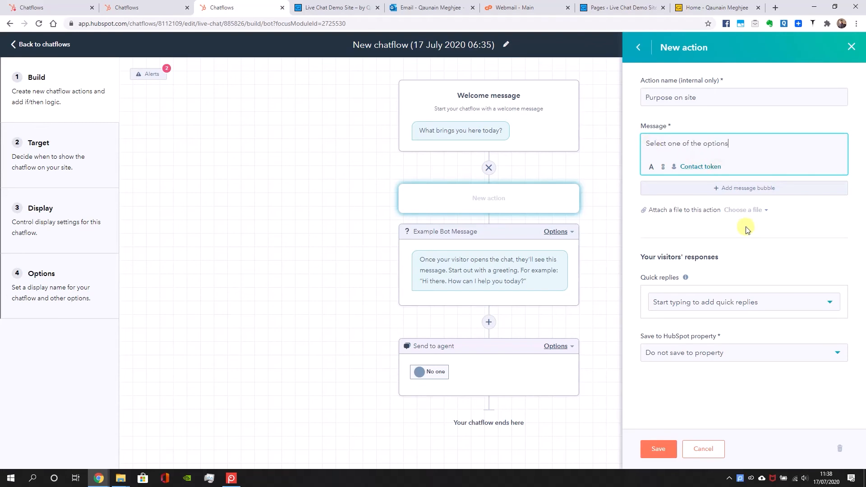
Enter Just Browsing, CV, Portfolio, Quote and Other as quick replies for the new question
click(711, 312)
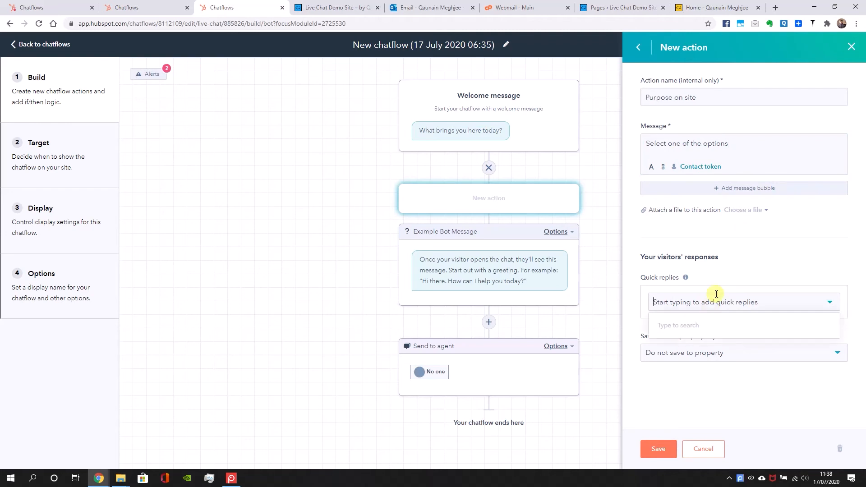
text(Just Browsin)
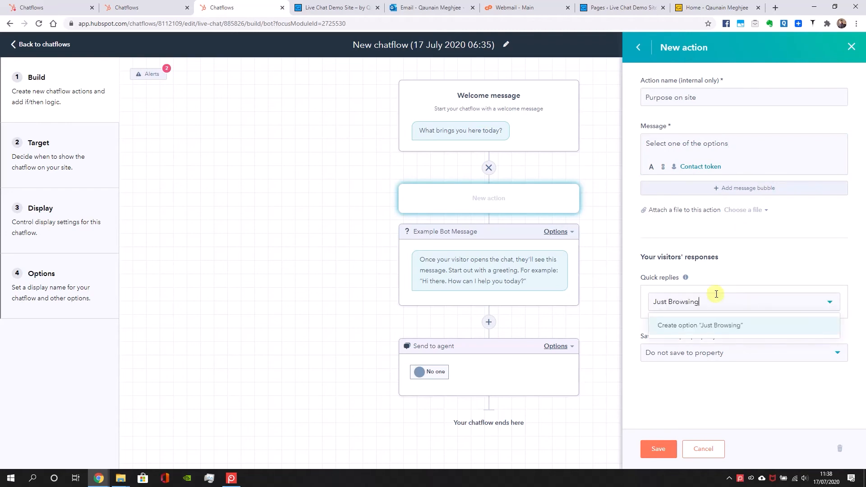
text(g)
key(Return)
text(CV)
key(Return)
text(Portfoli)
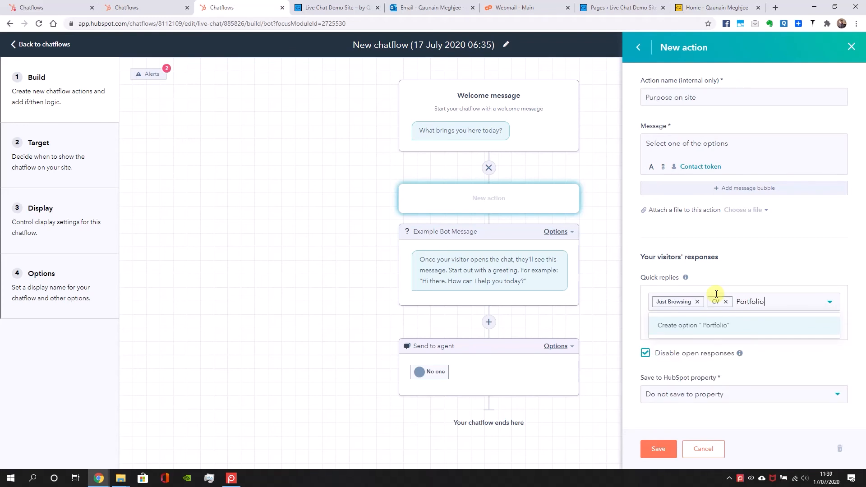
text(o)
key(Return)
text(Quote)
key(Return)
text(Other)
key(Return)
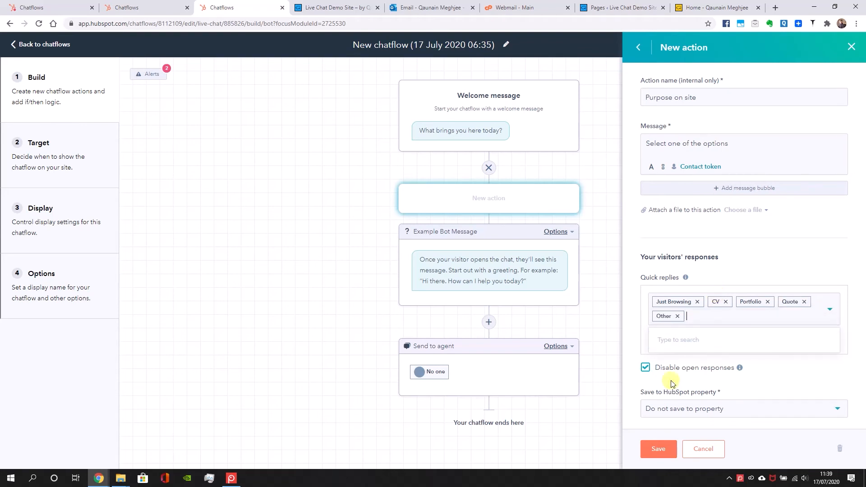
Set the question's responses to save to the Persona property and save the action
click(715, 409)
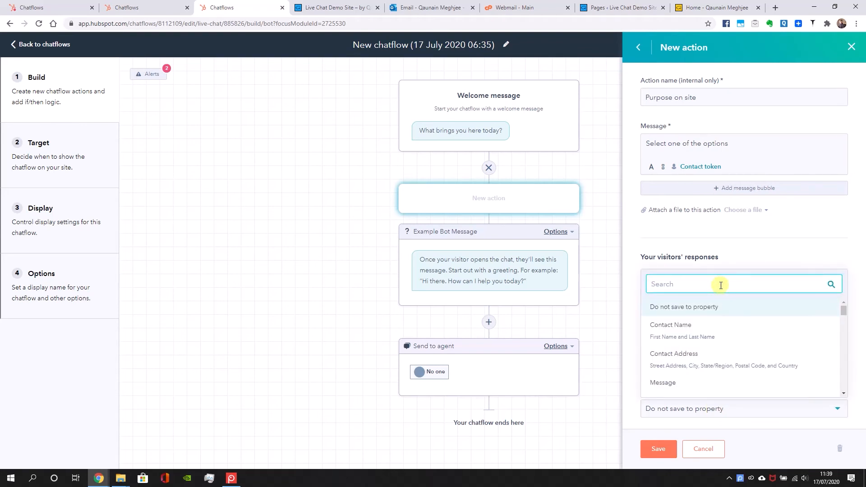
text(pers)
click(700, 388)
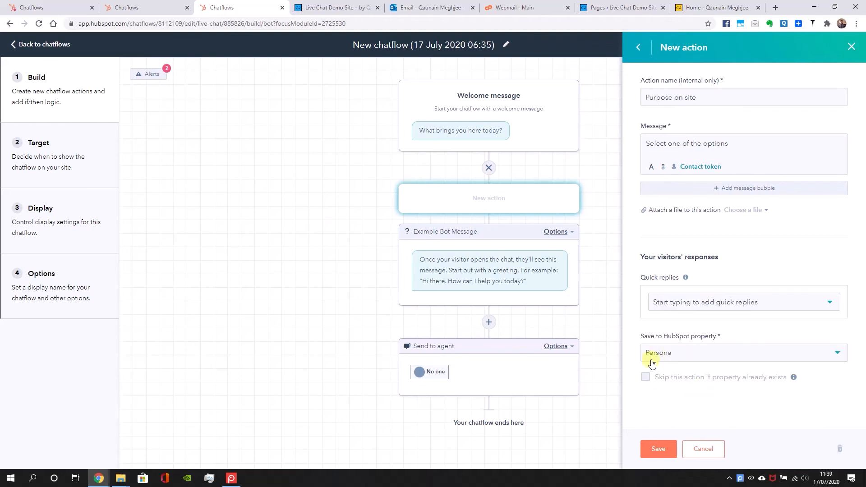
click(647, 450)
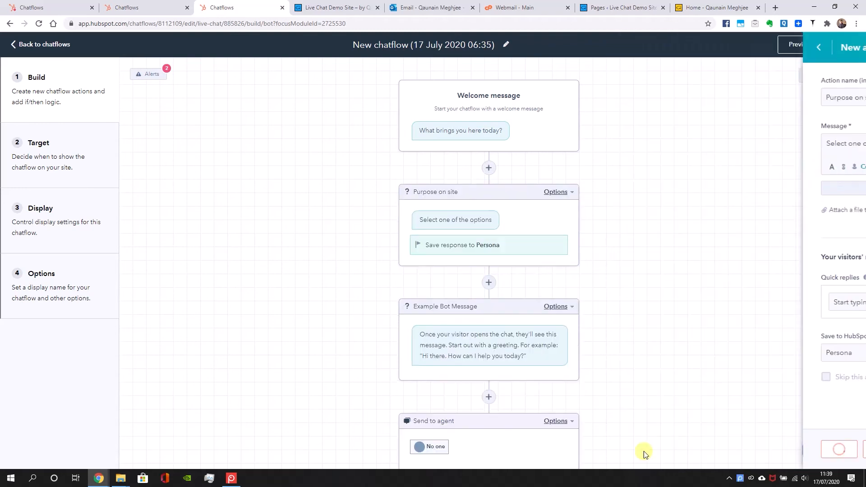
Reopen the Purpose on site question, add the quick replies Just Browsing, CV, Portfolio, Quote and Other, and save it
click(540, 207)
click(694, 333)
text(Just)
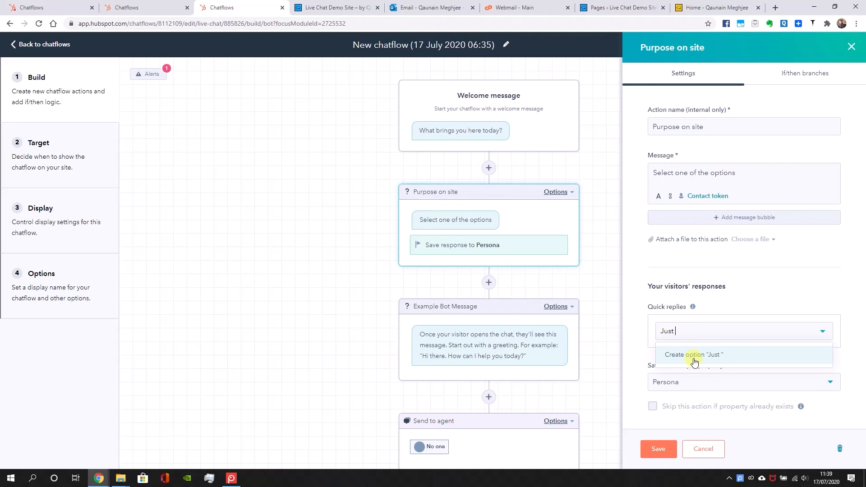
text( Browsing)
key(Return)
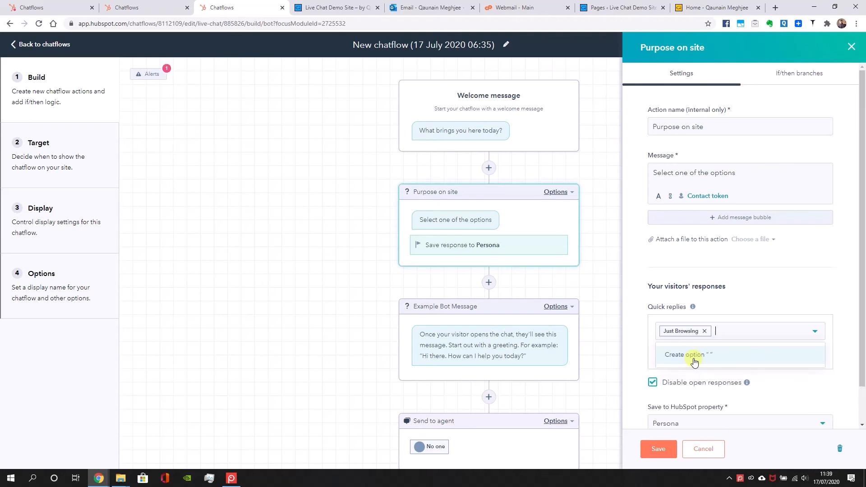
text(CV)
key(Return)
text(Portfolio)
key(Return)
text(Quote)
key(Return)
text(O)
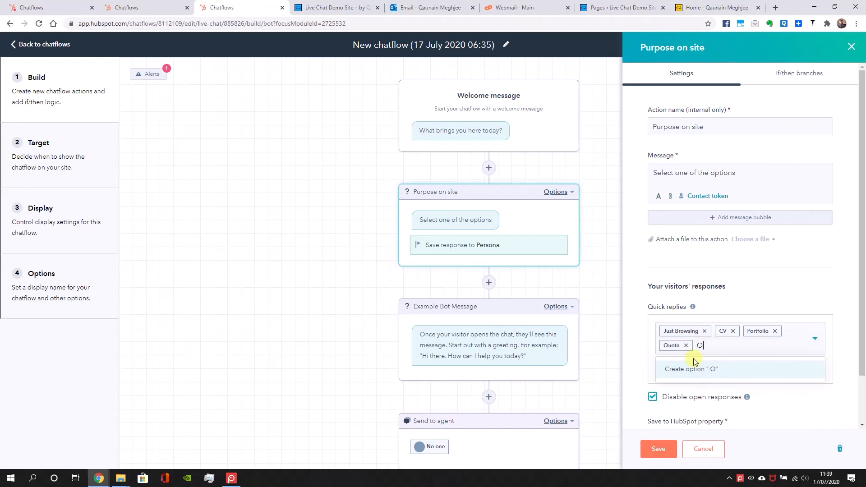
text(ther)
key(Return)
scroll(703, 406, down, 1)
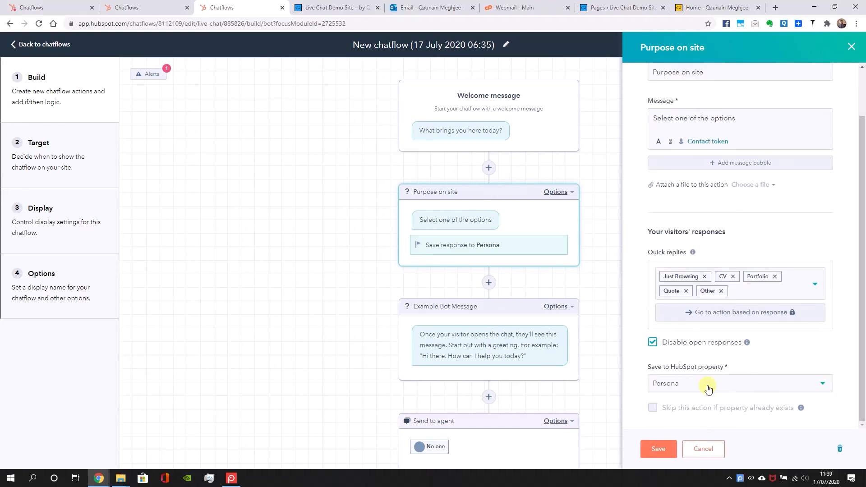
click(657, 449)
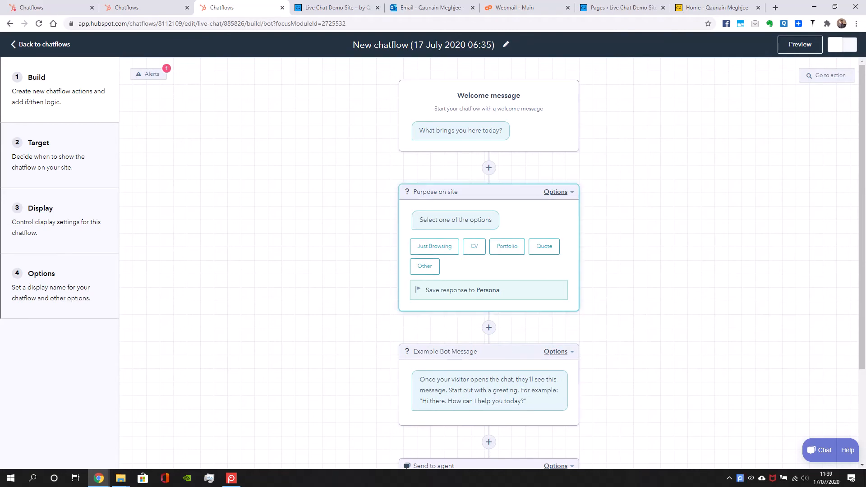
Delete the Example Bot Message action and open a live preview of the chatflow
click(557, 352)
click(510, 421)
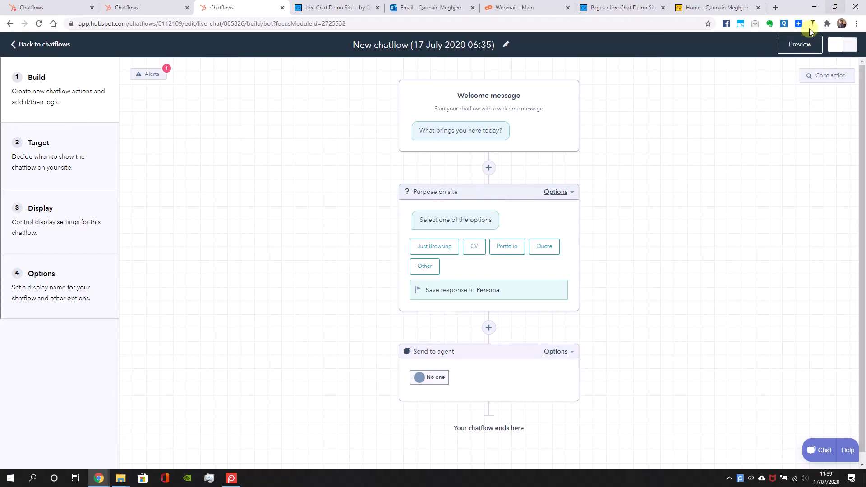
click(801, 42)
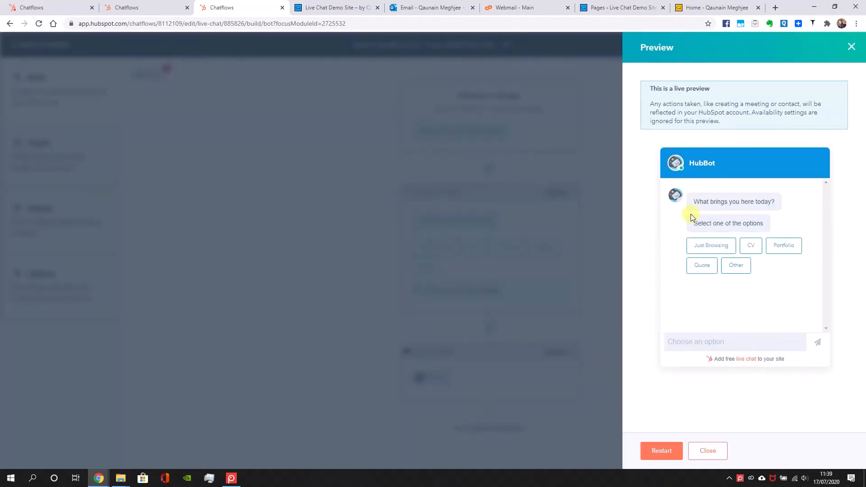
Answer Quote in the live preview, close it, and review the Send to agent action's message for unassigned conversations
click(712, 267)
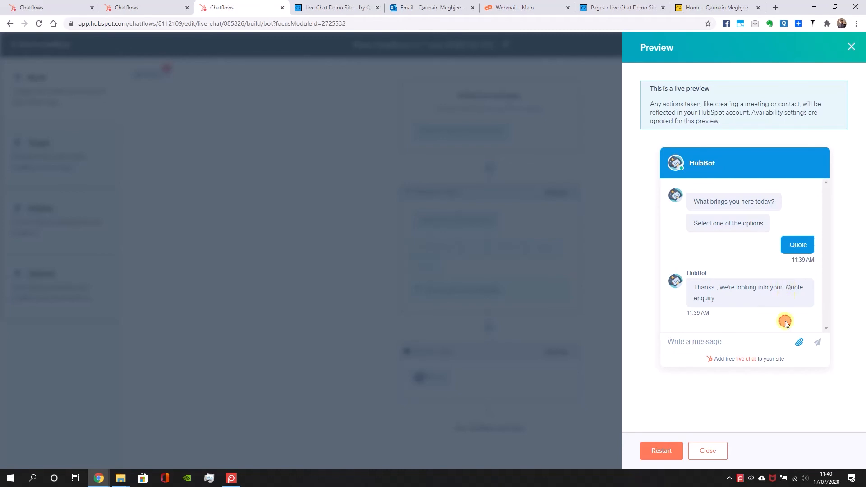
click(707, 451)
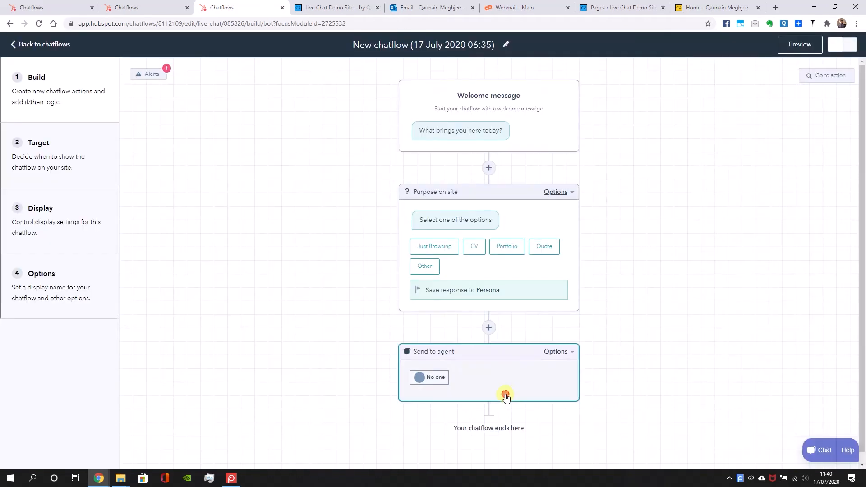
click(505, 387)
click(770, 218)
click(711, 235)
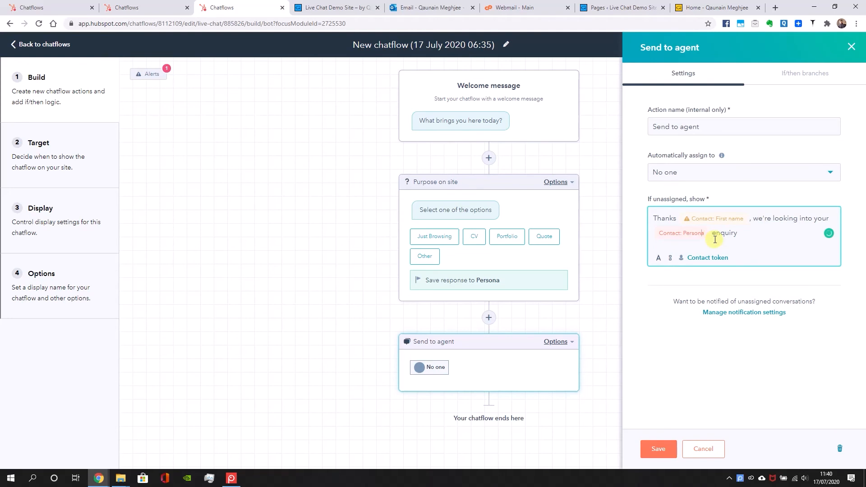
click(851, 46)
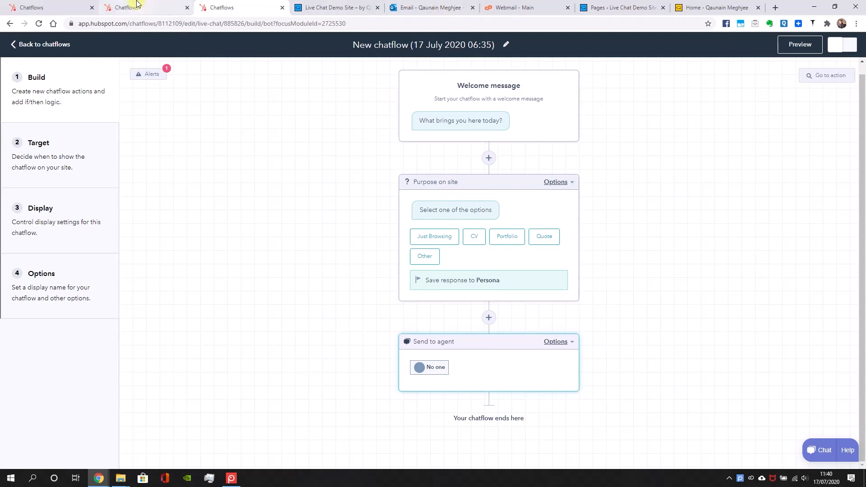
Switch to the webmail inbox, read the newest HubSpot live chat notification and display its images
click(514, 7)
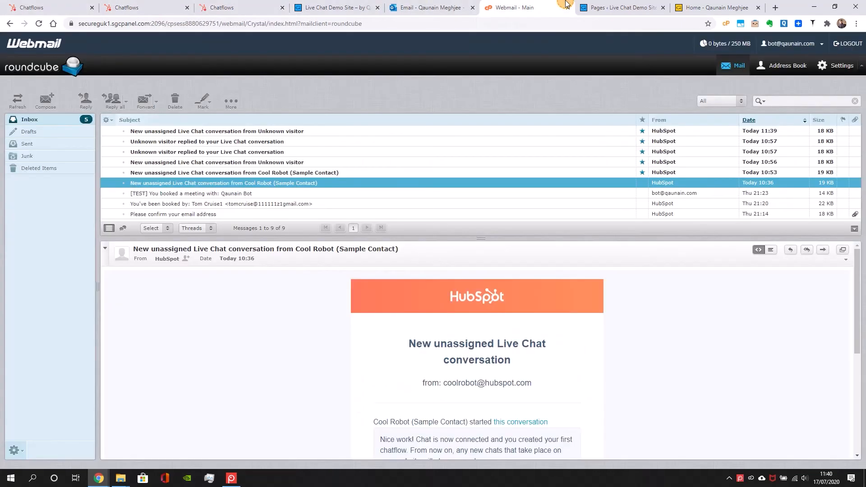
click(249, 132)
scroll(470, 315, down, 2)
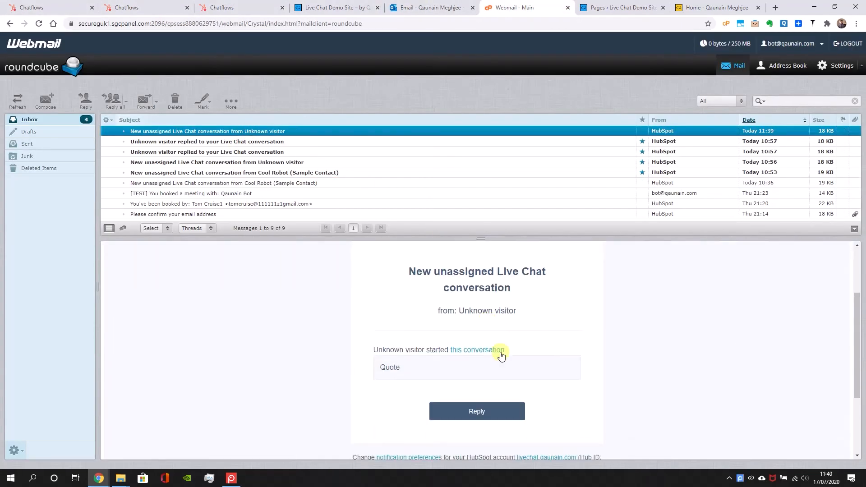
mouse_move(407, 369)
mouse_down()
mouse_move(379, 373)
mouse_move(396, 372)
mouse_up()
scroll(397, 370, down, 2)
scroll(402, 364, up, 4)
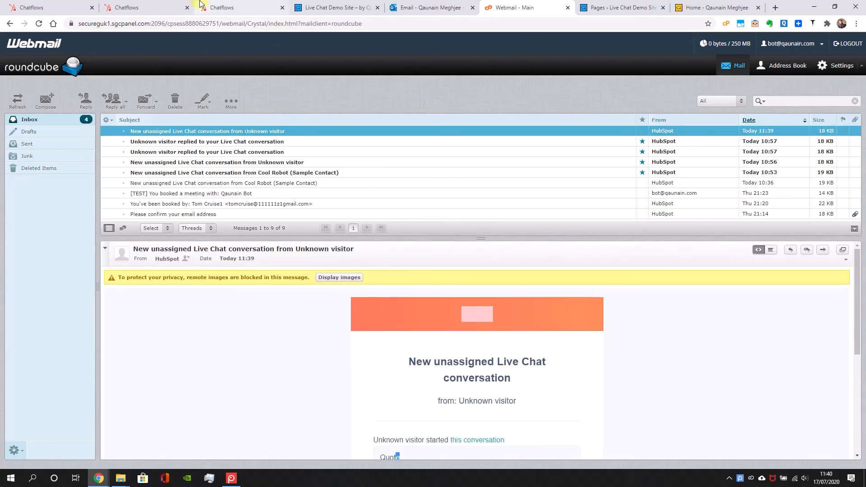
click(339, 277)
Move the webmail tab beside the chatflow tabs and close the two extra Chatflows tabs, keeping the new chatflow open
drag(523, 7, 311, 7)
click(230, 7)
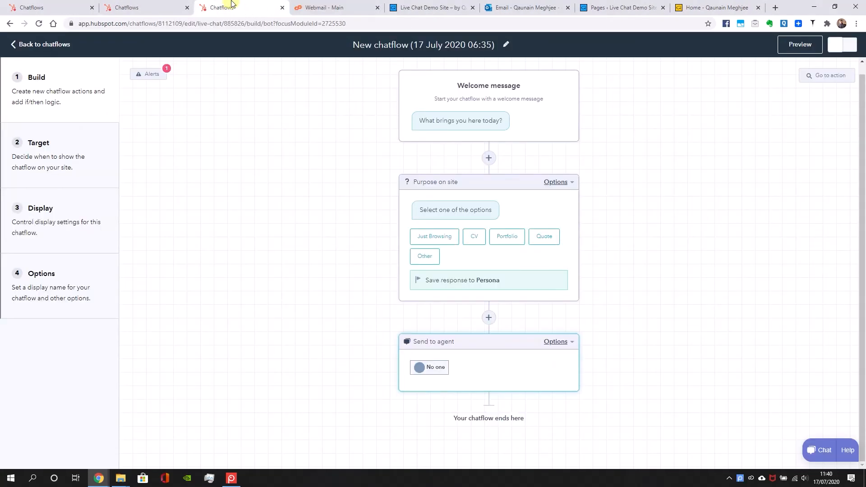
click(178, 7)
click(187, 9)
click(63, 5)
click(92, 7)
Add an Ask question action between Purpose on site and Send to agent, and name it More Info
click(487, 328)
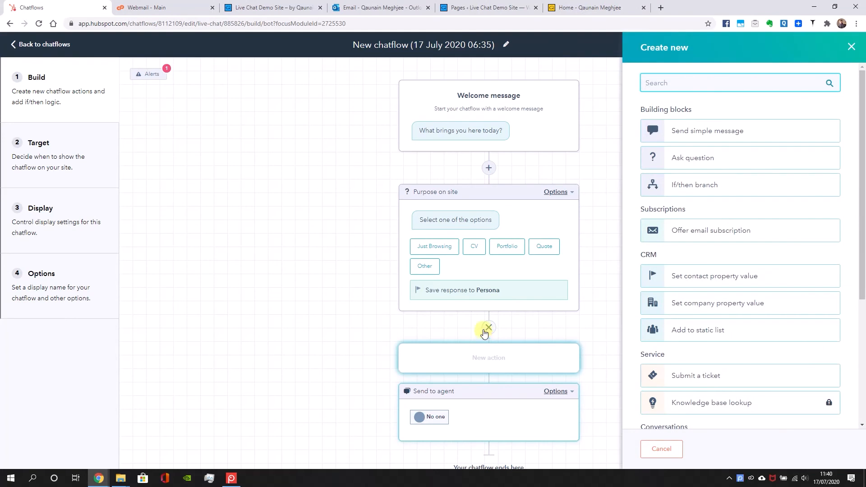
click(695, 157)
click(692, 133)
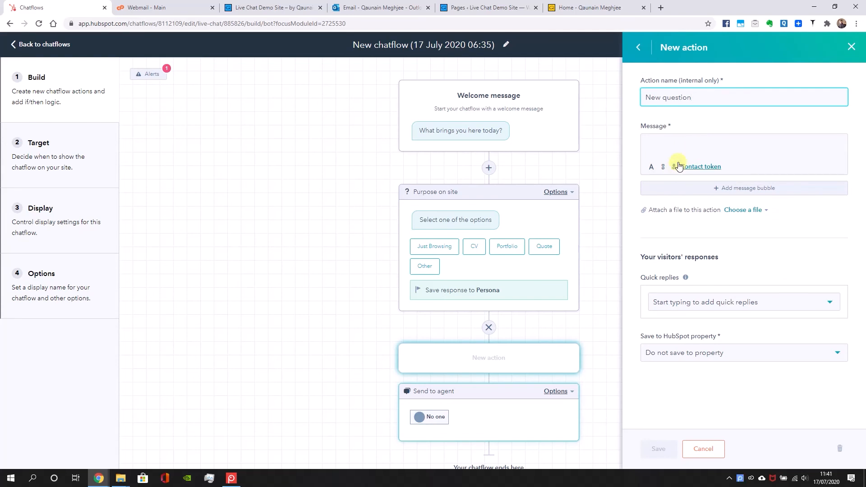
drag(691, 98, 628, 102)
text(More)
Write the question's message as "Cool, how can I help with your [Persona] enquiry", inserting the Persona contact token before "enquiry"
click(696, 143)
text(Cool,)
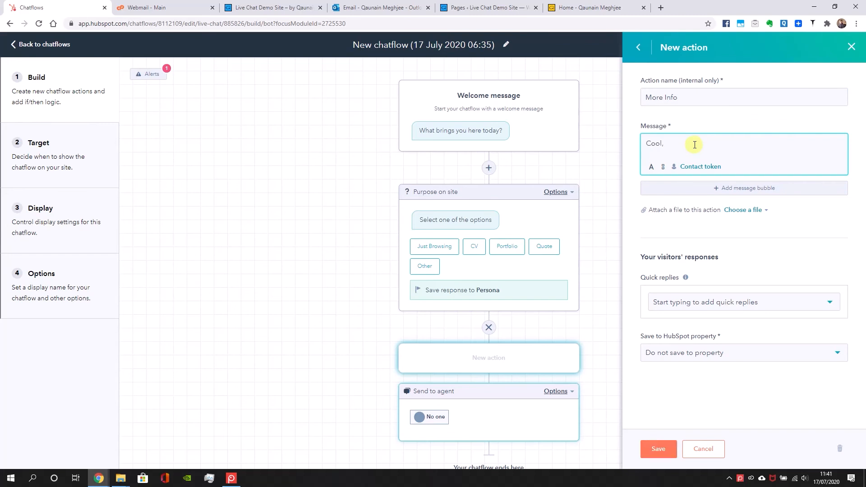
text( how can I help with your)
click(717, 167)
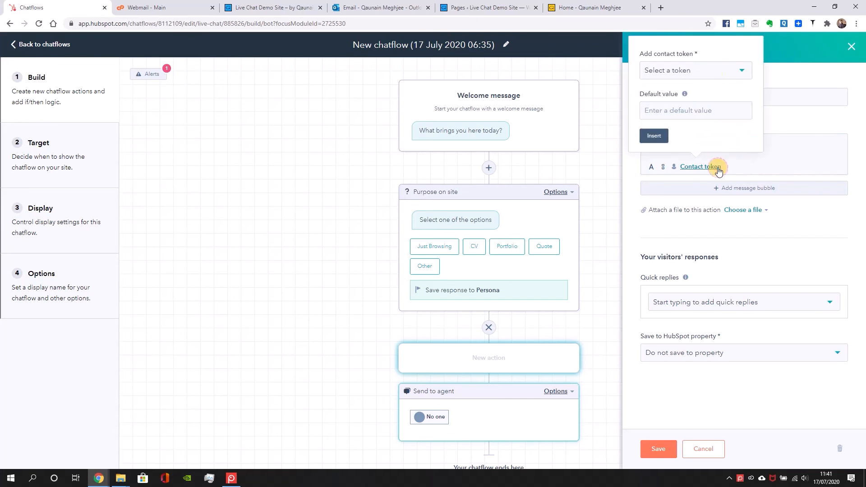
click(695, 70)
text(pers)
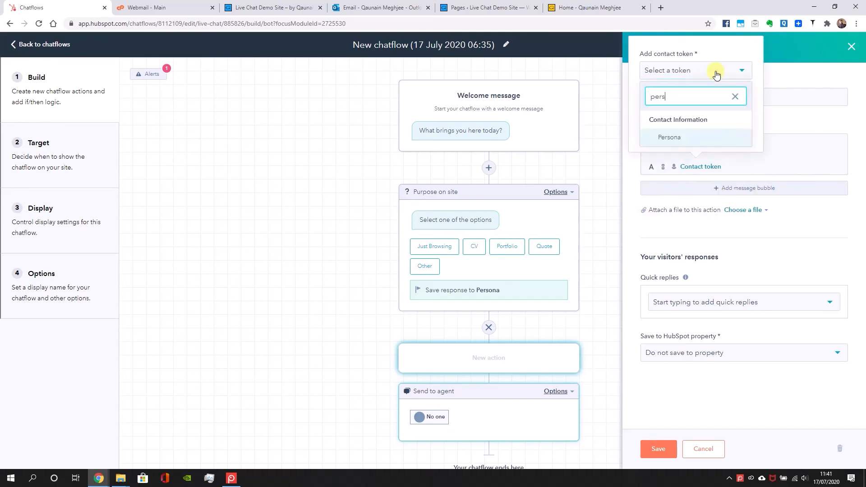
click(675, 144)
click(656, 136)
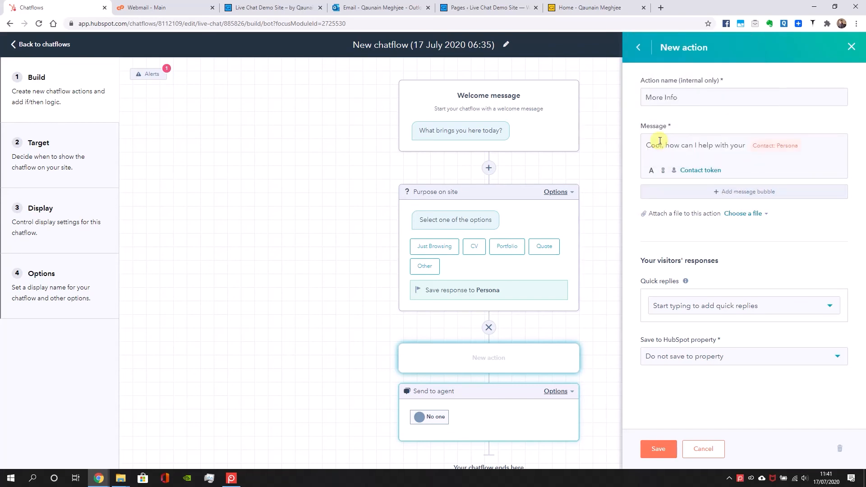
click(827, 144)
text(enquiry)
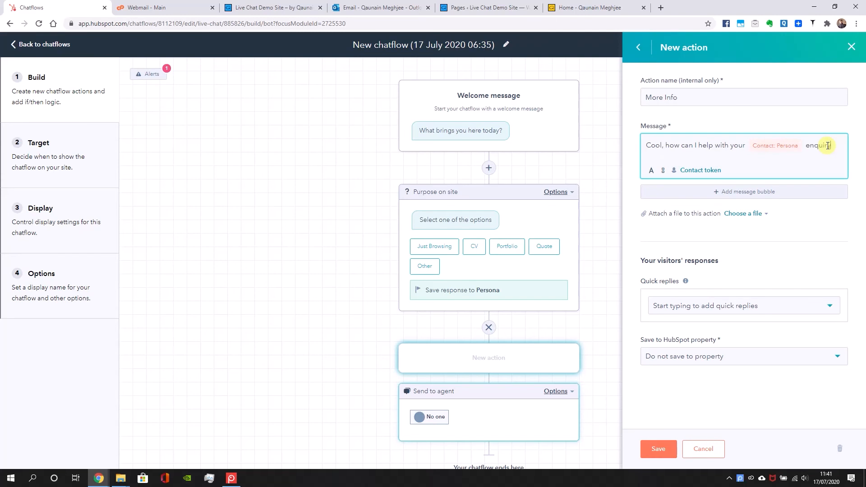
Set the More Info responses to save to the Message property and save the action
click(735, 364)
click(742, 331)
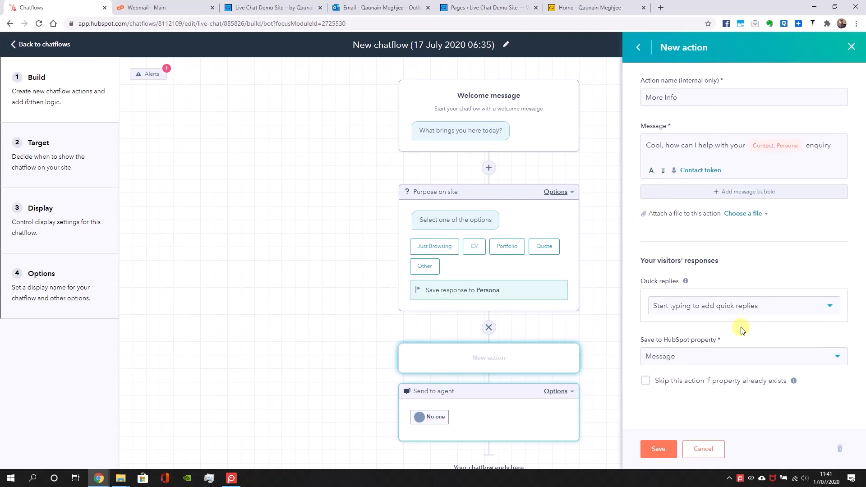
click(658, 448)
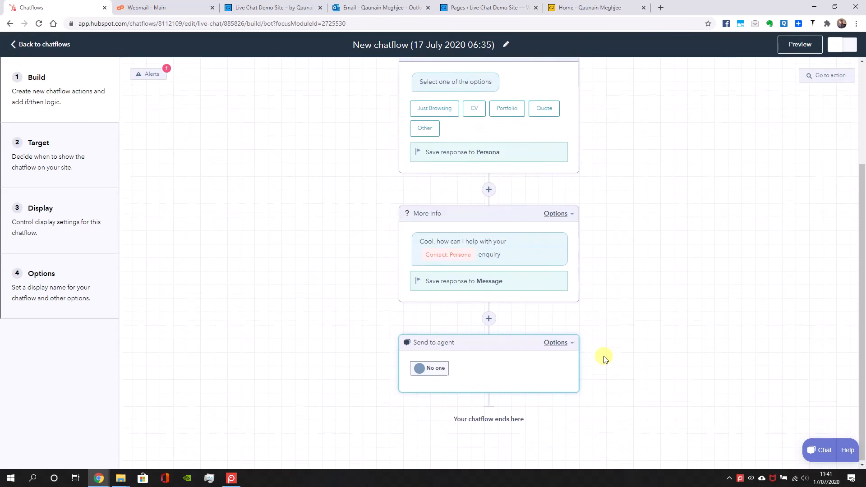
Test the chatflow in a live preview by choosing Quote and sending "Need a quote for a website", and close the preview
click(810, 44)
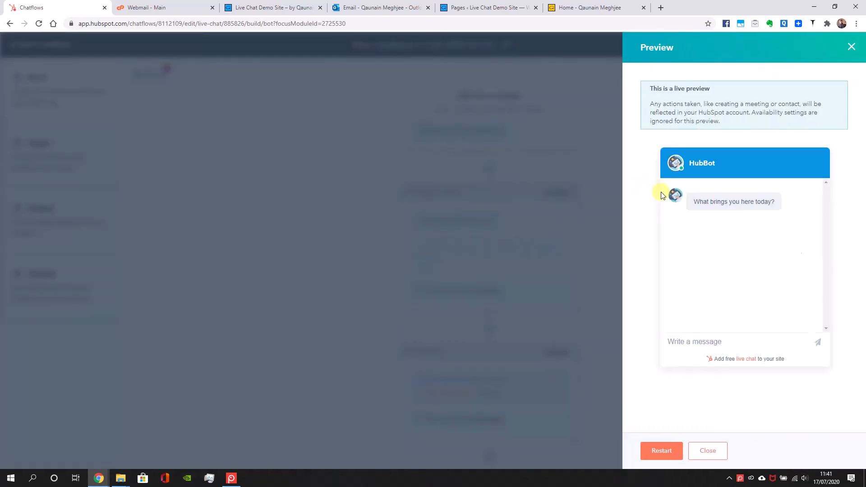
click(708, 267)
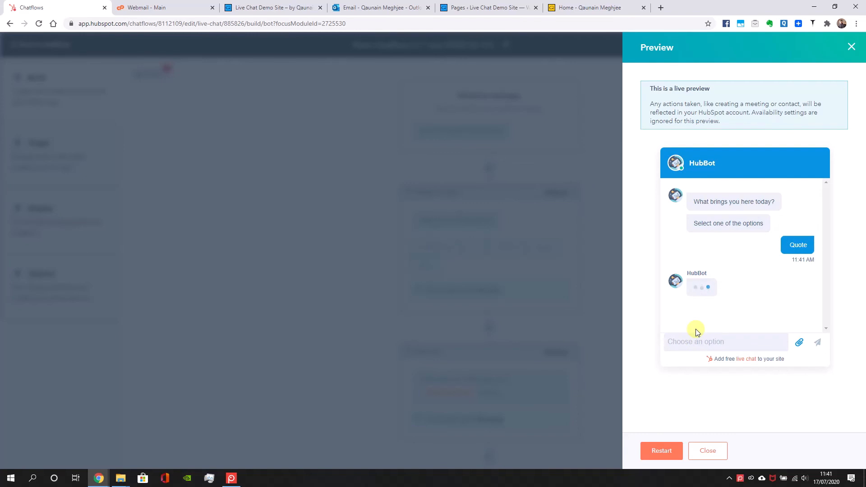
click(701, 345)
text(Need a quote f)
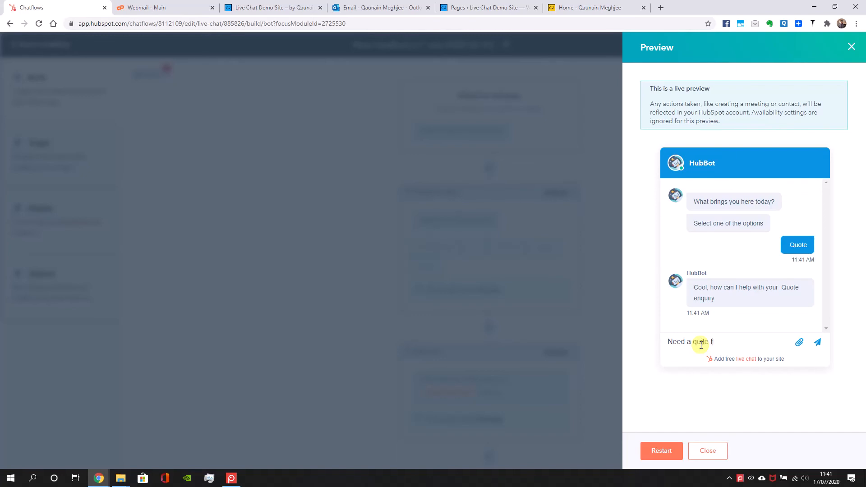
text(or a website)
key(Return)
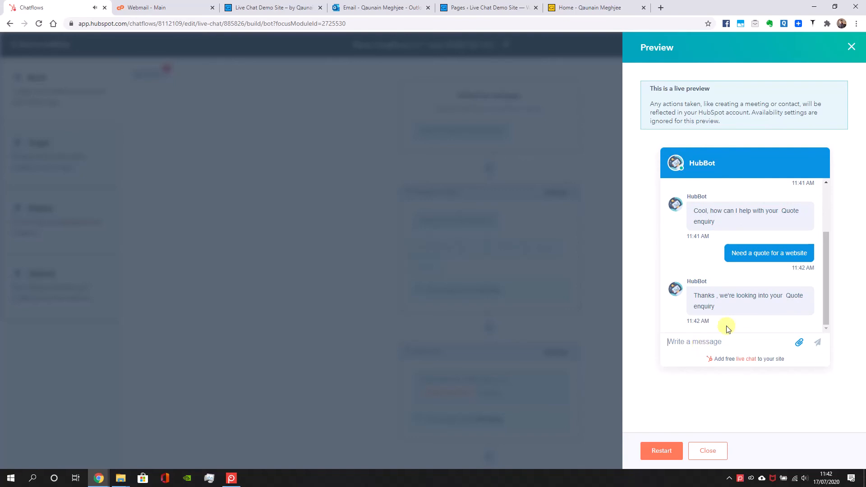
click(707, 452)
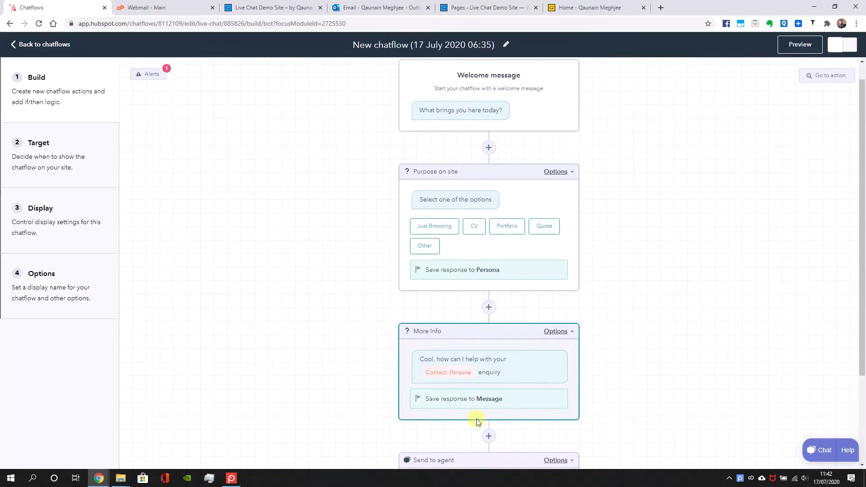
Reopen the Send to agent action, check the contact tokens in its unassigned message, and save it
click(510, 362)
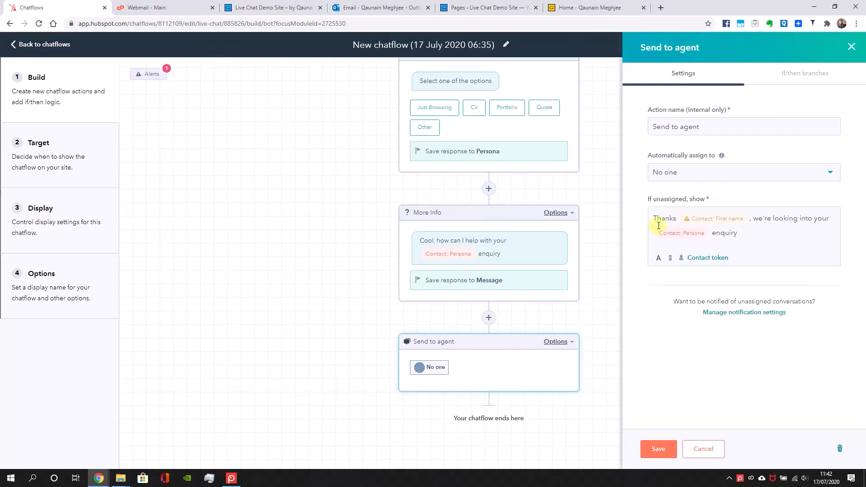
click(673, 237)
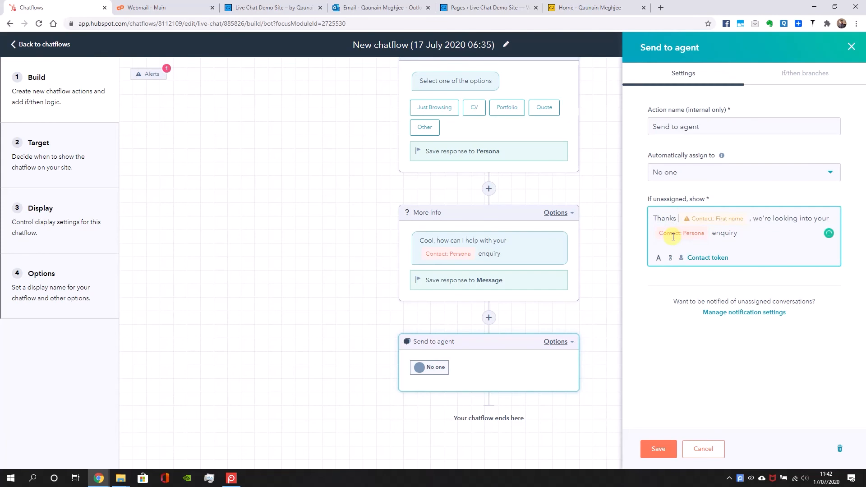
click(659, 449)
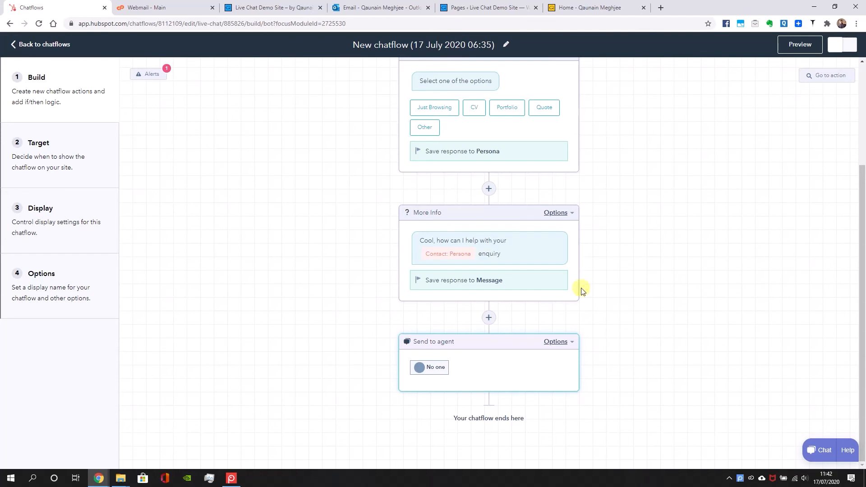
Add an Ask question action for the visitor's email address between More Info and Send to agent
click(488, 317)
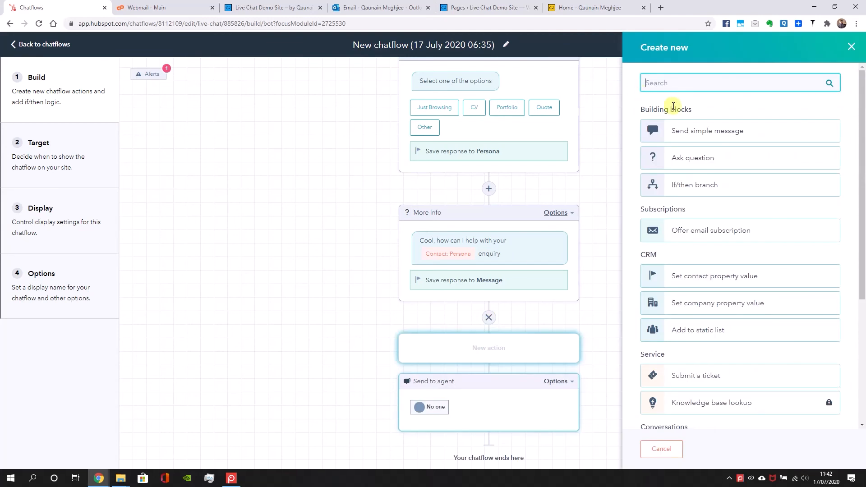
click(680, 158)
drag(644, 159, 697, 154)
click(672, 207)
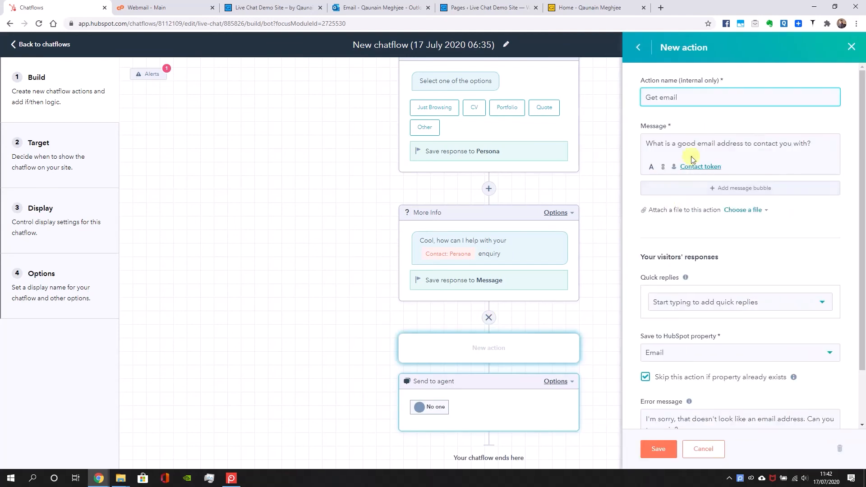
Change the message to "Thanks for the info, can I get your email address in case we get disconnected", with "email address" in bold
triple_click(685, 148)
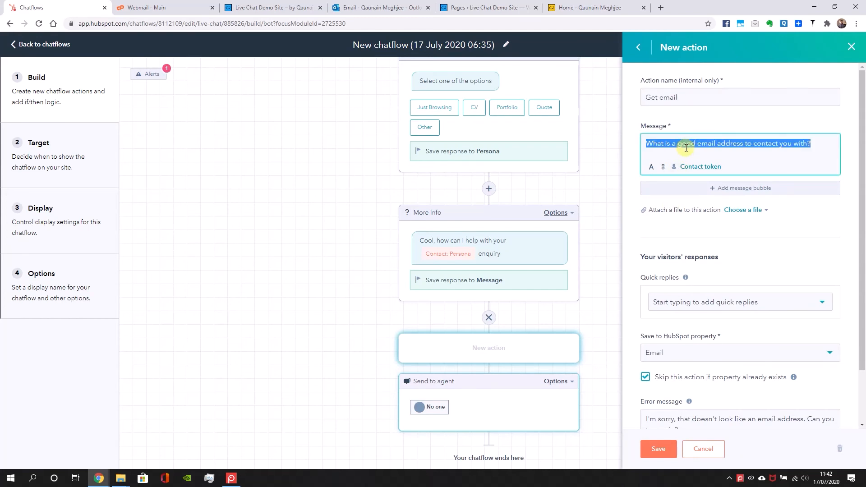
text(Thanks f)
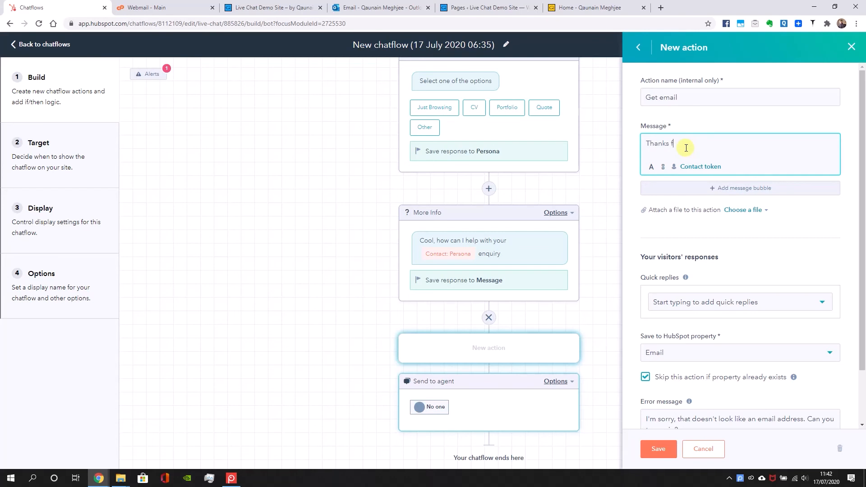
text(or the info, can I get your email address in case )
text(whe)
text( get disconned)
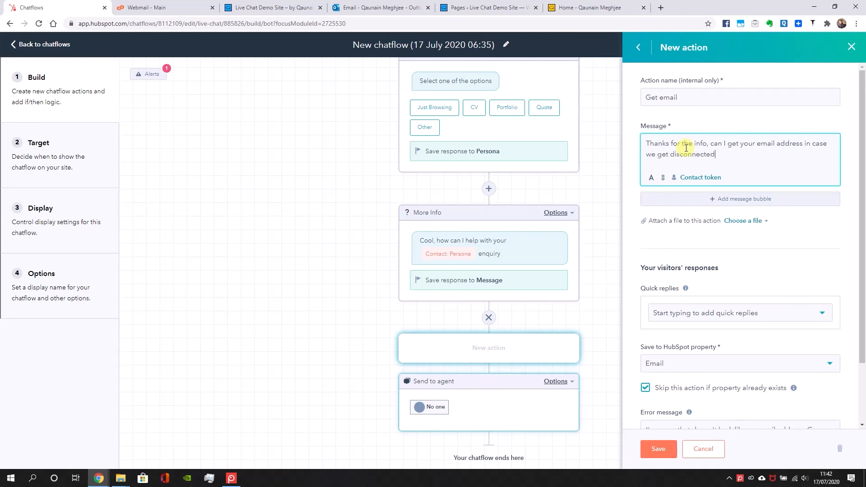
drag(761, 143, 803, 141)
click(649, 181)
click(649, 156)
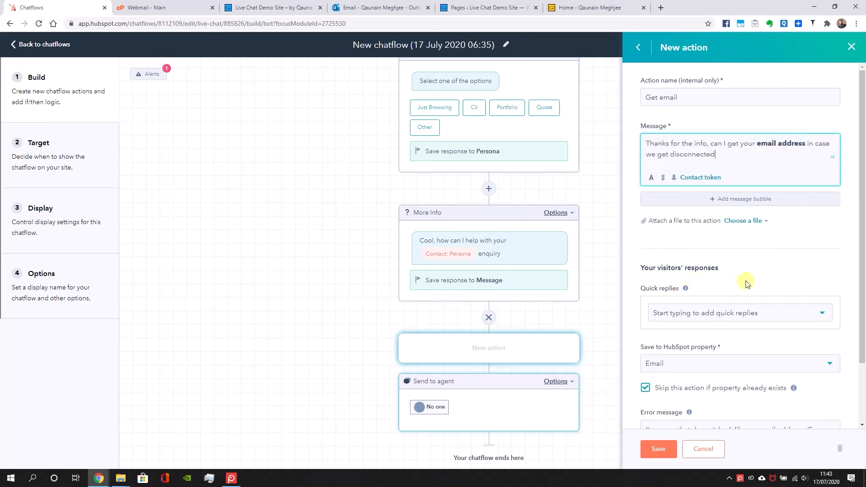
Reword the error message to "Sorry, that doesn't look like an email address. Can you try again?" and save the Get email action
scroll(747, 298, down, 2)
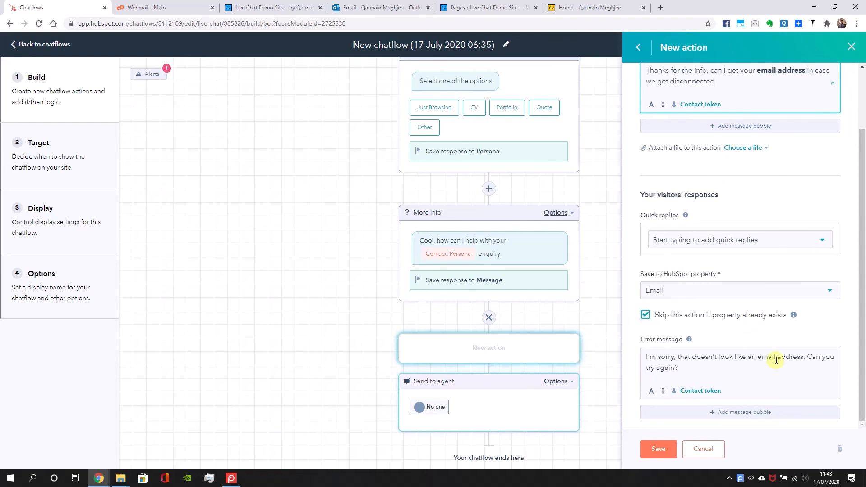
click(659, 355)
click(659, 356)
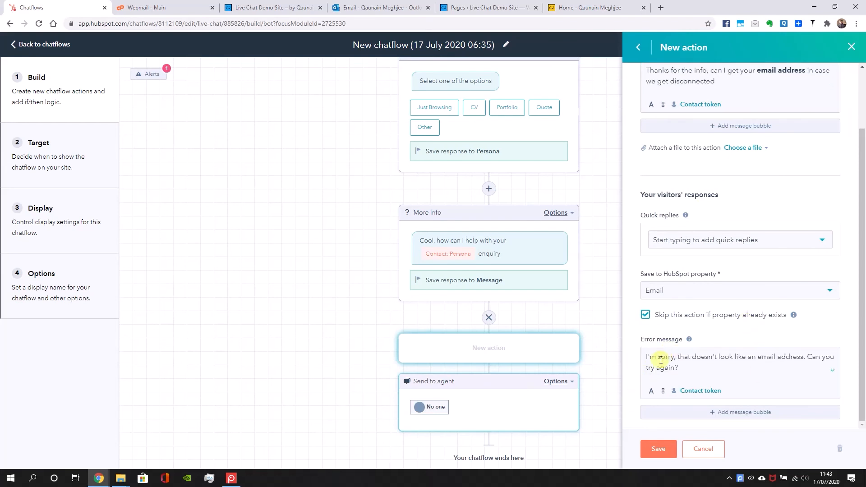
key(BackSpace)
key(BackSpace)
key(BackSpace)
key(BackSpace)
key(BackSpace)
text(S)
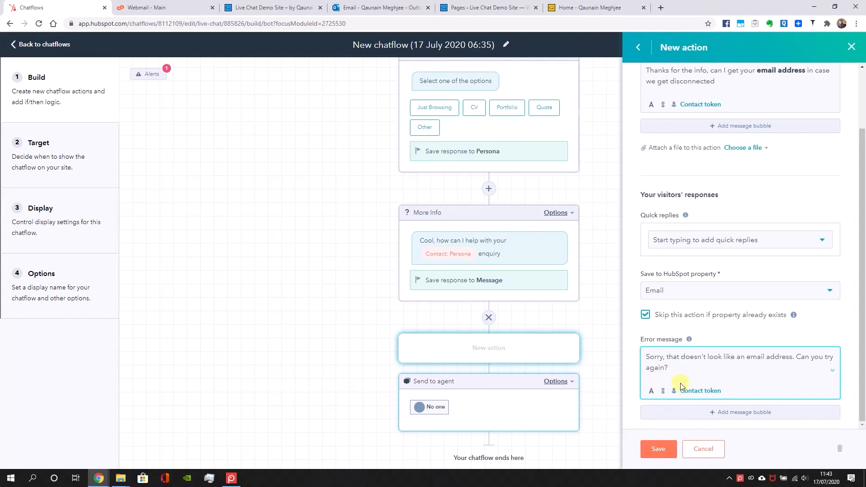
click(682, 293)
click(728, 276)
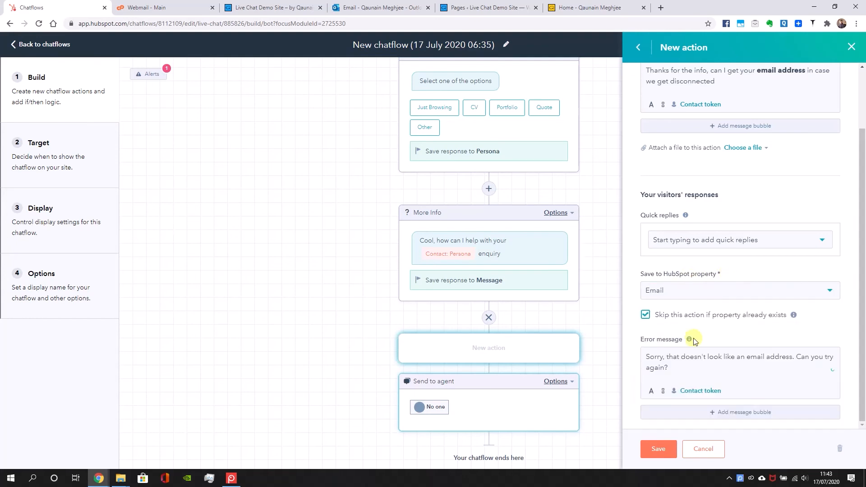
click(655, 449)
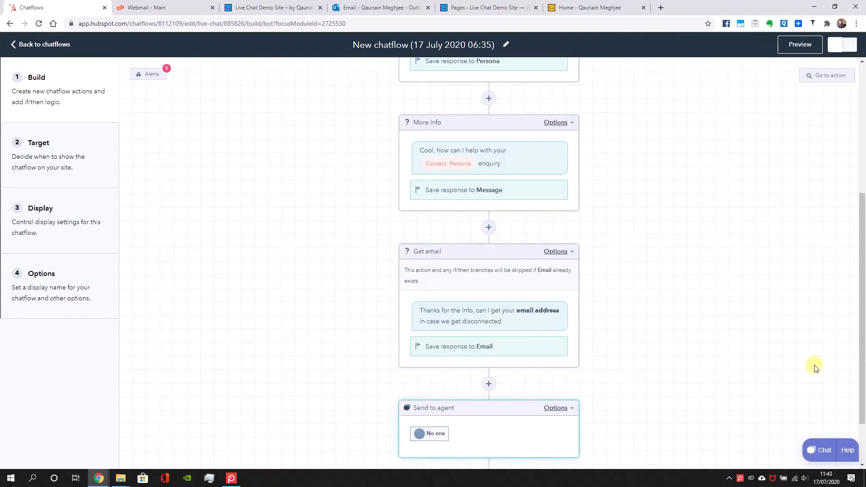
Preview the chatflow, choose Quote, and answer the follow-up question with "price for an app"
click(813, 48)
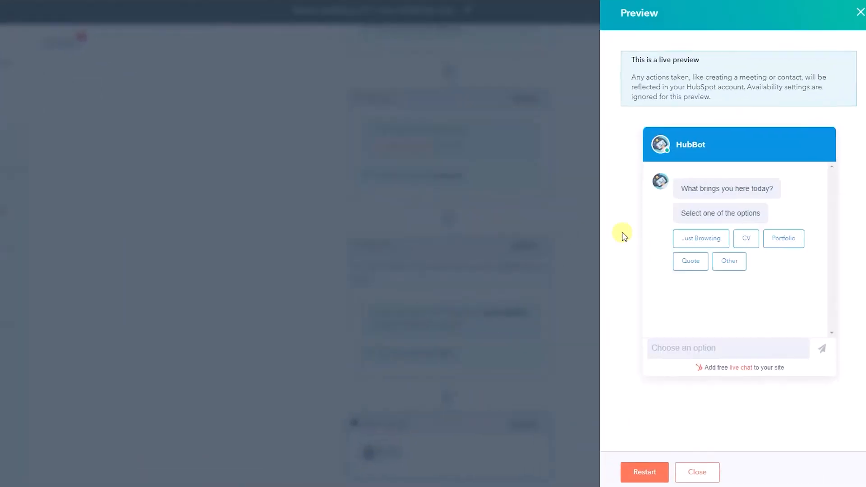
click(704, 261)
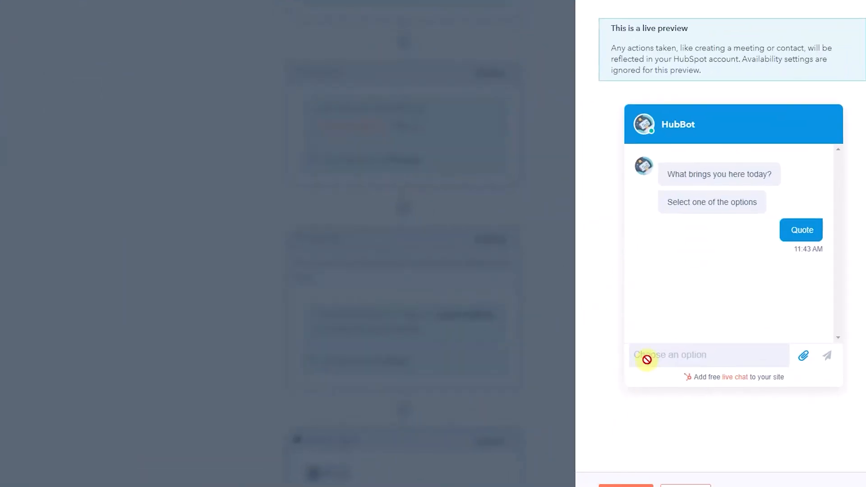
click(668, 354)
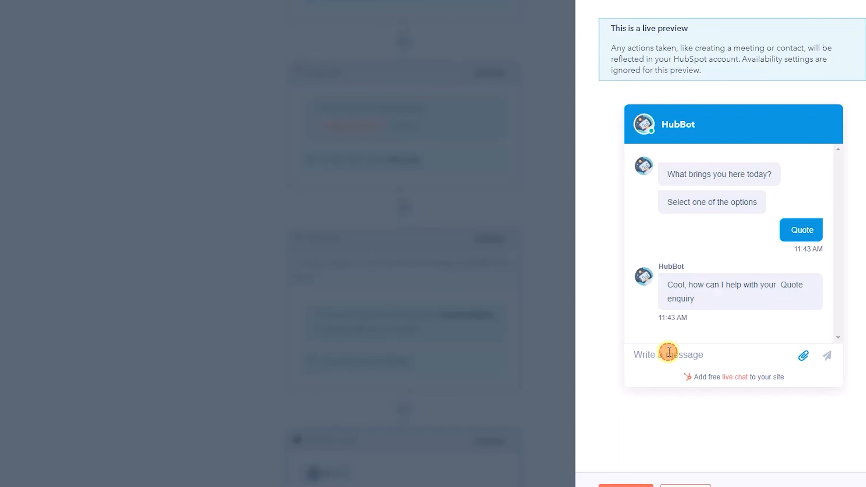
text(price for an app)
key(Return)
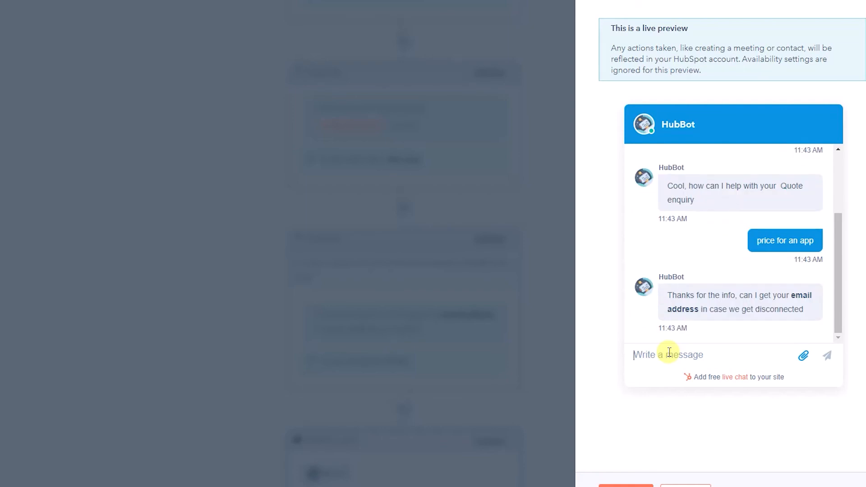
Test the email question with the invalid reply "ggggg", answer it with a valid email address, and close the preview
click(690, 350)
text(ggggg)
key(Return)
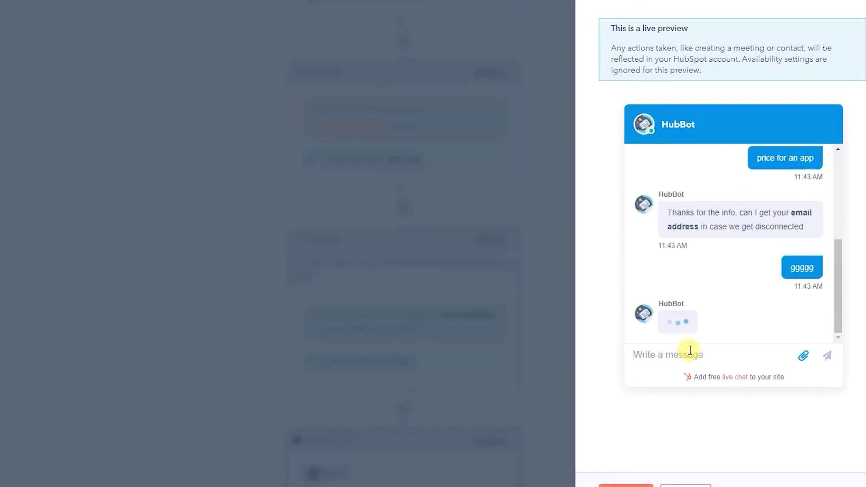
key(Return)
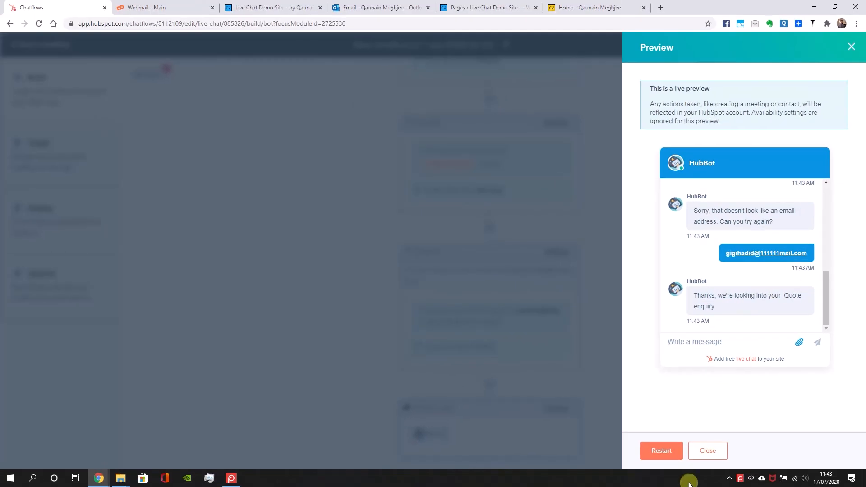
click(708, 451)
Add an Ask question action for the visitor's name between Get email and Send to agent
scroll(541, 367, down, 2)
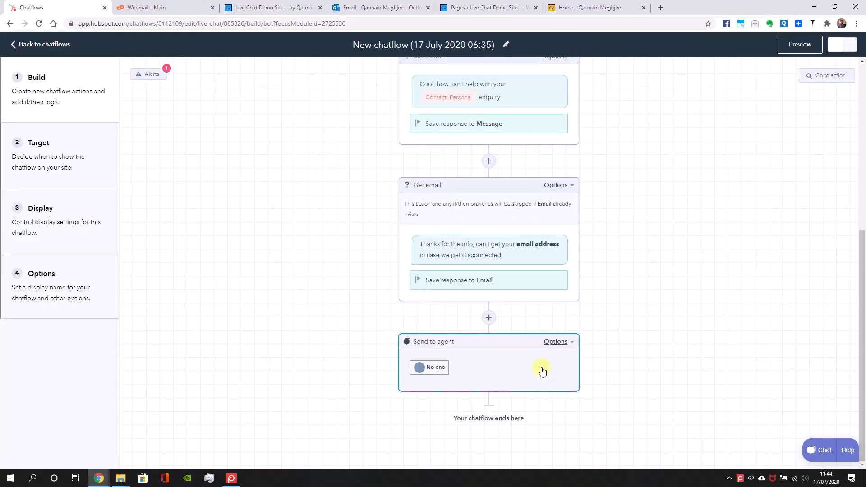
click(489, 318)
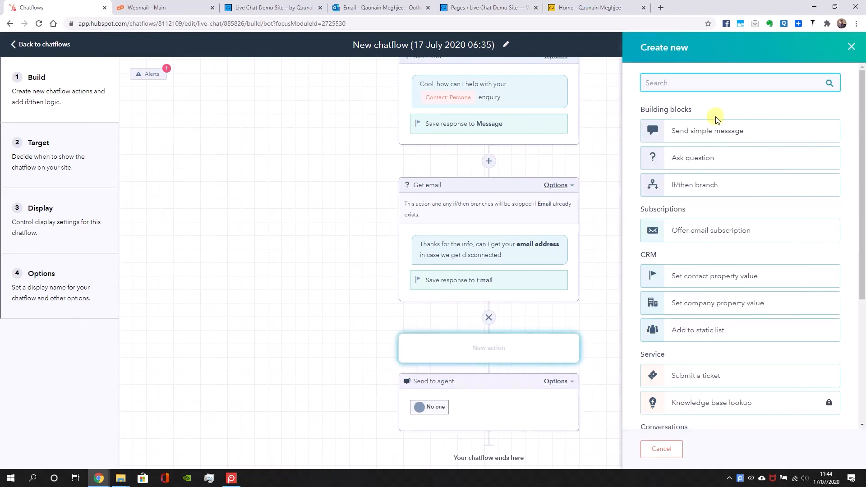
click(697, 159)
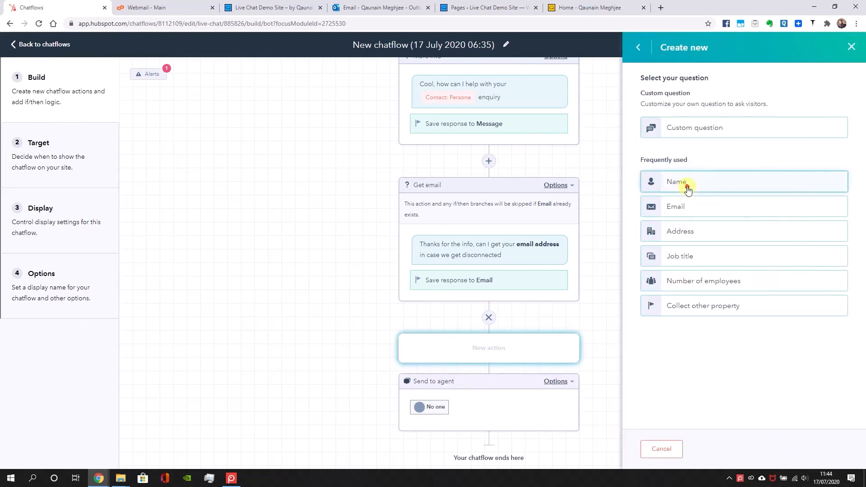
click(686, 181)
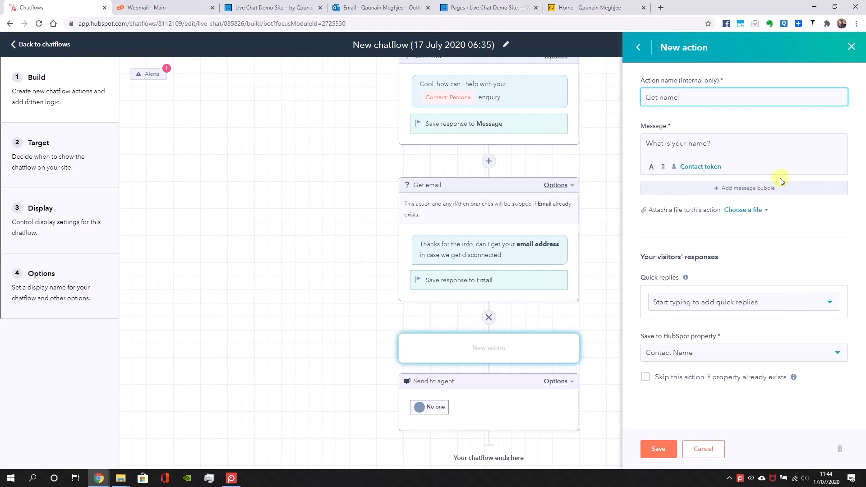
Change the message to "Ok, whilst I look into this what's your name?", keep Contact Name as the saved property, and save
drag(777, 144, 615, 158)
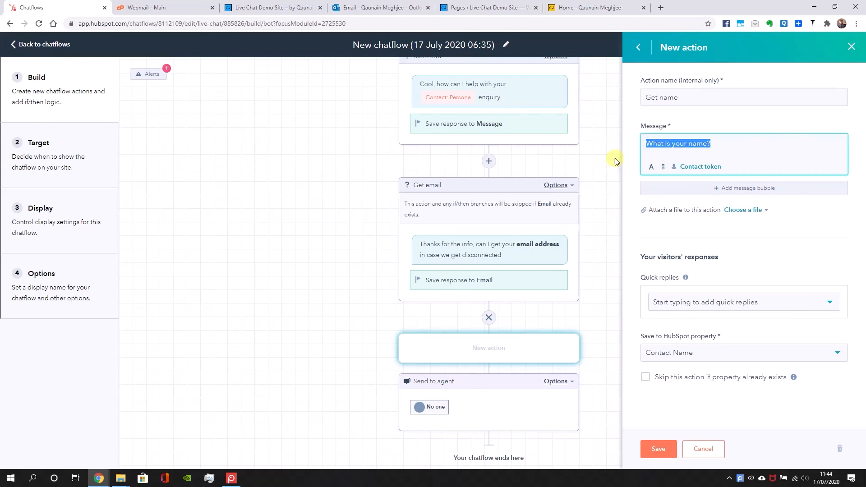
text(Ok, whilst )
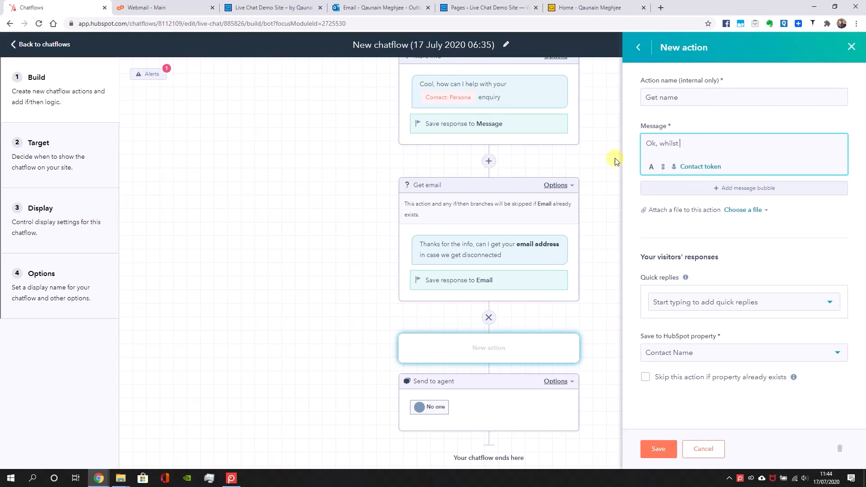
text(I look into this what's your name?)
click(713, 361)
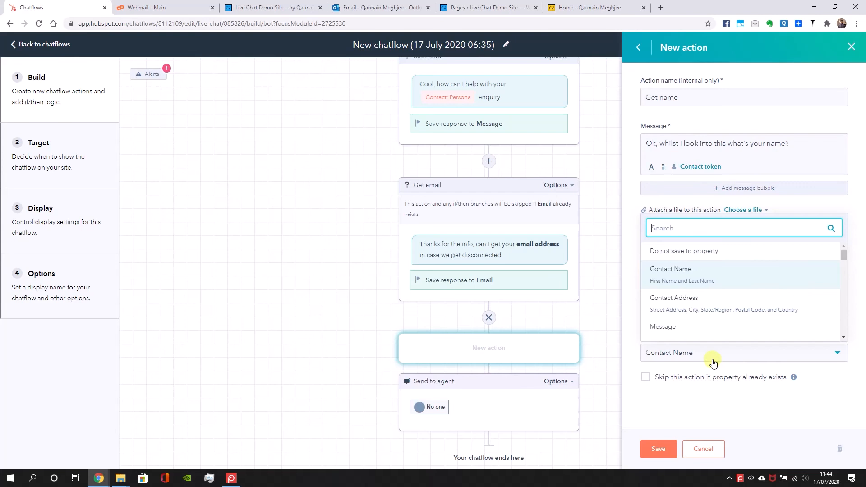
click(711, 400)
click(659, 449)
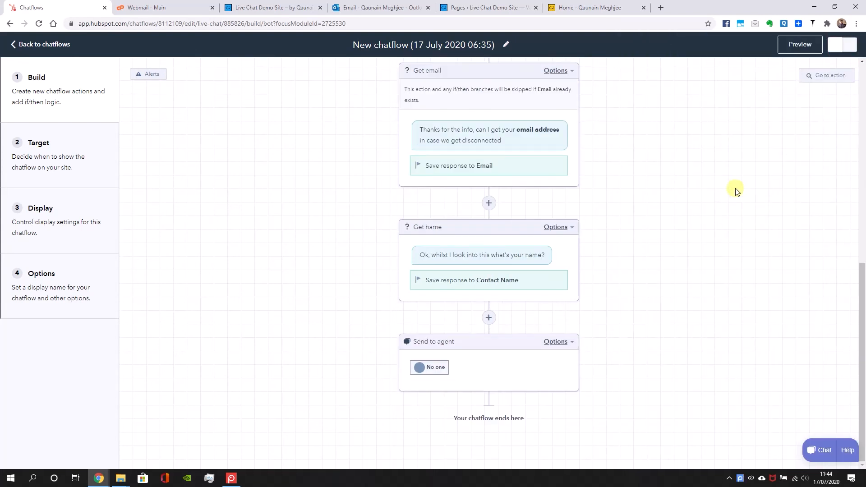
Preview the chatflow again, choose Quote, and send "Price for a transport tracking app" as the enquiry details
click(798, 44)
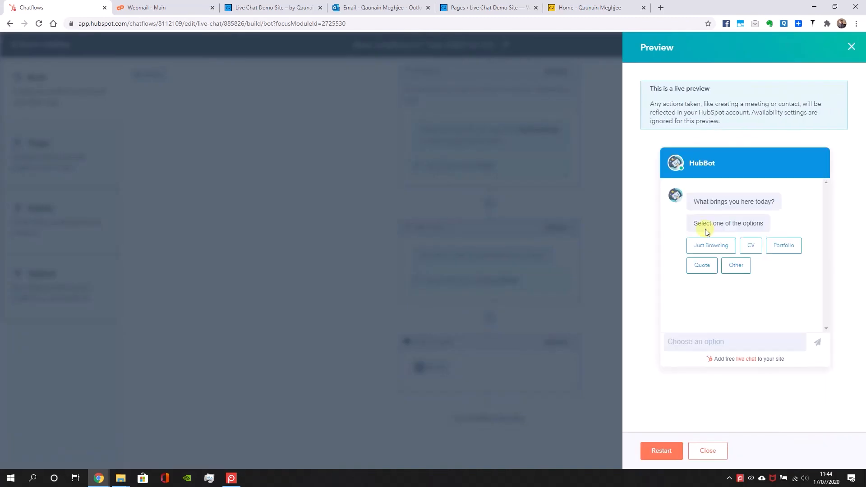
click(701, 265)
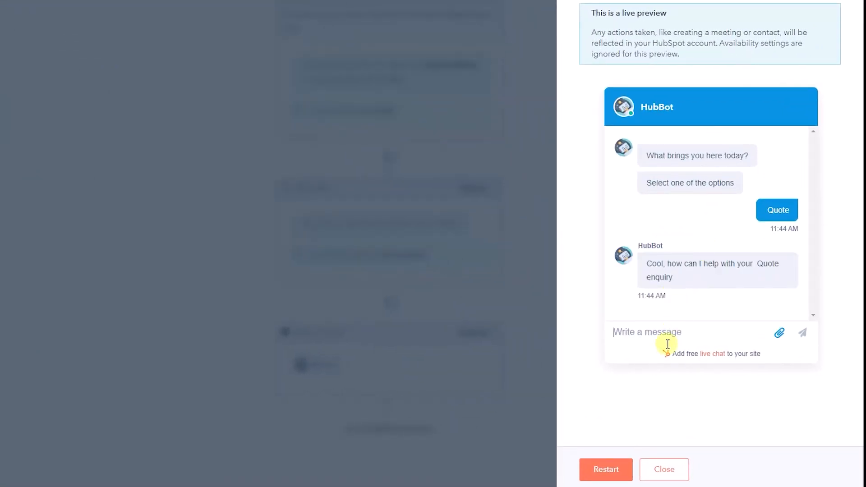
click(664, 335)
text(P)
text(rice for a transport trackki)
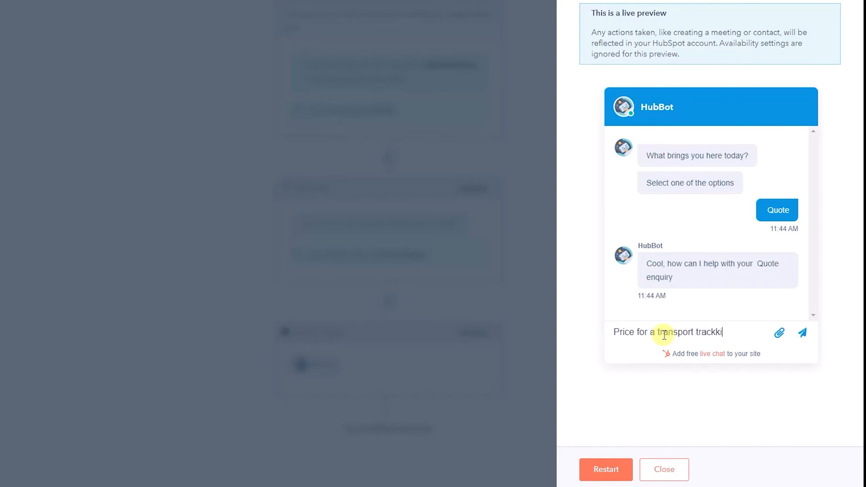
text(ng app)
key(Return)
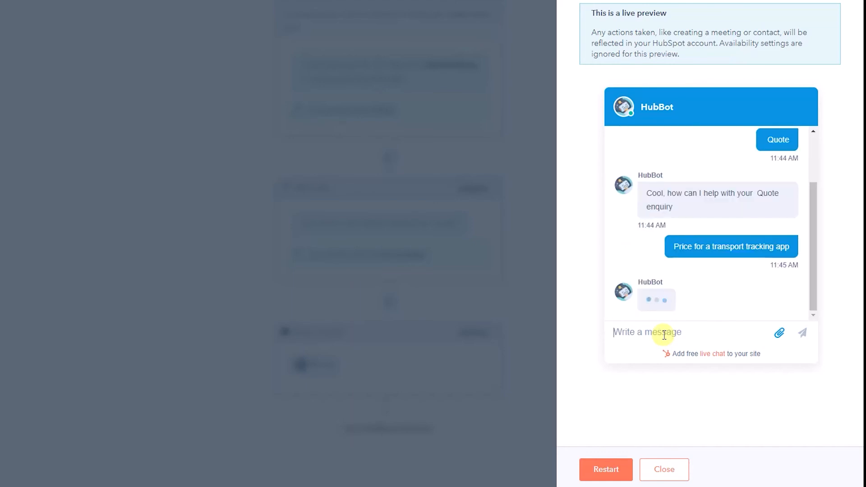
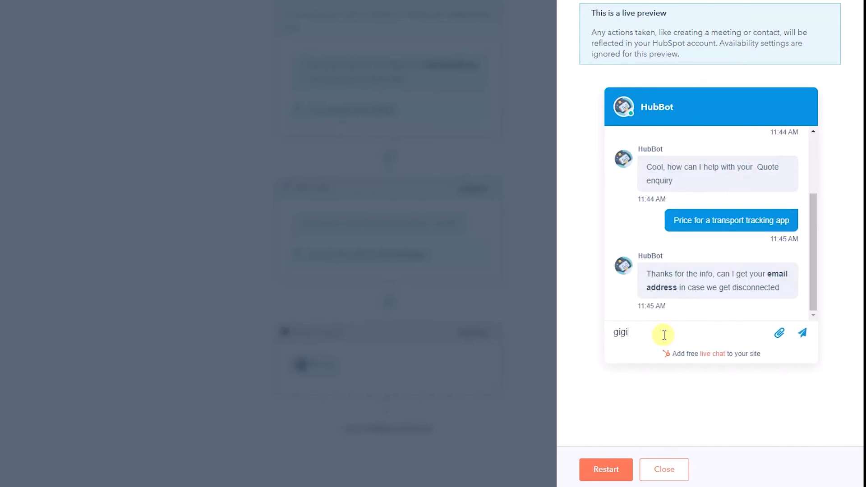
Answer the bot with an email address and the visitor's full name, and check the greeting in its closing message
key(Return)
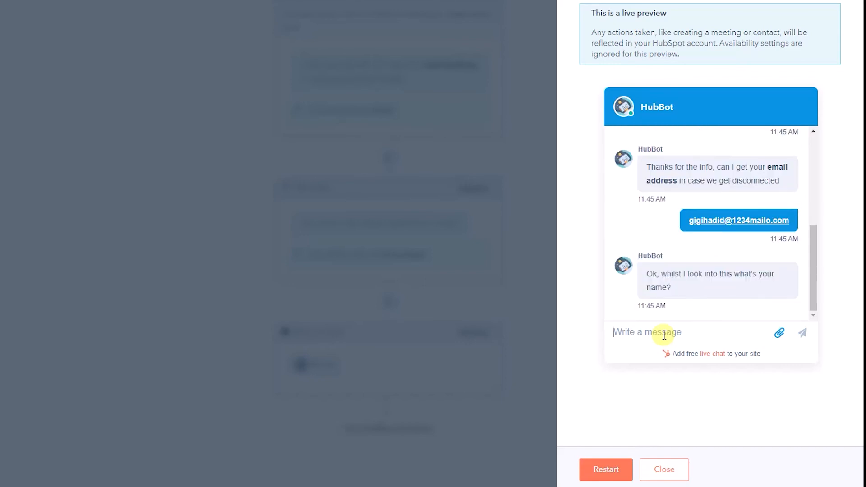
text(Gigi Hadid)
key(Return)
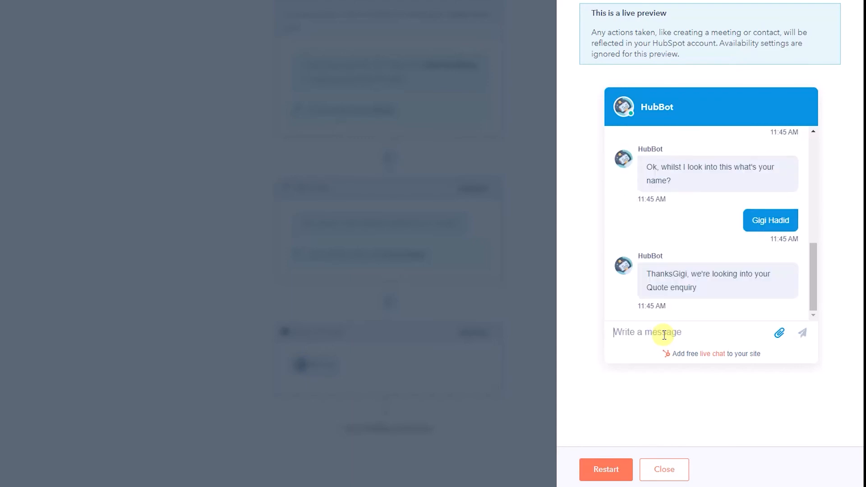
drag(682, 274, 645, 275)
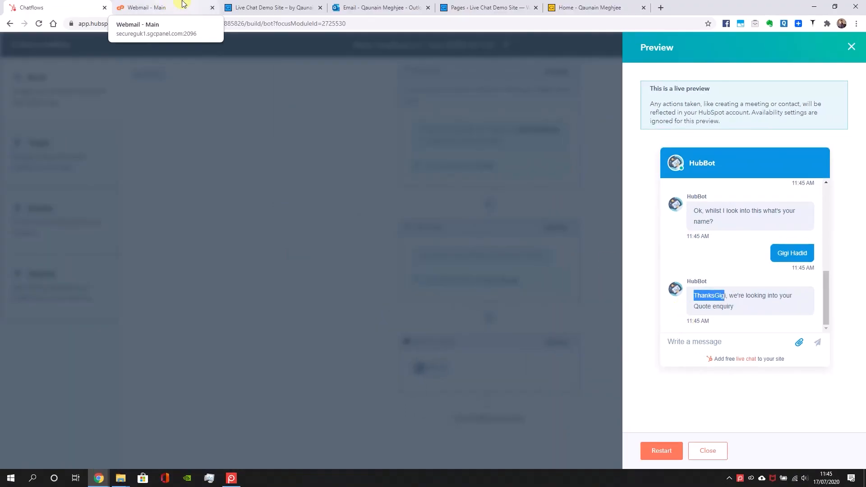
Open HubSpot's contacts list in a separate browser tab and place that tab before the others
click(199, 25)
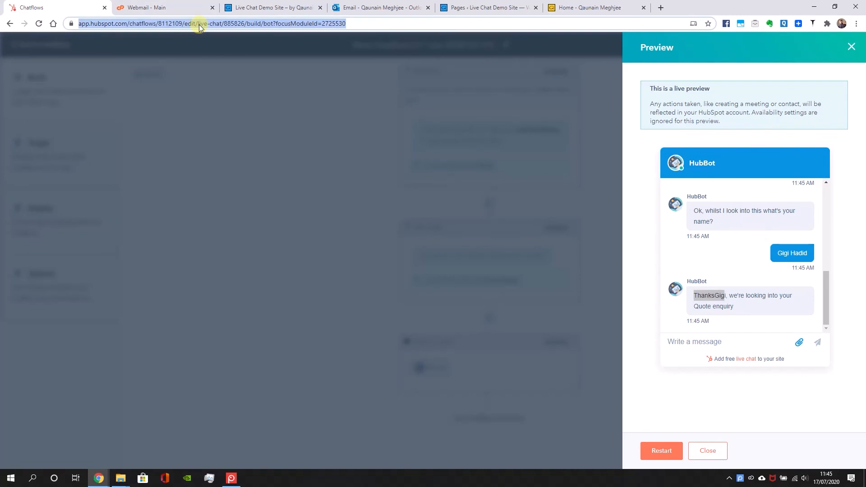
key(ctrl+c)
key(ctrl+t)
key(ctrl+v)
drag(158, 21, 523, 8)
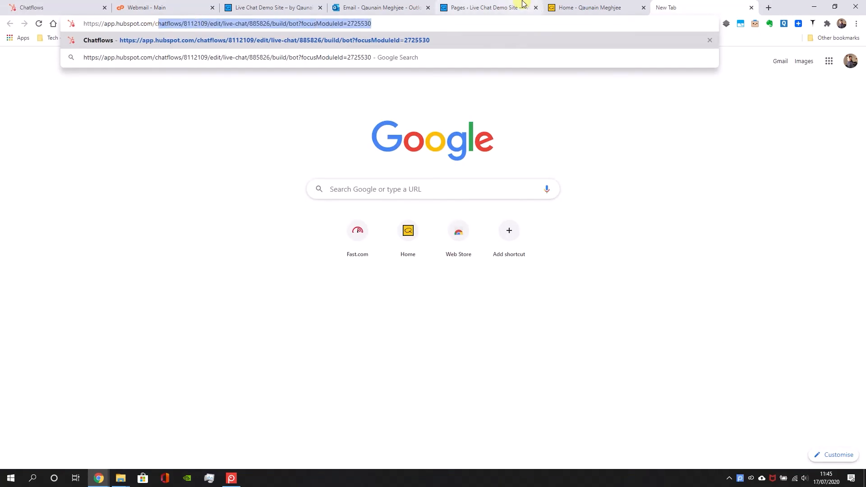
key(BackSpace)
key(Return)
drag(725, 7, 81, 6)
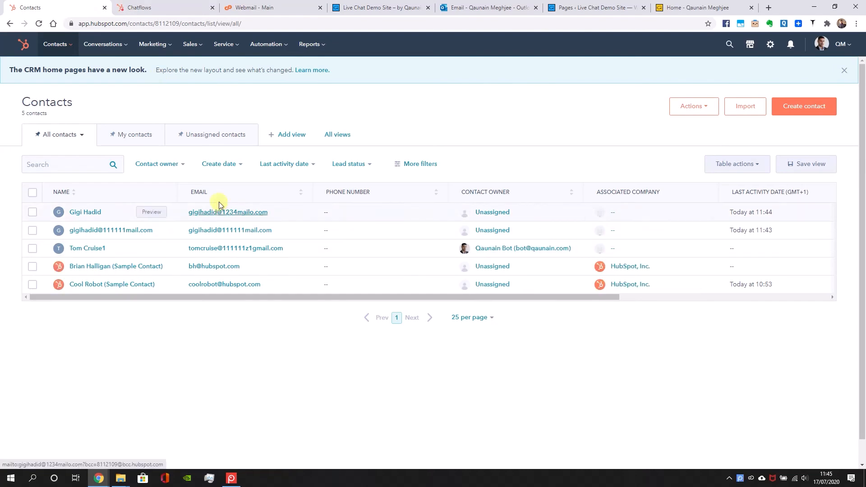
Reply "Hi, replying from my agent dashboard" to the newest chat in the conversations inbox and check it in the preview
click(108, 44)
click(99, 108)
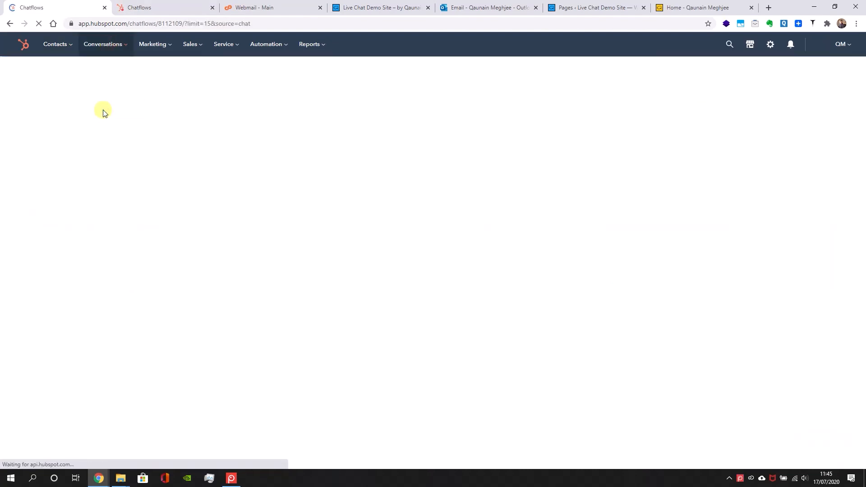
click(103, 44)
click(93, 71)
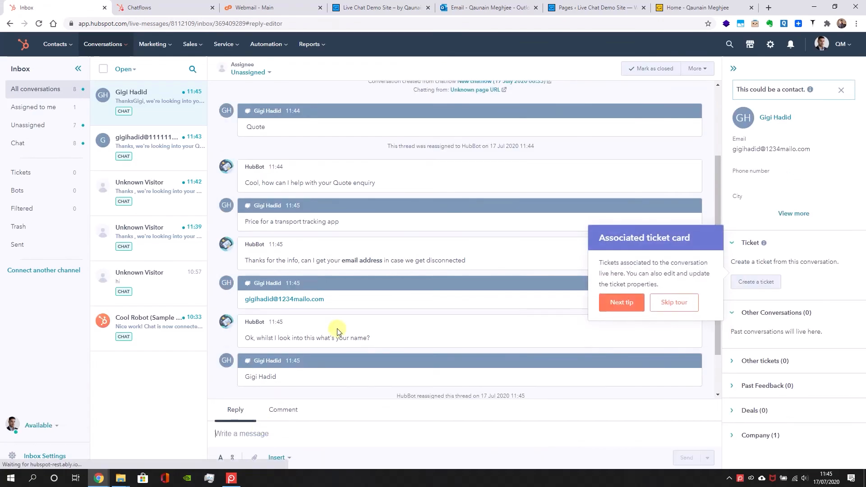
click(280, 429)
text(Hi, reply)
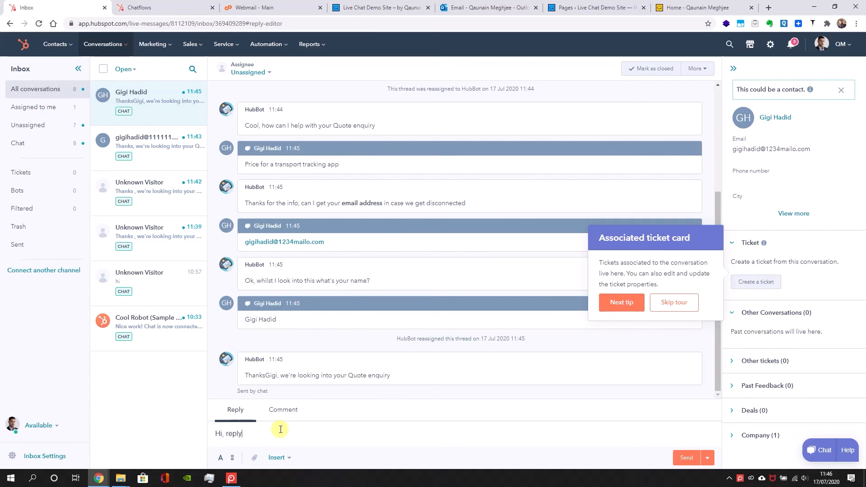
text(ing from my agent dashboard)
key(Return)
click(177, 4)
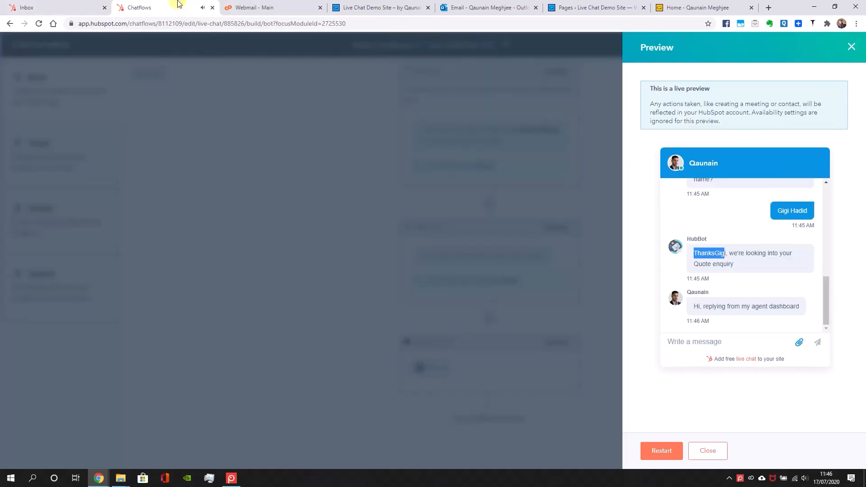
Close the preview, reopen the Send to agent action, correct the spacing after "Thanks" in its message, and save it
click(697, 451)
click(442, 369)
click(678, 218)
click(658, 449)
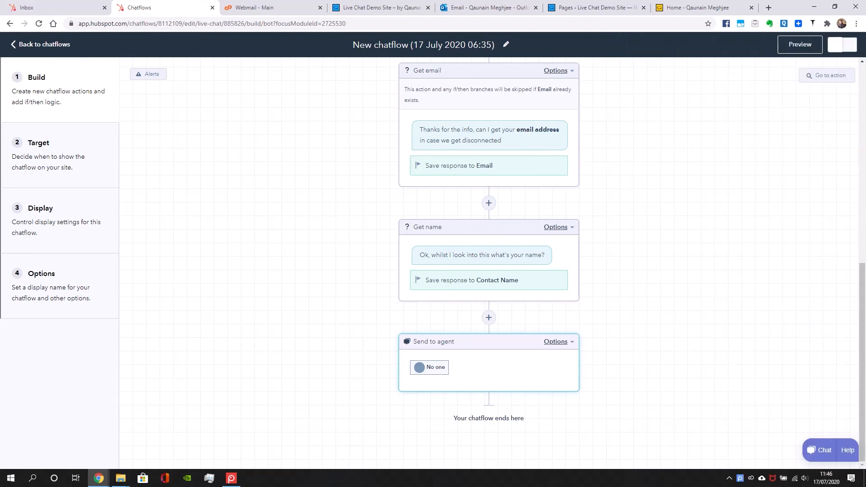
Add a Submit a ticket action before Send to agent, named "Support Ticket Creation", with Support Pipeline and status New
click(489, 318)
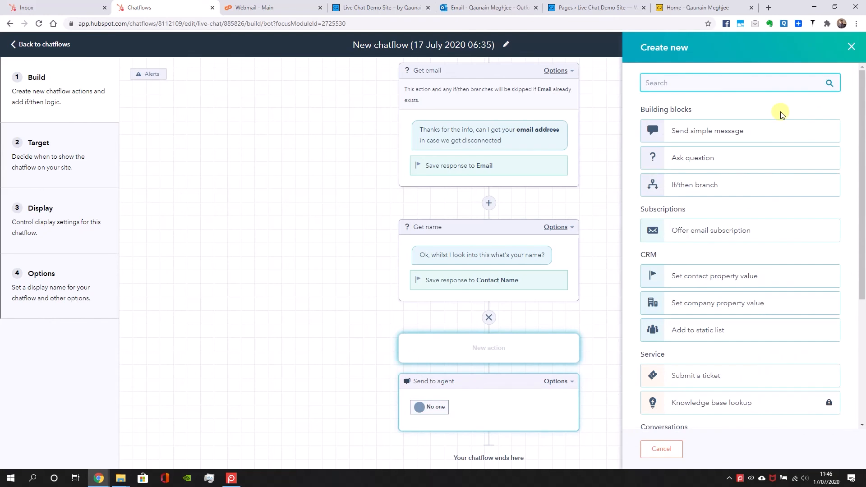
click(740, 375)
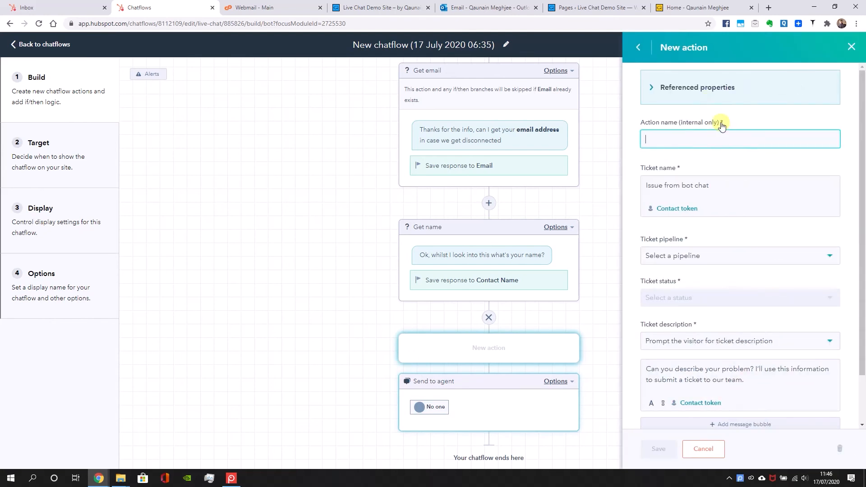
text(Support Ticket Creation)
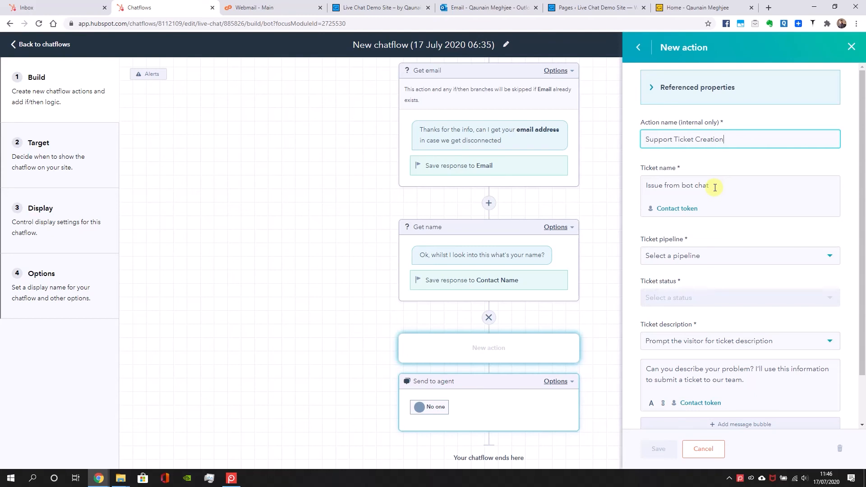
click(726, 257)
click(715, 295)
click(702, 319)
Examine the ticket description choices, keeping "Prompt the visitor for ticket description", and review the remaining ticket settings
scroll(720, 288, down, 1)
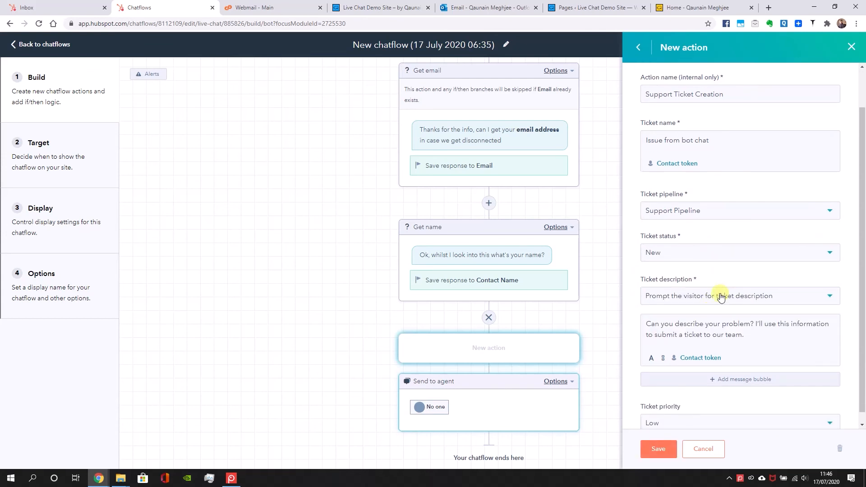
click(721, 297)
click(692, 337)
click(649, 298)
click(695, 337)
scroll(680, 321, down, 1)
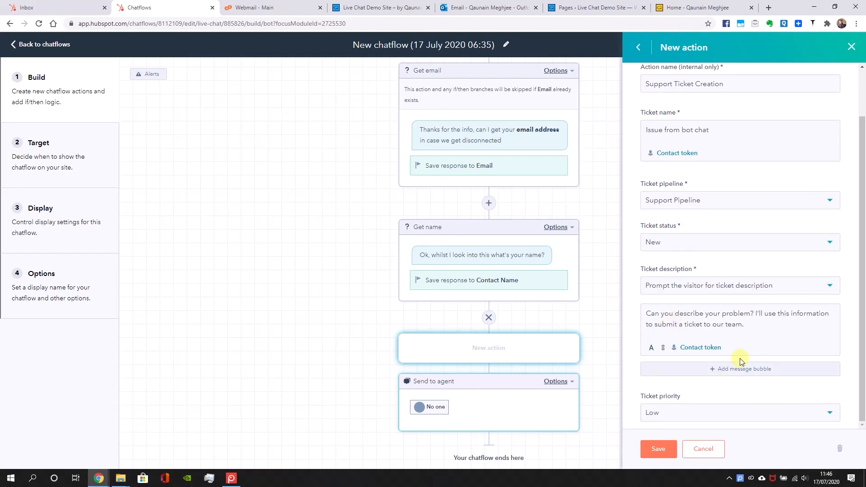
scroll(744, 336, up, 3)
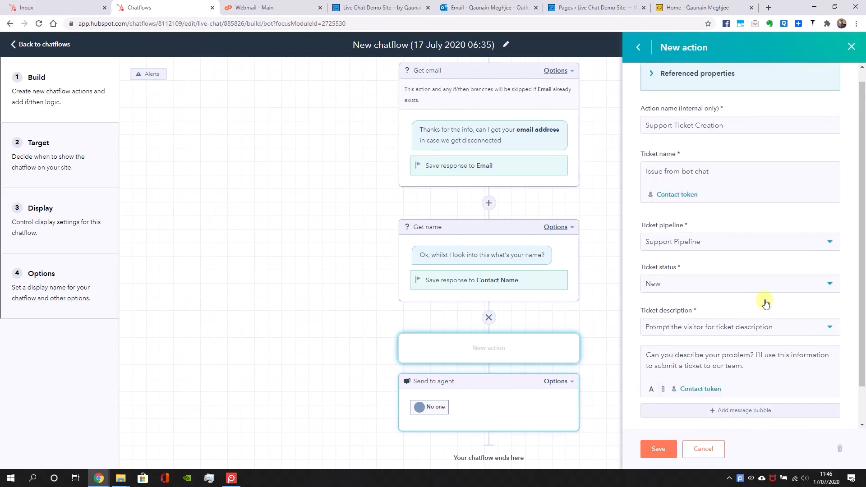
Replace the ticket name with "Support ticket from live chat -" followed by the contact's First name token
drag(719, 186, 622, 189)
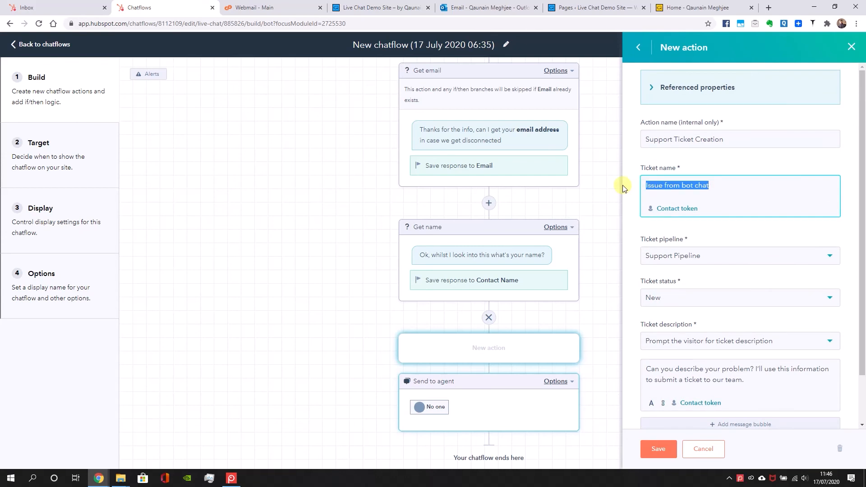
text(Support )
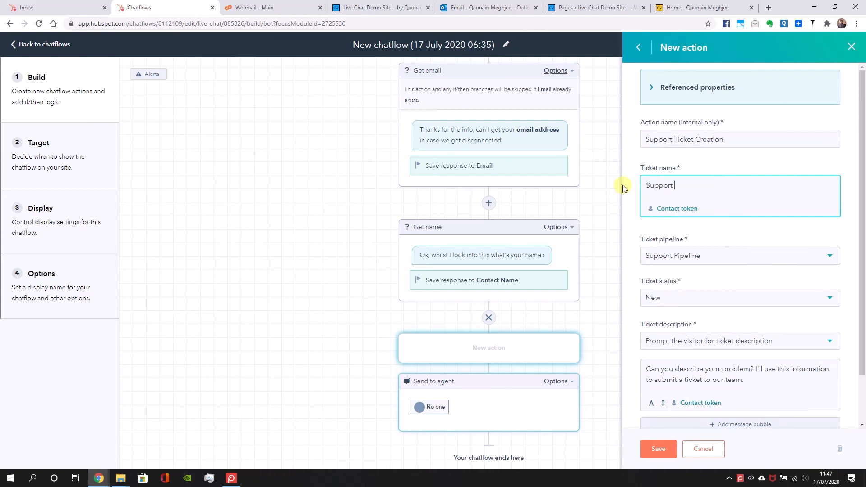
text(ticket from live chat -)
click(679, 209)
click(679, 113)
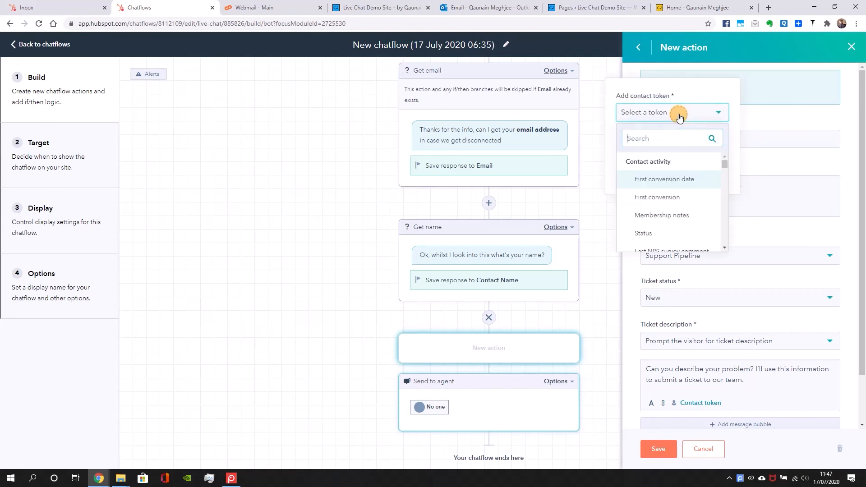
text(first)
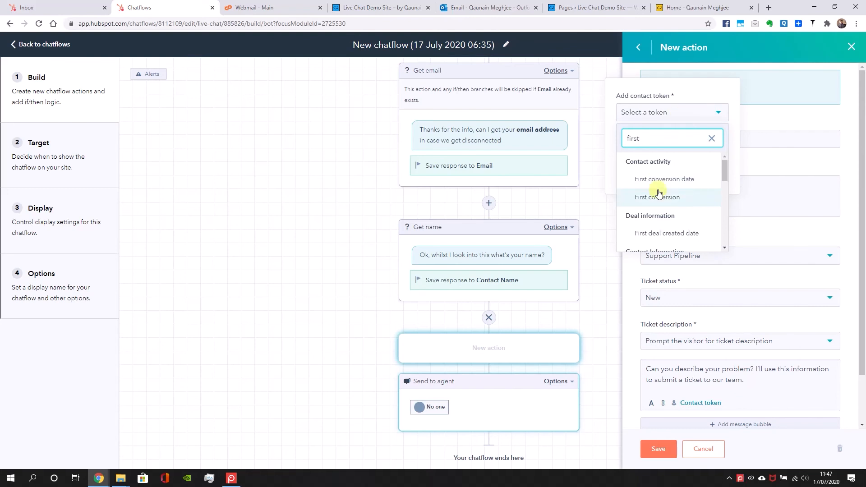
text( n)
click(661, 178)
click(631, 187)
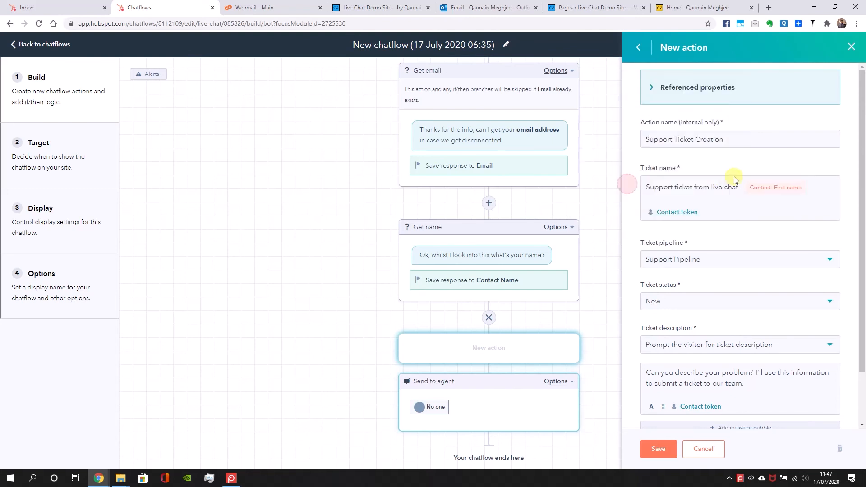
Append a dash and the contact's Email token to the ticket name
click(829, 181)
text(-)
click(686, 213)
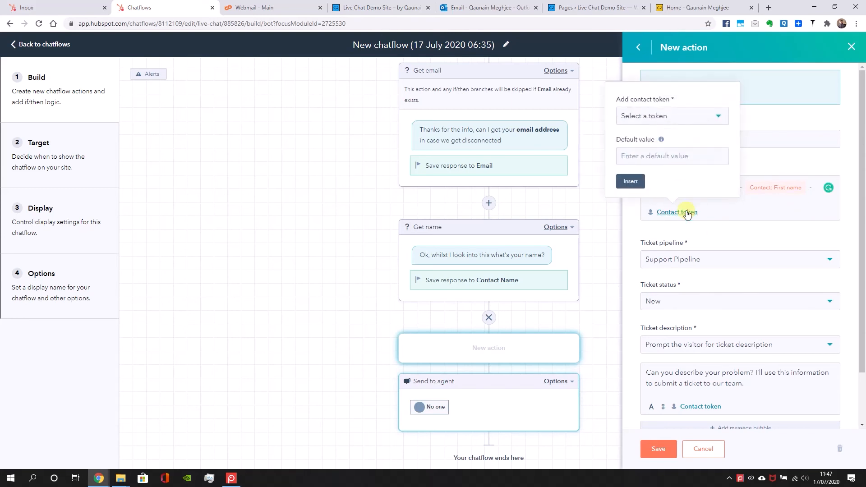
click(690, 117)
scroll(706, 212, down, 5)
scroll(705, 211, down, 8)
scroll(705, 211, down, 8)
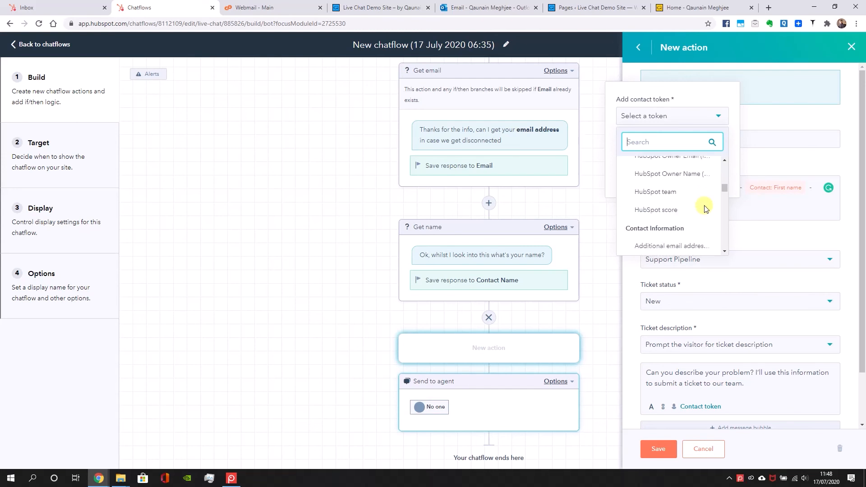
scroll(705, 210, down, 5)
scroll(699, 223, down, 3)
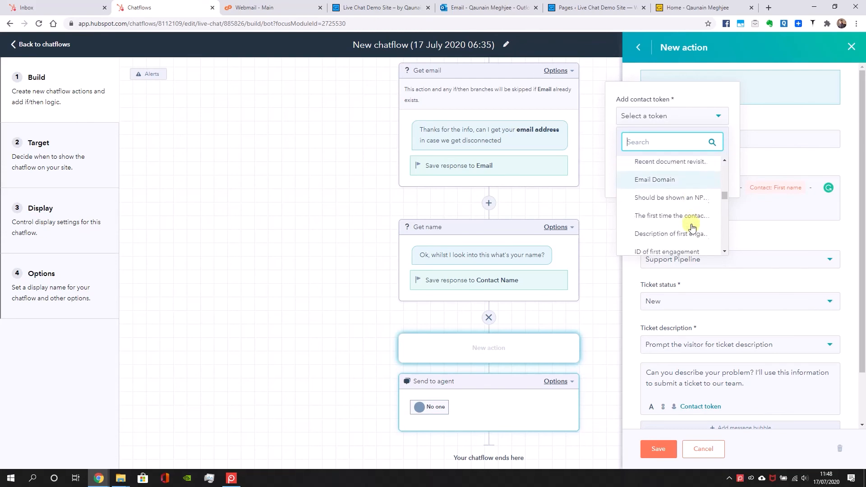
scroll(693, 227, down, 3)
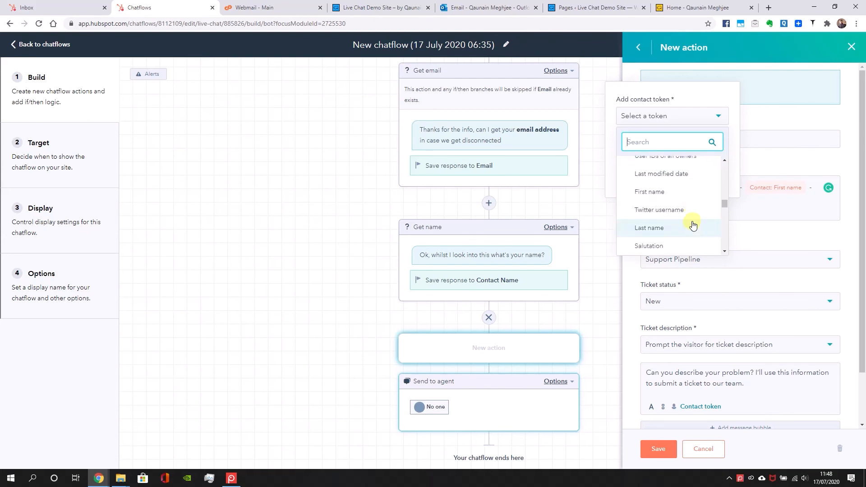
click(704, 175)
click(631, 181)
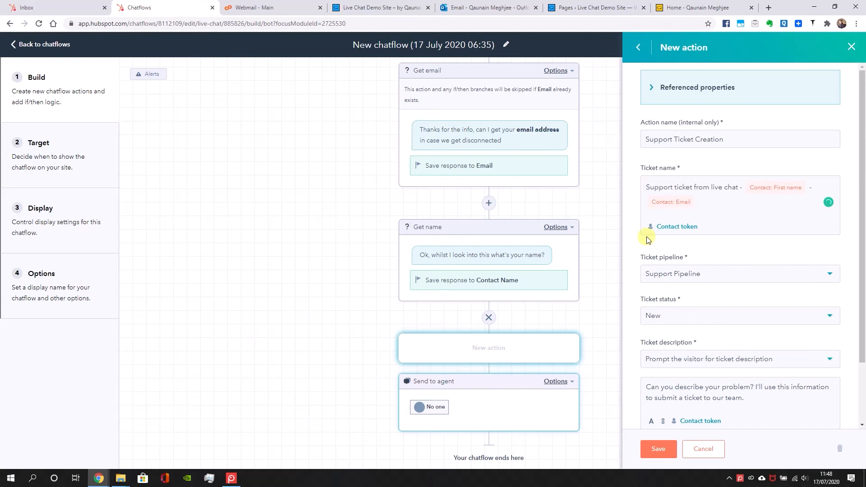
Append another dash and the contact's Persona token to the ticket name
click(706, 198)
text(-)
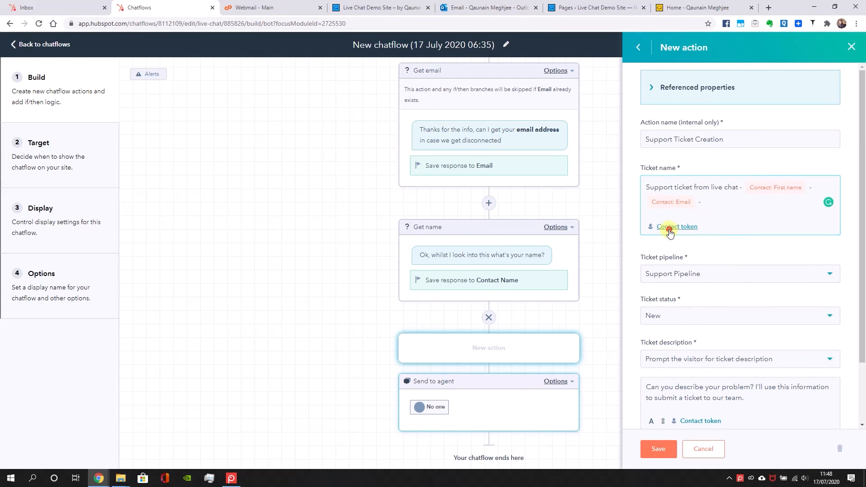
click(669, 232)
click(695, 135)
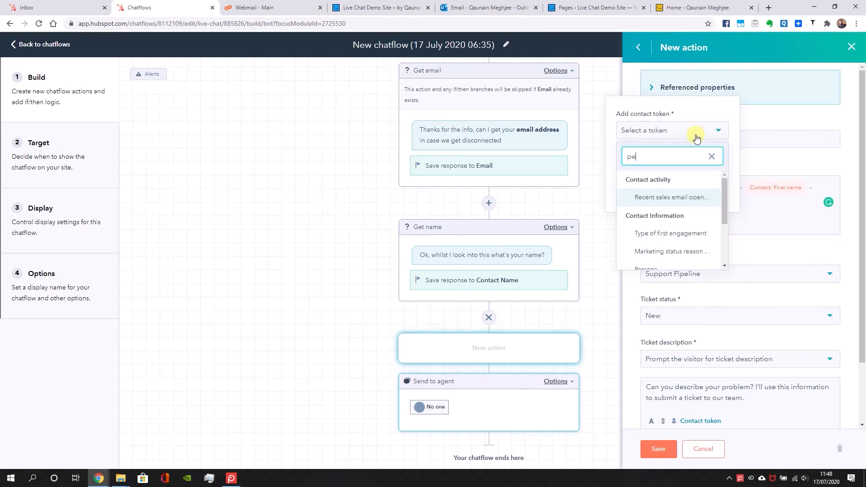
text(persona)
click(644, 196)
click(629, 194)
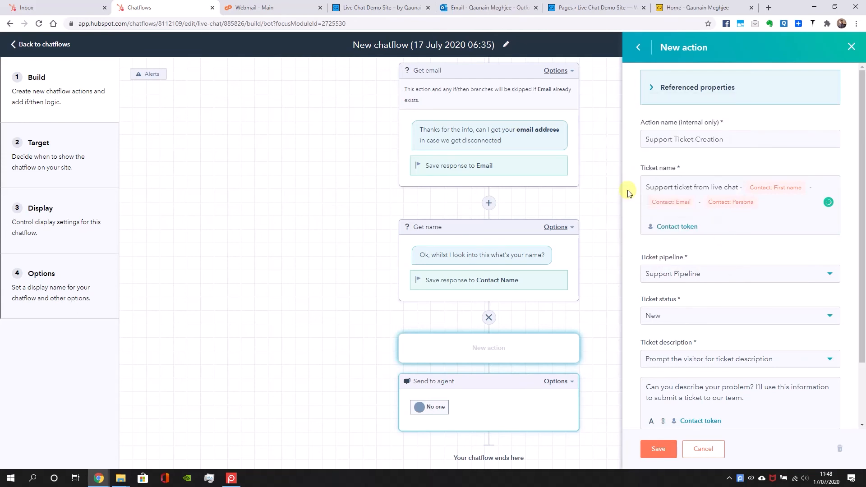
Replace the ticket description prompt with "Thanks" followed by the contact's First name token
scroll(717, 369, down, 1)
triple_click(753, 351)
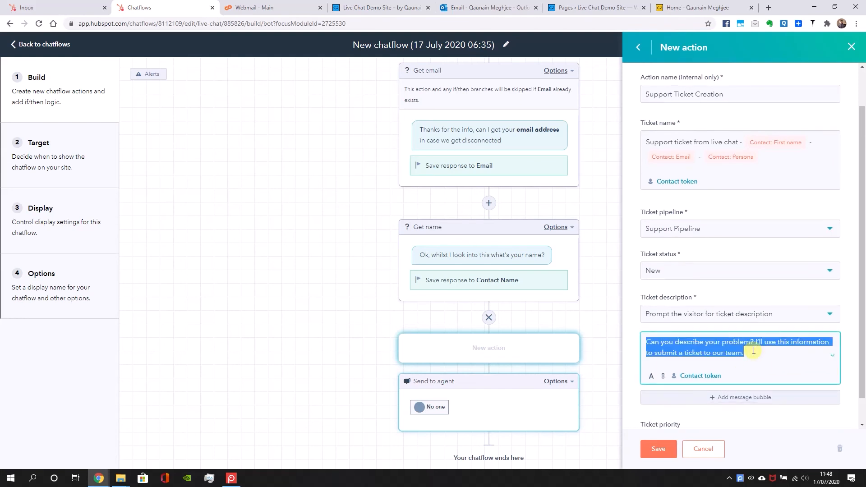
text(Your)
click(705, 367)
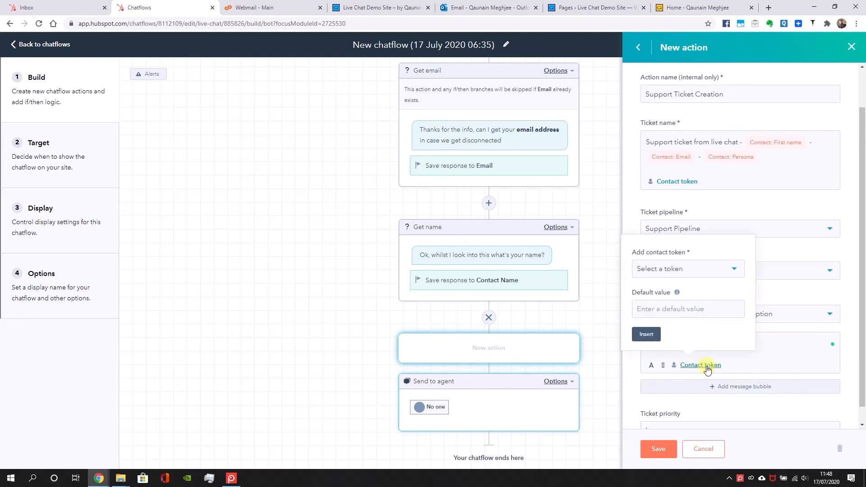
click(708, 277)
text(first n)
click(679, 333)
click(651, 334)
Continue the description prompt with ", I'm creating a support ticket about your" and the contact's Persona token
click(772, 344)
text(, I'm creating)
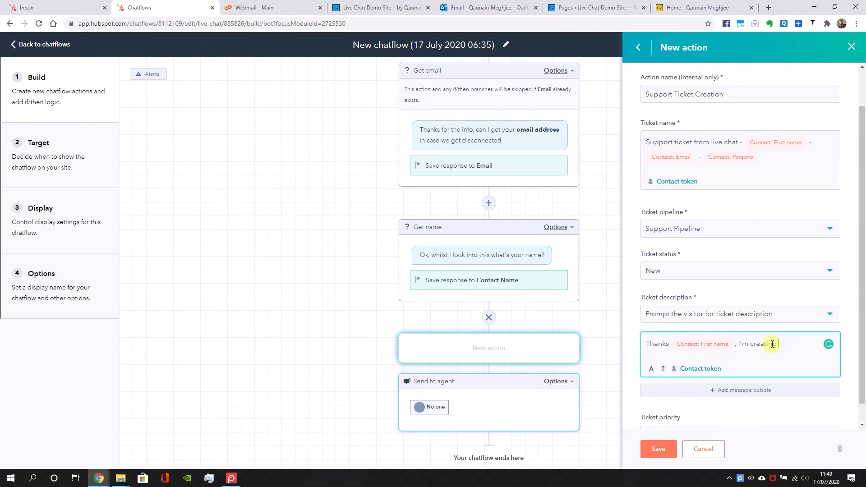
text( a support ticket about)
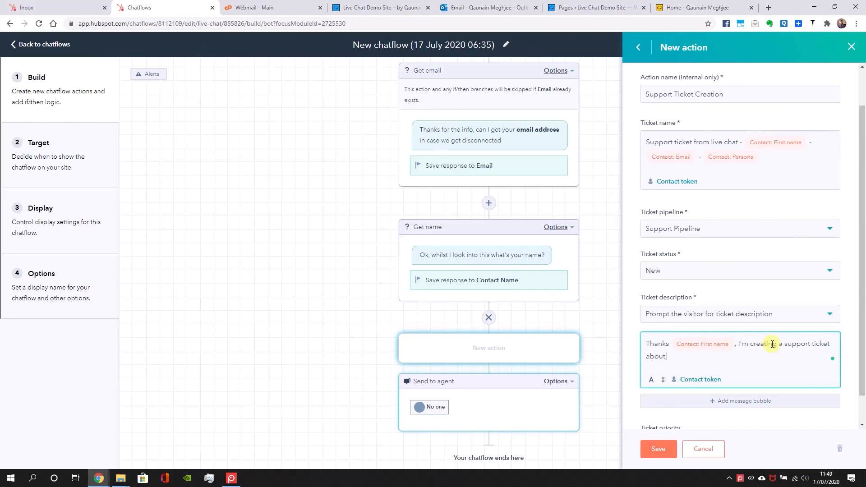
text( you)
click(697, 380)
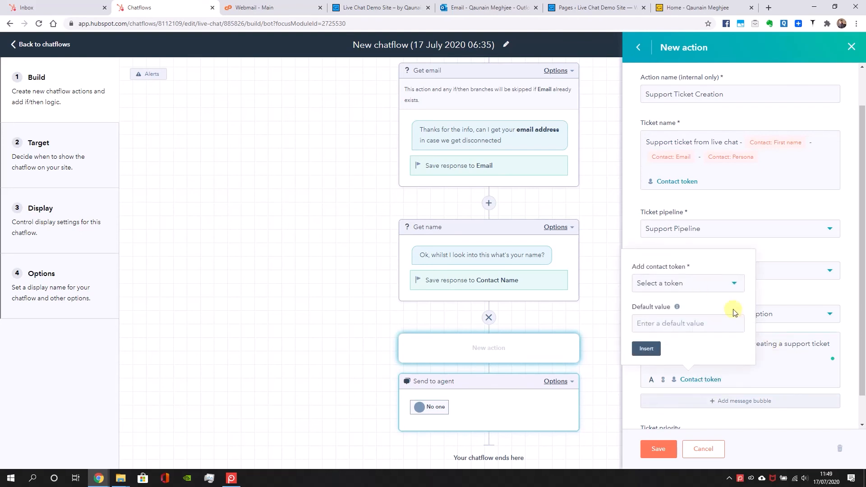
click(699, 289)
text(pers)
click(660, 350)
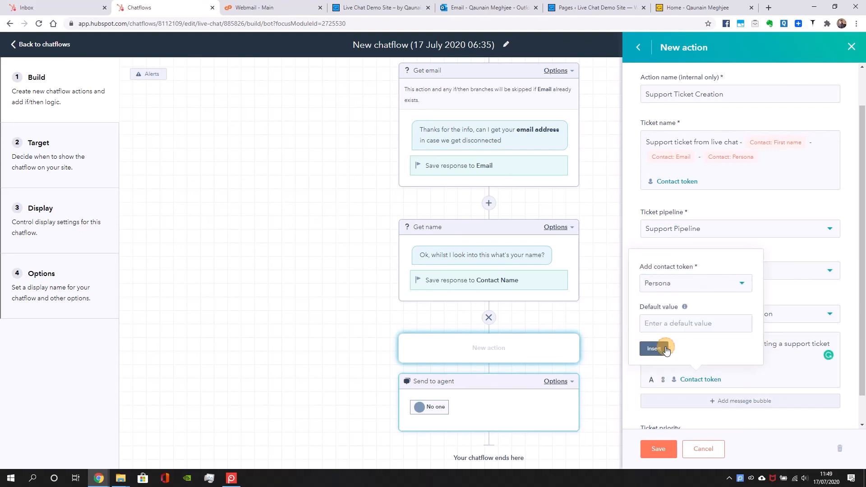
click(654, 349)
End the prompt with "enquiry." and a new paragraph "Is there anything else you want to add?", and save the ticket action
click(742, 360)
text(enquiry)
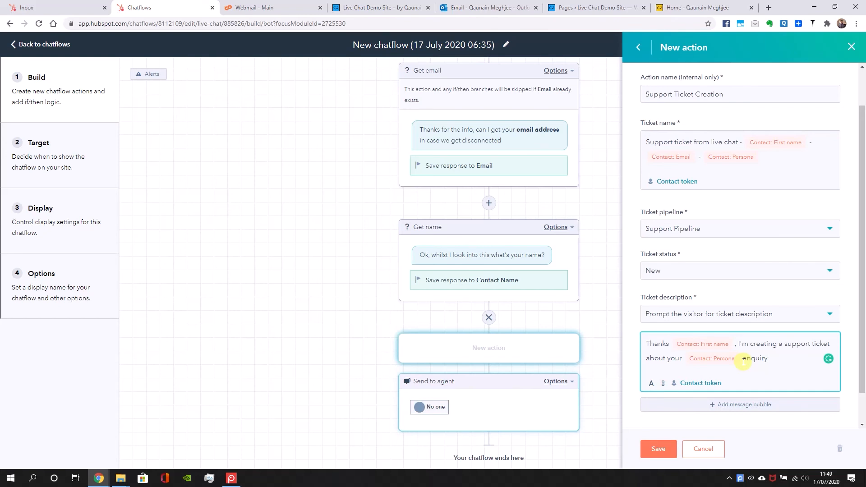
text(,)
key(Return)
text(Is there anything else you want to add?)
scroll(775, 363, down, 2)
click(657, 448)
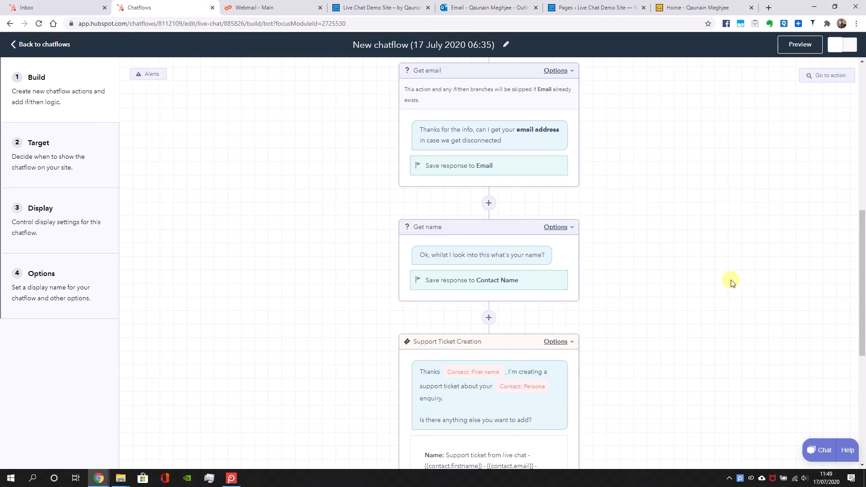
Add a Name question between Support Ticket Creation and Send to agent, saving the response to the Last name property
scroll(610, 332, down, 6)
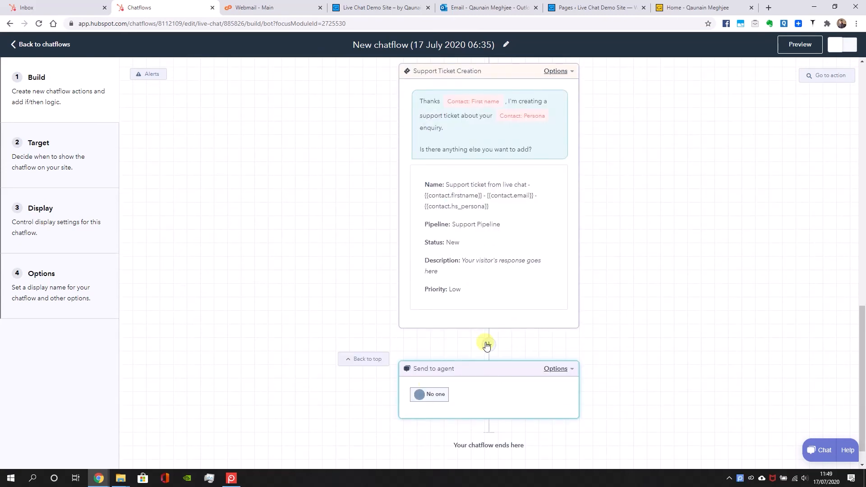
click(487, 345)
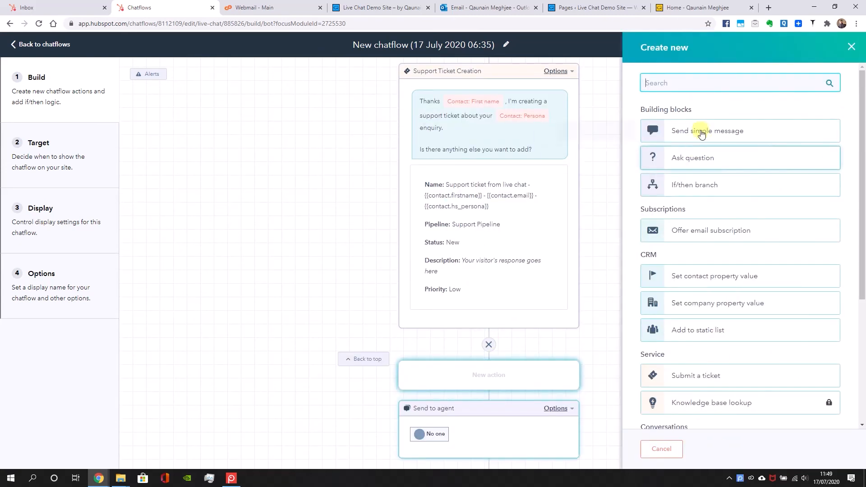
click(691, 157)
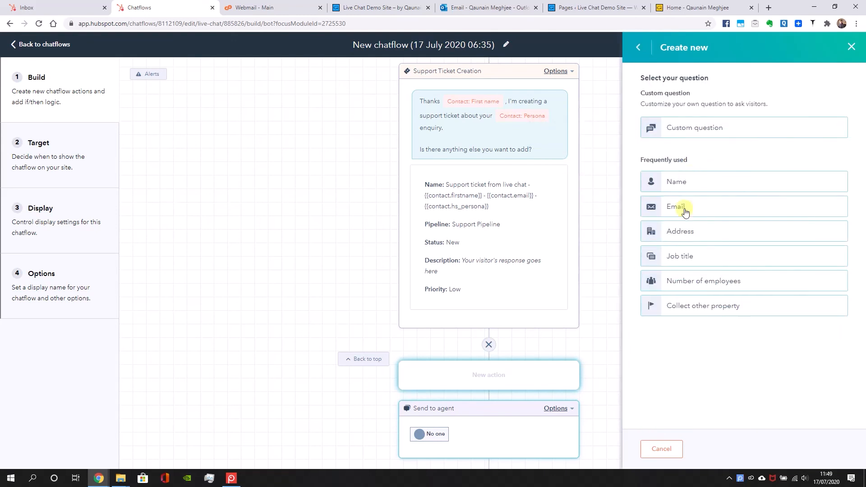
click(686, 189)
click(686, 352)
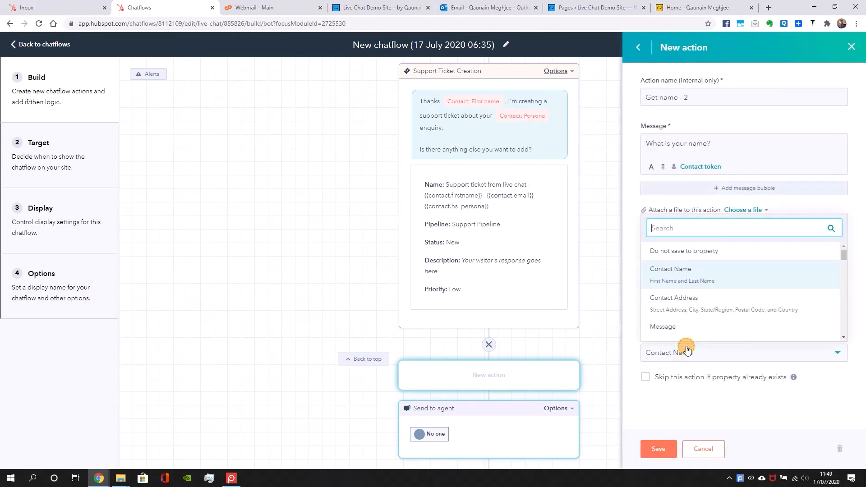
text(last)
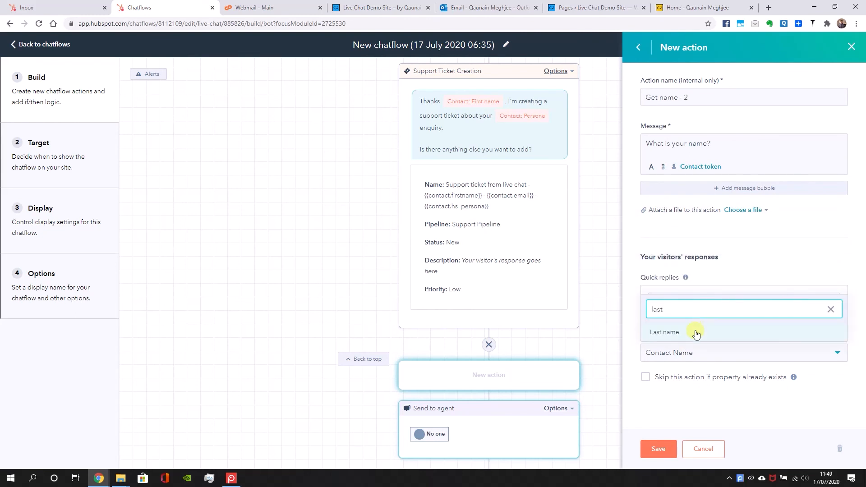
click(696, 334)
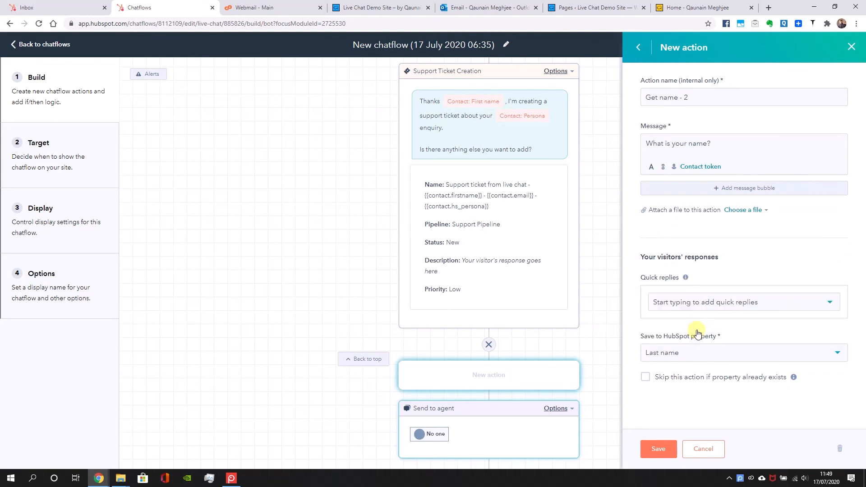
click(688, 354)
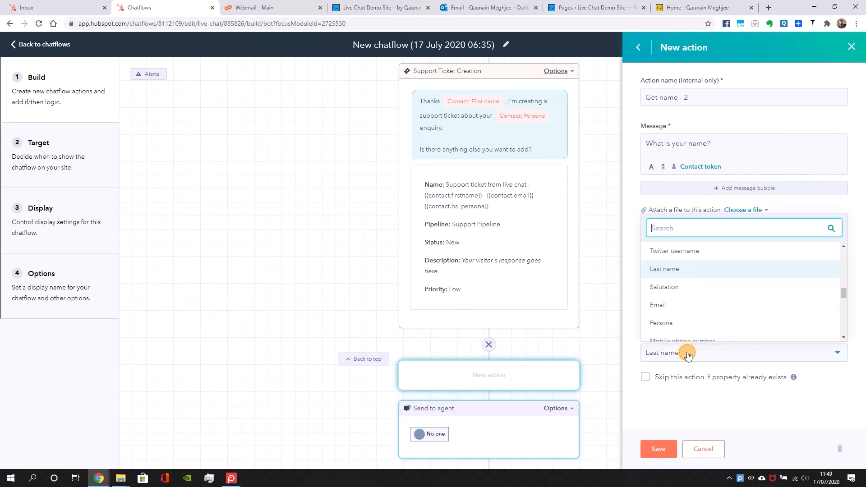
click(663, 273)
Name the new question action "Get Last Name" and set its message to "Btw, what's your last name?"
drag(725, 96, 661, 97)
text(las)
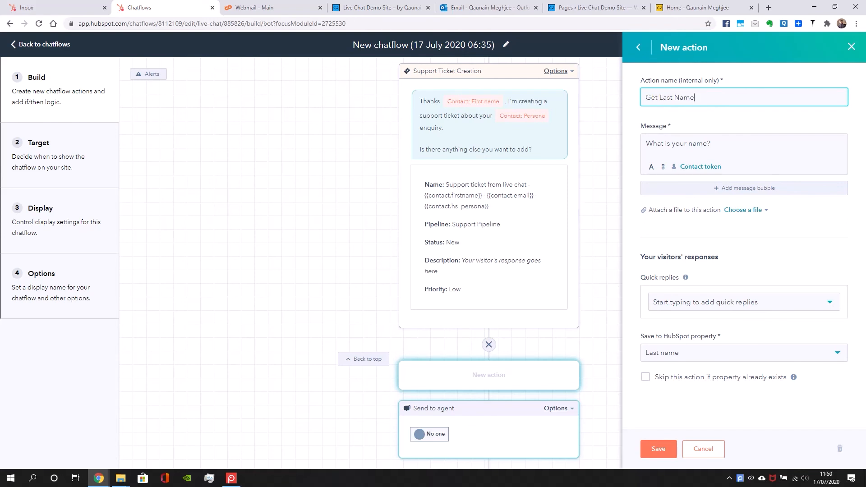
drag(722, 142, 616, 162)
text(Btw?)
key(BackSpace)
key(BackSpace)
key(BackSpace)
text(, what's your last name?)
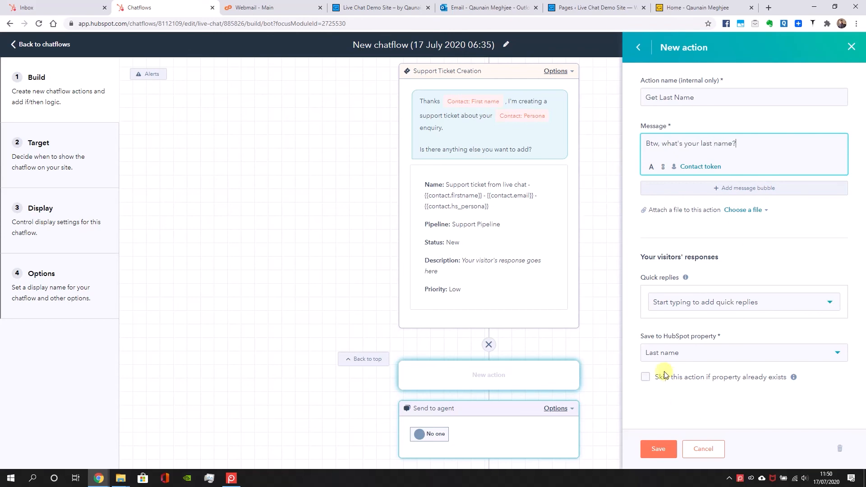
Set the last name question to be skipped if the property already exists, and save it
click(715, 375)
click(645, 377)
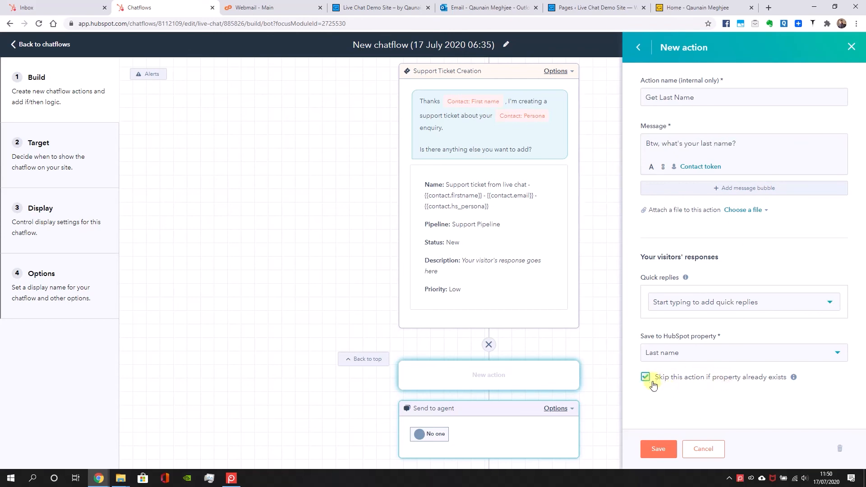
click(651, 451)
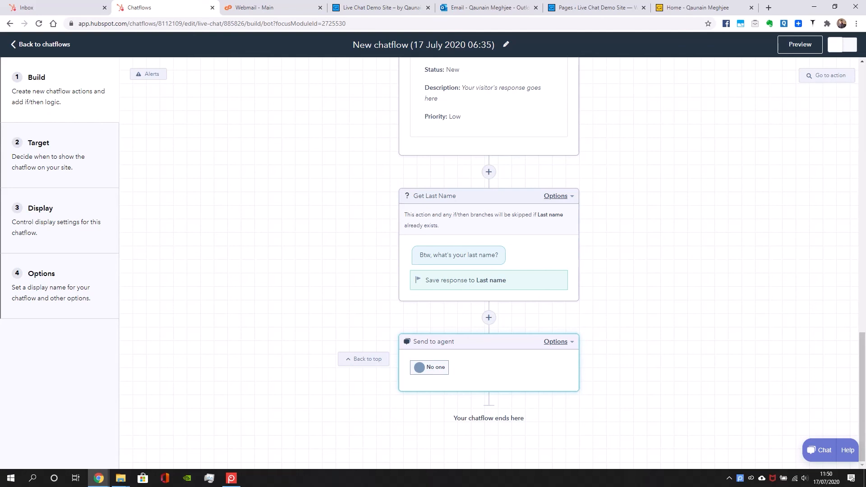
Add a simple message action before Send to agent and name it "Meeting Request"
click(489, 317)
click(715, 130)
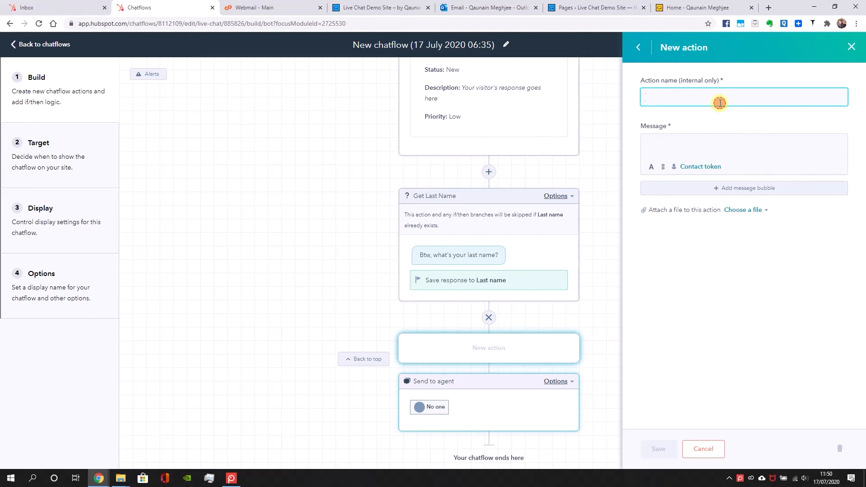
text(Meeting Request)
key(BackSpace)
text(st)
Set the Meeting Request message to "Shall we schedule a quick call abut your {{contact.hs_persona}} enquiry?" and save the action
click(700, 146)
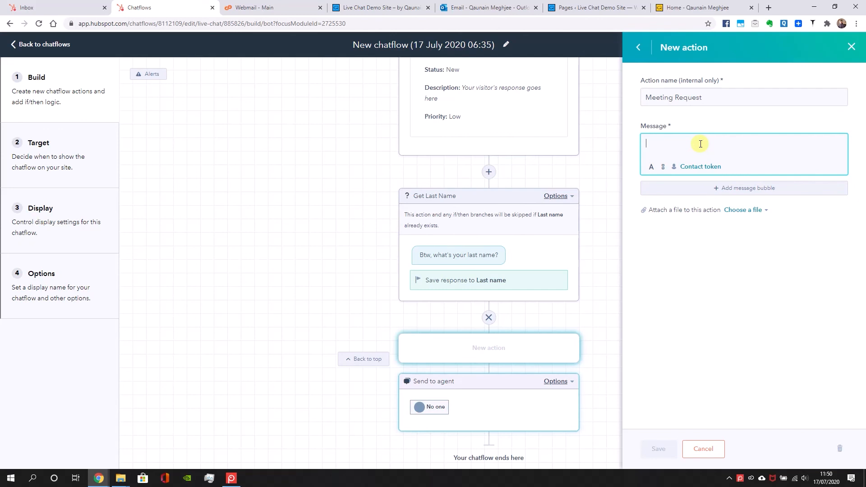
text(Shall we s)
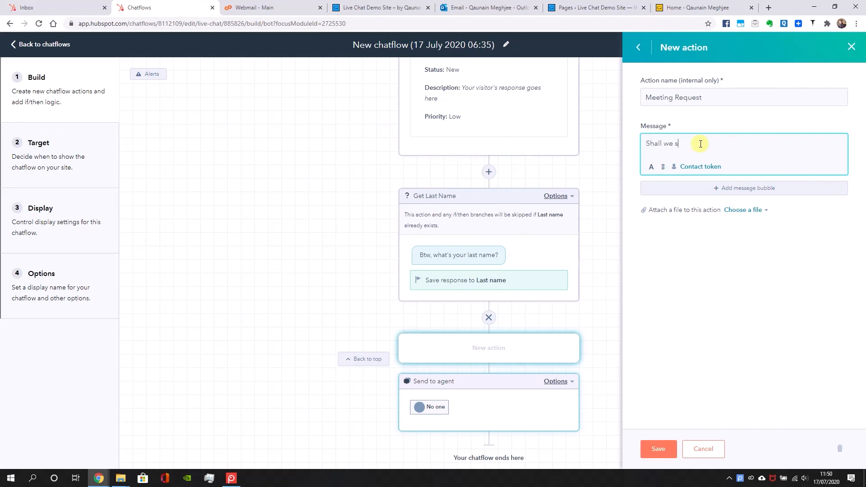
text(chedule a quick call abut your {{contact.hs)
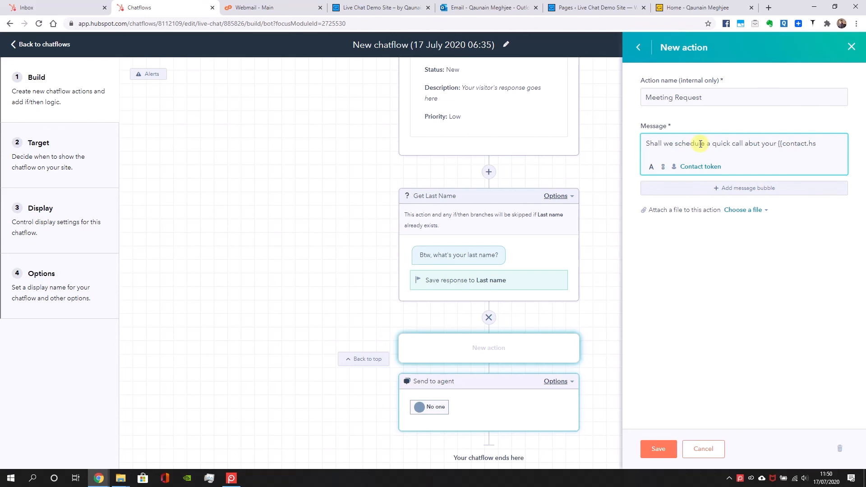
text(_persona)
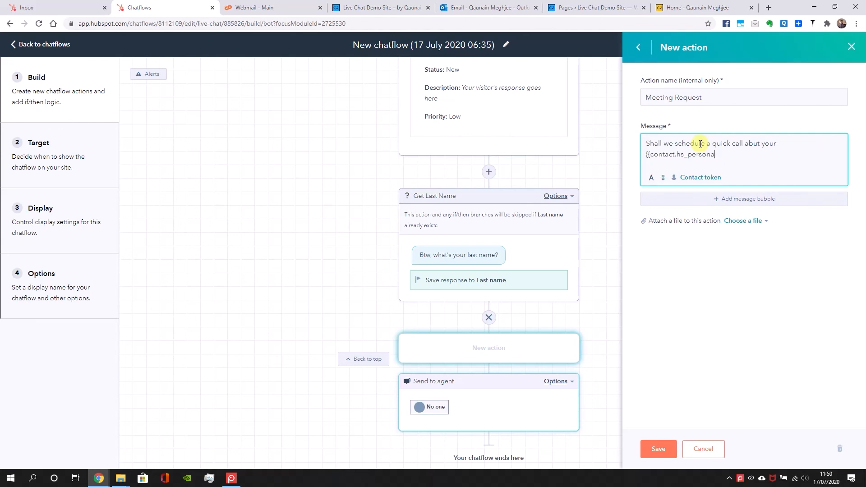
text(}} enquiry?)
click(658, 449)
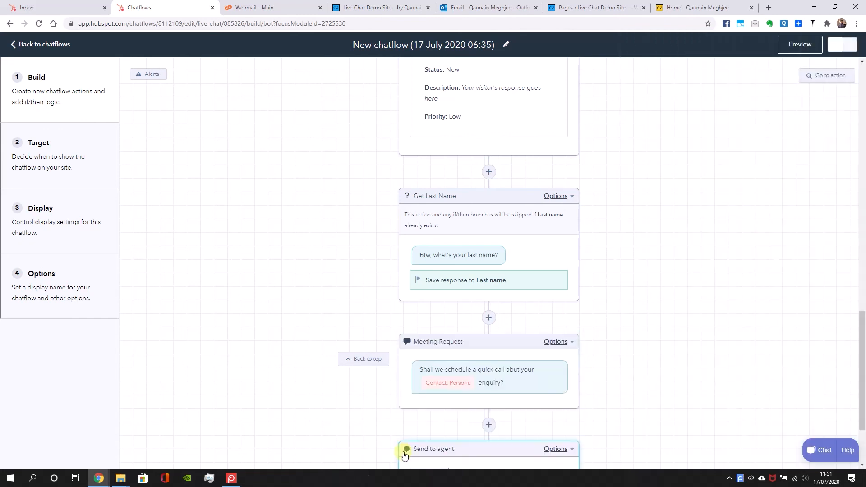
Reopen the Meeting Request action, apply its Persona contact token with no default value, and save the action
click(483, 371)
click(669, 192)
click(670, 190)
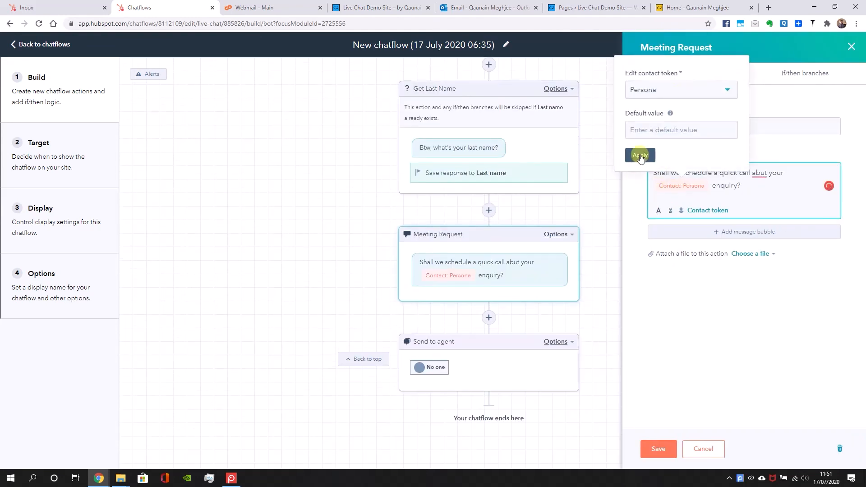
click(640, 156)
click(650, 449)
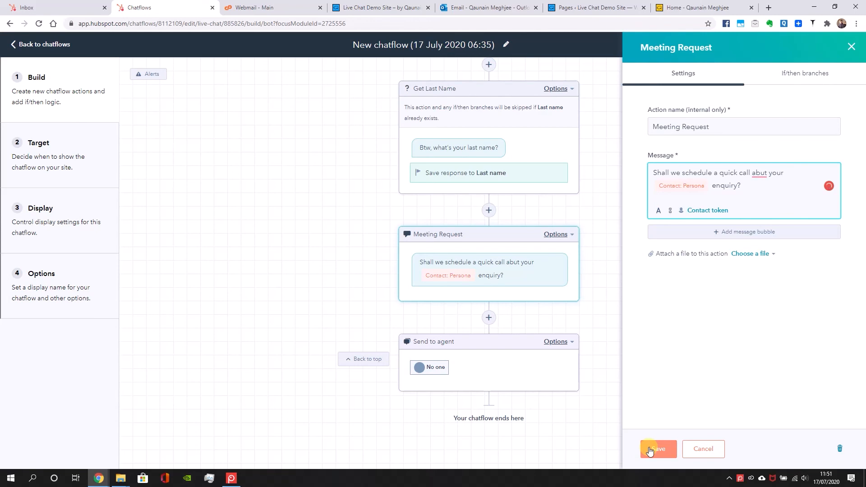
Add a Book a meeting action between Meeting Request and Send to agent
click(489, 318)
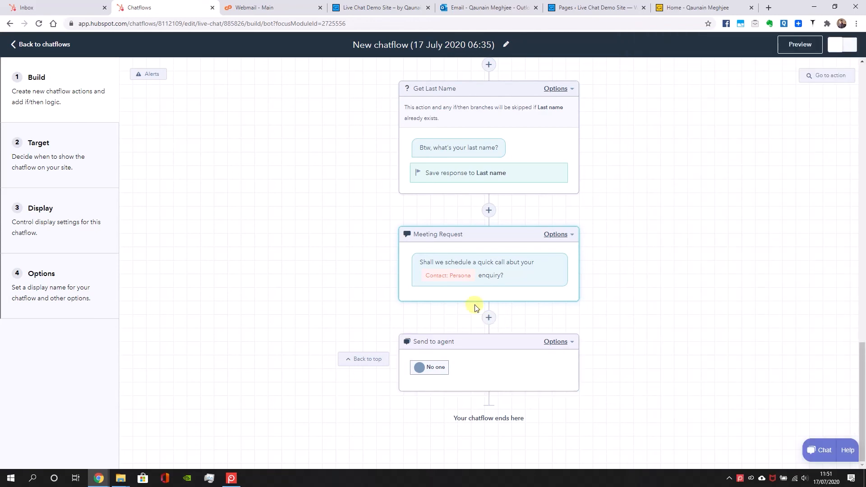
click(488, 317)
scroll(750, 315, down, 4)
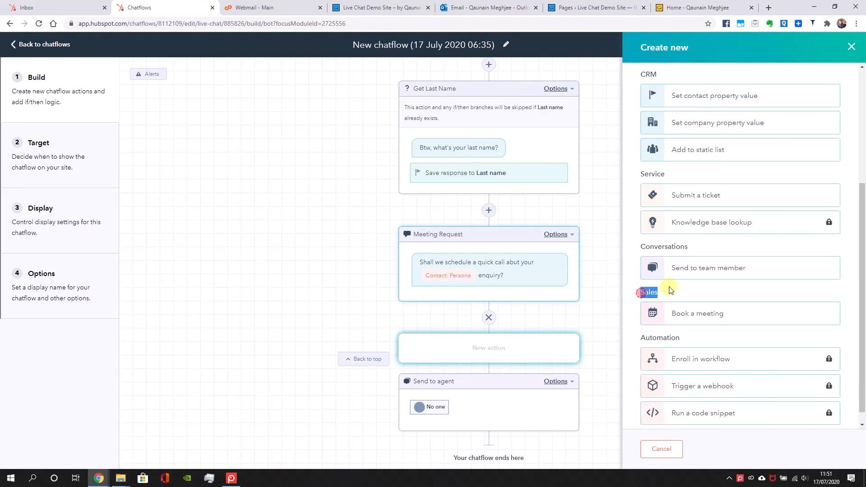
click(702, 313)
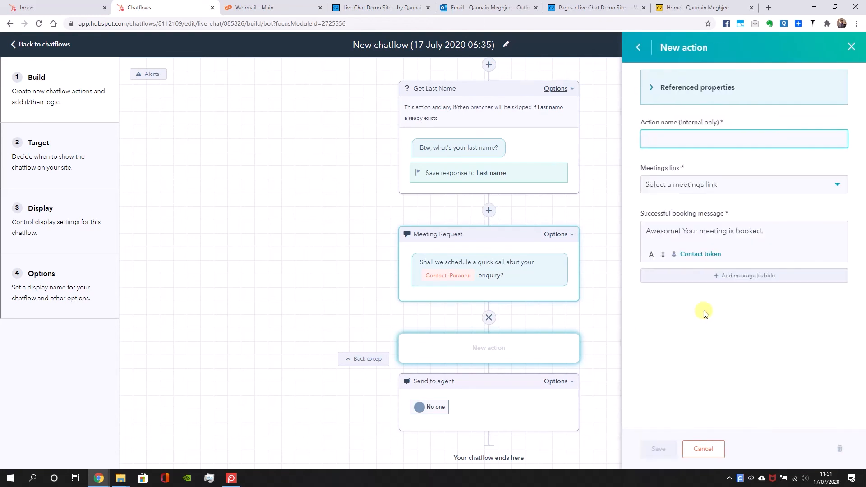
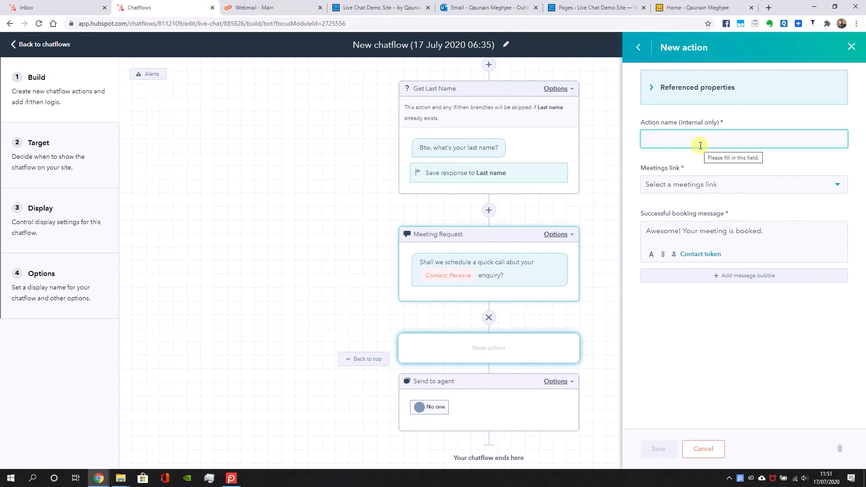
Name the meeting action "Meeting Booker", select the 30 min meeting link, and save the action
text(eeting Booker)
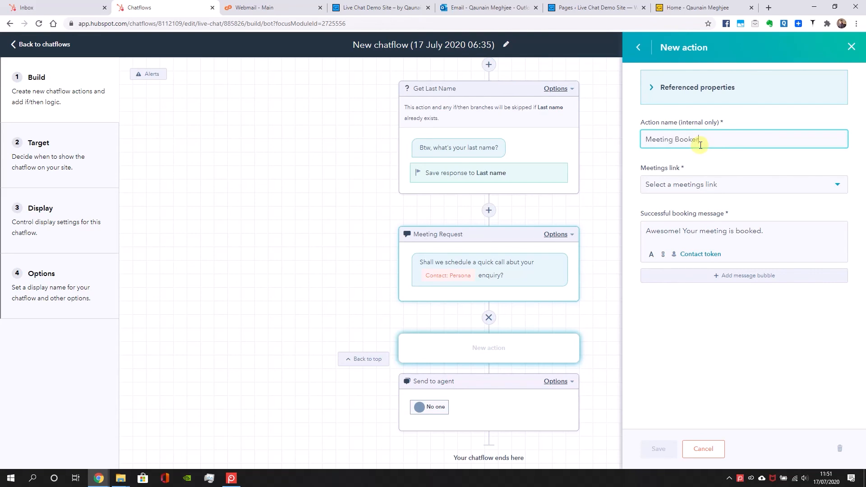
click(709, 184)
click(691, 234)
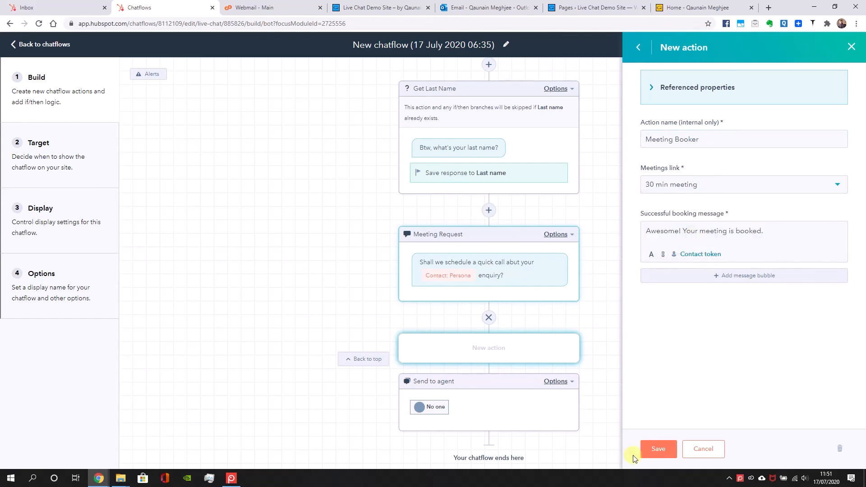
click(658, 449)
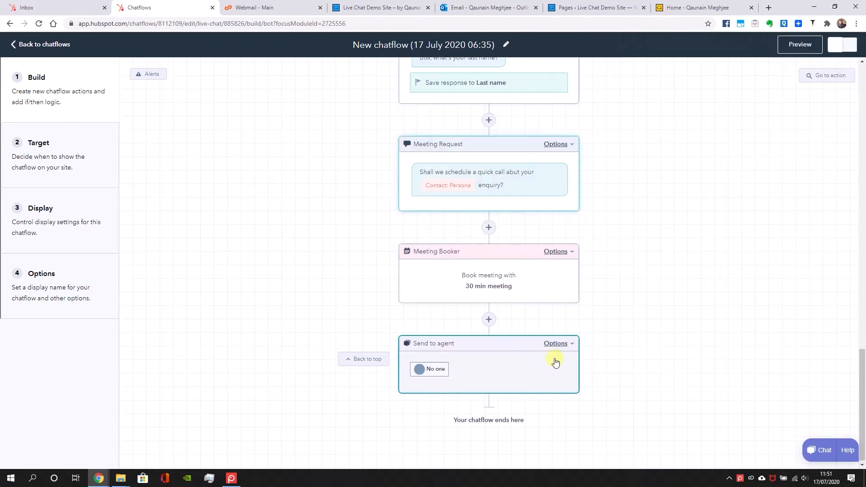
Add an email subscription offer before Send to agent, named "Newsletter", with the message "Do you want to sign up to the mailing list?"
click(488, 320)
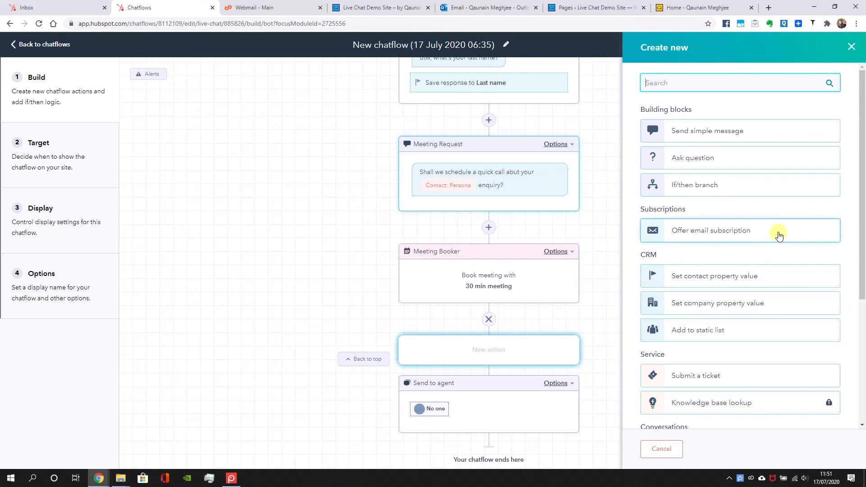
click(754, 239)
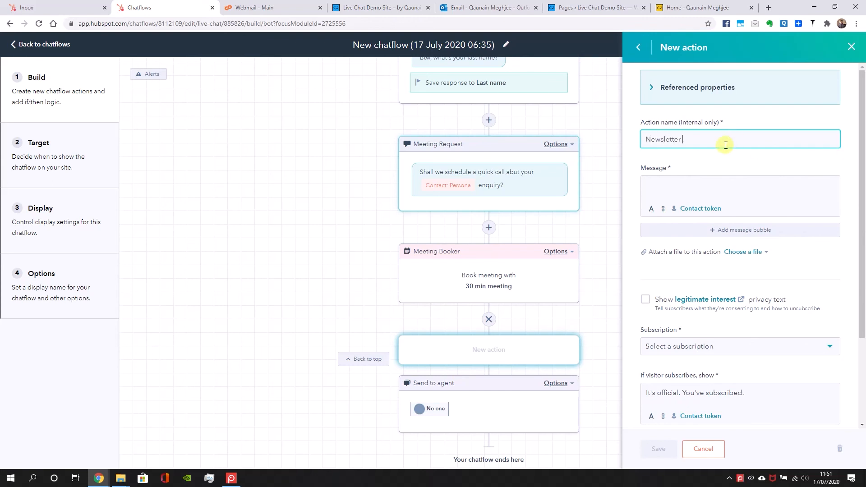
key(Tab)
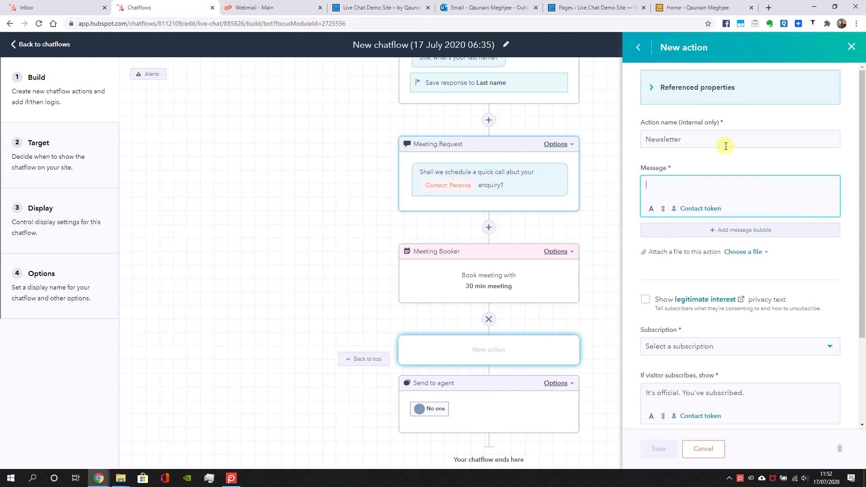
text(Do you want to sign up to the mailing list?)
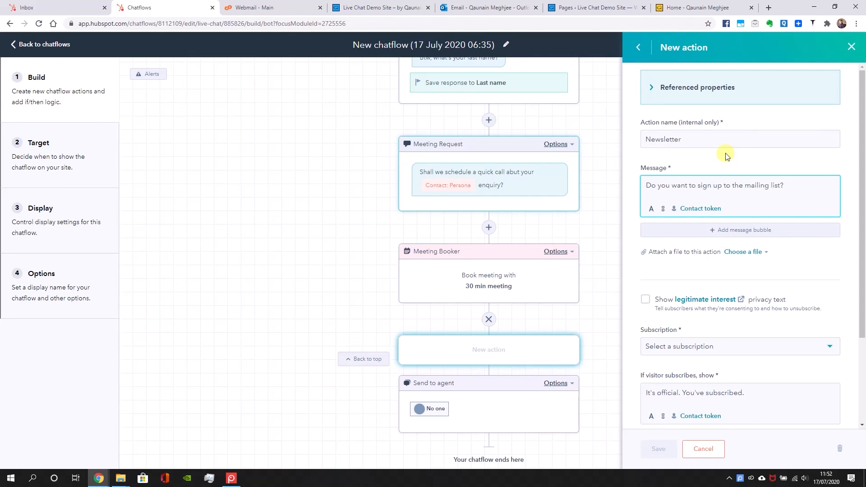
Set the Newsletter action's subscription type to One to One
click(717, 347)
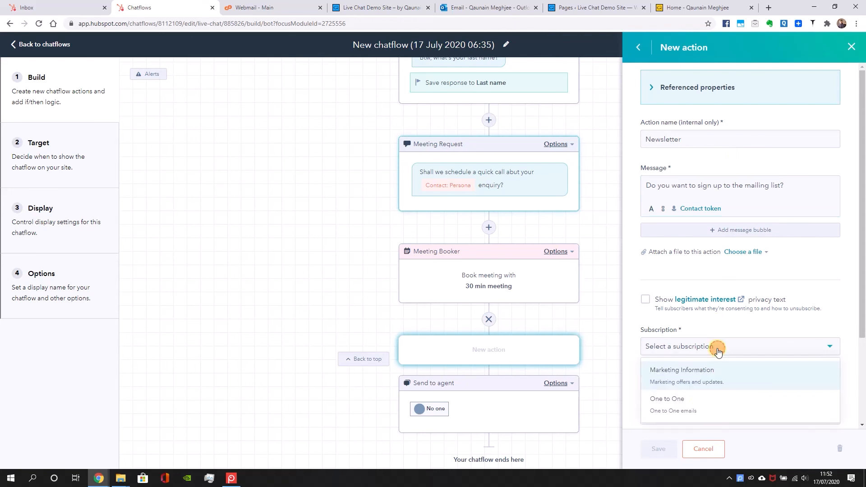
click(697, 407)
scroll(760, 251, down, 3)
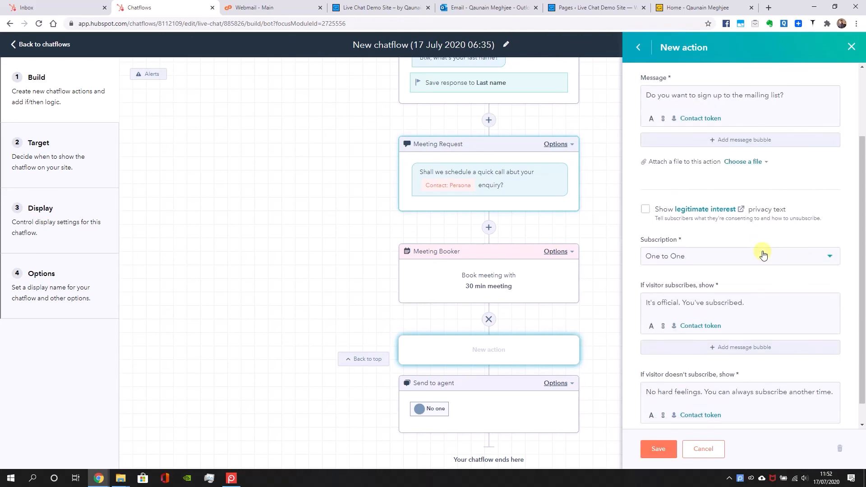
click(774, 236)
click(775, 235)
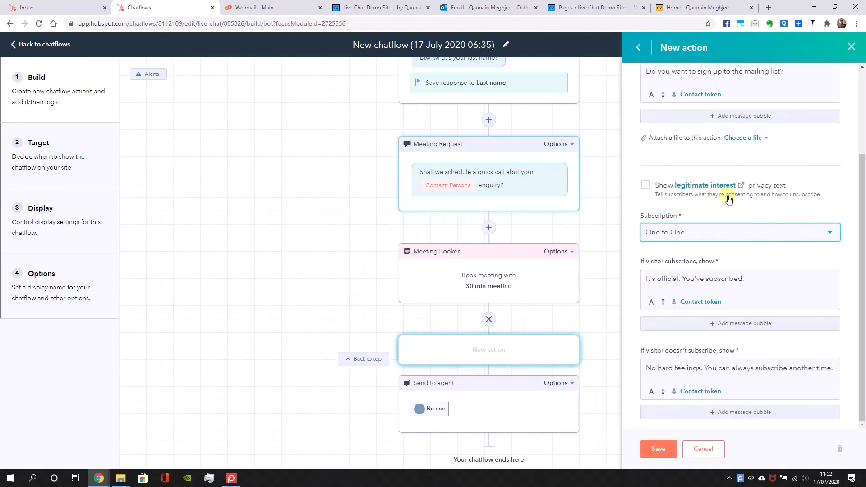
Set the subscribed reply to "It's official. You've subscribed :-)" and the declined reply to "No worries :-)", and save the action
click(778, 275)
text(:=)
key(BackSpace)
text(-))
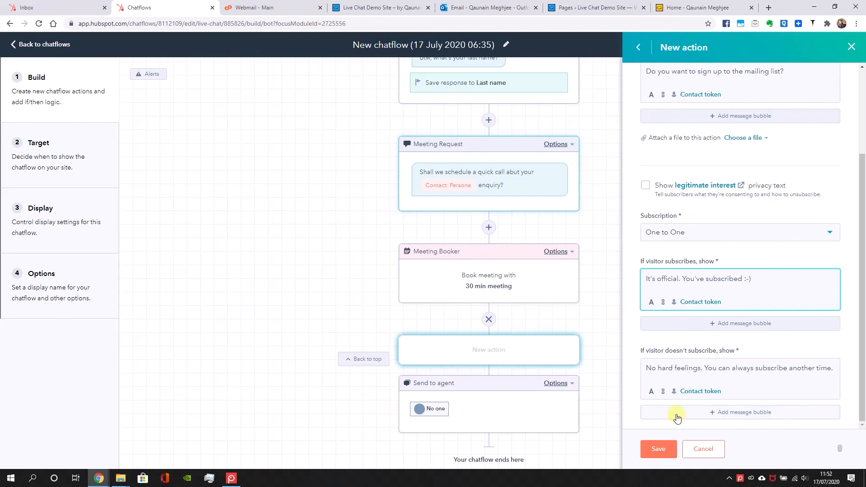
drag(658, 368, 857, 341)
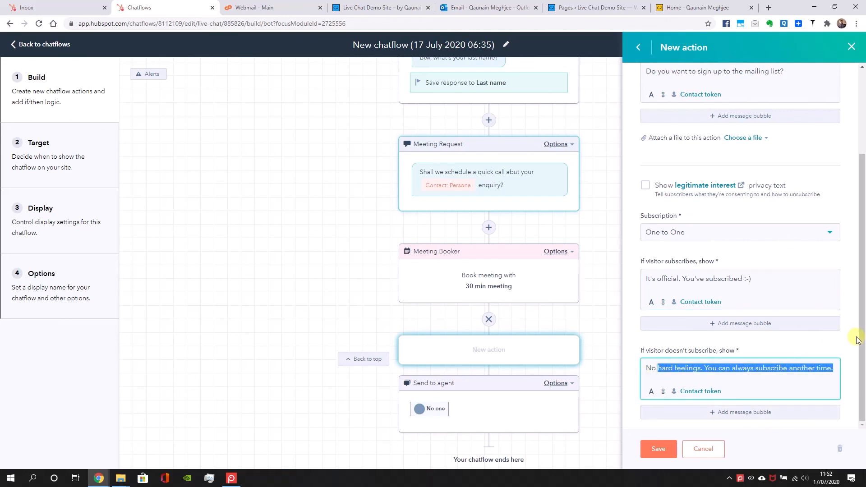
text(worries :-))
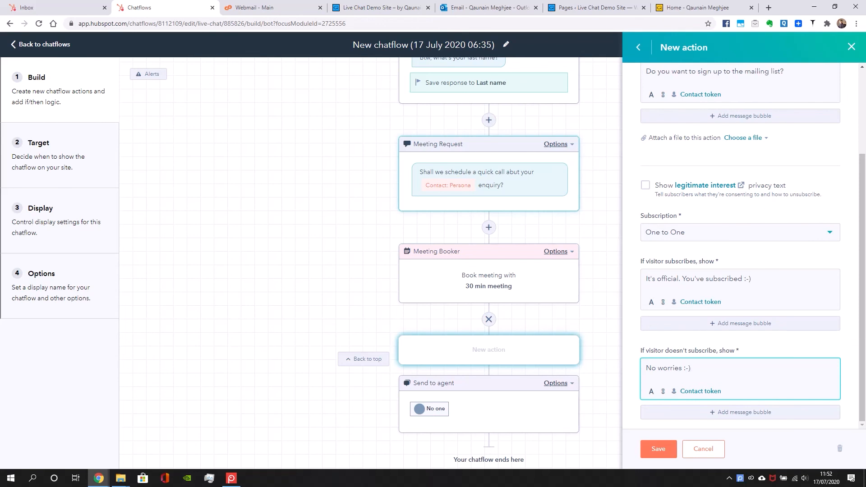
click(656, 449)
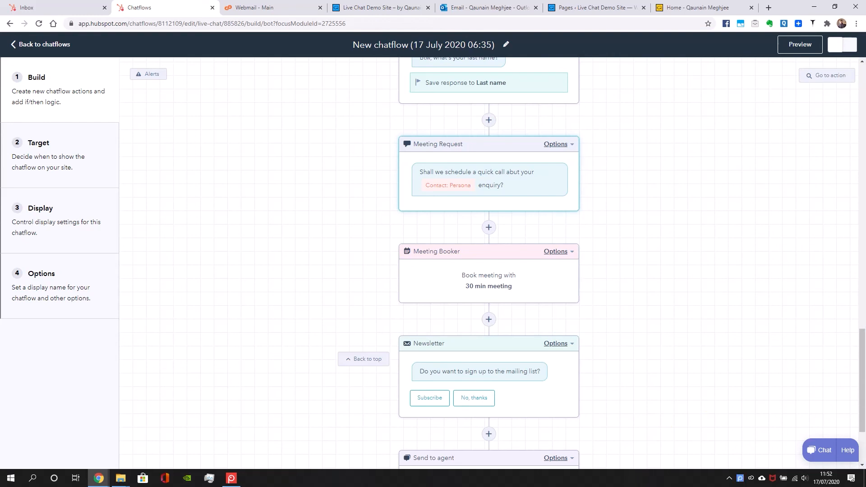
Preview the chatflow, choose the Quote option, and send "Price for a music app" as the enquiry
click(807, 44)
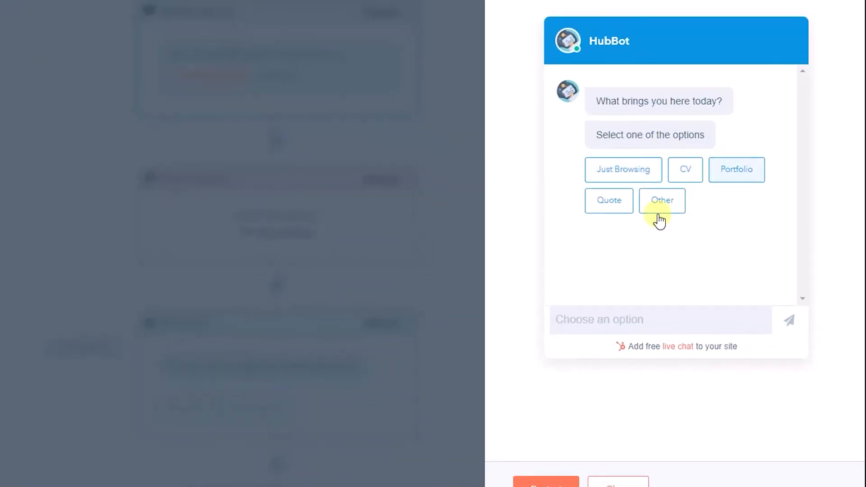
click(609, 212)
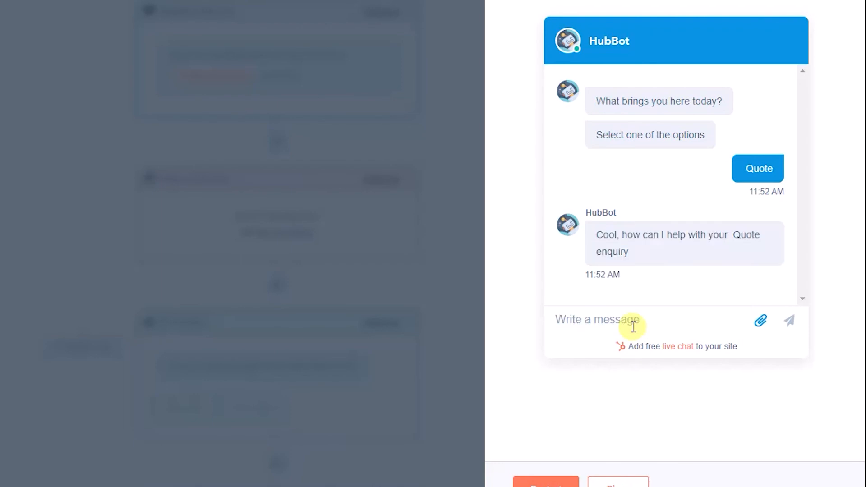
click(634, 326)
text(Price for a music app)
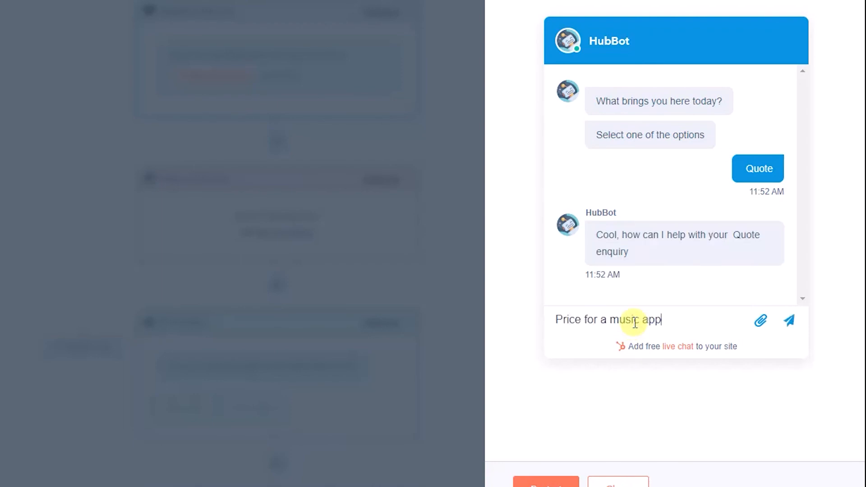
key(Return)
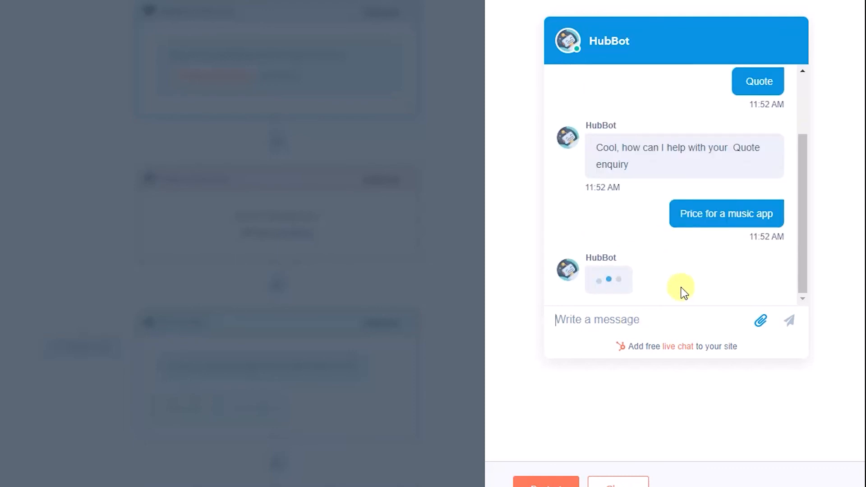
Answer the bot's contact questions with the test visitor's email address and first name
click(656, 320)
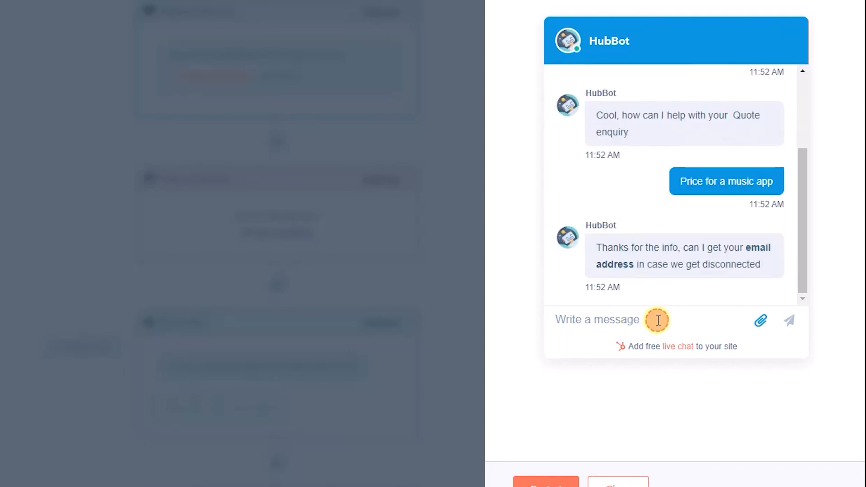
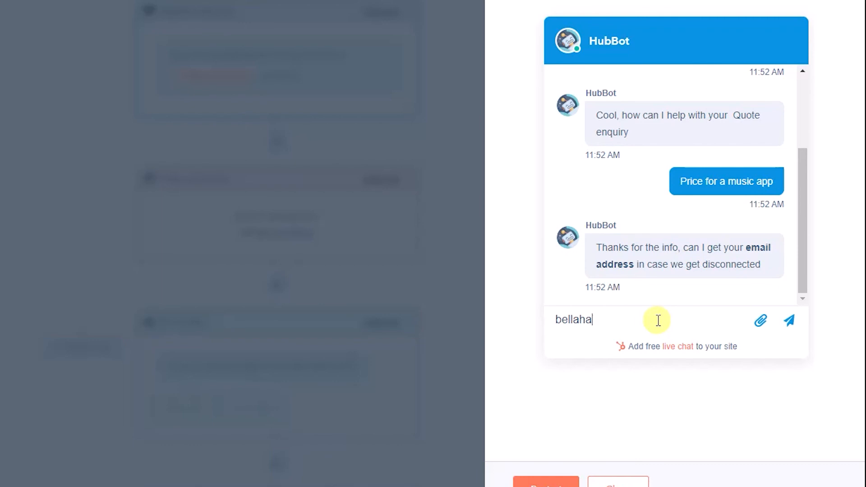
key(Return)
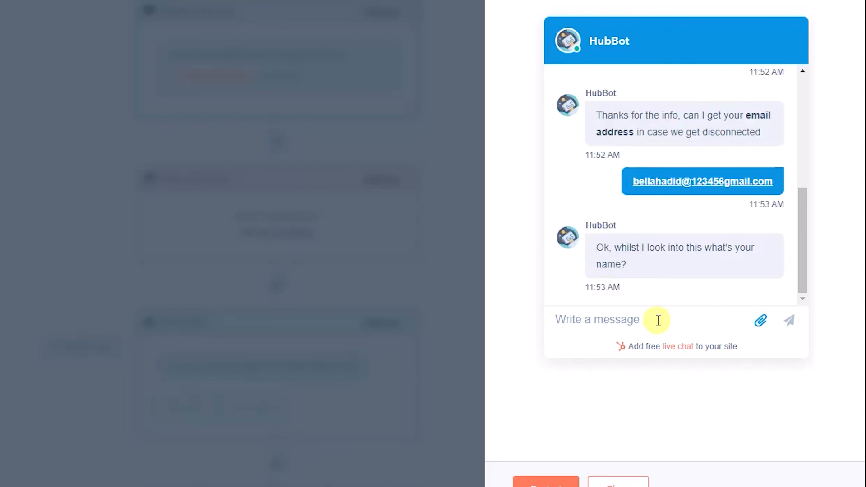
text(Bella)
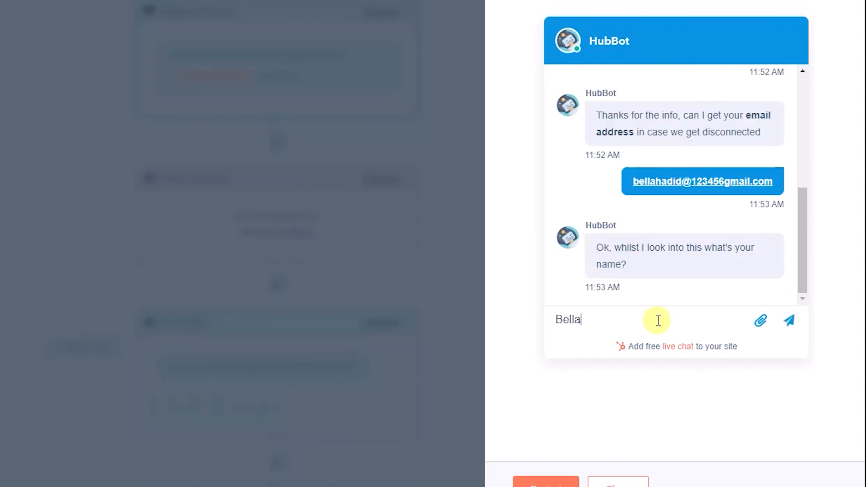
key(Return)
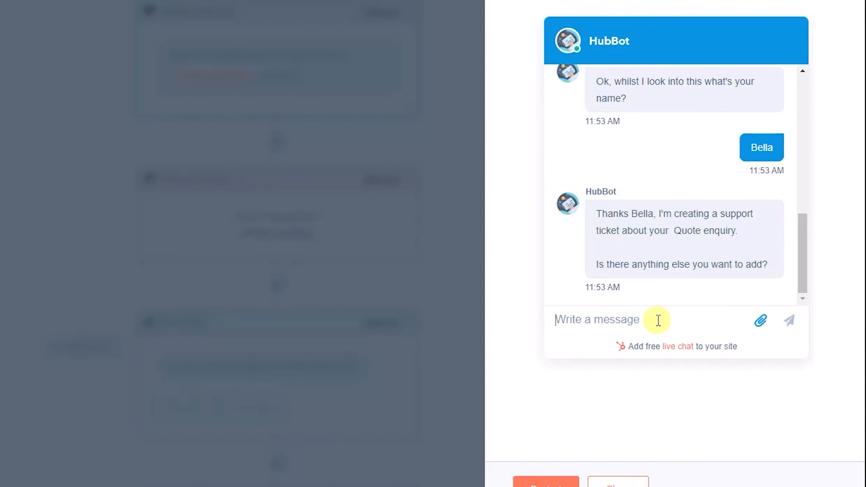
Add "Yeah, needs to be iOS and Android" to the support ticket and send the test visitor's last name
text(Yeah, needs to be iOS and Android)
key(Return)
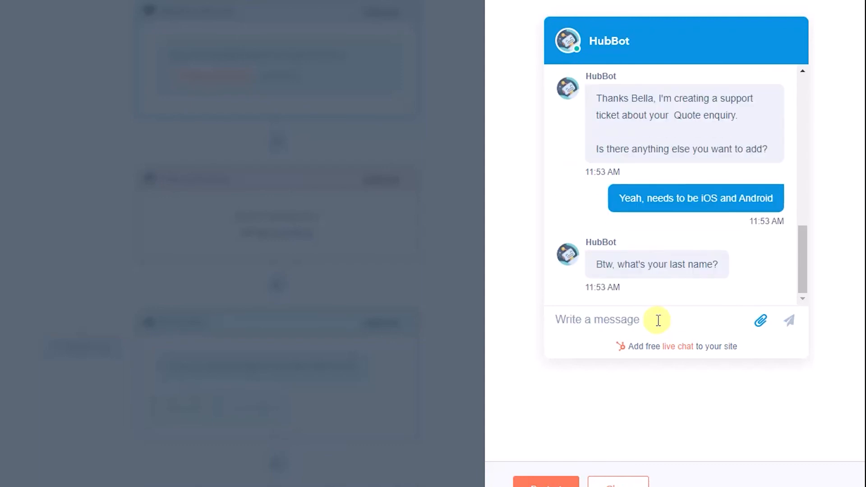
text(Hadid)
key(Return)
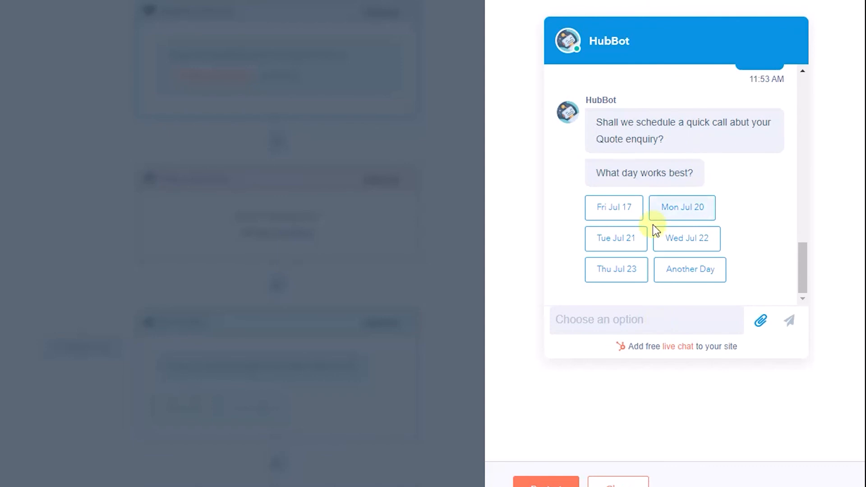
Book the meeting for Fri Jul 17 at 12:30 BST and subscribe to the mailing list in the preview chat
click(624, 215)
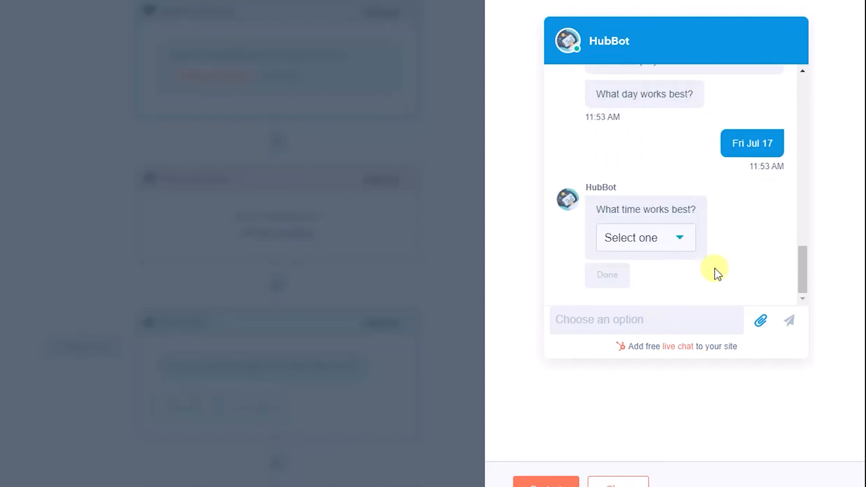
click(675, 251)
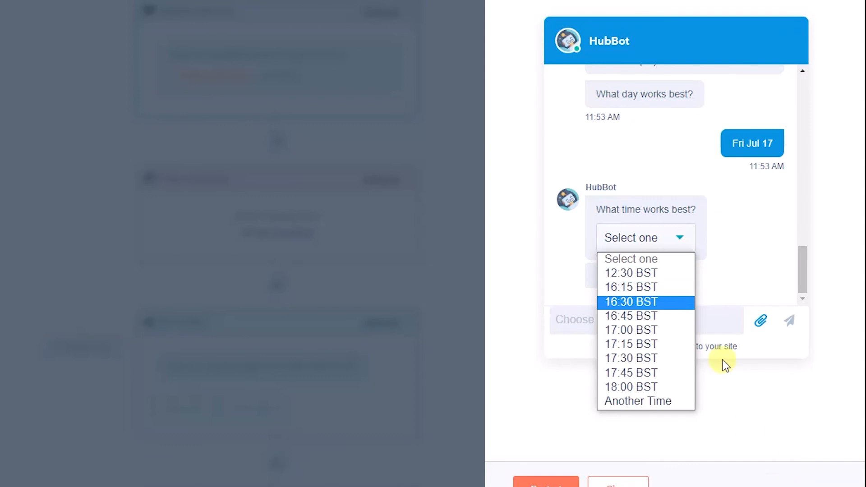
click(641, 273)
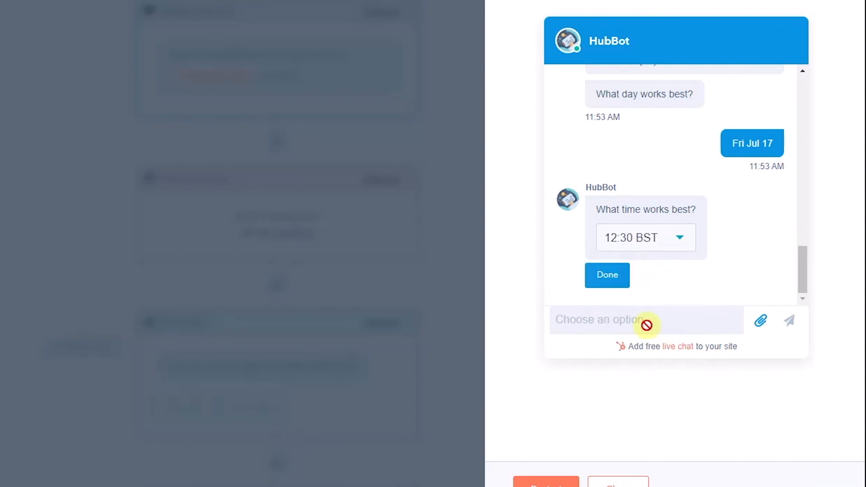
click(620, 284)
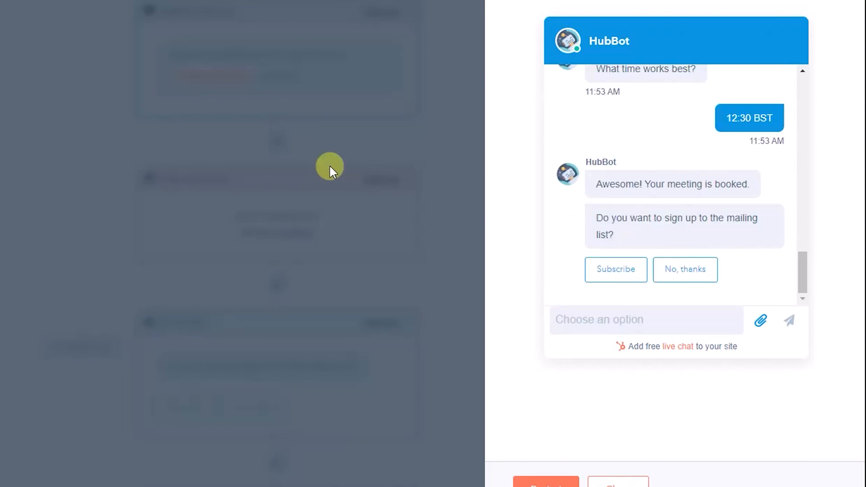
click(612, 272)
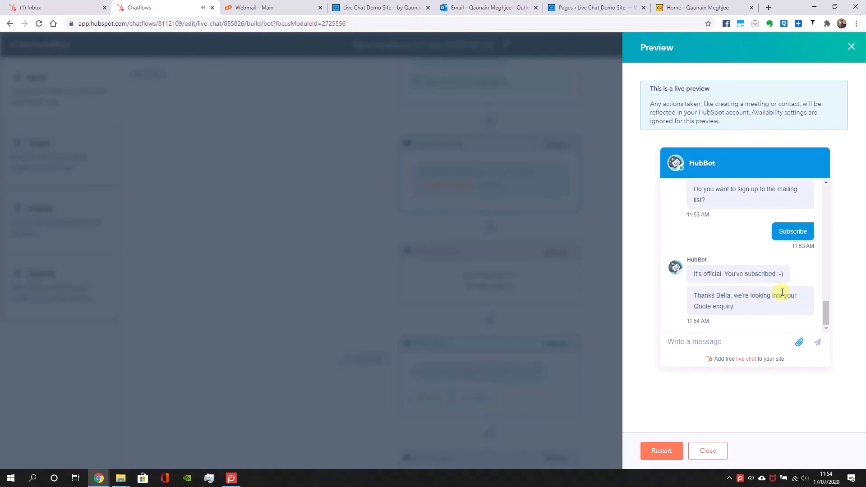
click(746, 347)
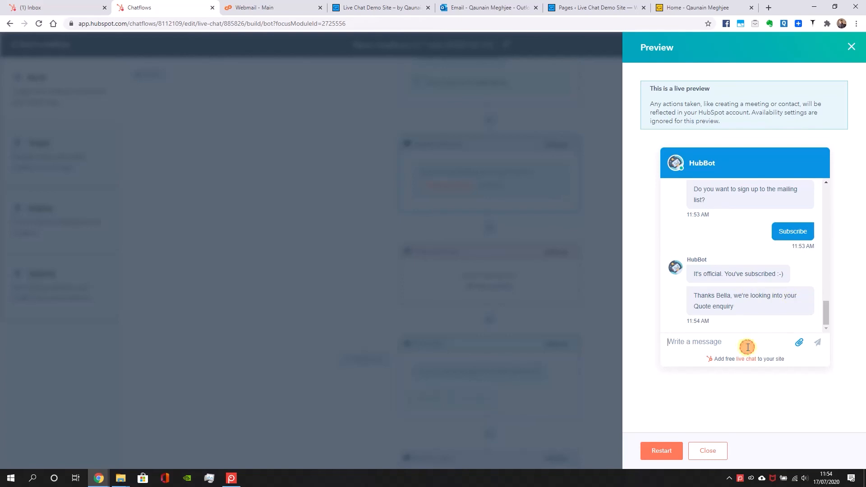
Open the newest test visitor's live chat conversation in the HubSpot inbox and skip the ticket card tour
click(63, 8)
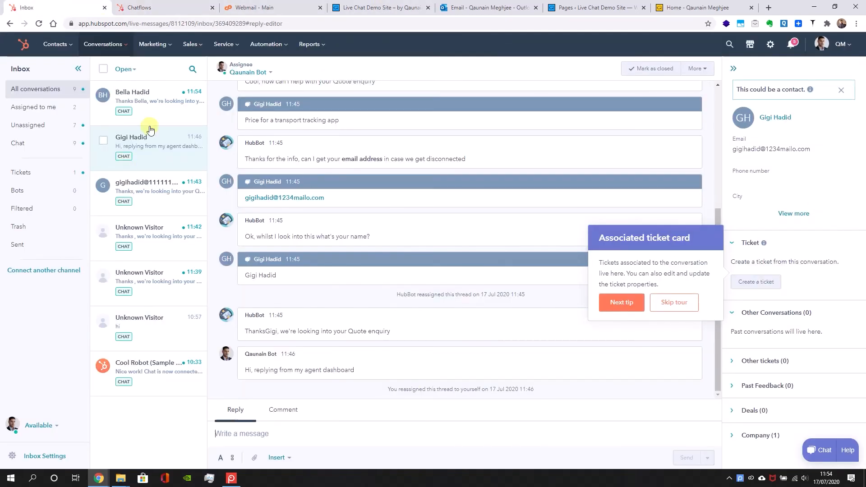
click(187, 119)
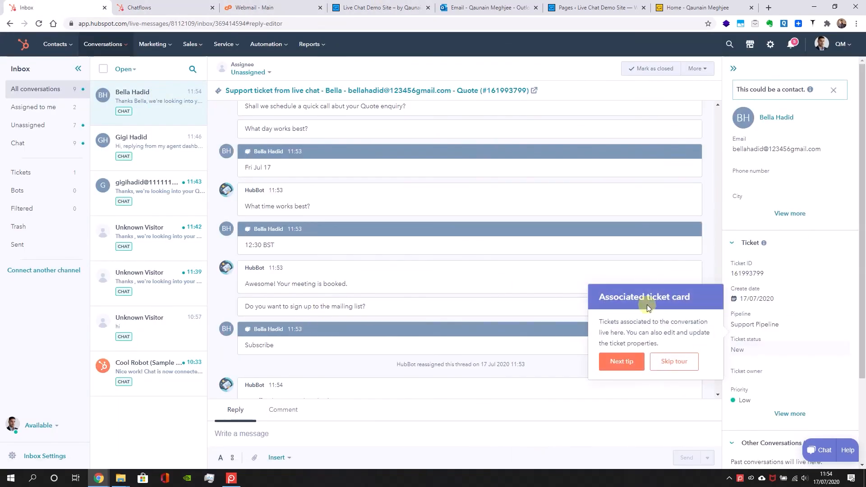
click(671, 368)
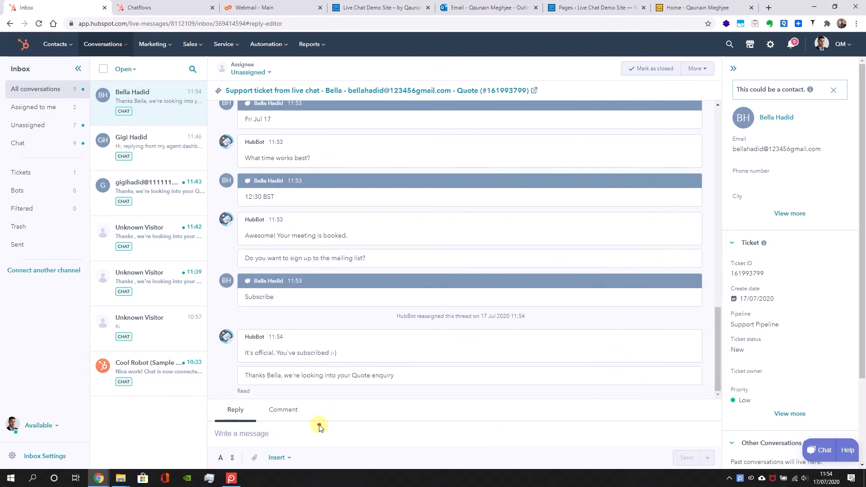
Write a reply greeting the visitor by first name with "you can quote ticket", followed by the ticket ID copied from the ticket details
click(301, 438)
text(Hi )
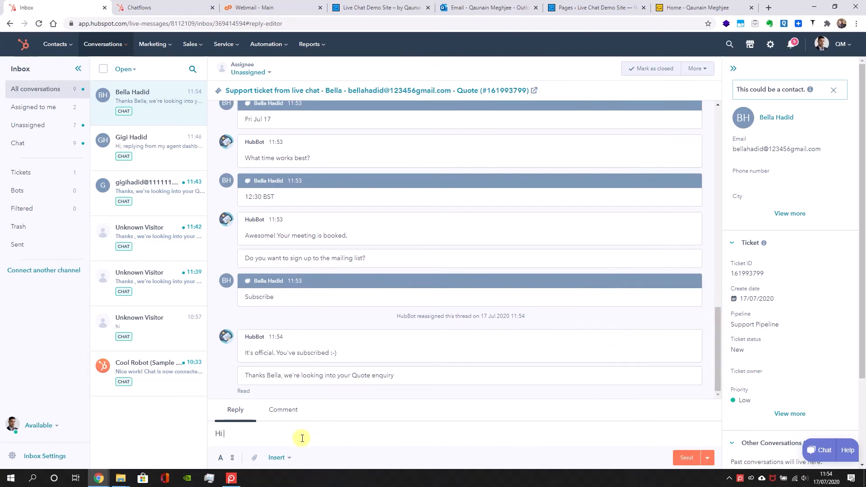
text(Bella, you can quote)
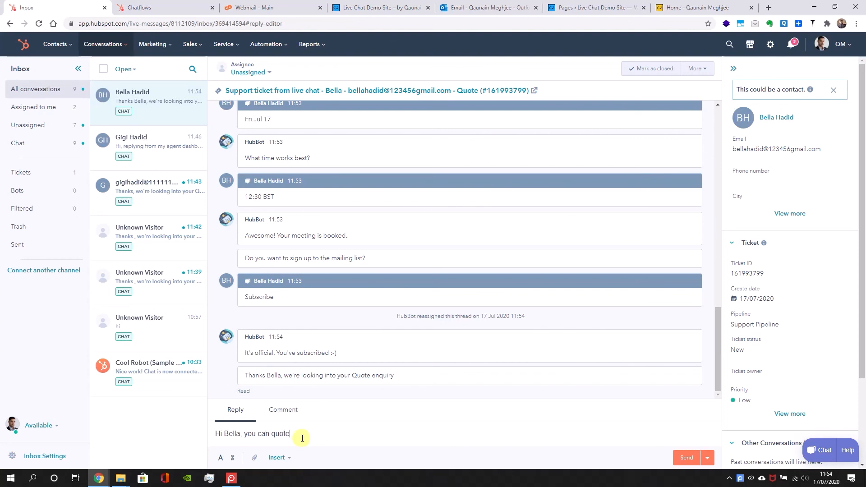
drag(771, 273, 724, 279)
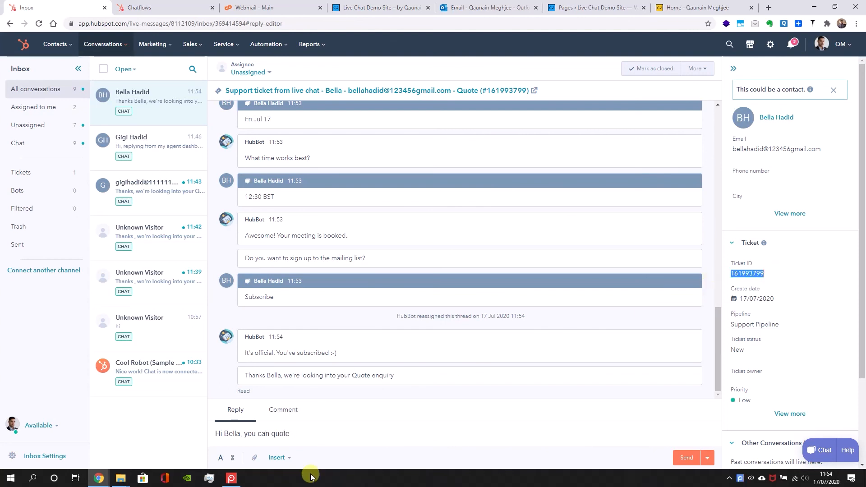
click(316, 435)
text(ticket)
key(ctrl+v)
key(ctrl+z)
drag(770, 273, 733, 273)
right_click(734, 273)
click(754, 283)
drag(308, 436, 332, 431)
text(t)
key(ctrl+v)
Finish the reply with "in the future" and send it to the test visitor
text(in the fuiture)
key(BackSpace)
key(BackSpace)
key(BackSpace)
key(BackSpace)
key(BackSpace)
text(ture)
key(Return)
Check the reply in the chatflow preview, close the preview, and open the chat widget on the demo site's home page in the incognito window
click(154, 8)
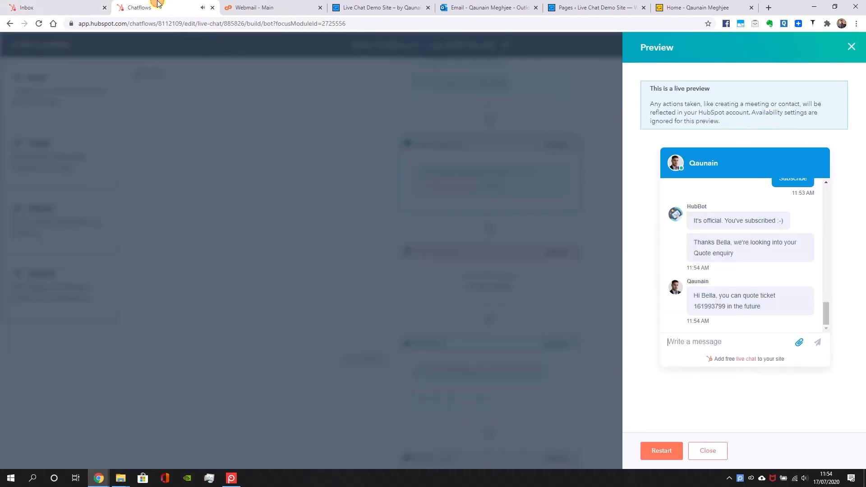
click(707, 450)
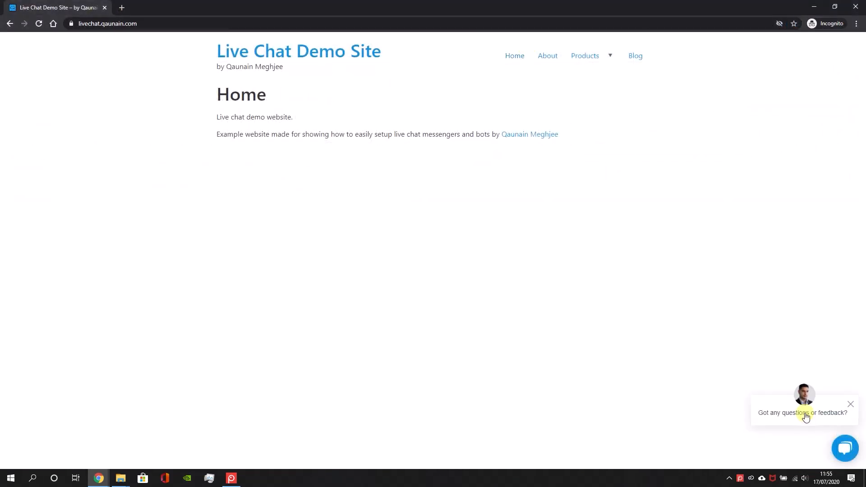
click(804, 412)
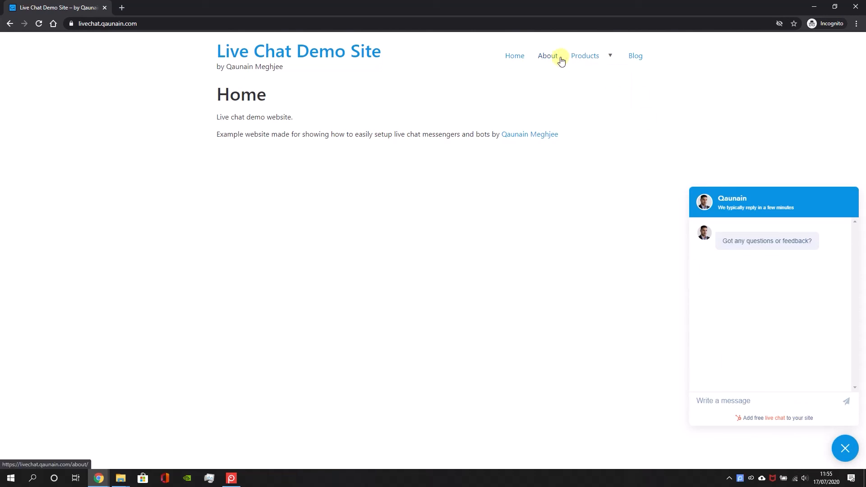
drag(191, 4, 426, 67)
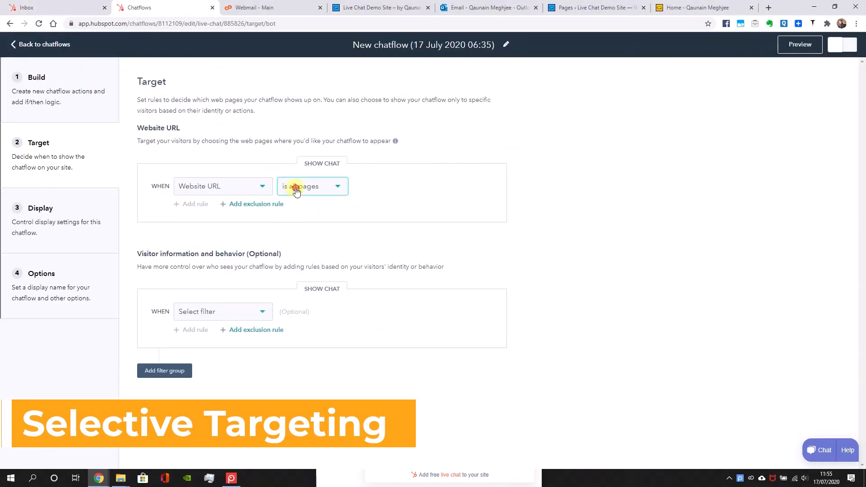
Target the chatflow to website URLs containing /products/, save the rule, and switch the chatflow on
click(296, 189)
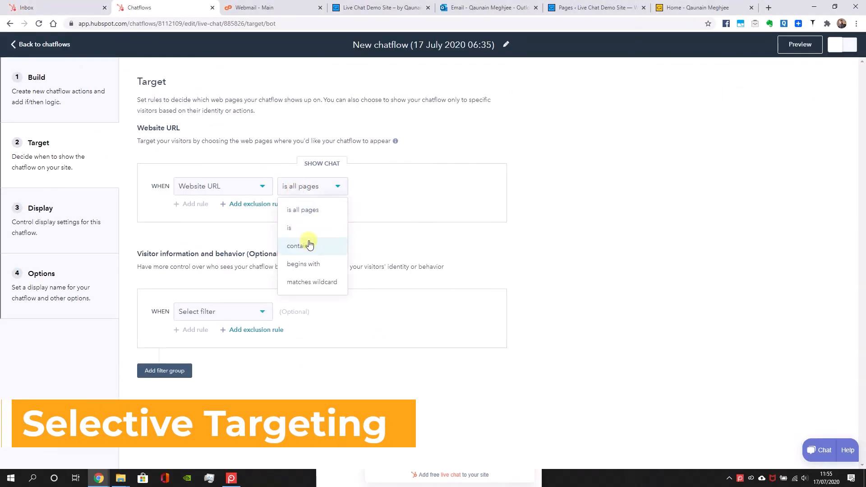
click(309, 246)
click(388, 186)
text(/products/)
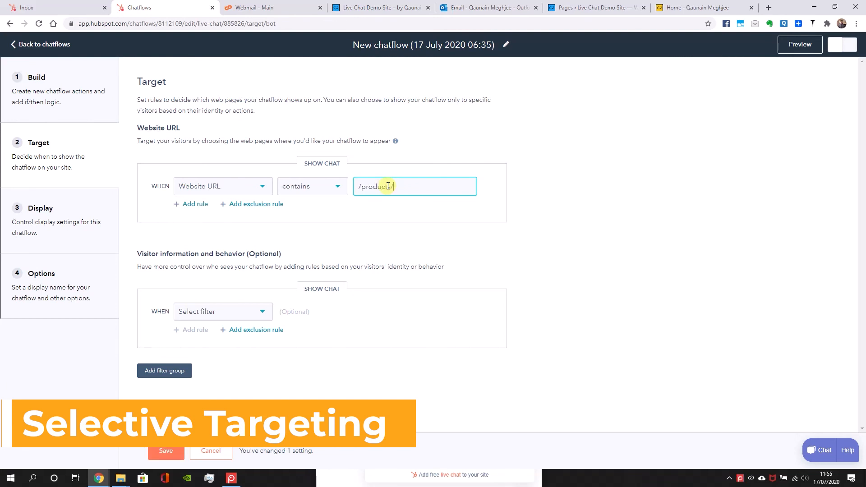
click(174, 452)
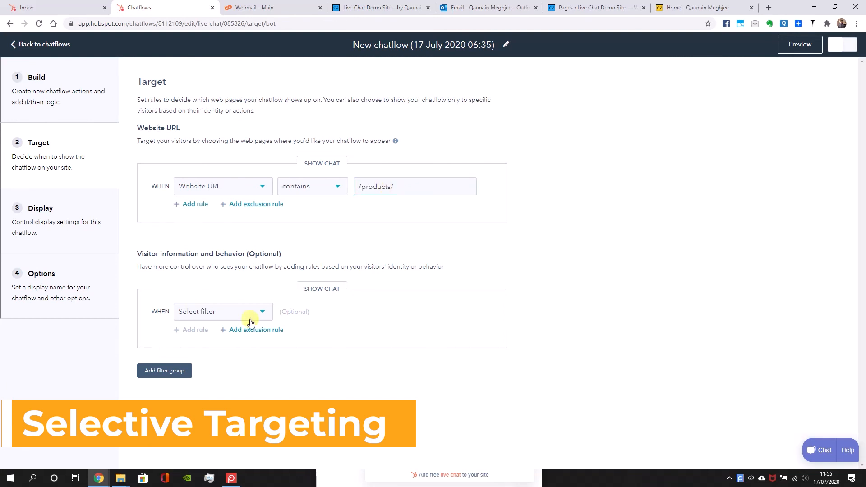
click(836, 54)
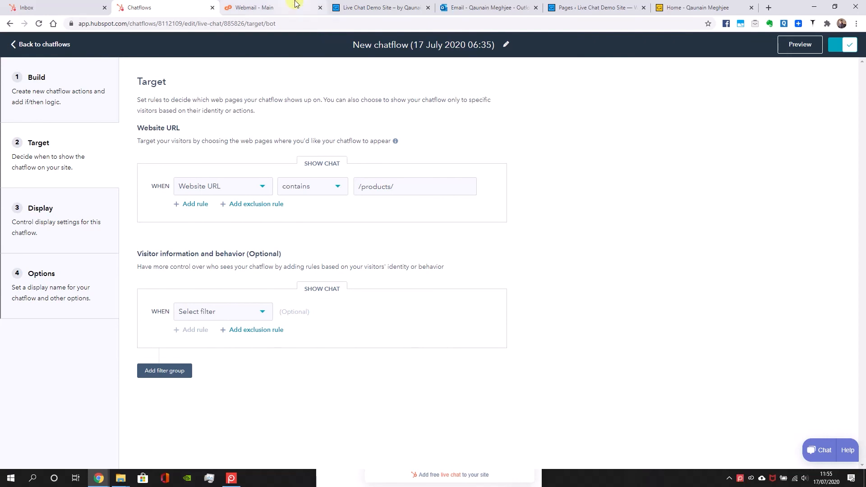
Close the old incognito window and load the live chat demo site's home page in a new one
click(357, 8)
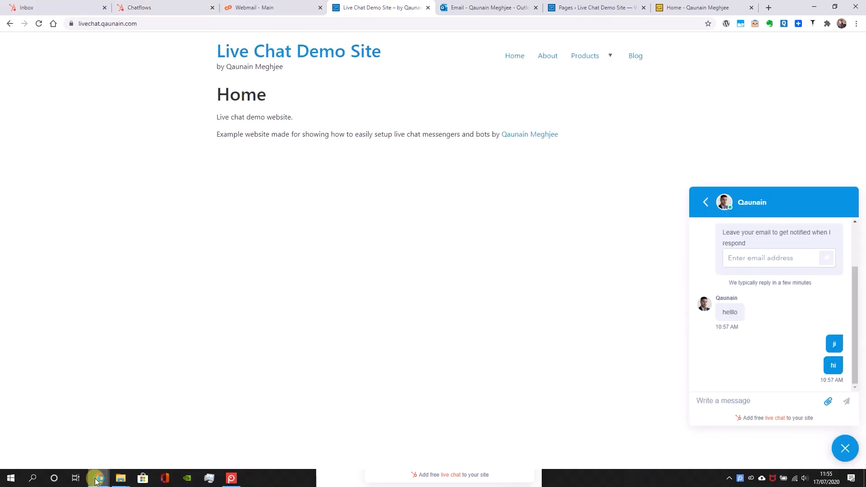
mouse_move(98, 478)
click(232, 423)
click(510, 68)
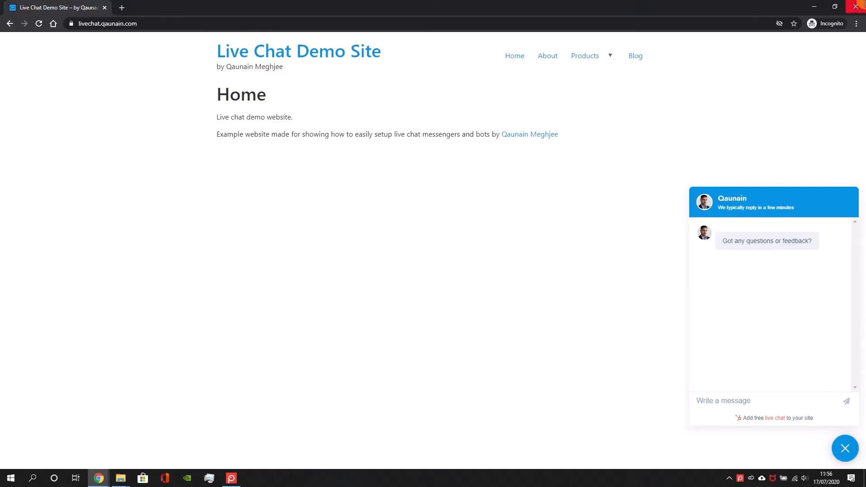
click(104, 10)
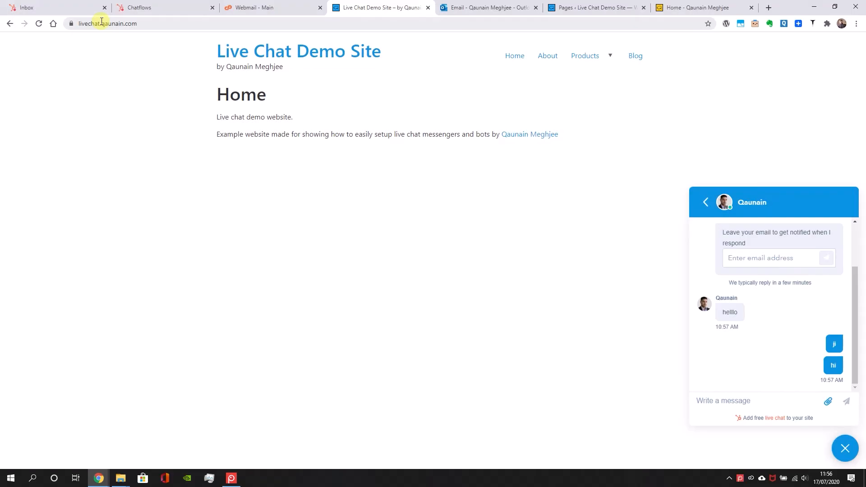
key(ctrl+shift+n)
key(ctrl+v)
key(Return)
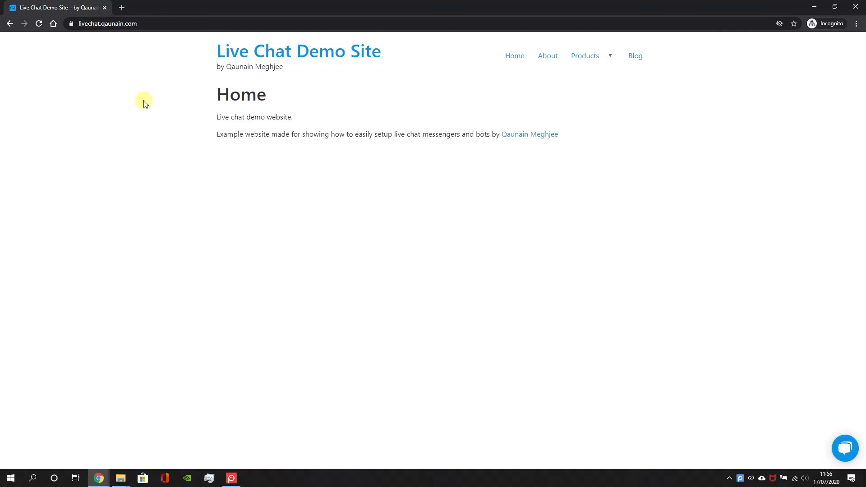
Compare the chat prompts on the demo site's About and Products pages, open the Products chat, and close the incognito window
click(548, 56)
click(846, 446)
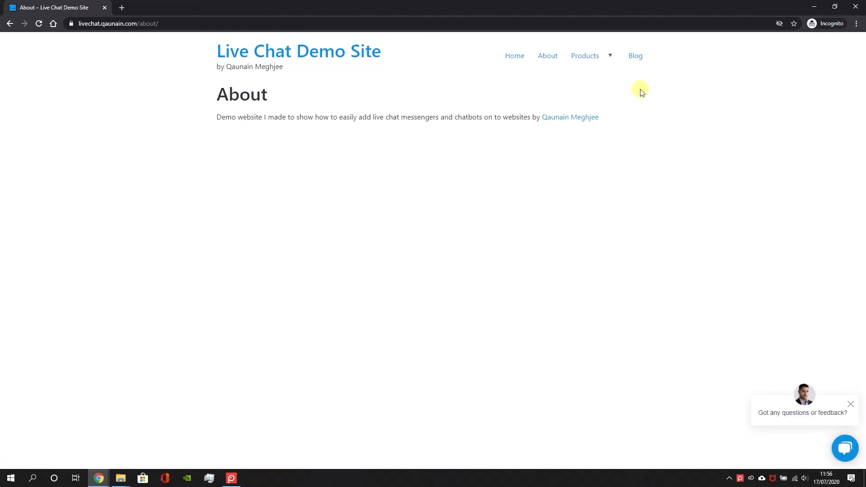
click(589, 57)
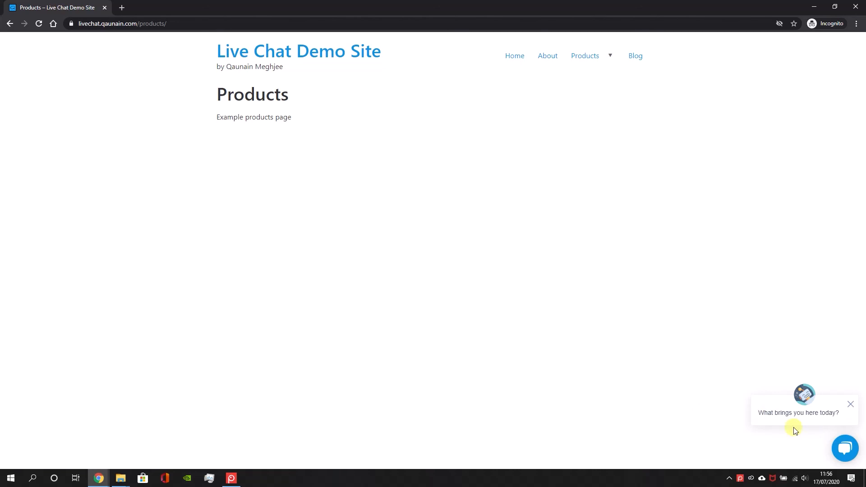
click(845, 448)
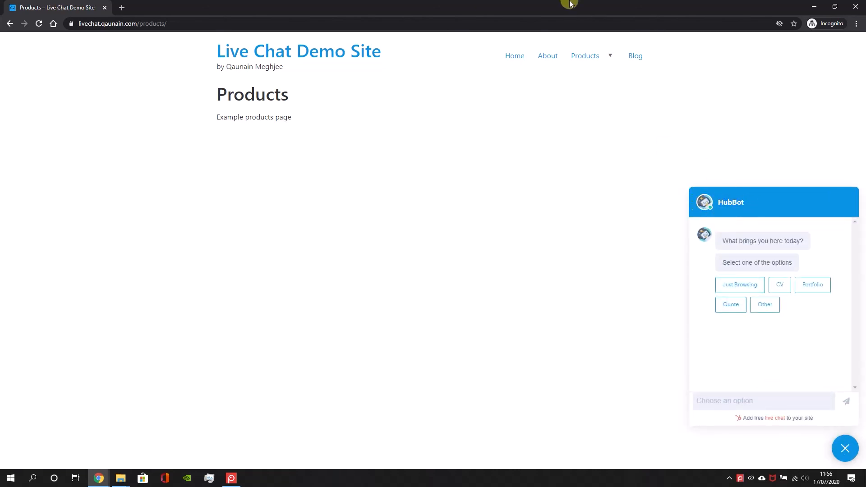
click(855, 7)
In the chatflow's display settings, upload the QM image and use it as the chat avatar
click(149, 7)
click(72, 230)
click(155, 145)
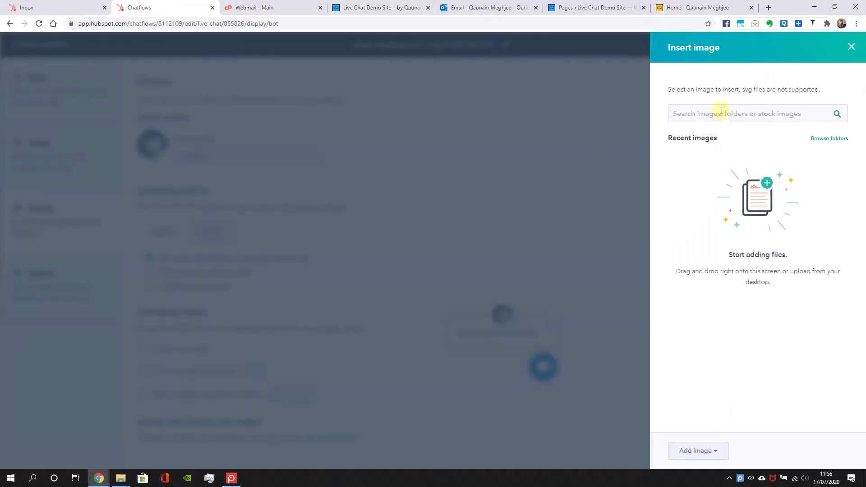
click(699, 456)
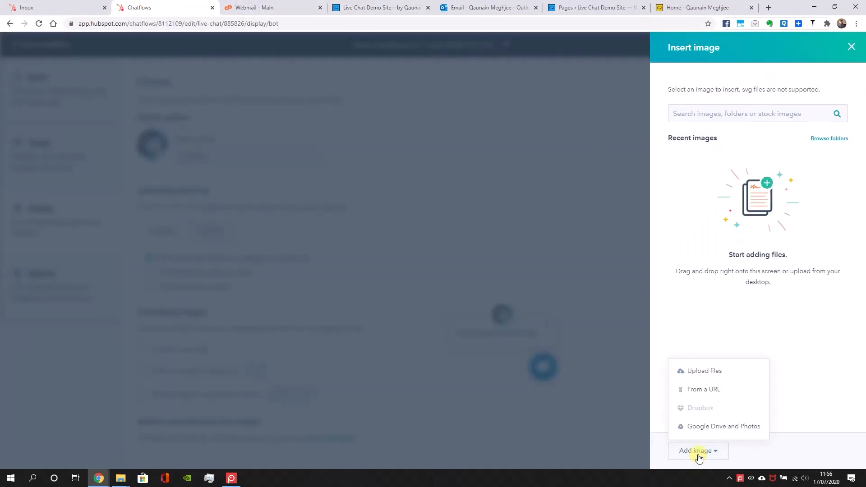
click(704, 371)
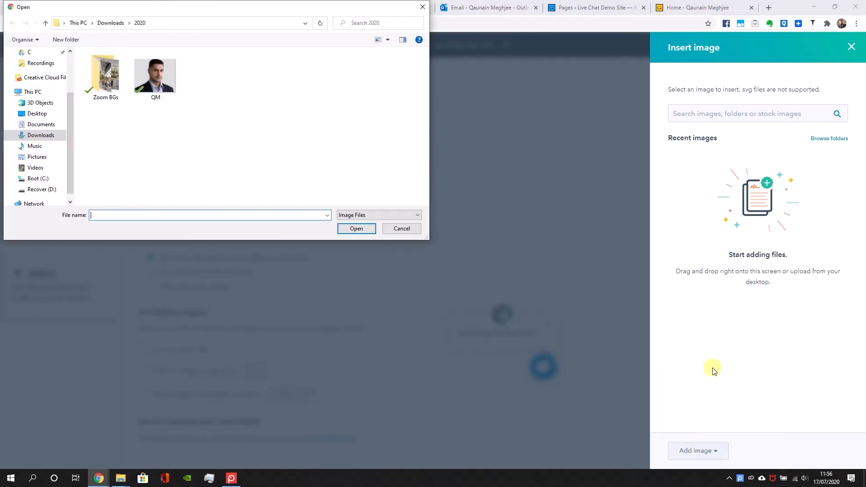
double_click(152, 98)
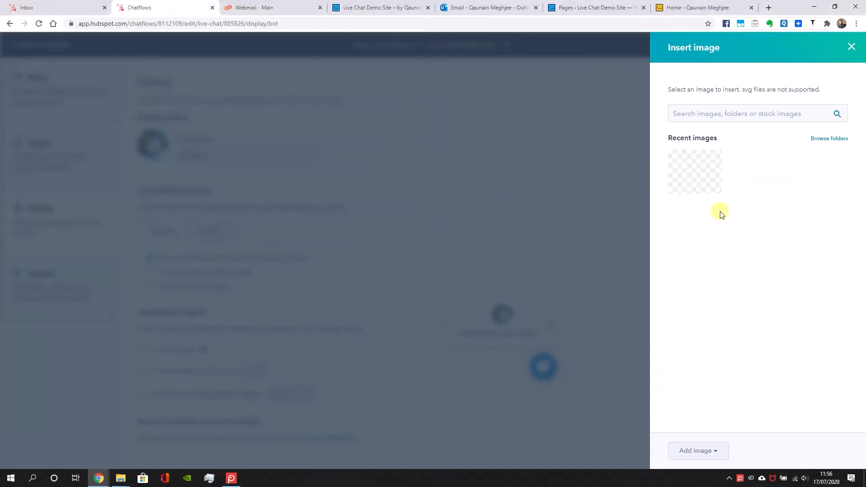
click(697, 186)
Set the chat heading to the agent's first name and trigger the welcome message after 5 seconds on the page
double_click(253, 156)
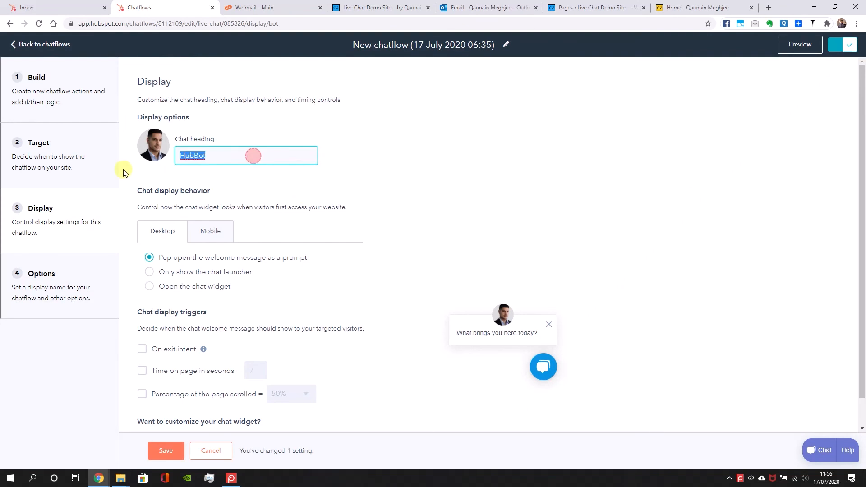
click(448, 201)
scroll(263, 259, down, 1)
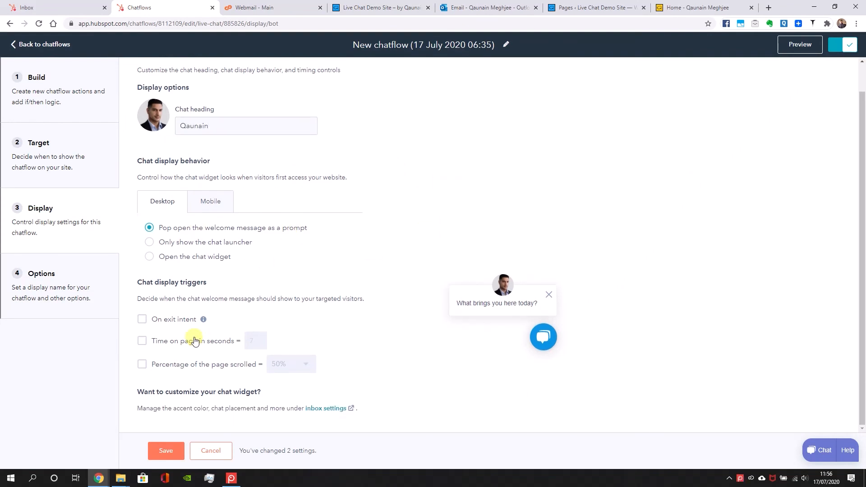
click(194, 341)
text(5)
Set the desktop chat to pop open the welcome message as a prompt and save the display settings
click(212, 204)
click(181, 207)
click(173, 256)
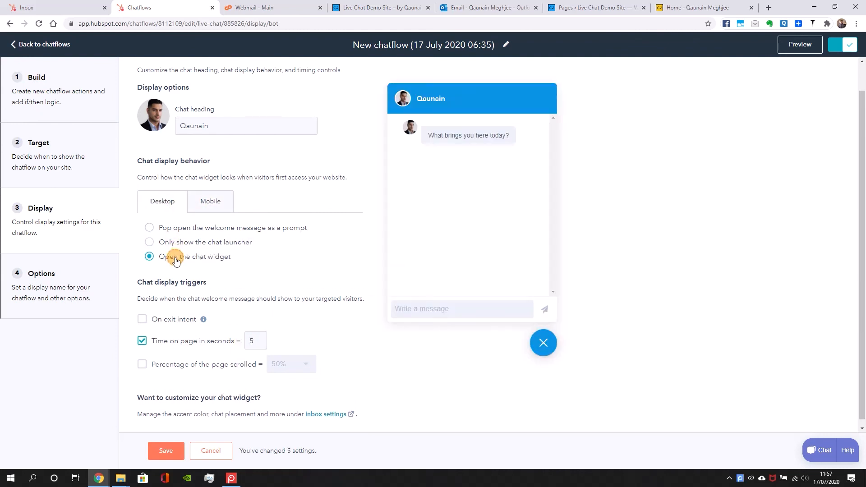
click(163, 234)
click(162, 452)
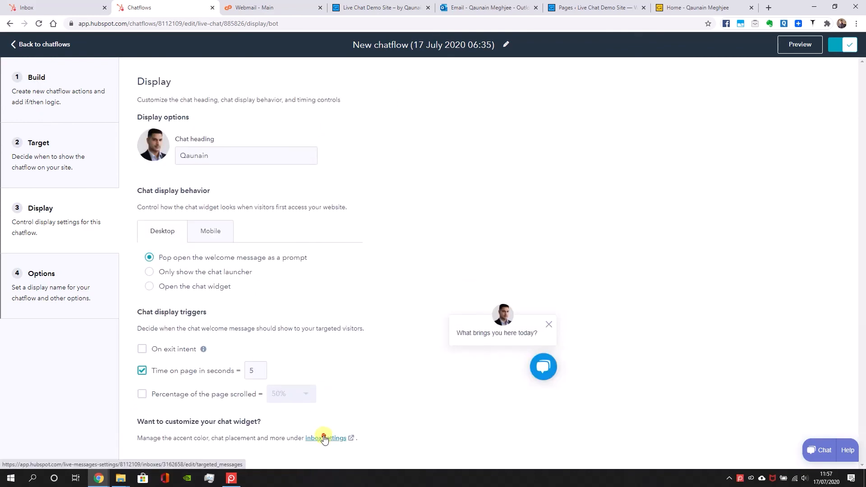
Open the chat widget's inbox settings, and view the new conversation and meeting booking notification emails in the webmail inbox
click(325, 438)
click(341, 5)
click(279, 132)
click(272, 151)
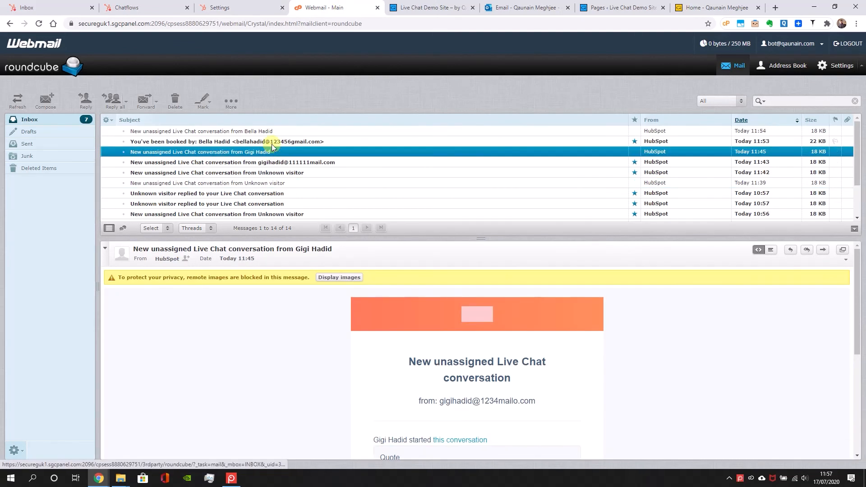
click(265, 141)
click(259, 130)
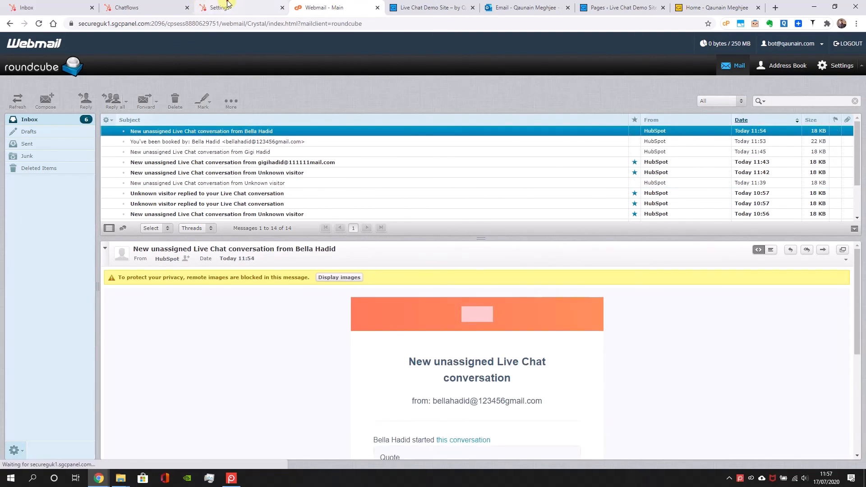
Return to the chat settings and switch the chat widget placement to left and back to right
click(225, 4)
click(191, 273)
click(214, 274)
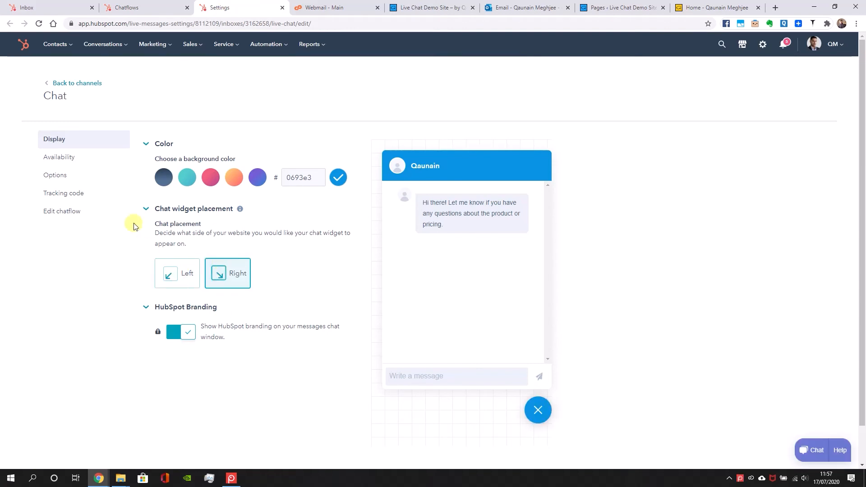
Review the chat channel's availability, options, tracking code and display settings, and close the settings page
click(116, 158)
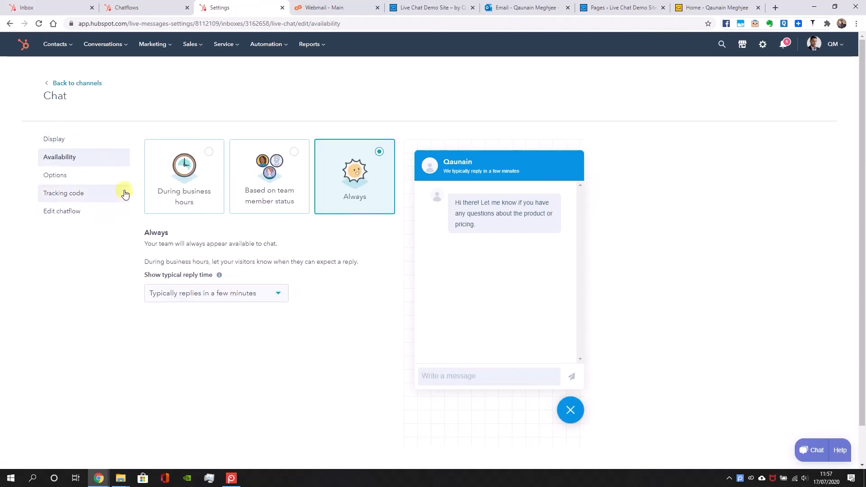
click(90, 174)
click(239, 239)
click(444, 180)
double_click(481, 177)
click(90, 199)
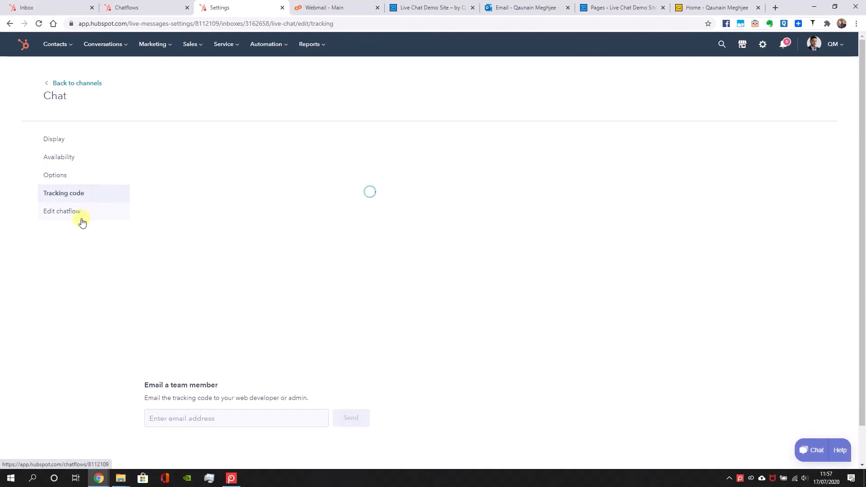
click(64, 141)
click(282, 8)
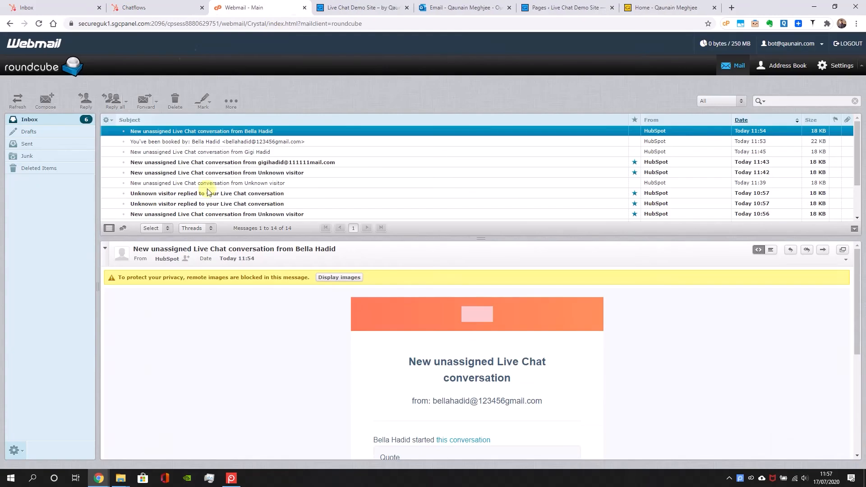
Return to the bot chatflow, open its options, set the session timeout to reset after 1 hour, and check the typing delay
click(198, 5)
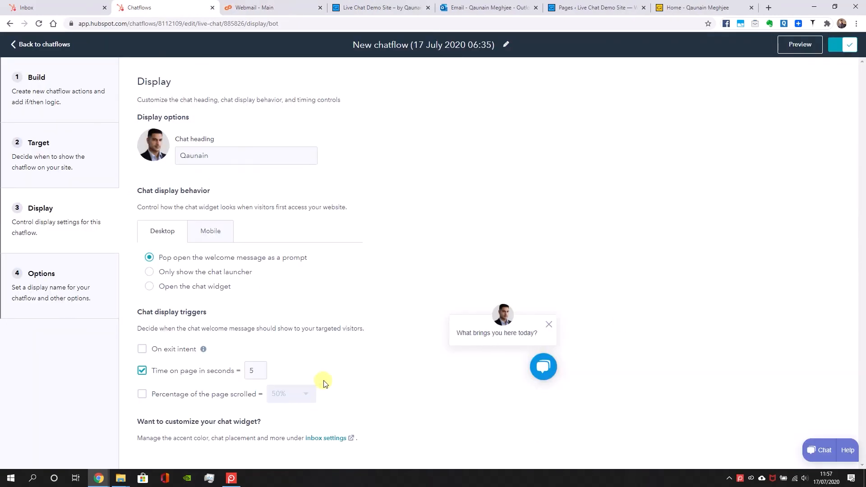
click(58, 268)
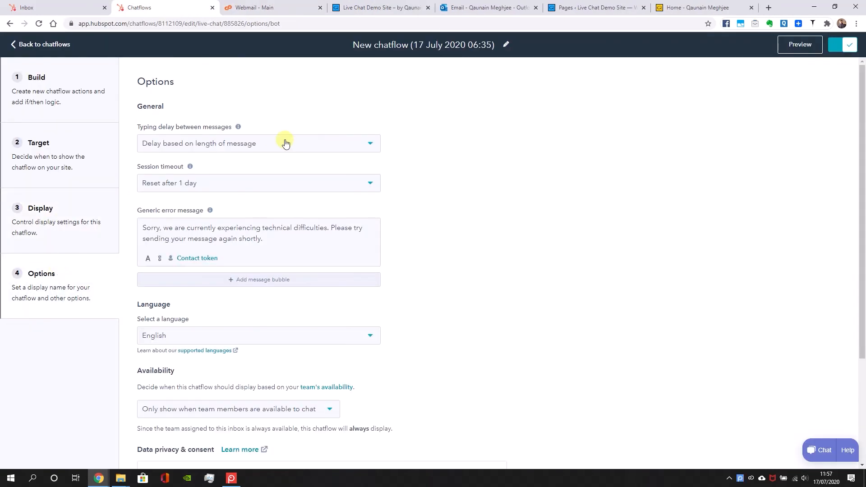
click(278, 182)
click(263, 206)
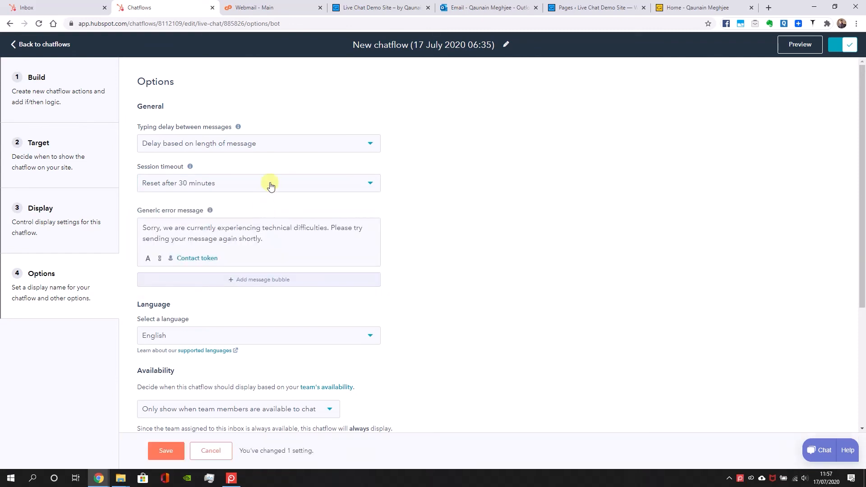
click(271, 184)
click(258, 221)
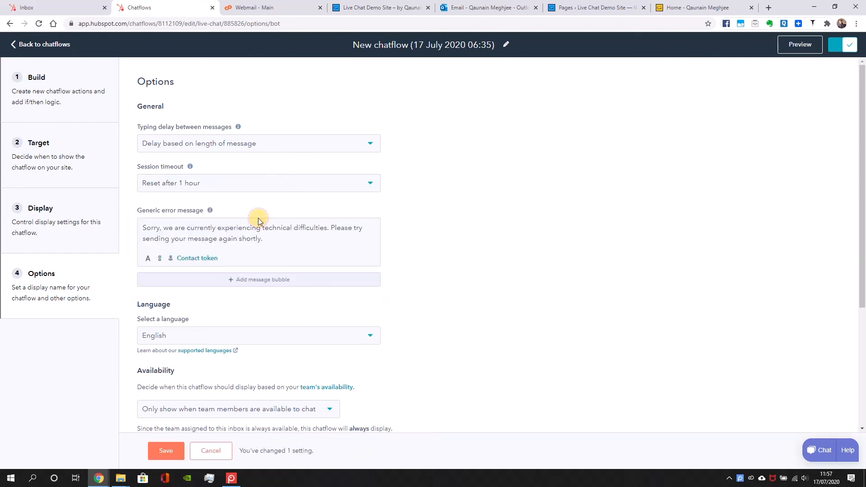
click(298, 146)
click(301, 144)
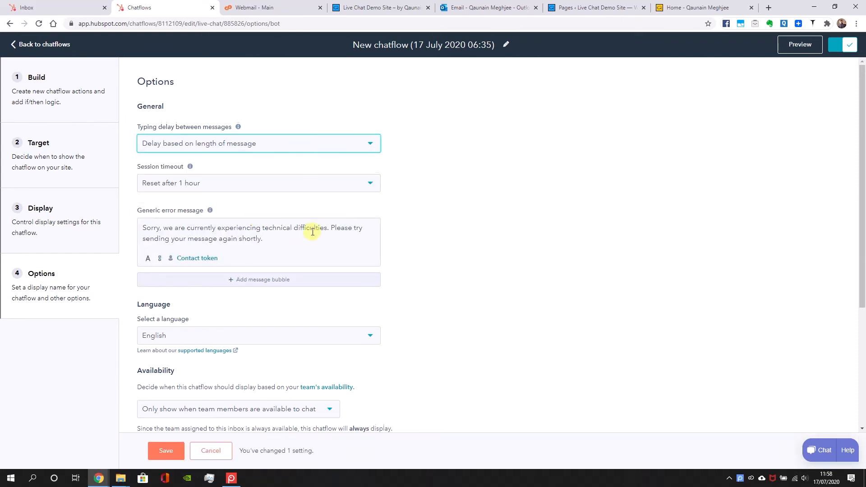
Set the chatflow's availability to Show always and save the options
scroll(312, 230, down, 3)
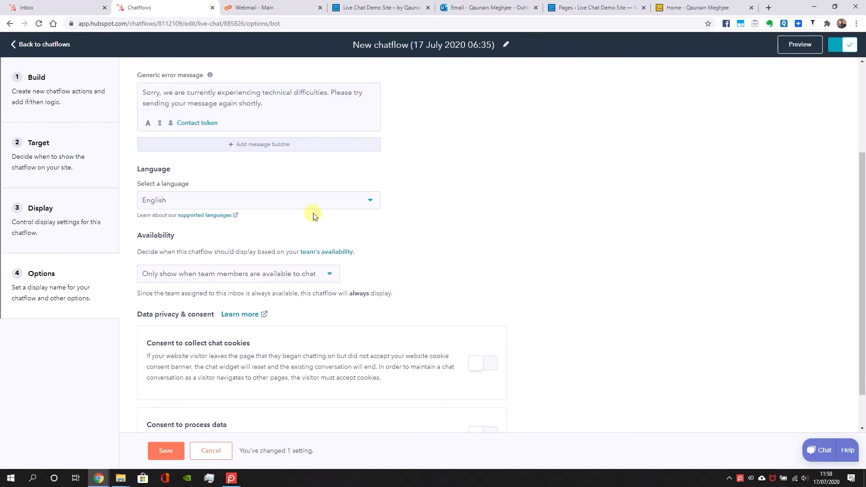
scroll(314, 217, down, 1)
click(315, 227)
click(306, 270)
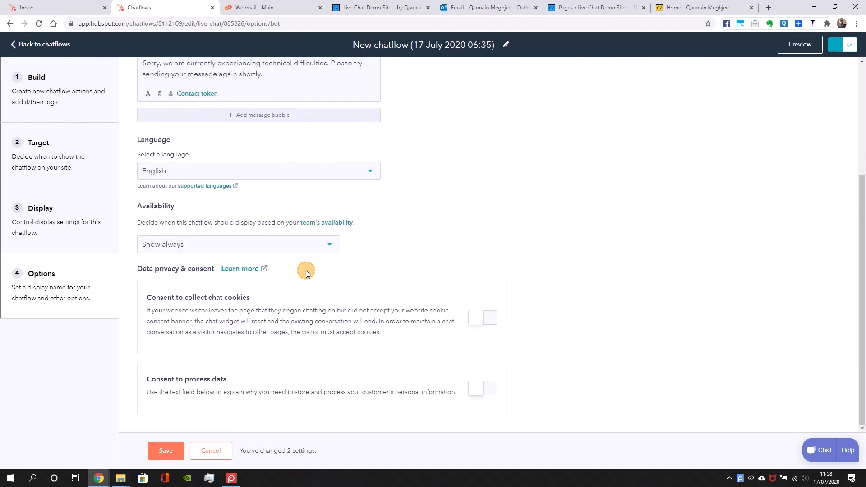
click(202, 248)
click(456, 236)
click(172, 453)
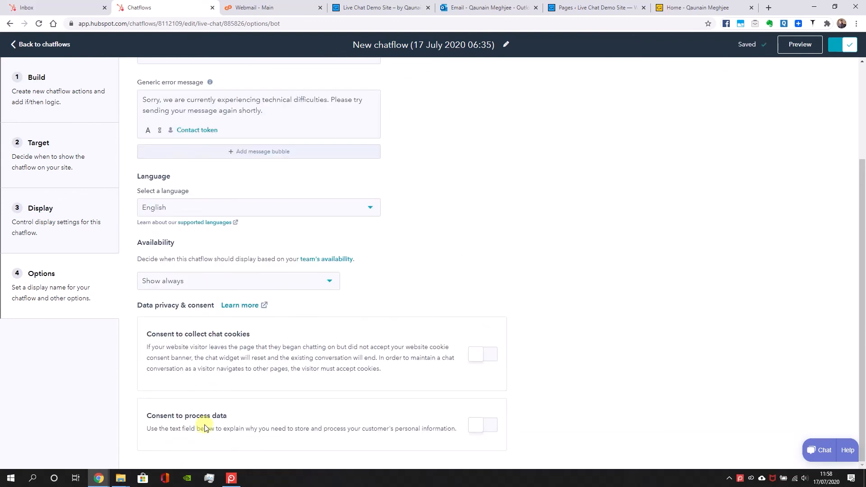
scroll(348, 300, up, 3)
Copy the live chat demo site's address and load it in a new incognito window
click(386, 7)
right_click(83, 24)
click(94, 88)
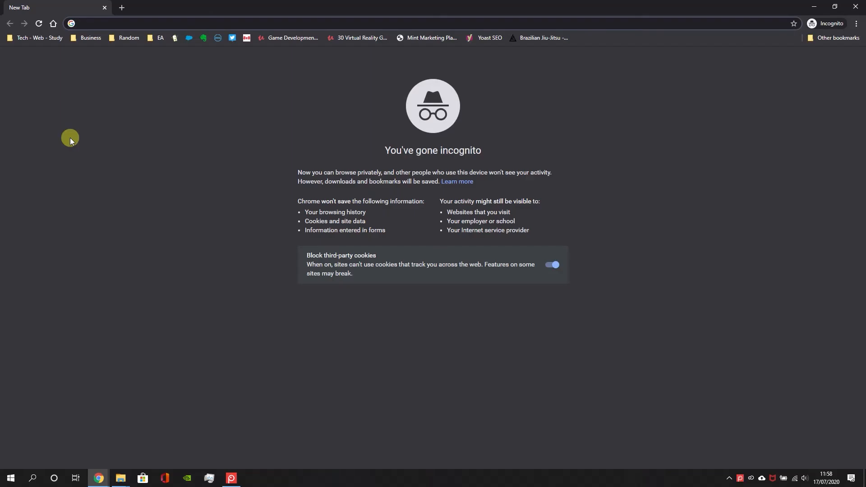
key(ctrl+v)
key(Return)
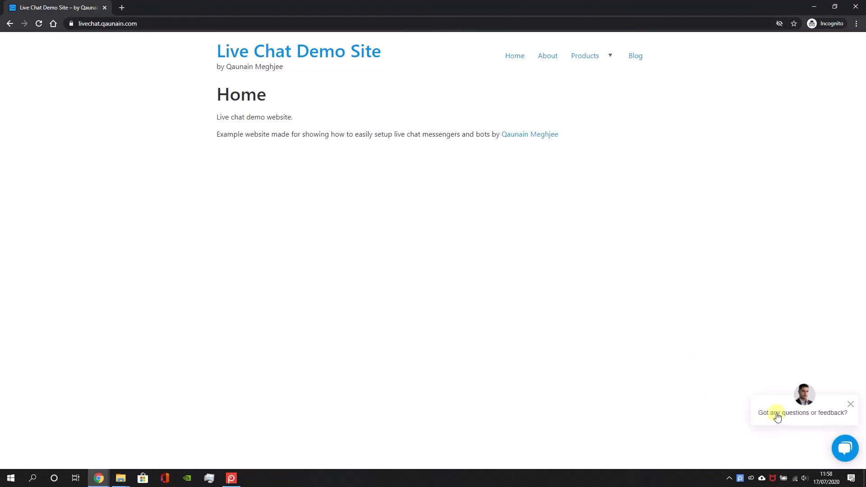
Open the Product 3 page, start the bot chat with the Quote option, and send "Need a price for a SMS alerting app"
mouse_move(603, 64)
click(585, 110)
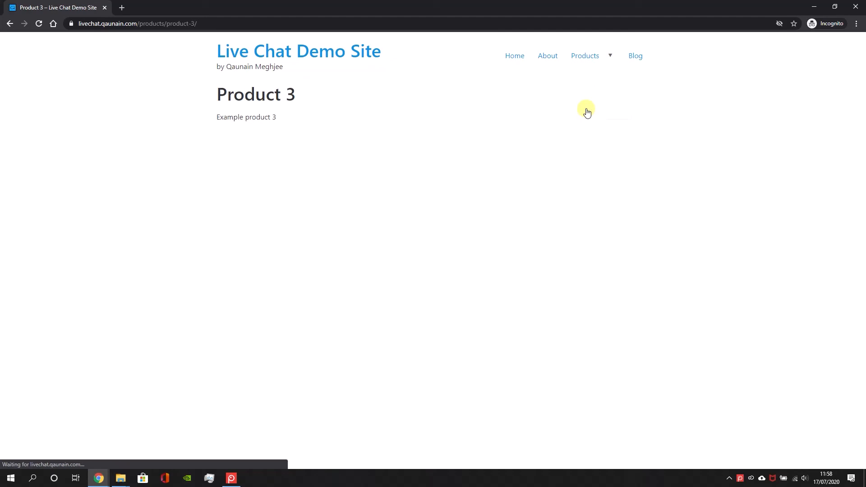
drag(137, 23, 166, 23)
click(146, 73)
click(812, 414)
click(731, 305)
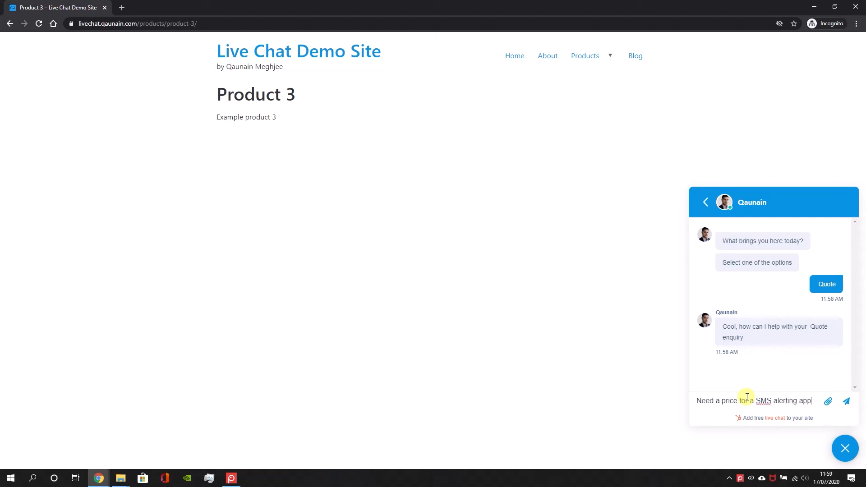
key(Return)
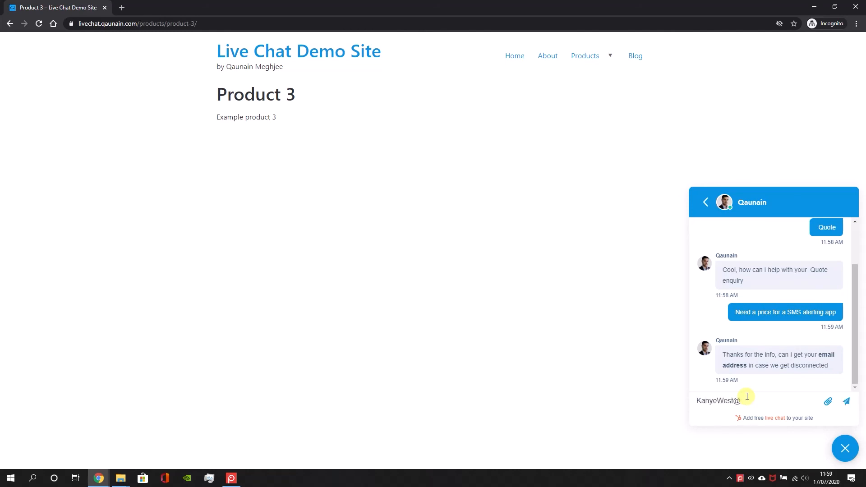
Answer the bot with the visitor's email address and full name, and add the message "Should I stand for president of the USA?"
text(mail.co)
key(Return)
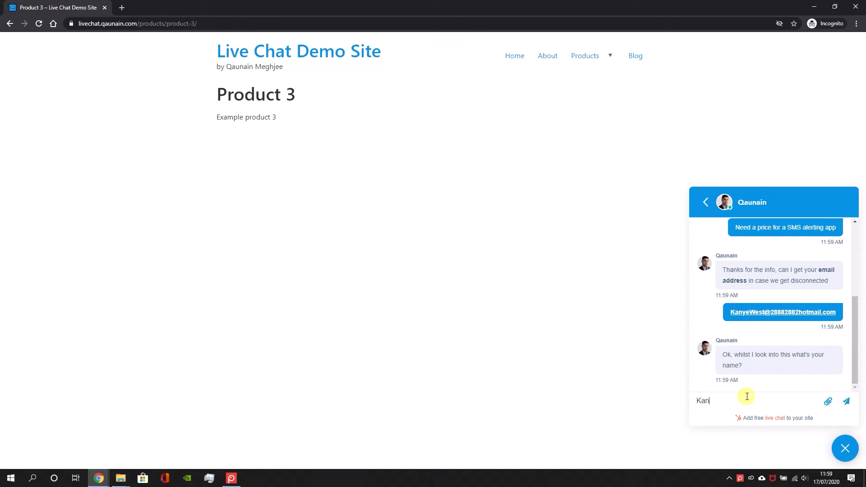
text(Kanye West)
key(Return)
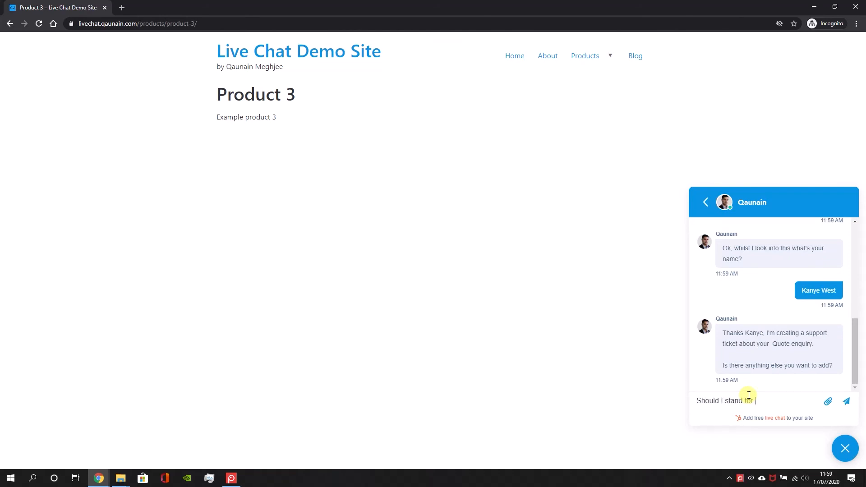
text(f the USA?)
key(Return)
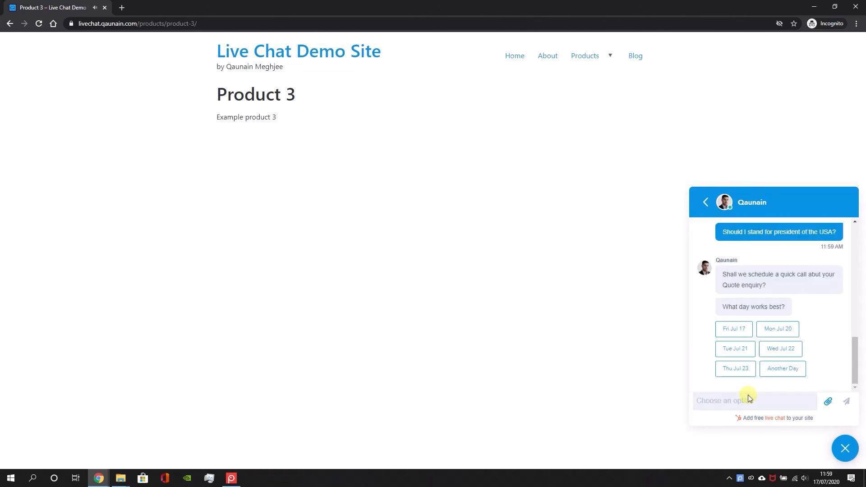
Book the call for Fri Jul 17 at 16:45 BST and subscribe to the mailing list in the bot chat
click(738, 332)
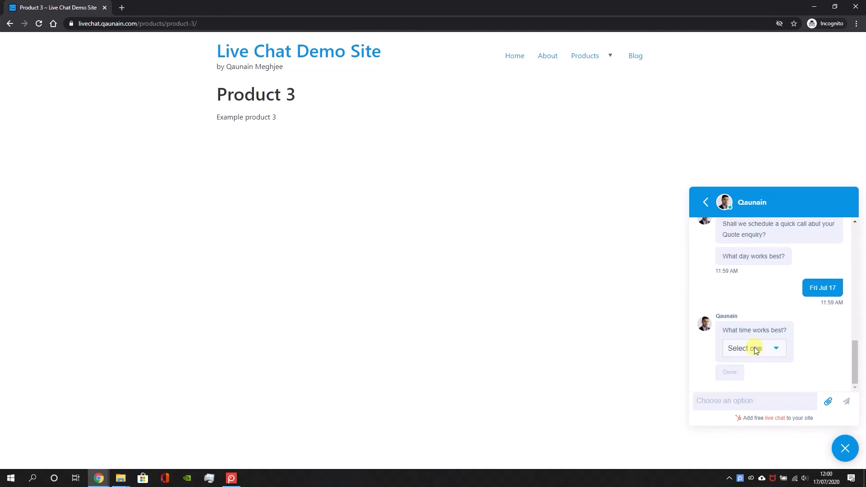
click(756, 350)
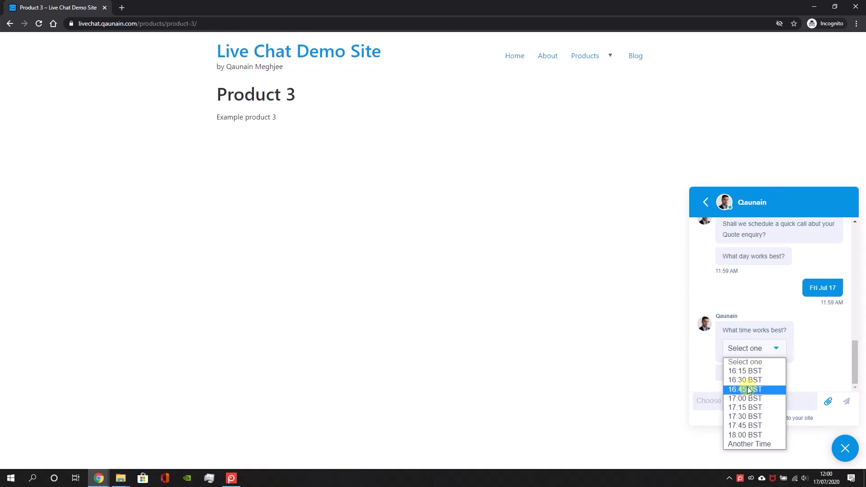
click(748, 390)
click(736, 378)
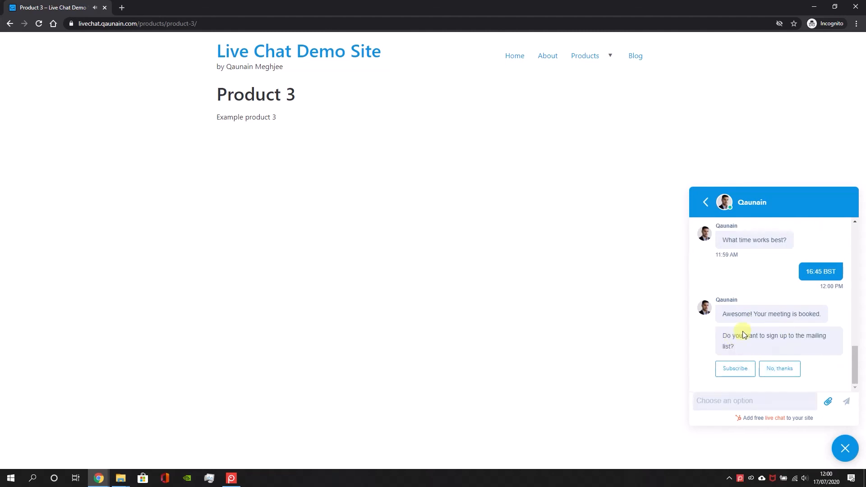
click(724, 378)
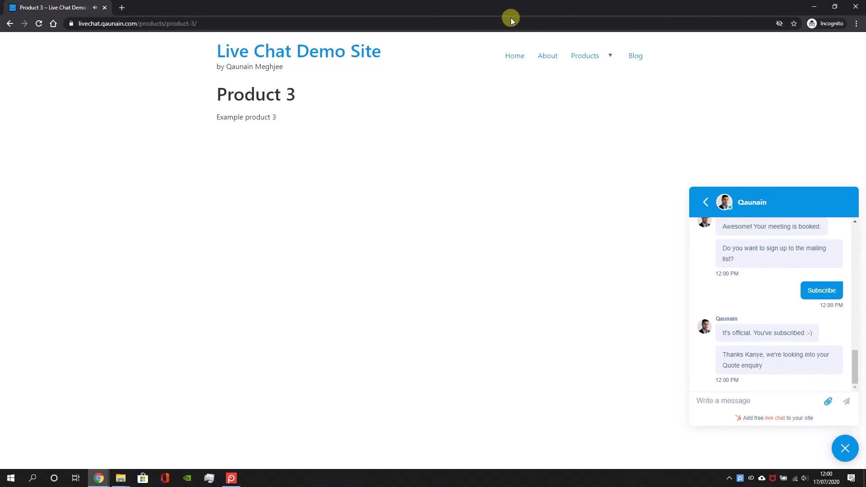
Open the newest conversation in the HubSpot inbox and arrange the inbox and the incognito chat window side by side
drag(429, 15, 750, 20)
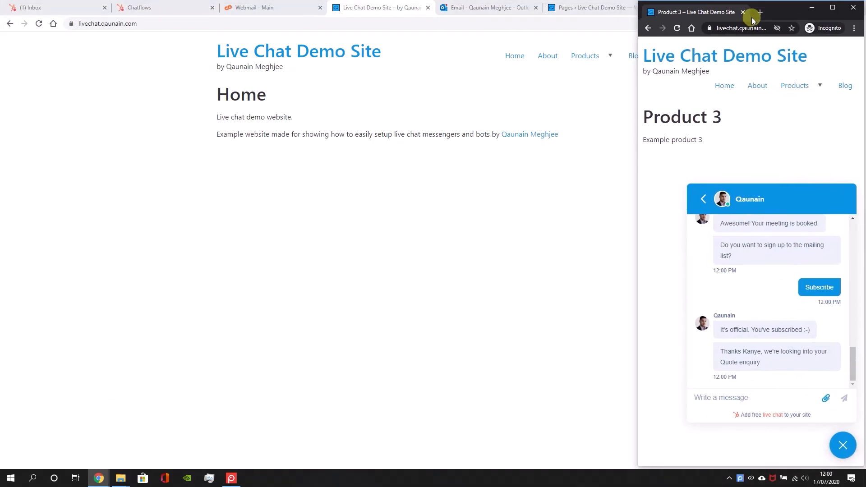
drag(638, 112, 434, 136)
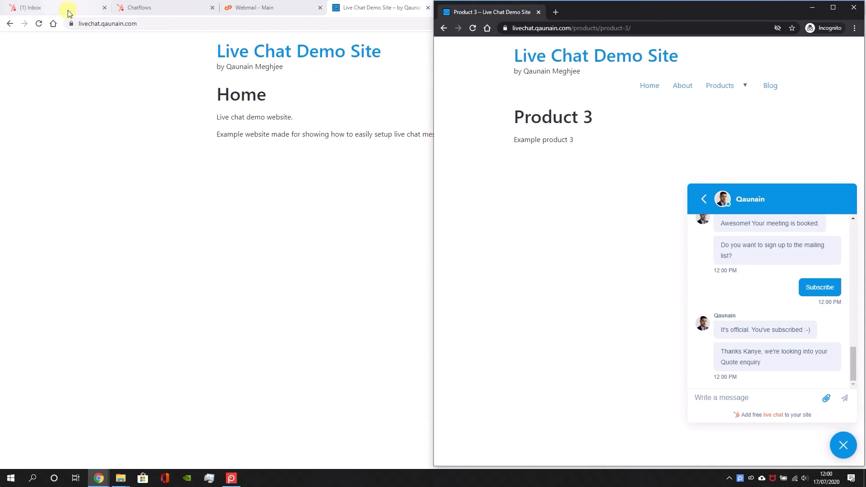
click(138, 8)
click(52, 4)
click(152, 108)
drag(796, 4, 136, 11)
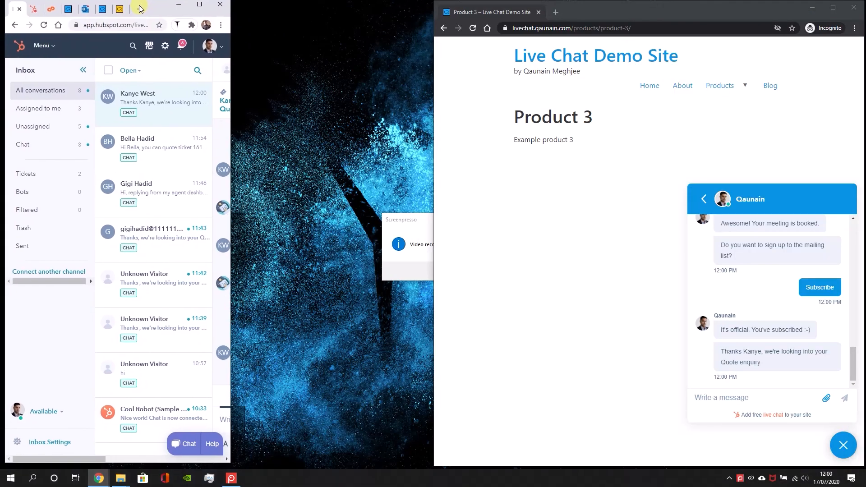
drag(228, 41, 450, 22)
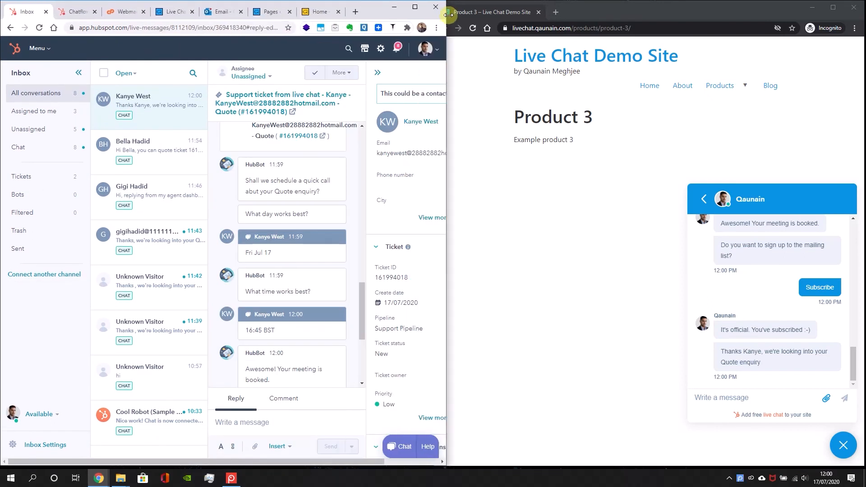
click(658, 14)
drag(435, 85, 484, 20)
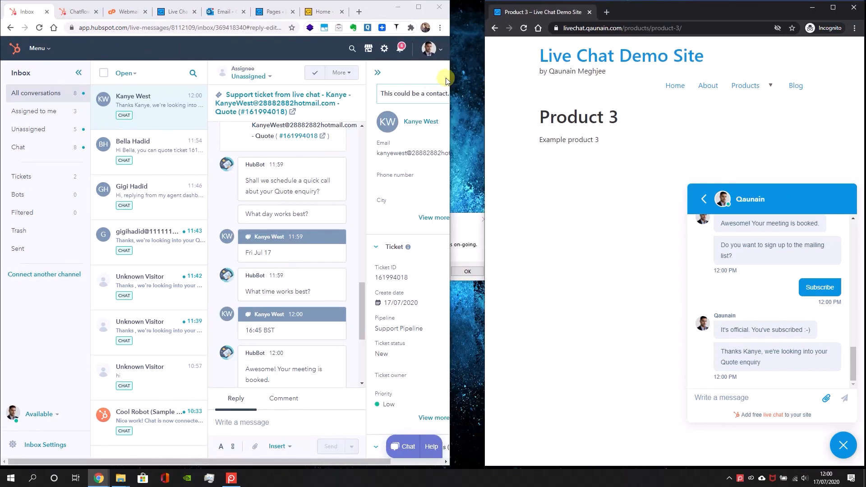
drag(449, 77, 490, 72)
Reply to the visitor's conversation with "Yo" and the visitor's first name, and maximise the inbox window
click(283, 421)
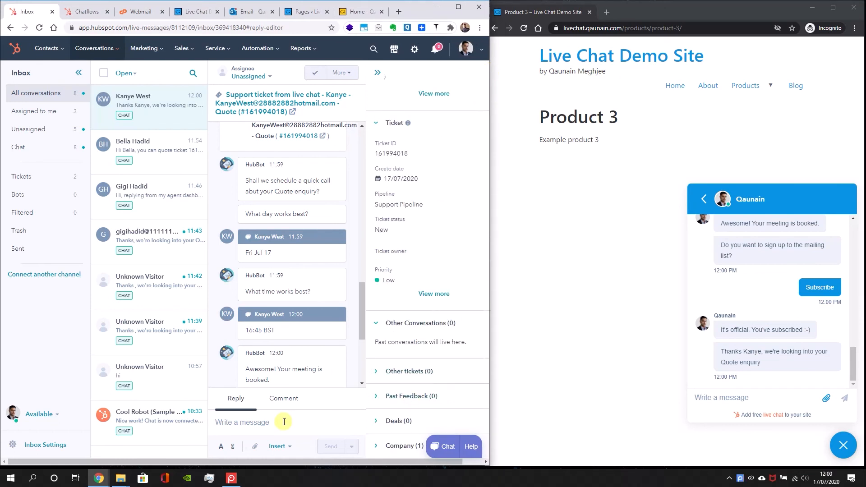
text(Yo Kanye)
key(Return)
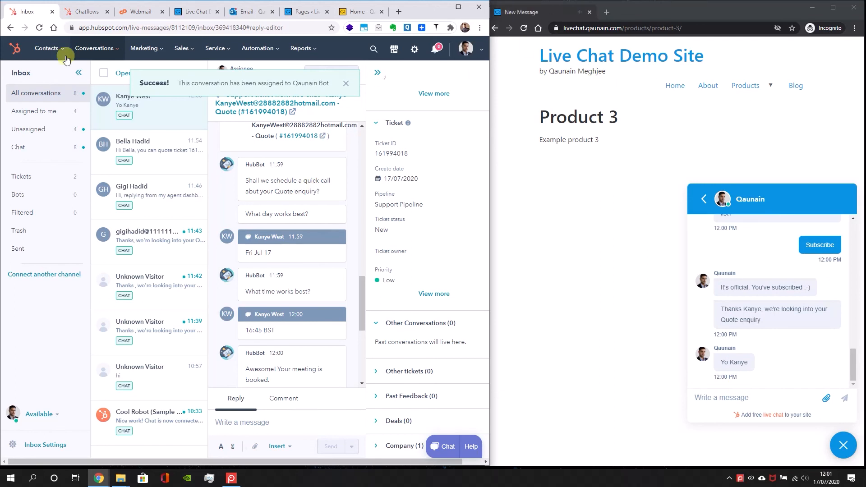
click(459, 8)
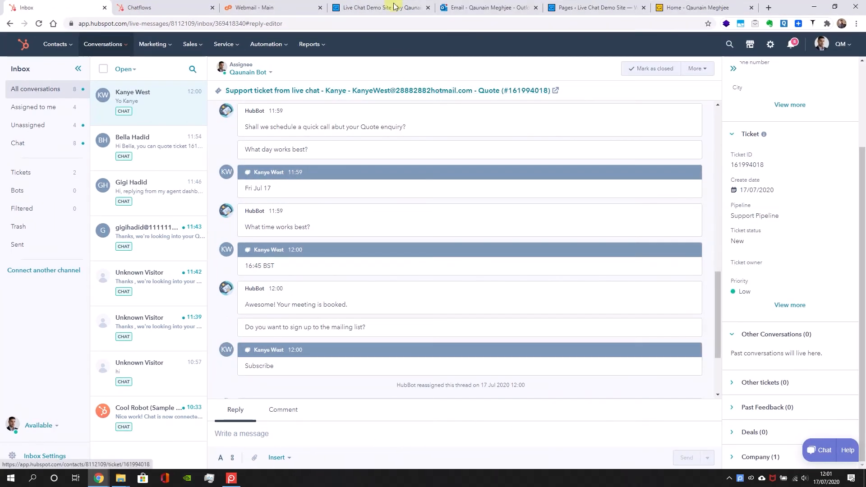
Switch to the Outlook inbox and read the newest email about the meeting booked through the bot
click(383, 7)
click(496, 7)
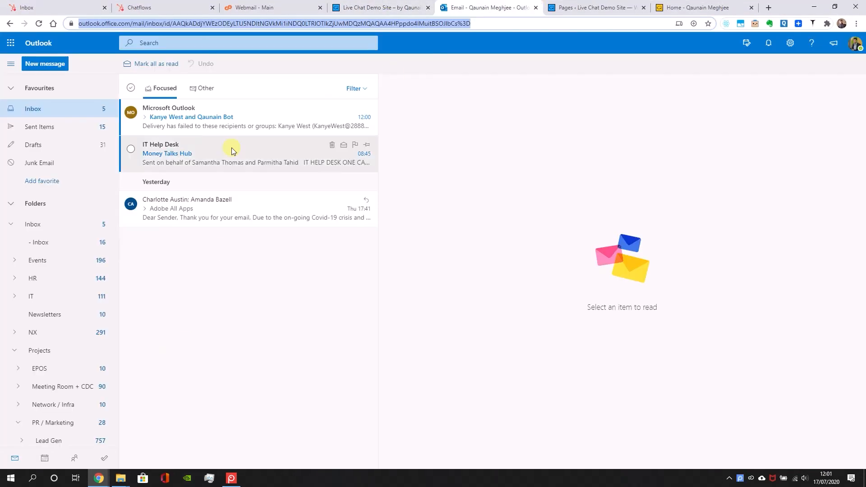
click(245, 117)
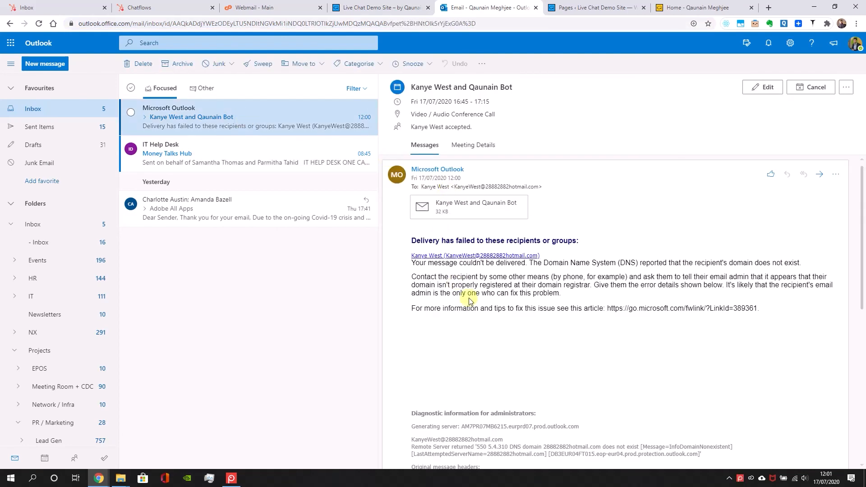
mouse_move(555, 253)
mouse_down()
mouse_move(412, 252)
mouse_move(582, 239)
mouse_move(501, 240)
mouse_move(551, 240)
mouse_up()
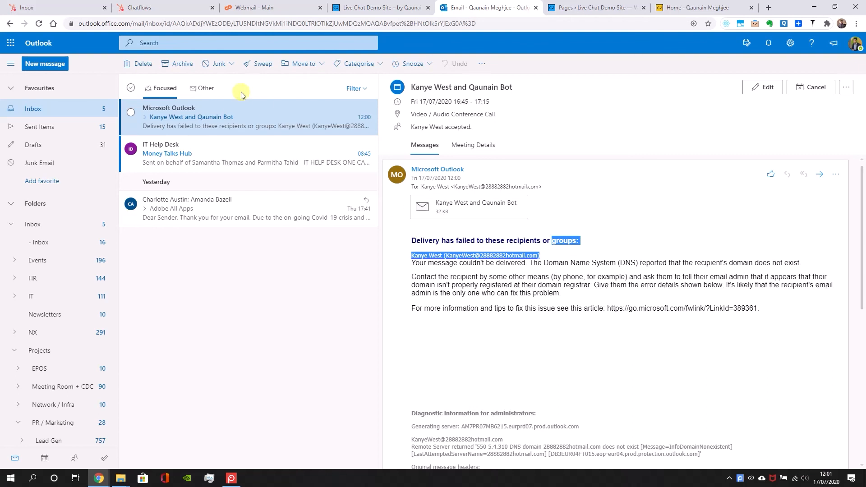
View the details of the two bot-booked conference calls on 17 July in the Outlook calendar
click(44, 459)
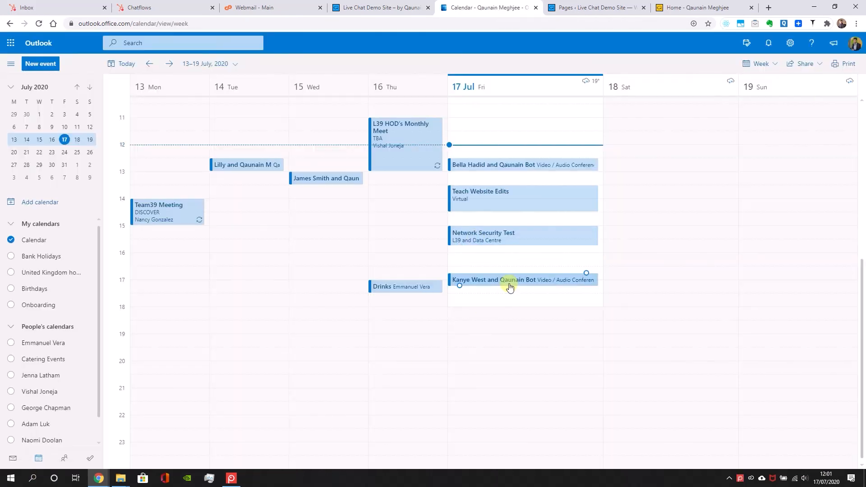
click(556, 168)
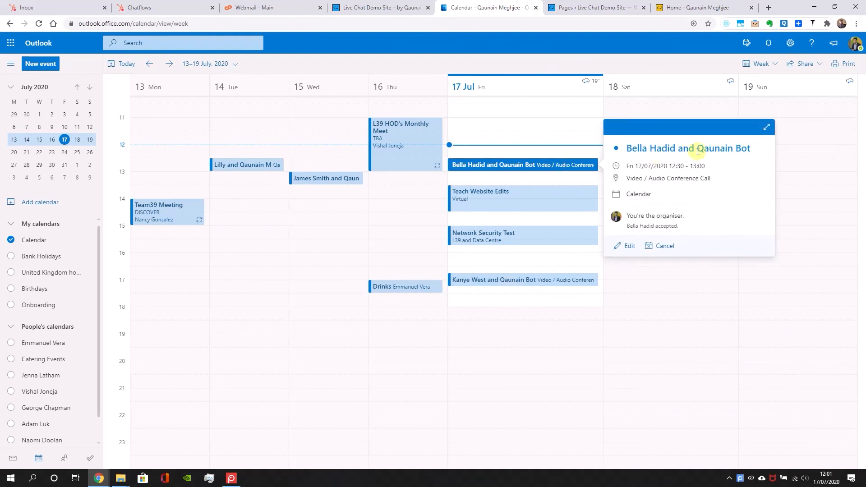
drag(711, 179, 628, 184)
click(556, 281)
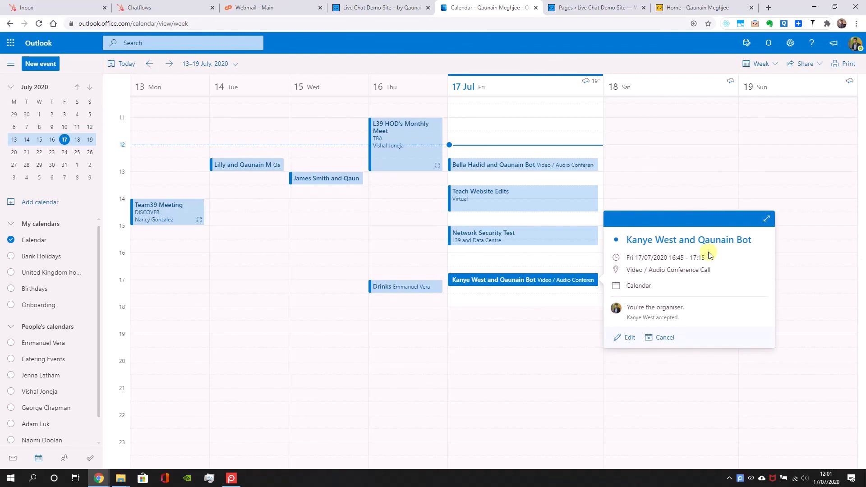
click(569, 165)
click(683, 368)
Switch back to HubSpot and return from the bot's options to the chatflows list
click(180, 7)
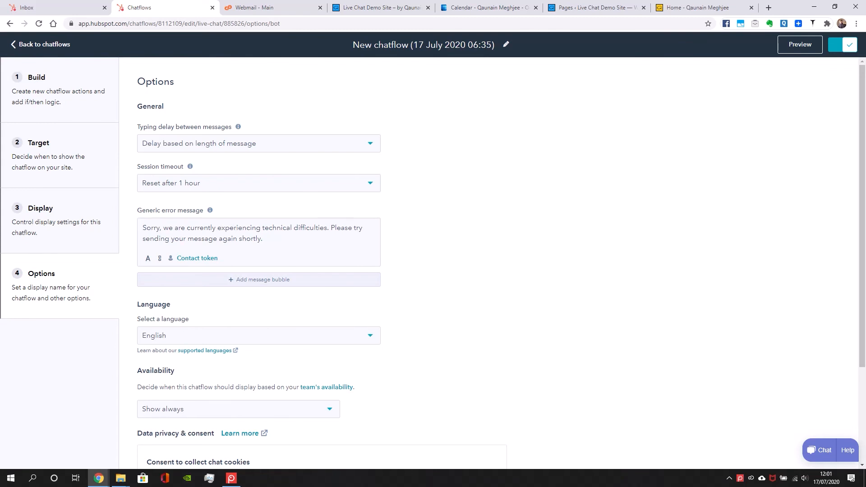
click(34, 45)
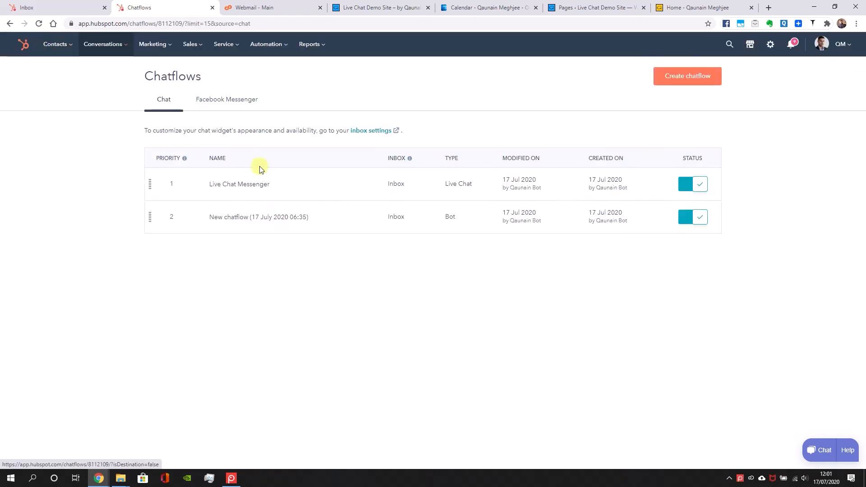
Rename the bot chatflow as "Live Chat Bot - products pages only" and return to the chatflows list
click(282, 219)
click(407, 44)
text(Live Chat Bot)
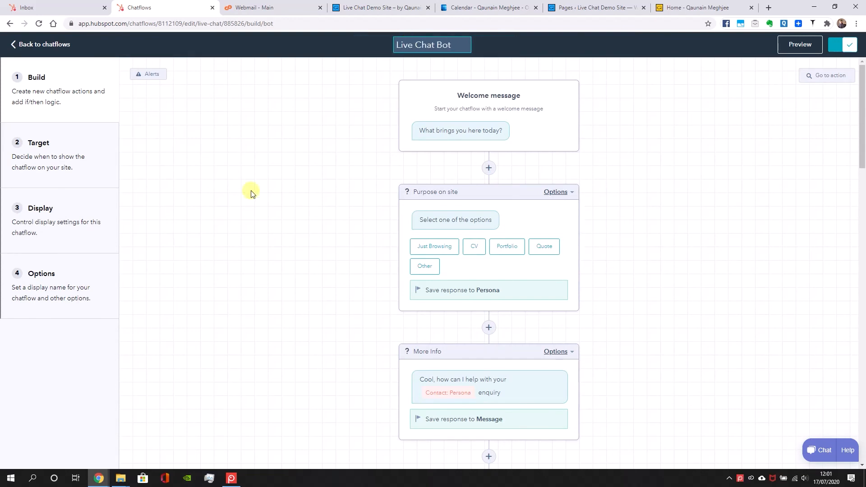
text((produc)
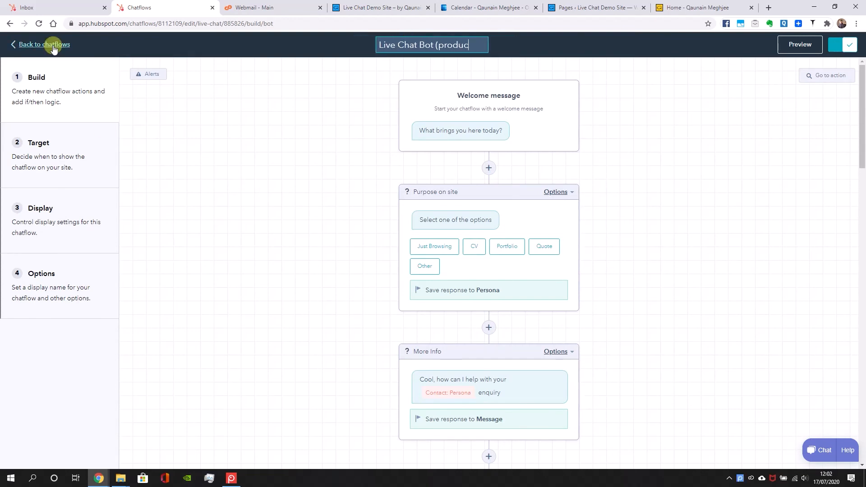
text(ts_pages po)
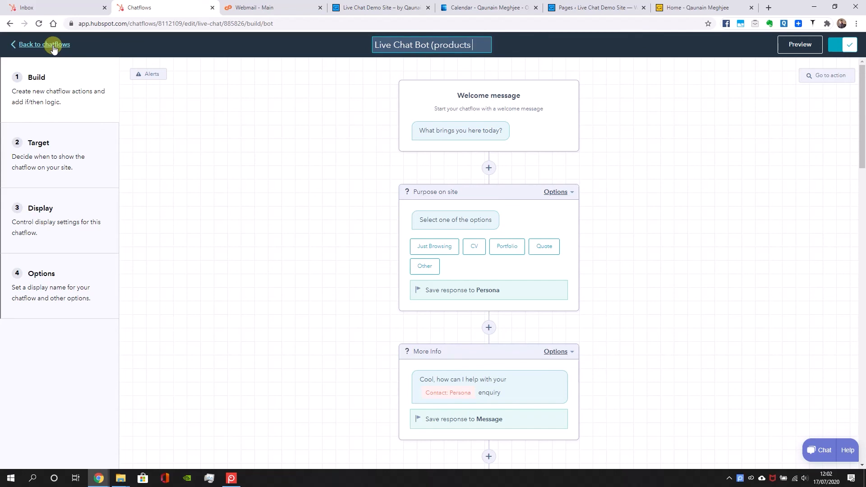
text(nly))
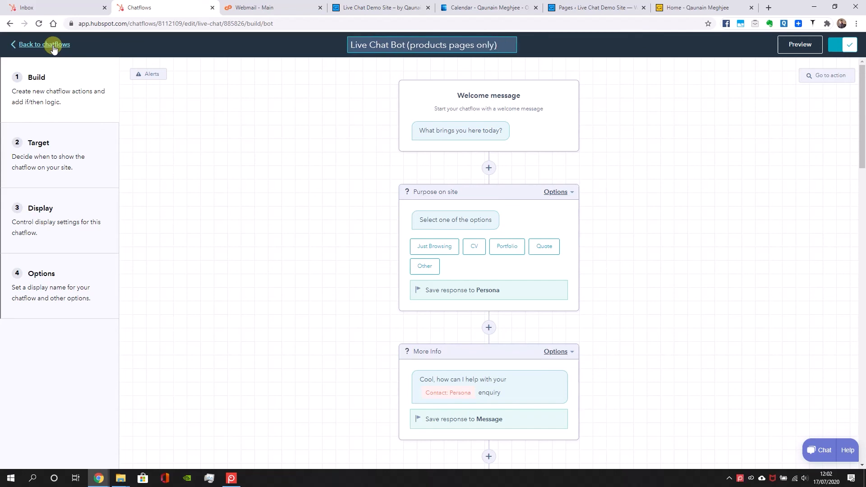
key(BackSpace)
text(0)
key(BackSpace)
click(313, 133)
click(55, 45)
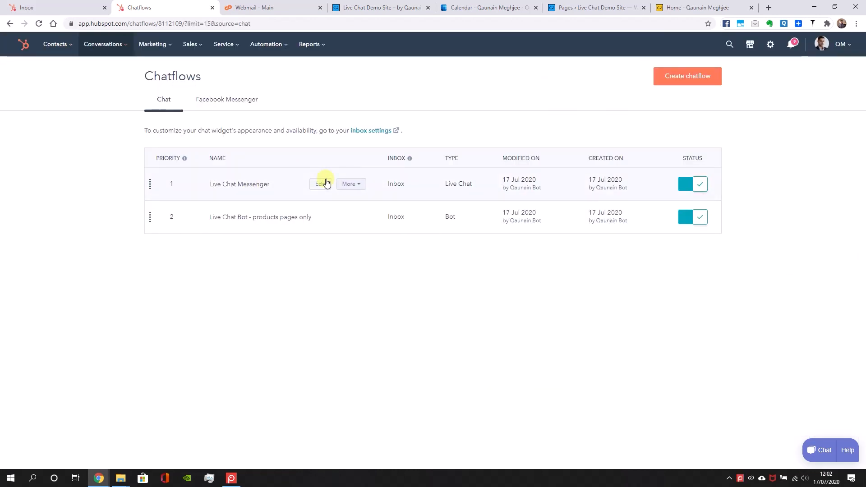
Copy the personal website's base address without the "cv" query text and load it in a new incognito window
click(685, 6)
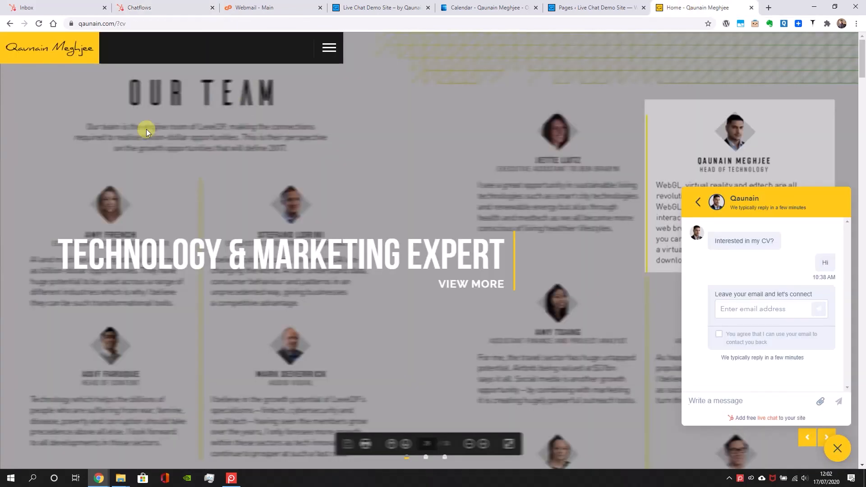
double_click(115, 25)
drag(153, 23, 24, 33)
key(ctrl+c)
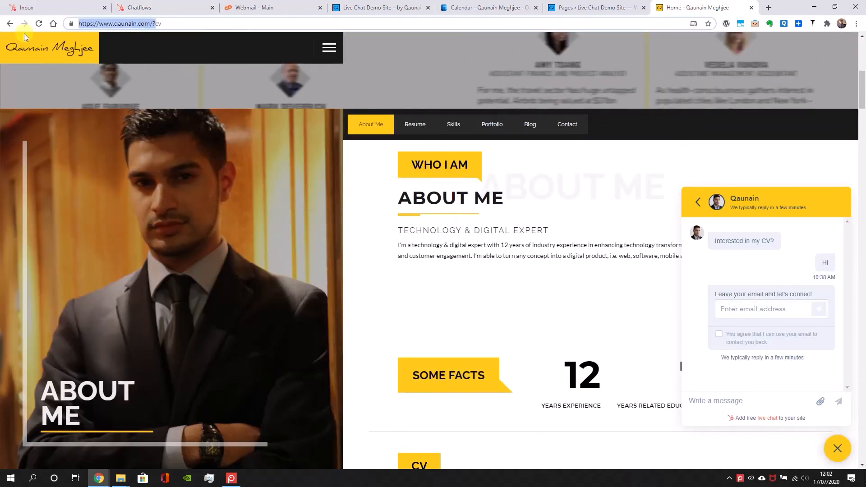
key(ctrl+shift+n)
key(ctrl+v)
key(Return)
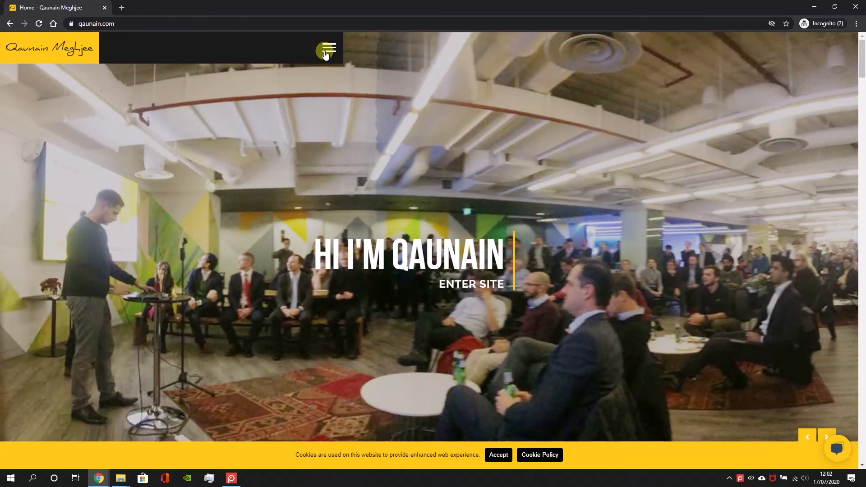
Jump to the home page's Blog section and look back over the portfolio work examples
click(329, 48)
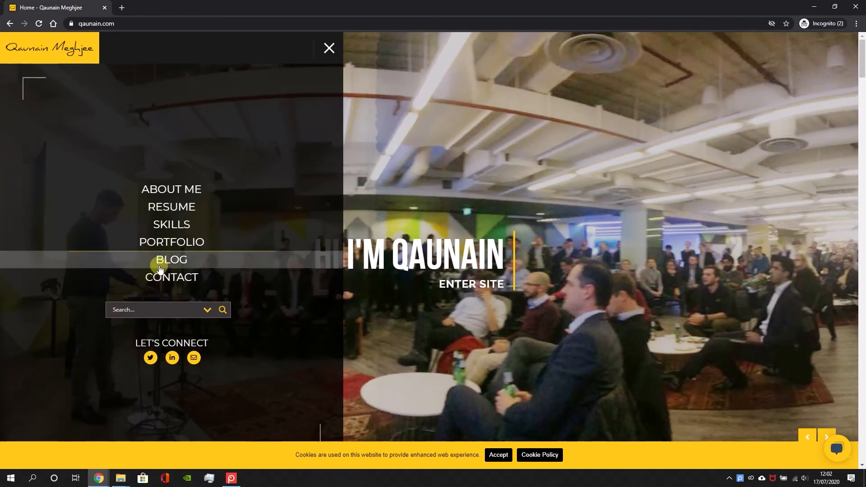
click(193, 256)
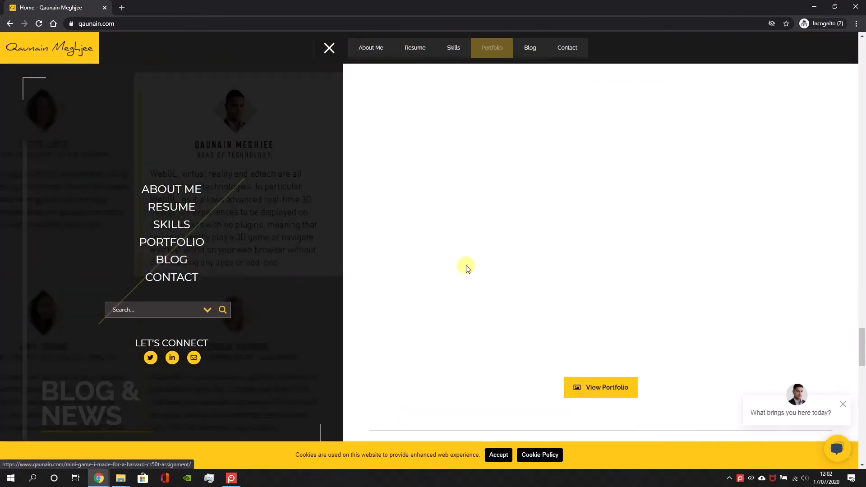
scroll(463, 268, up, 20)
Accept the site's cookies, choose Portfolio in the chat bot and send "How did you make x y and z"
click(834, 447)
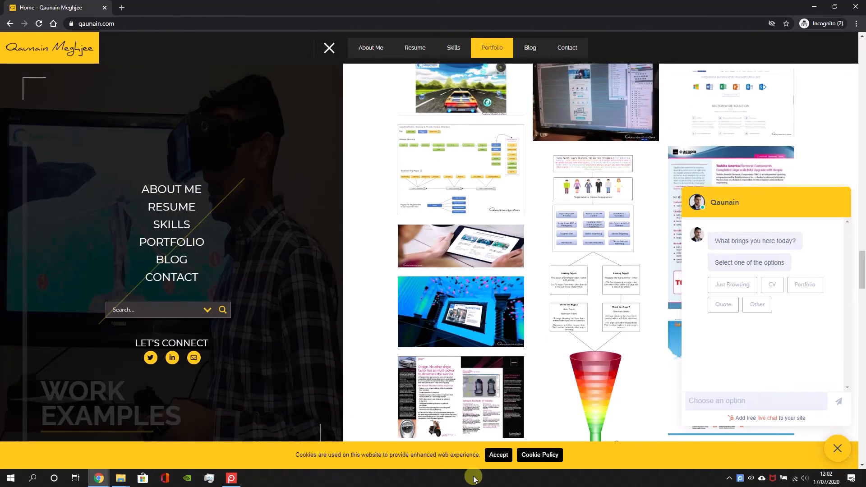
click(498, 455)
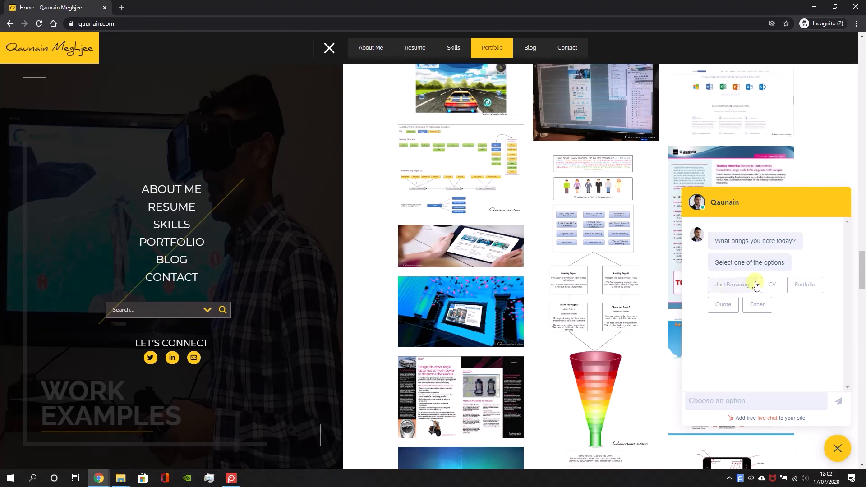
click(805, 286)
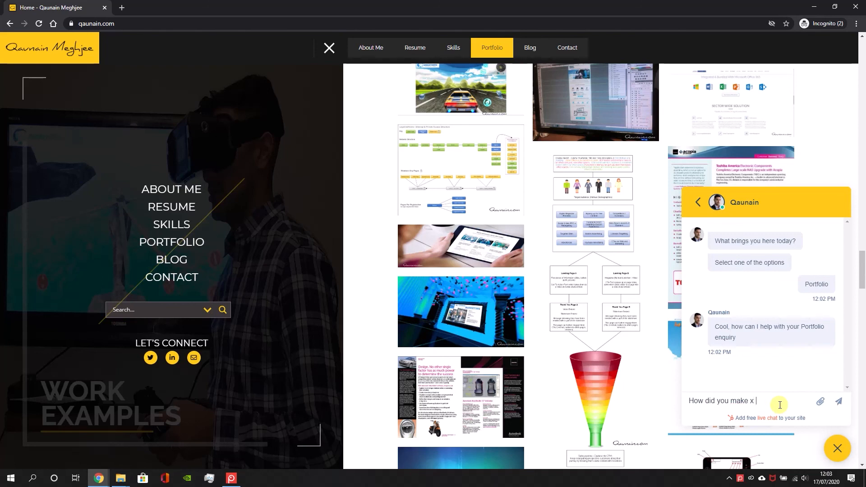
key(Return)
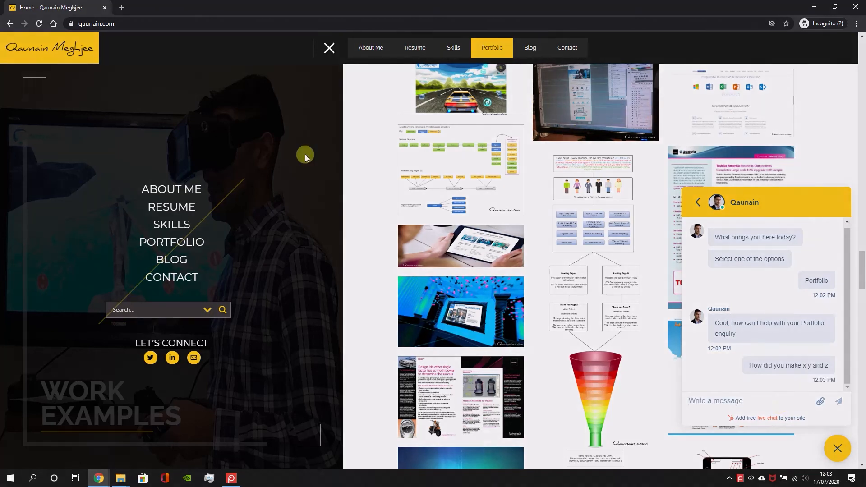
click(329, 48)
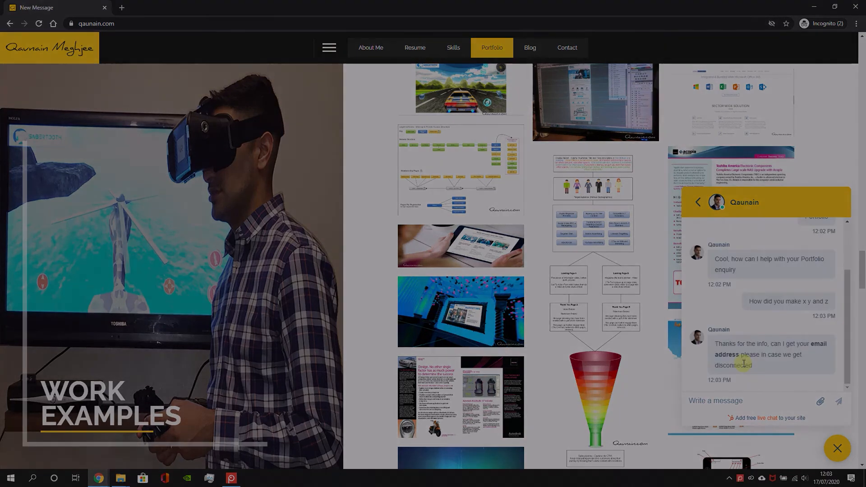